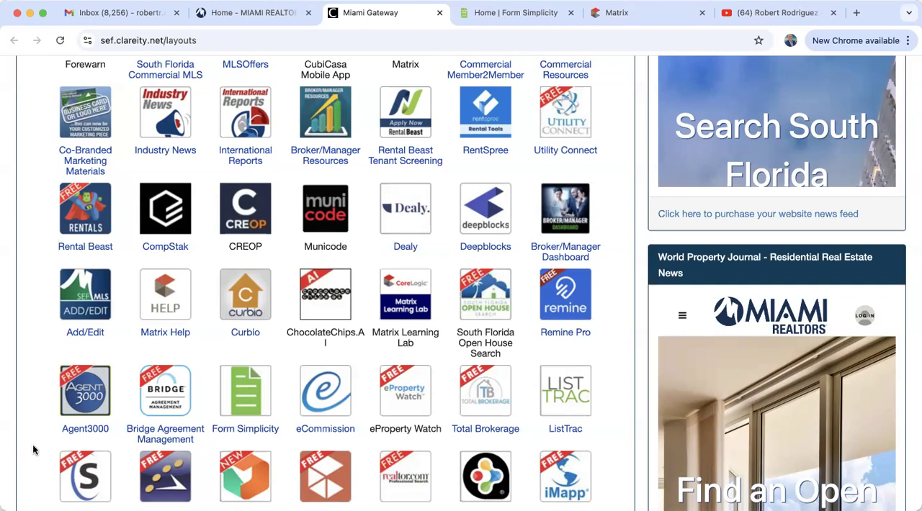
# Switch to the YouTube channel's video list and look over the latest training videos
pyautogui.scroll(-3, 30, 374)
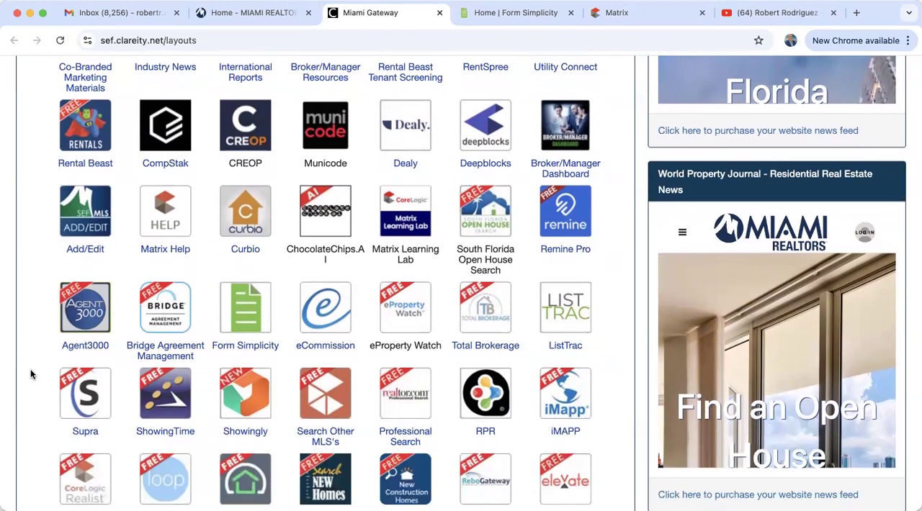
pyautogui.click(769, 16)
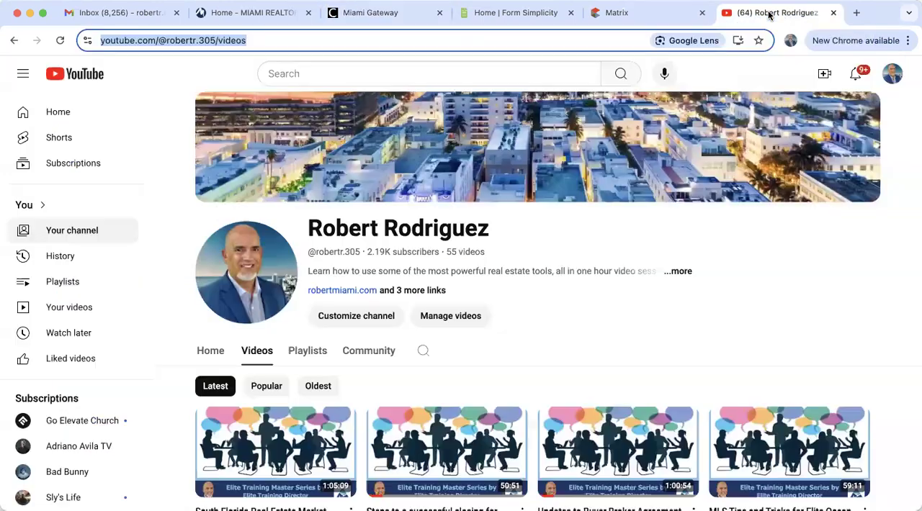
pyautogui.scroll(-3, 419, 360)
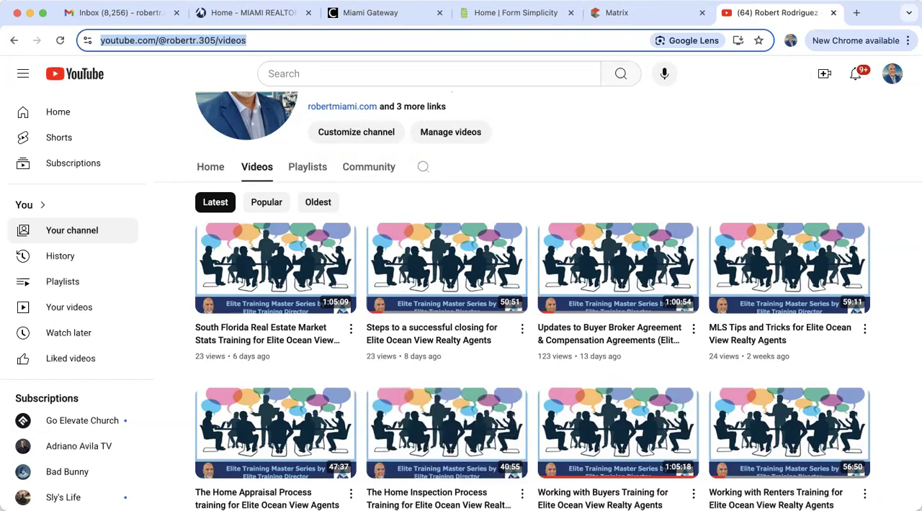
pyautogui.moveTo(436, 393)
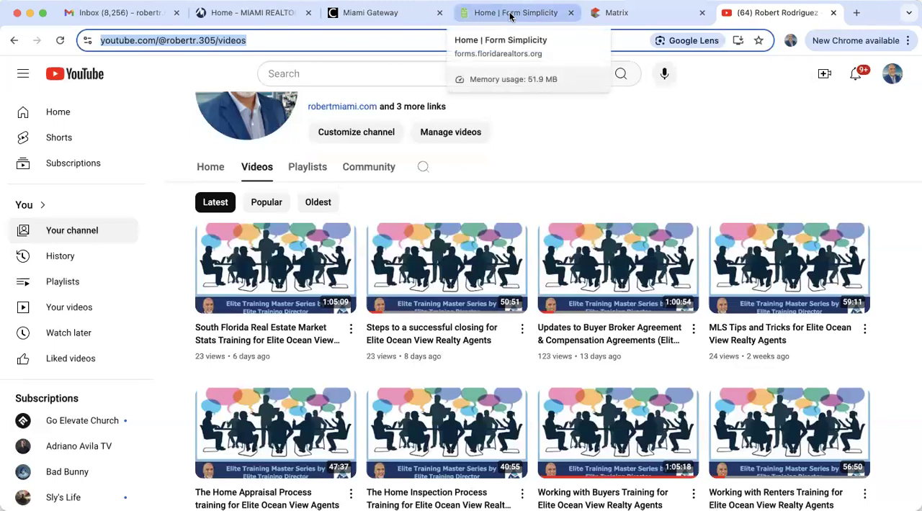
# Return to the Miami Gateway dashboard to locate Form Simplicity, and switch to the Form Simplicity home page
pyautogui.click(380, 13)
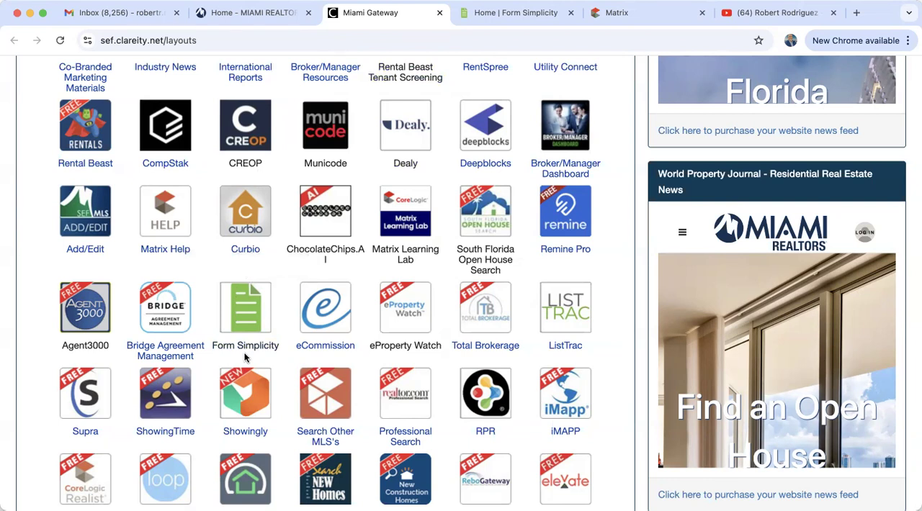
pyautogui.click(512, 14)
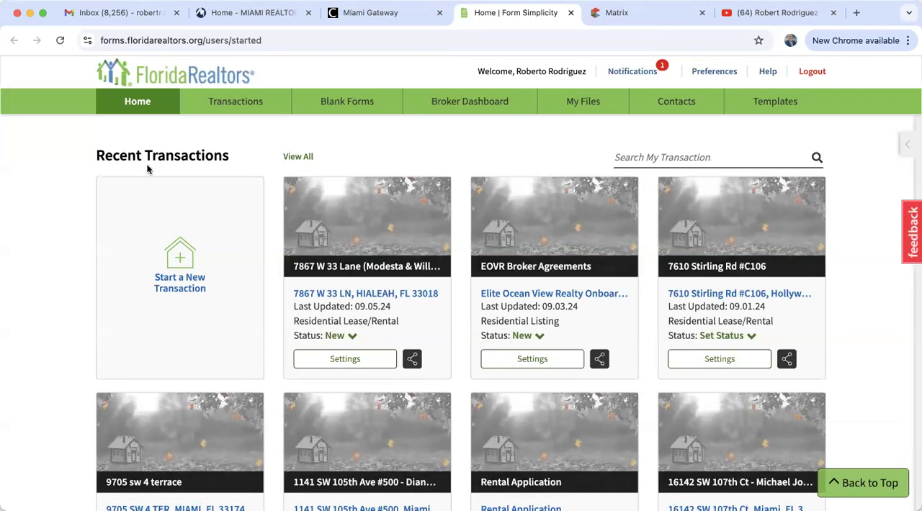
# Switch to Matrix and look over the details of the single-family listing in My Firm Active Listings
pyautogui.click(639, 18)
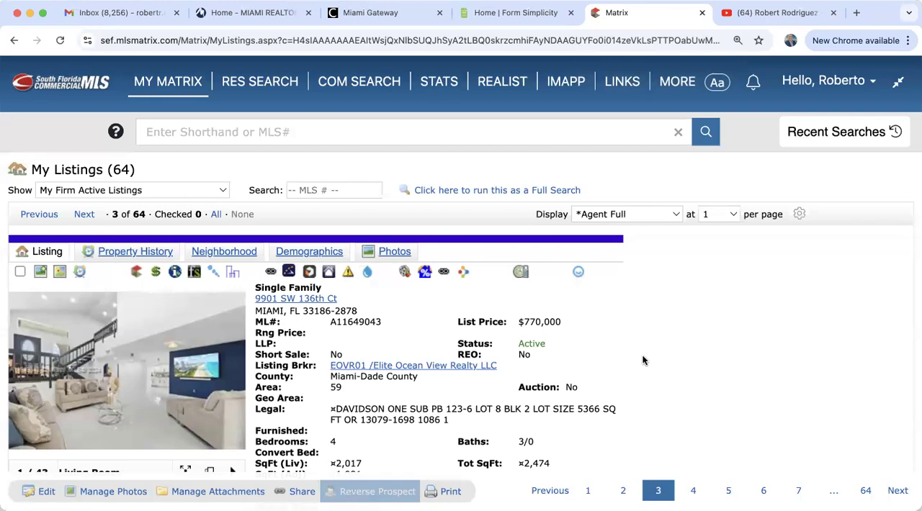
pyautogui.scroll(-3, 644, 361)
pyautogui.scroll(3, 645, 361)
pyautogui.scroll(-2, 645, 361)
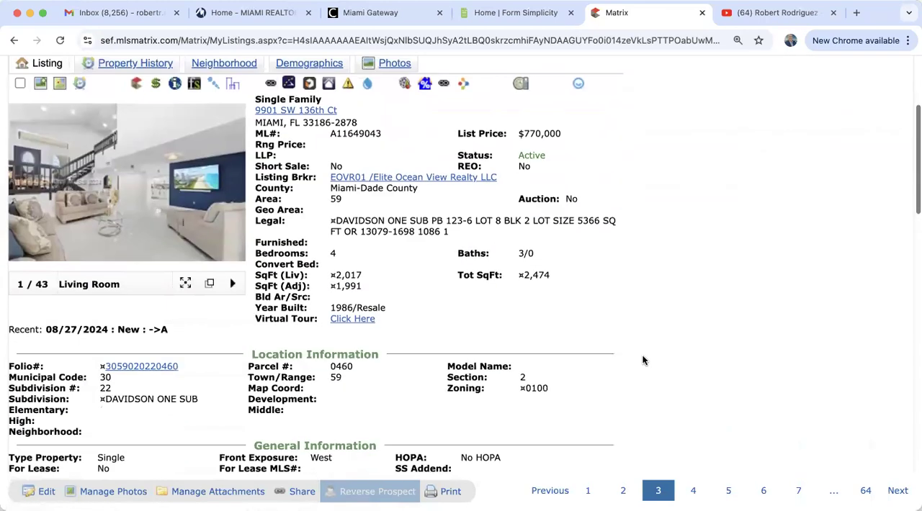
pyautogui.scroll(2, 645, 361)
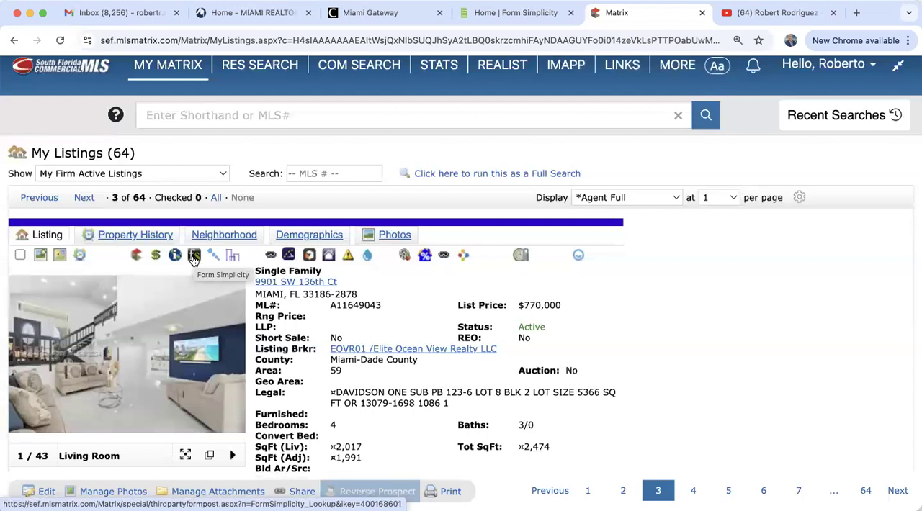
# Return to Form Simplicity, open the user preferences, and expand Account Information to review the agent and office details
pyautogui.click(516, 13)
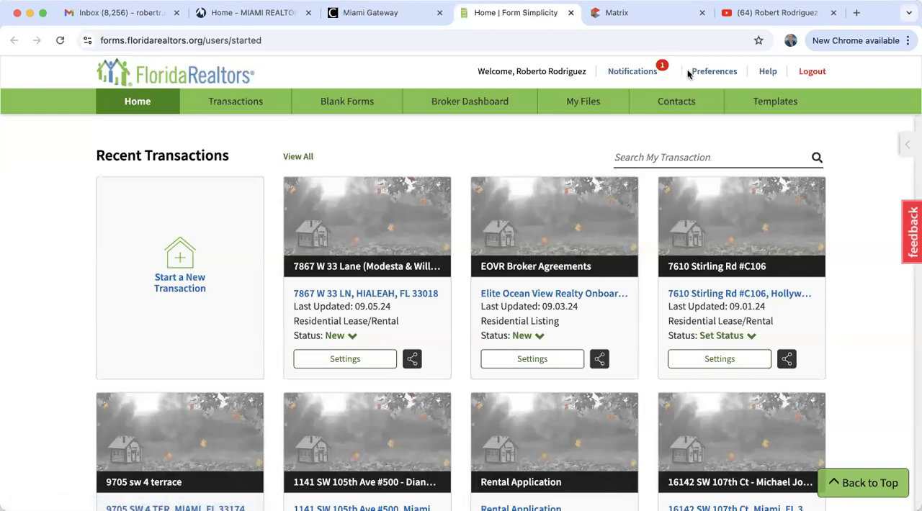
pyautogui.click(719, 74)
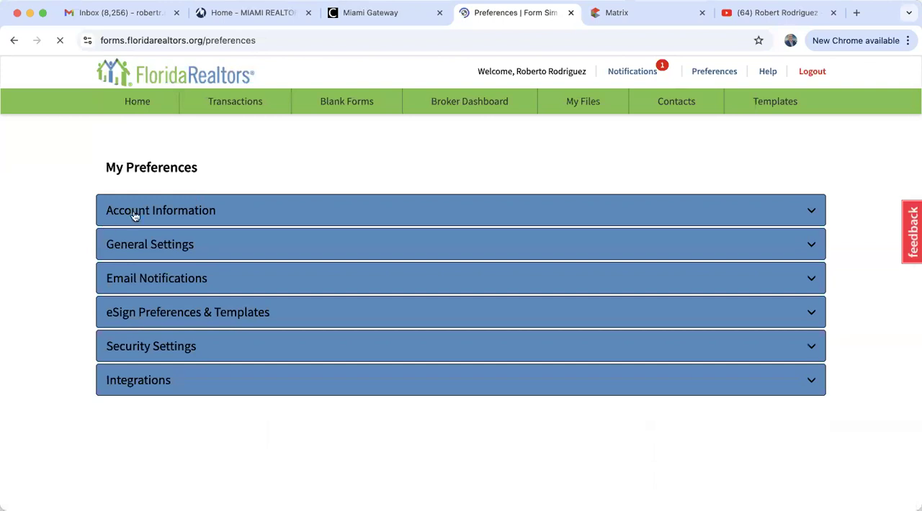
pyautogui.click(157, 212)
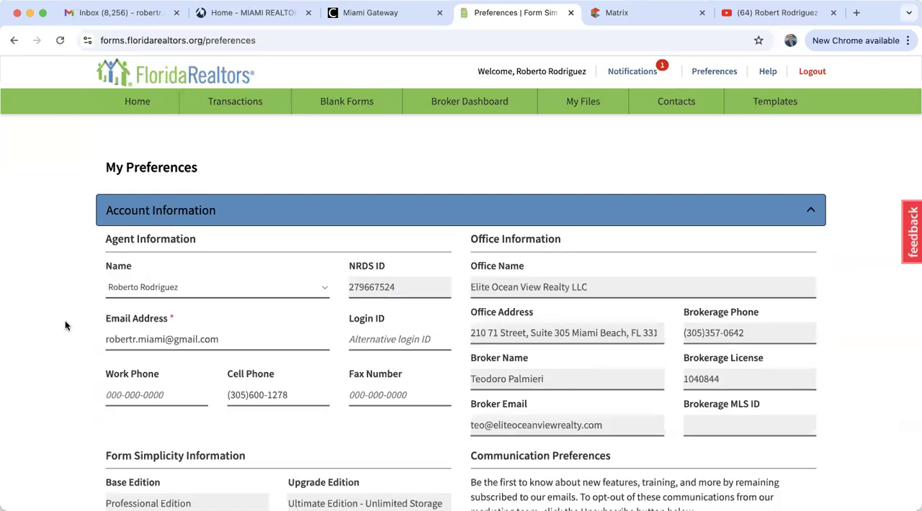
pyautogui.scroll(-3, 64, 326)
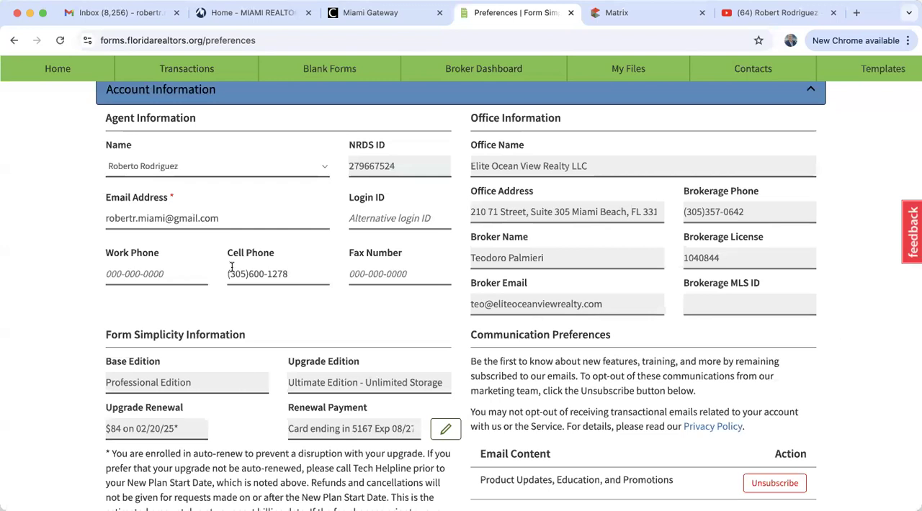
# Replace the agent's cell phone number in Account Information and save the changes
pyautogui.tripleClick(297, 274)
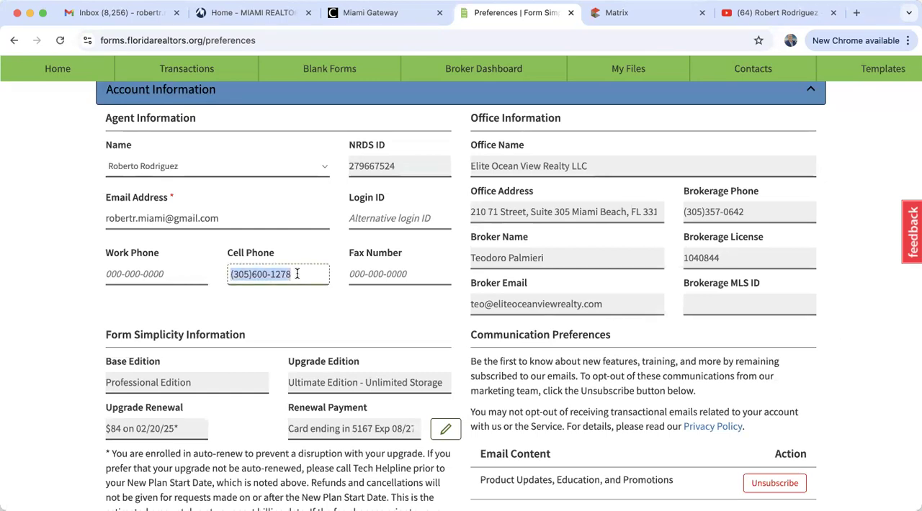
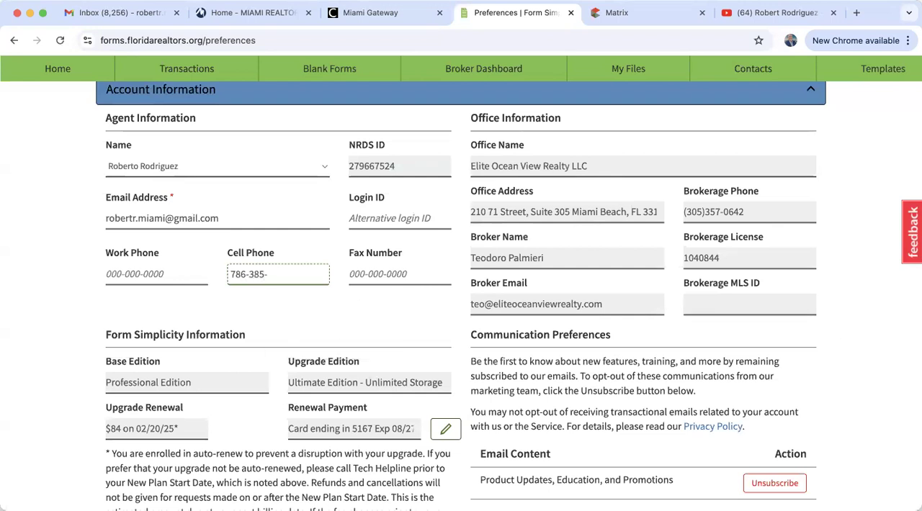
pyautogui.scroll(-5, 370, 387)
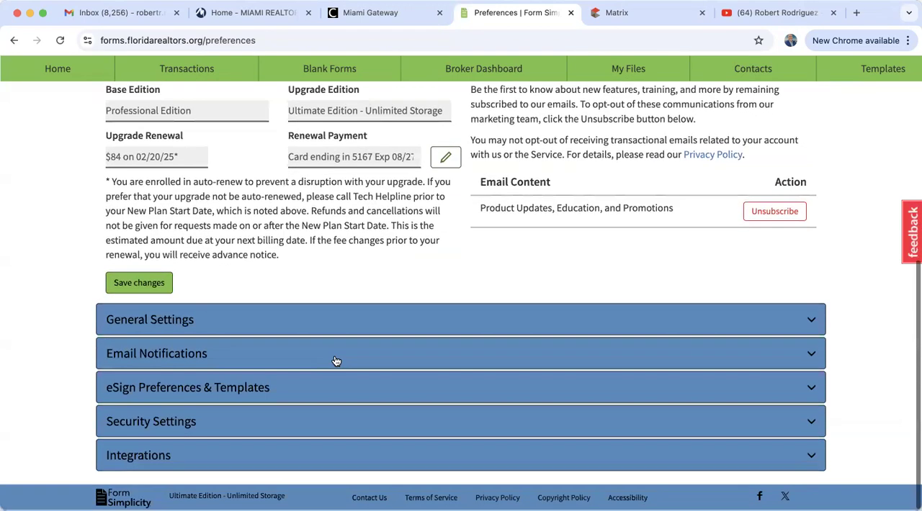
pyautogui.click(139, 284)
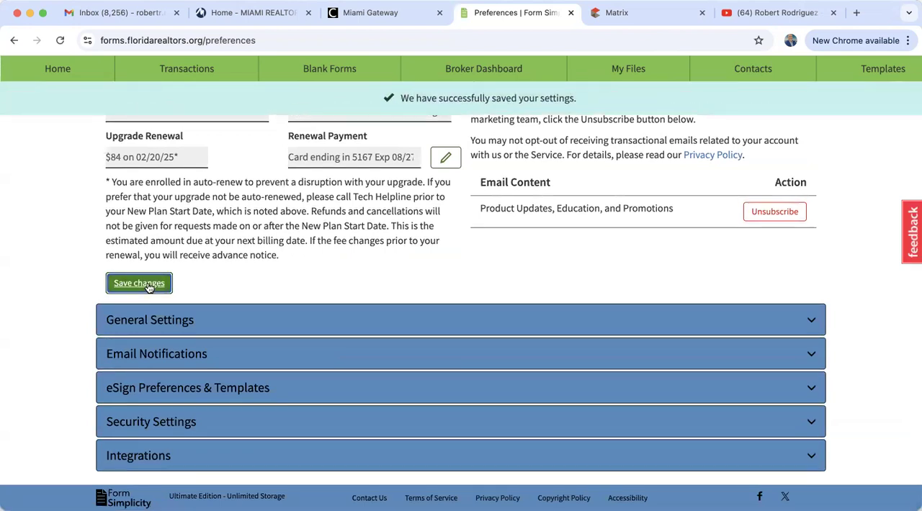
pyautogui.scroll(10, 149, 287)
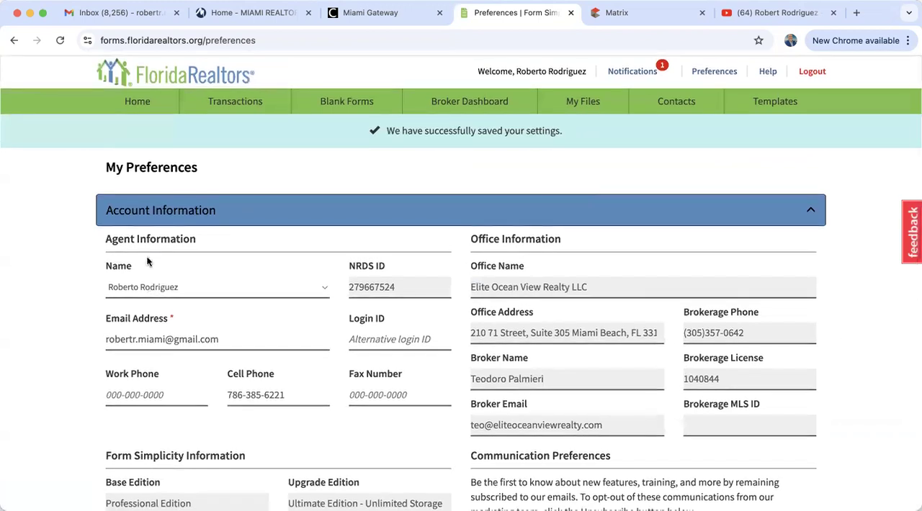
# Expand Email Notifications and review the notification switches and alternative email settings
pyautogui.scroll(-8, 62, 390)
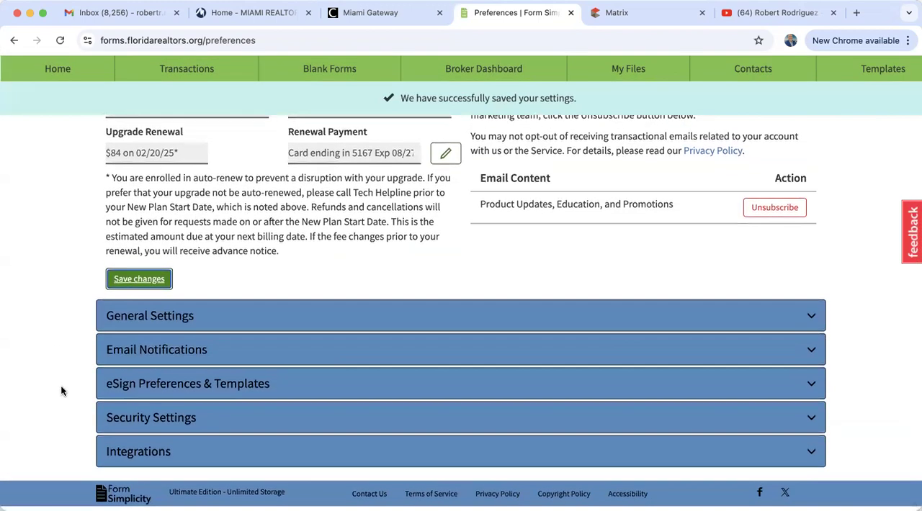
pyautogui.click(167, 359)
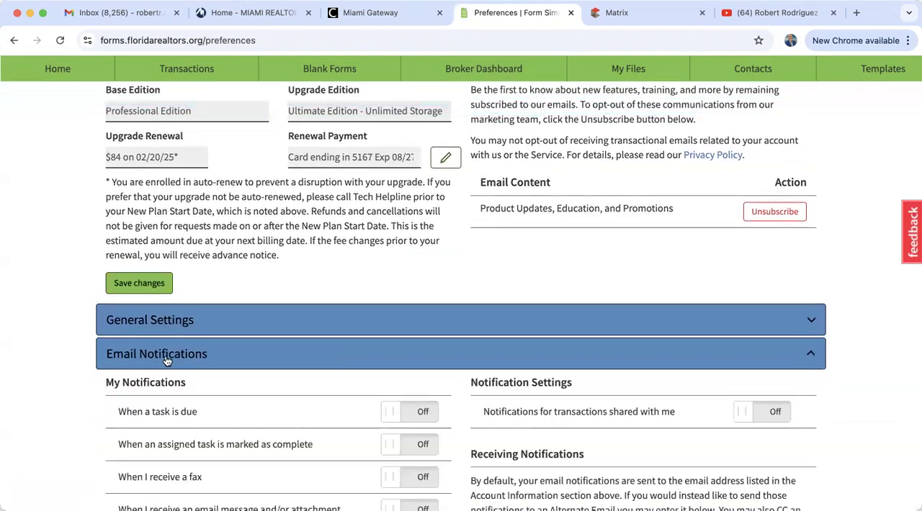
pyautogui.scroll(-3, 67, 429)
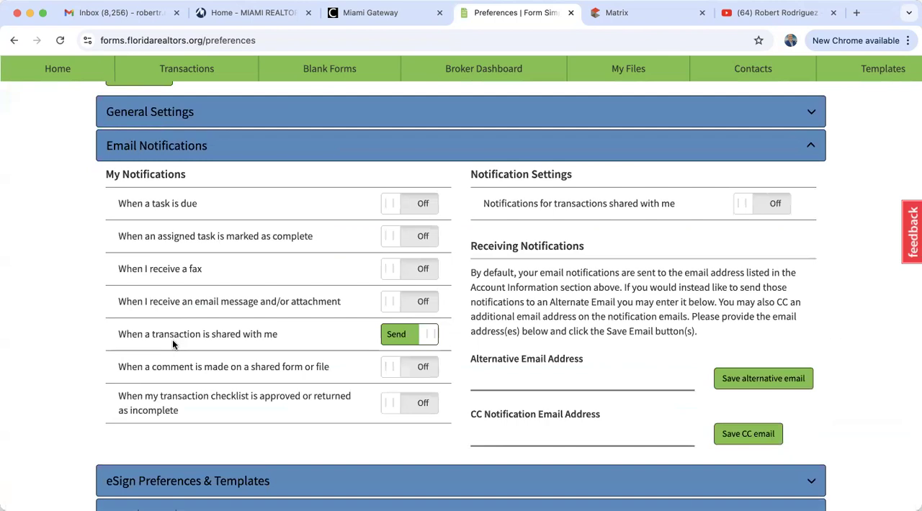
pyautogui.scroll(-3, 172, 339)
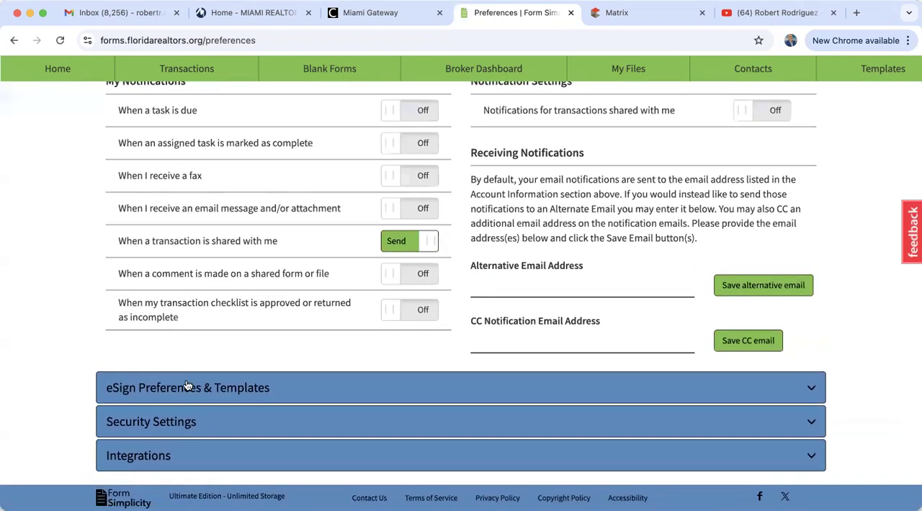
# Expand eSign Preferences & Templates, review the eSign 2.0, recipient ordering and session CC options, and collapse the section again
pyautogui.click(188, 393)
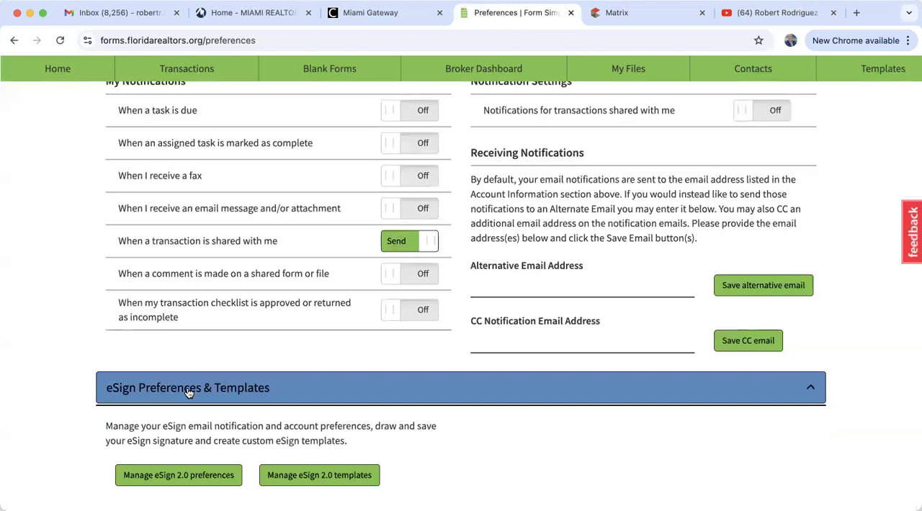
pyautogui.scroll(-5, 189, 392)
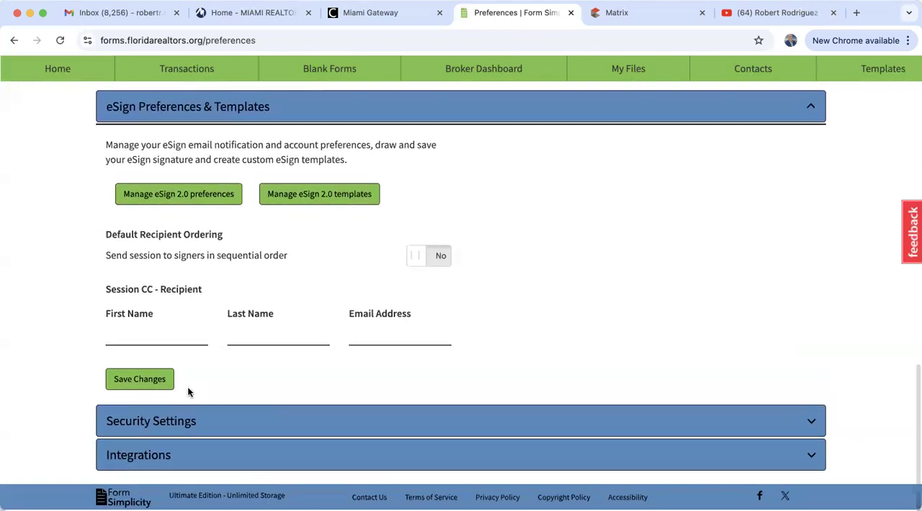
pyautogui.scroll(1, 191, 223)
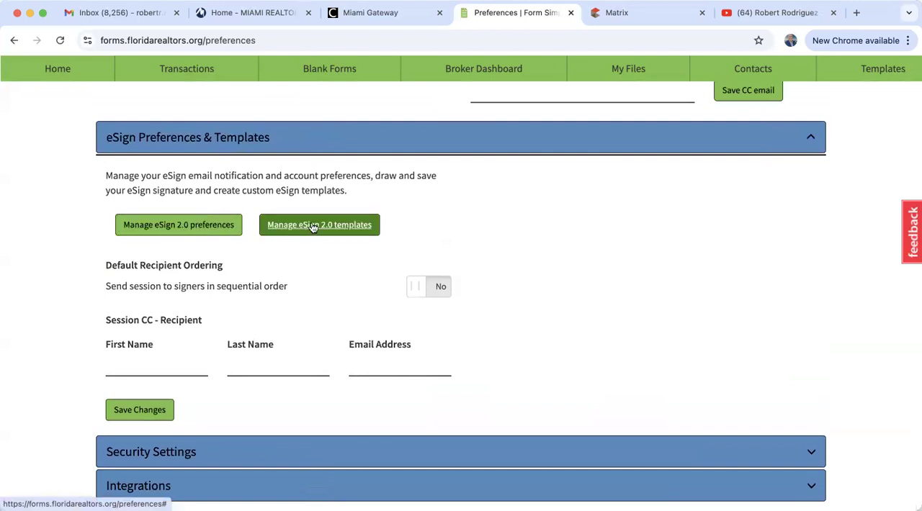
pyautogui.scroll(3, 314, 227)
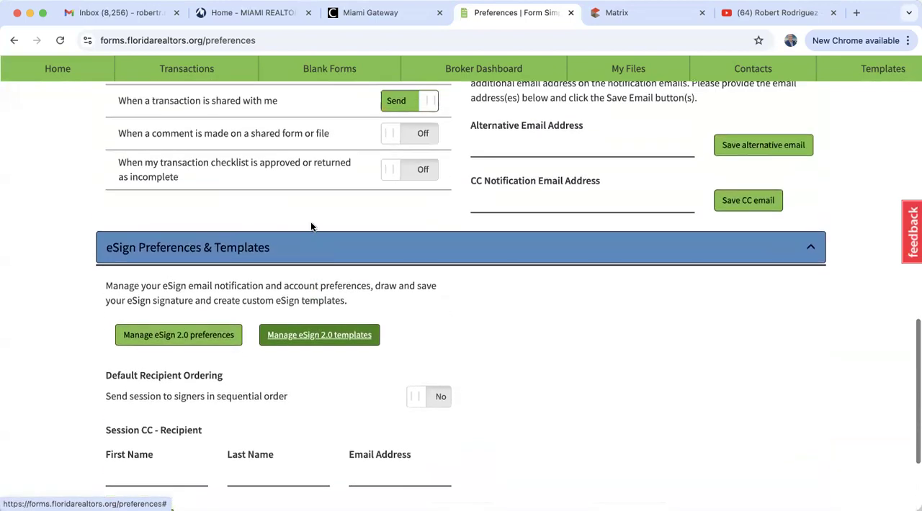
pyautogui.scroll(2, 311, 227)
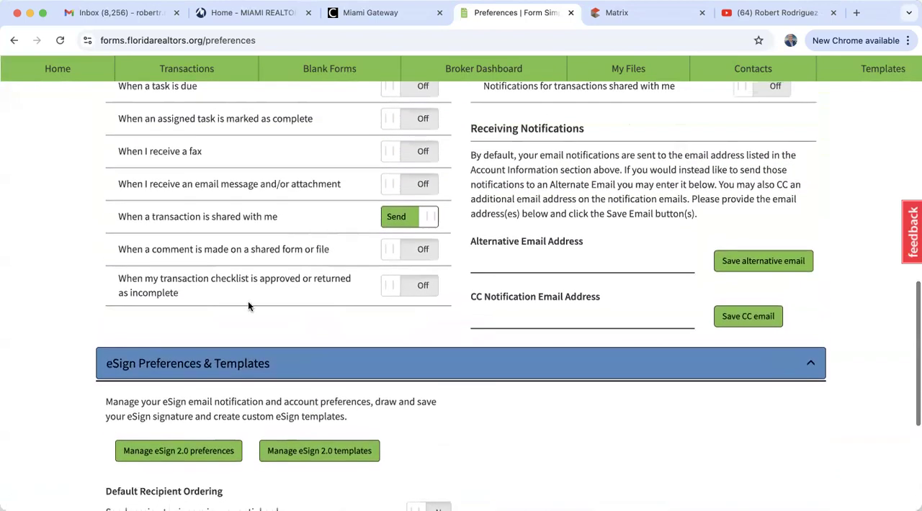
pyautogui.click(167, 363)
# Expand General Settings in the preferences to view the email signature and time zone settings
pyautogui.scroll(3, 44, 368)
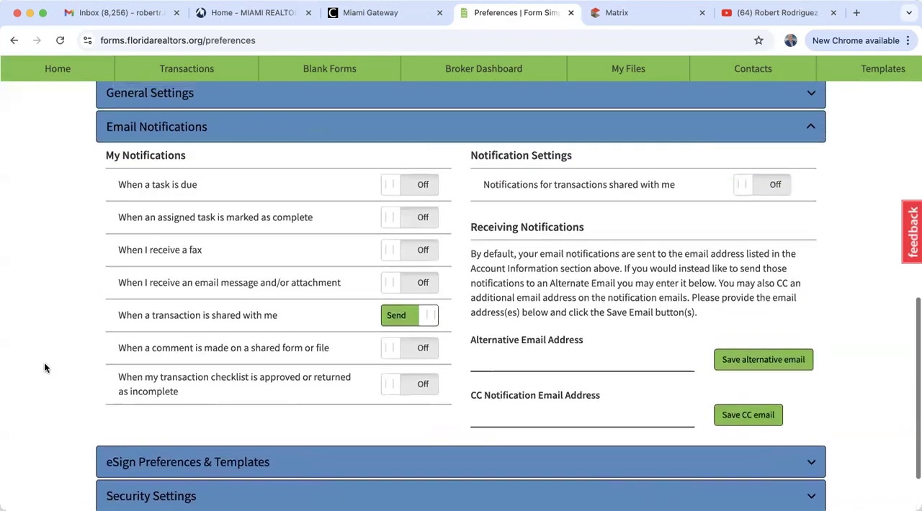
pyautogui.scroll(2, 44, 367)
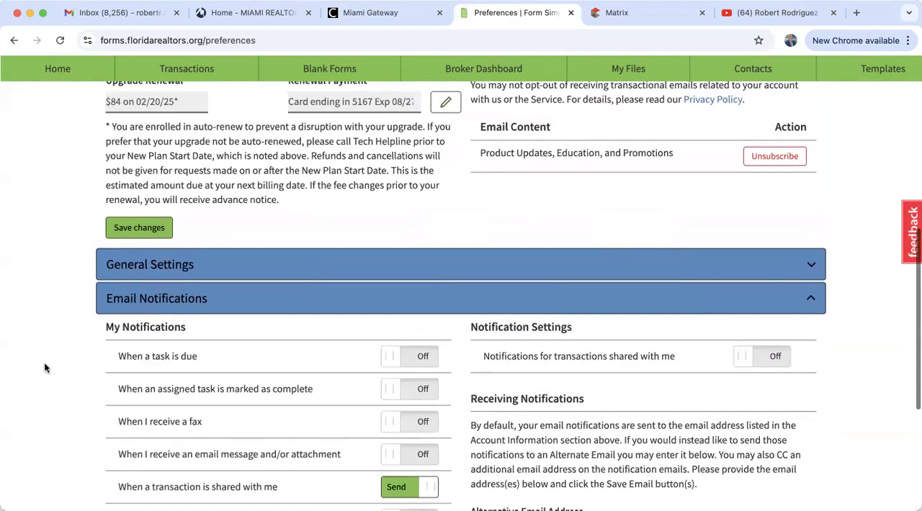
pyautogui.scroll(-5, 44, 368)
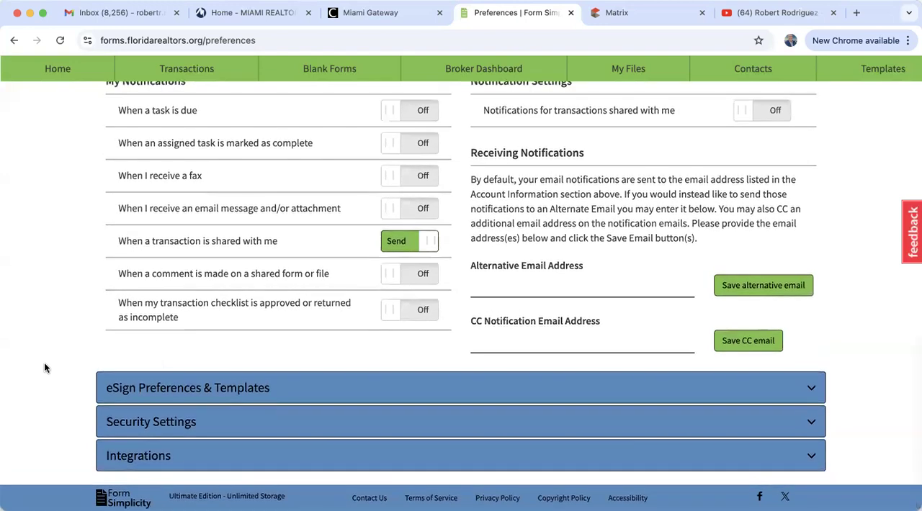
pyautogui.scroll(4, 44, 368)
pyautogui.scroll(-1, 44, 368)
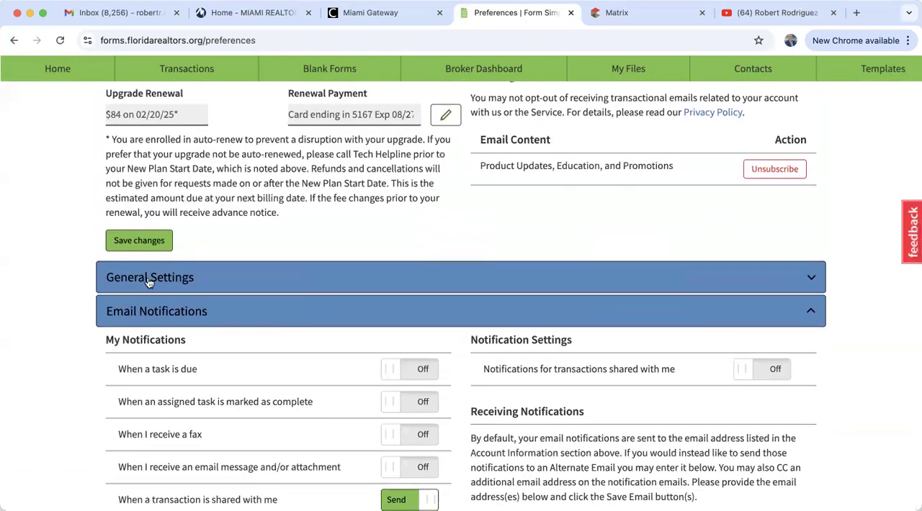
pyautogui.scroll(-5, 187, 395)
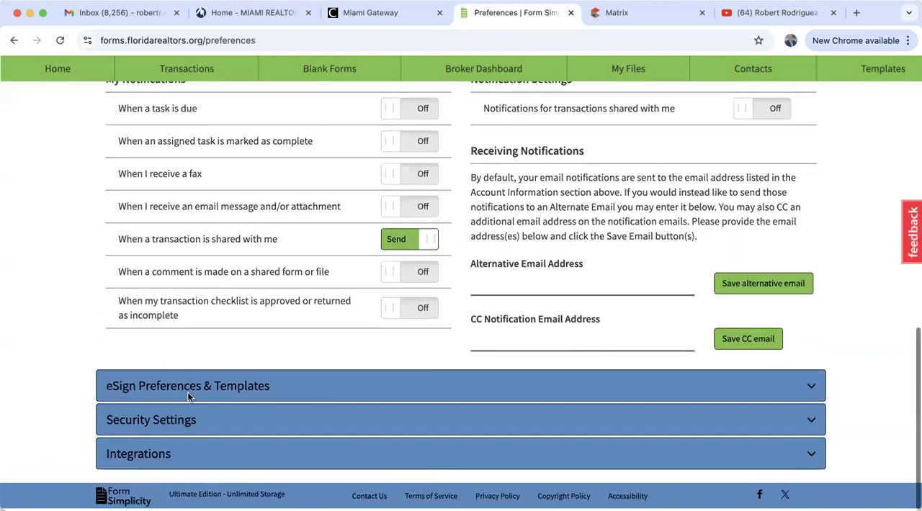
pyautogui.scroll(5, 187, 398)
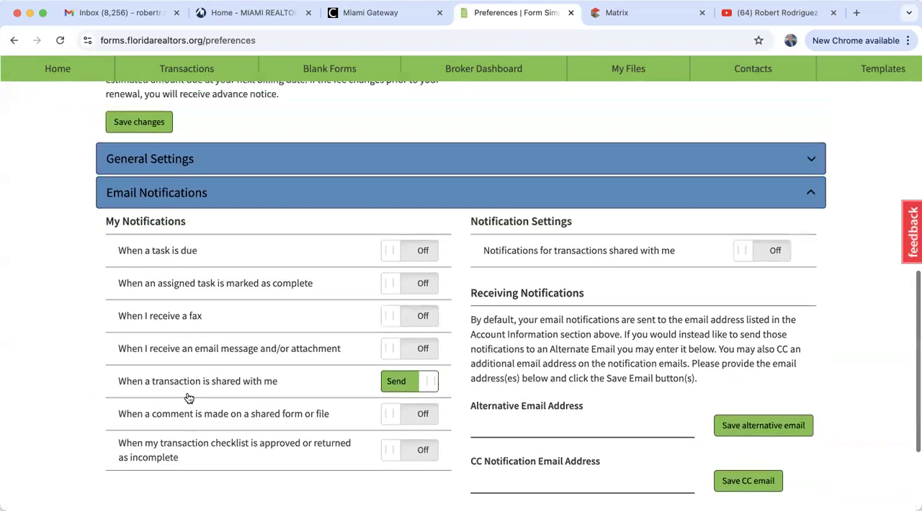
pyautogui.click(170, 281)
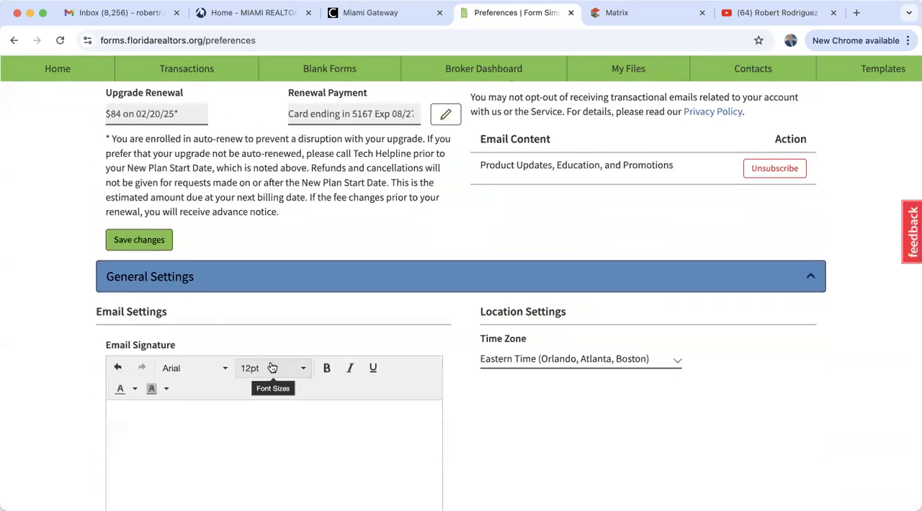
# Switch to Gmail and copy the agent's signature block, from the name through the website, out of a new message
pyautogui.scroll(-2, 271, 366)
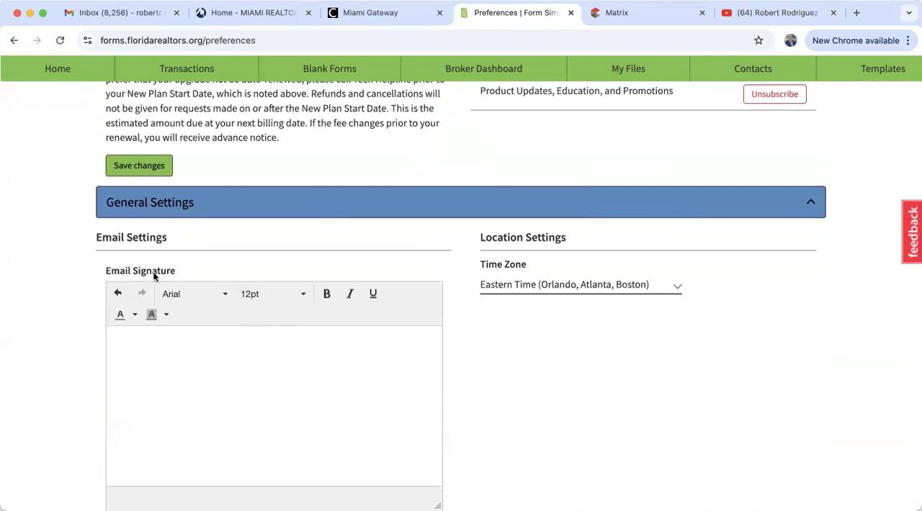
pyautogui.scroll(-2, 188, 384)
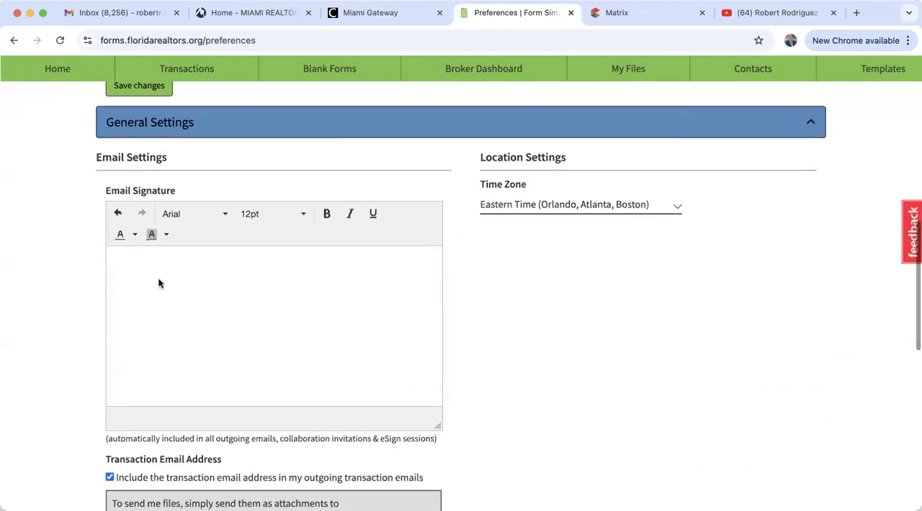
pyautogui.scroll(-2, 195, 373)
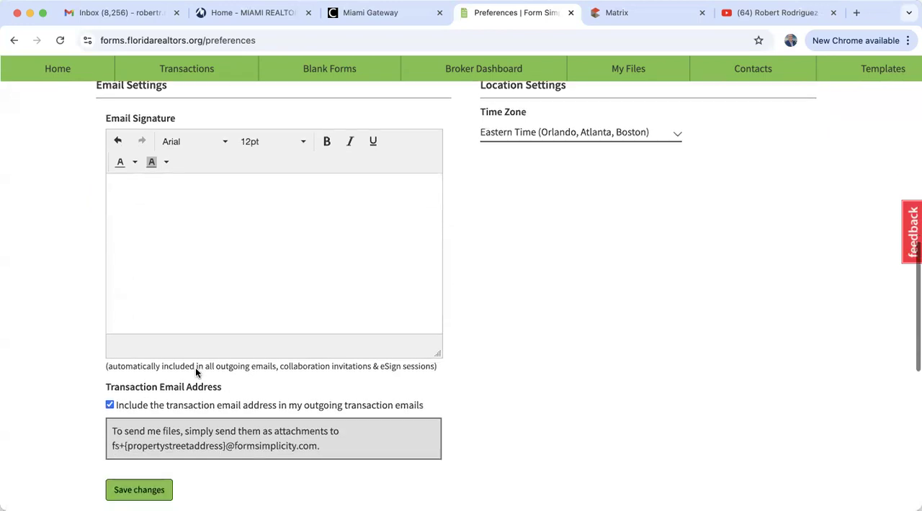
pyautogui.click(150, 18)
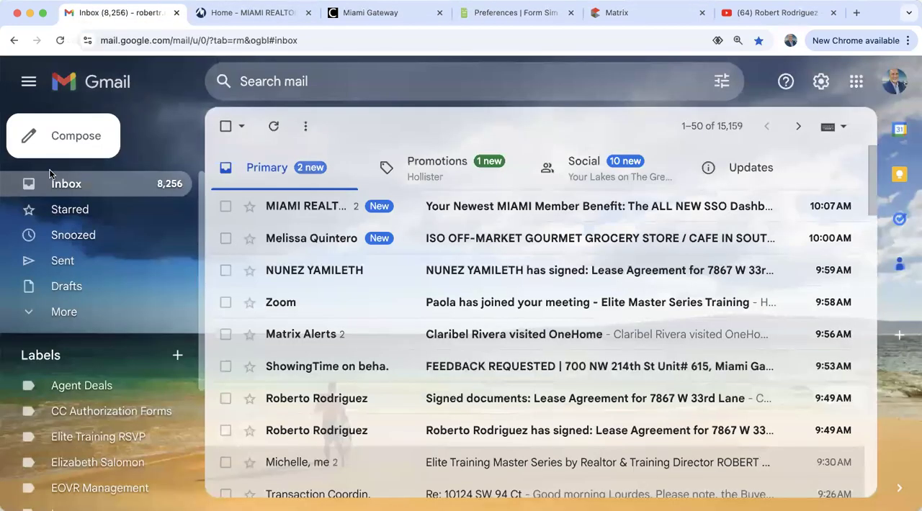
pyautogui.click(75, 139)
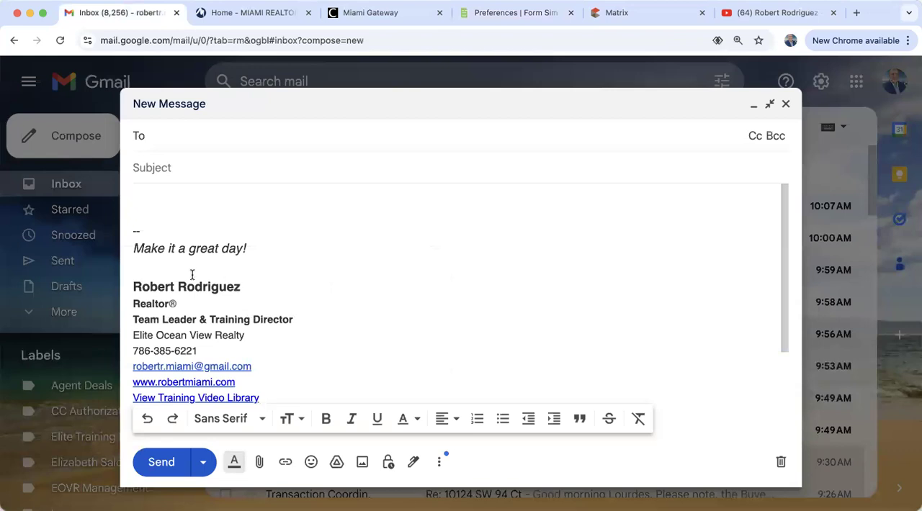
pyautogui.moveTo(132, 287)
pyautogui.mouseDown()
pyautogui.moveTo(237, 343)
pyautogui.moveTo(308, 400)
pyautogui.moveTo(313, 366)
pyautogui.moveTo(313, 381)
pyautogui.mouseUp()
pyautogui.press('super+c')
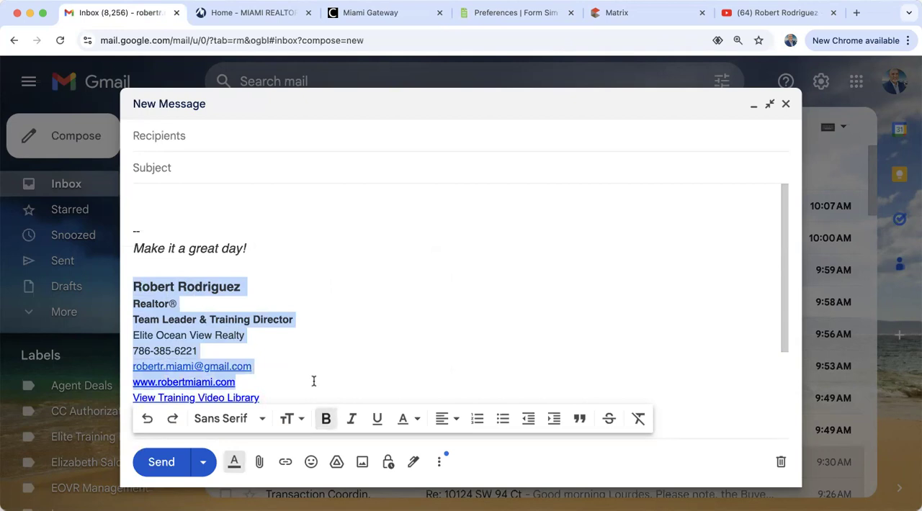
# Return to the Form Simplicity preferences, paste the copied block as the Email Signature and save the general settings
pyautogui.click(497, 13)
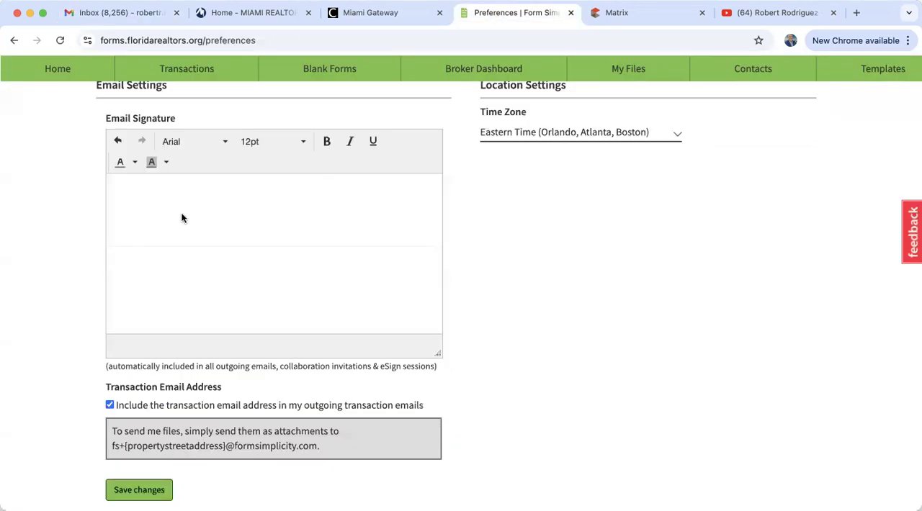
pyautogui.click(150, 204)
pyautogui.press('super+v')
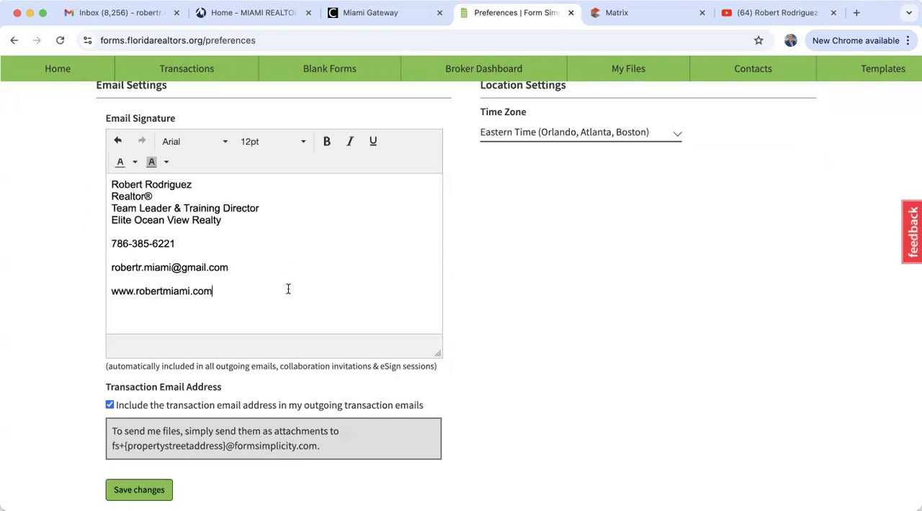
pyautogui.click(141, 490)
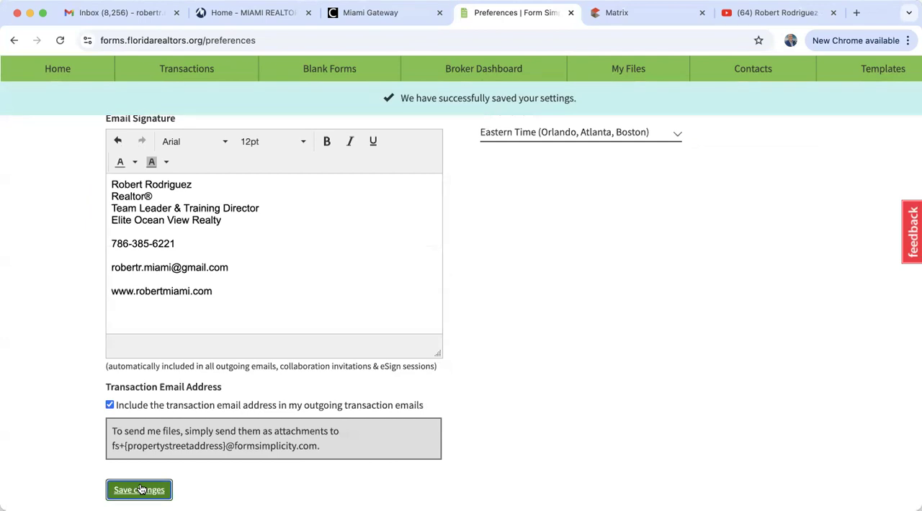
# Leave the preferences for the Home page and look over the Recent Transactions cards
pyautogui.scroll(15, 141, 490)
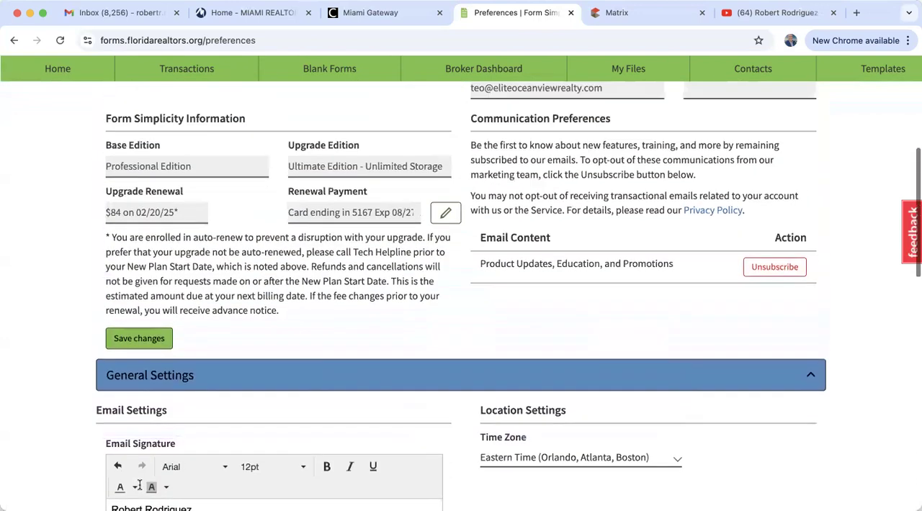
pyautogui.scroll(2, 140, 486)
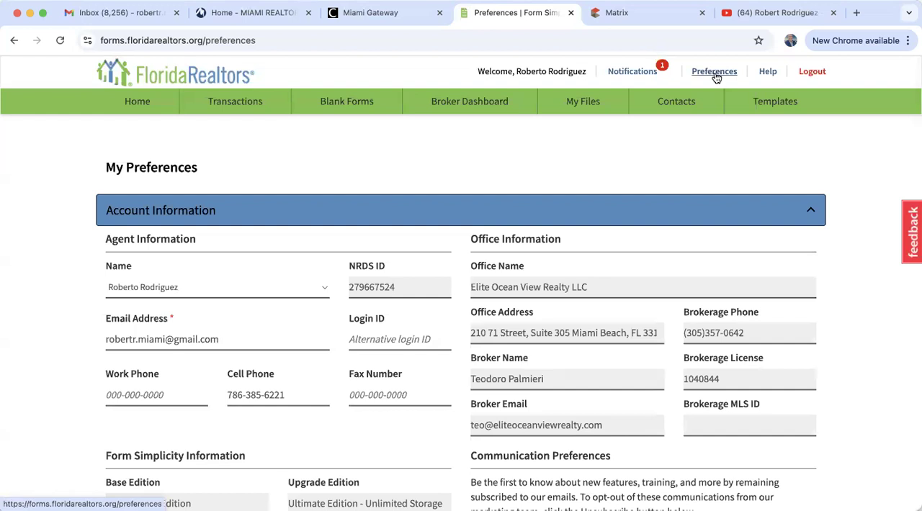
pyautogui.click(137, 103)
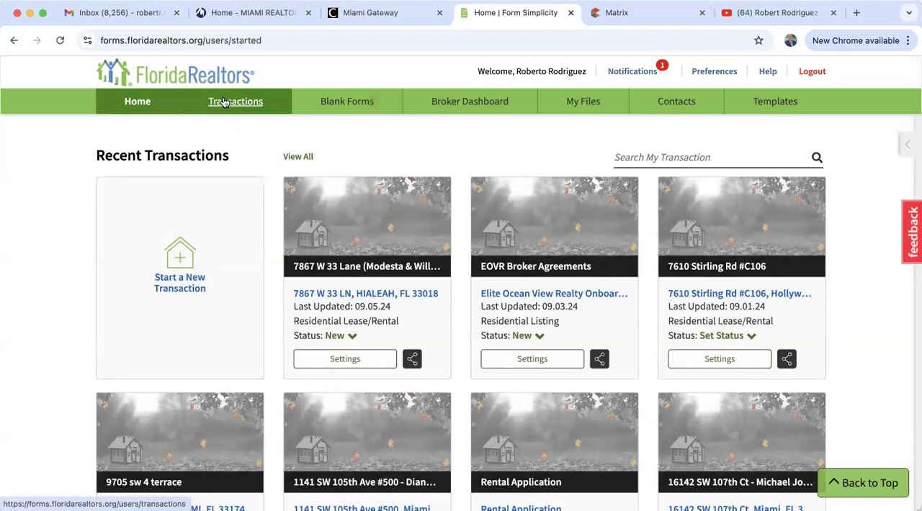
pyautogui.scroll(-3, 360, 273)
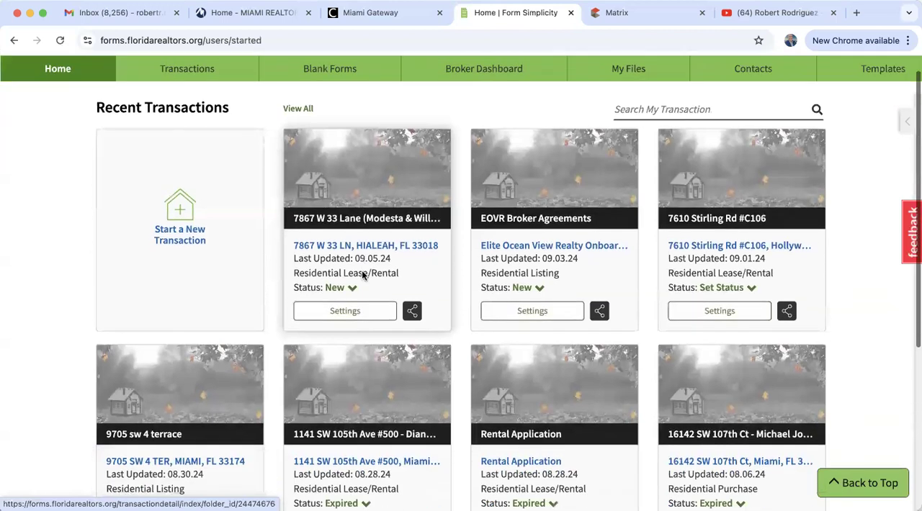
pyautogui.scroll(3, 362, 270)
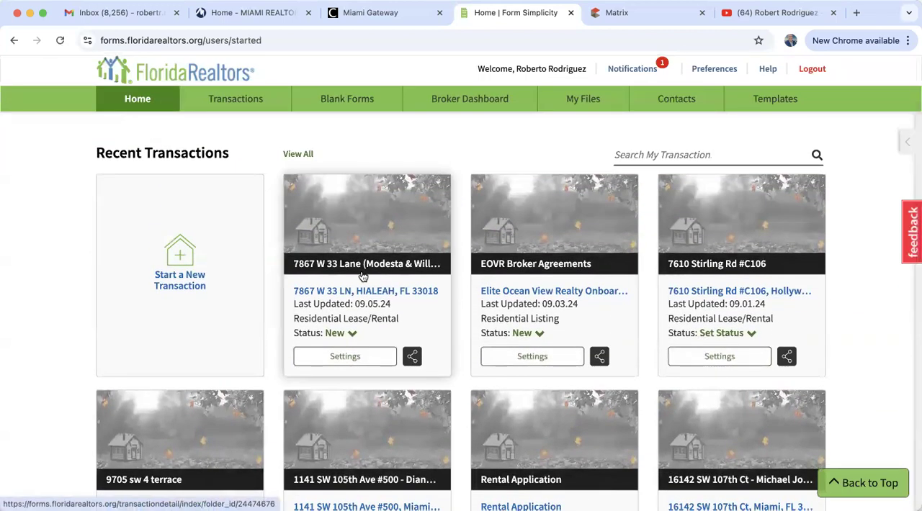
# Open the blank forms library, expand the Florida section and browse its list of forms
pyautogui.click(347, 104)
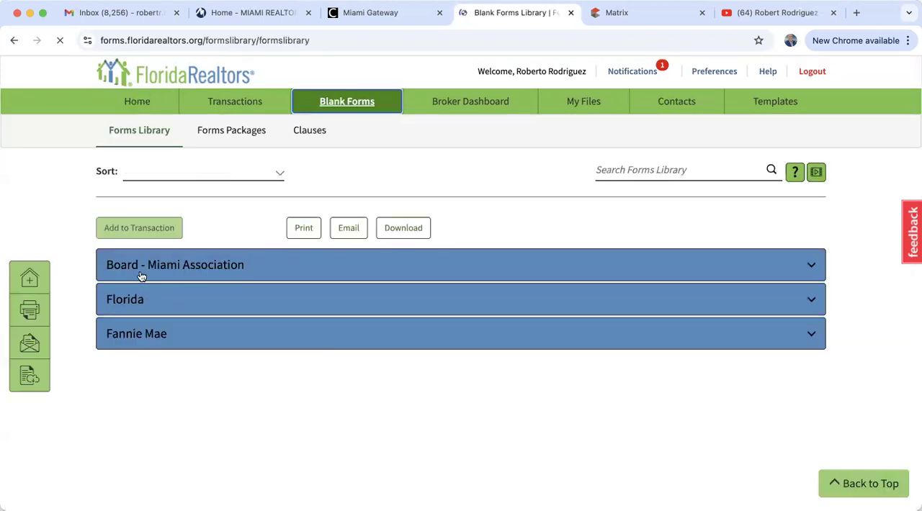
pyautogui.click(139, 300)
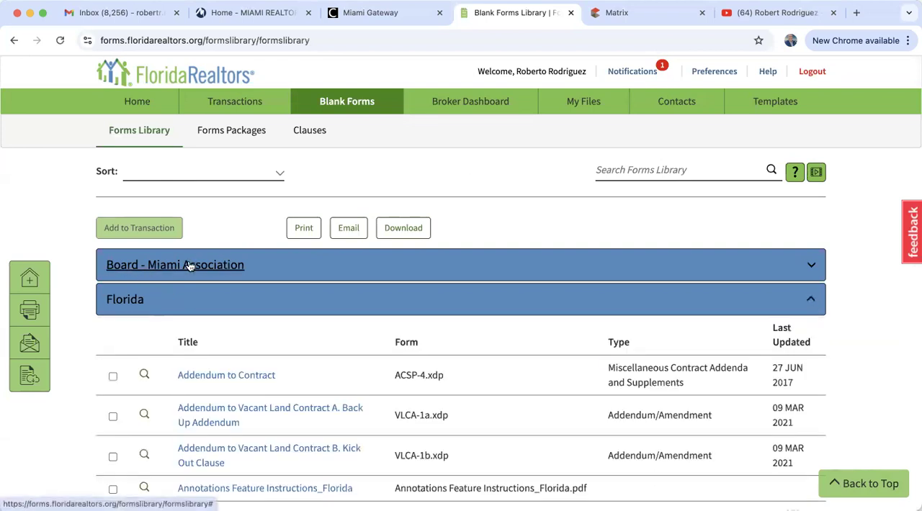
pyautogui.scroll(-4, 173, 342)
pyautogui.scroll(-20, 172, 340)
pyautogui.scroll(-4, 171, 337)
pyautogui.scroll(20, 171, 337)
pyautogui.scroll(15, 171, 337)
pyautogui.scroll(15, 170, 337)
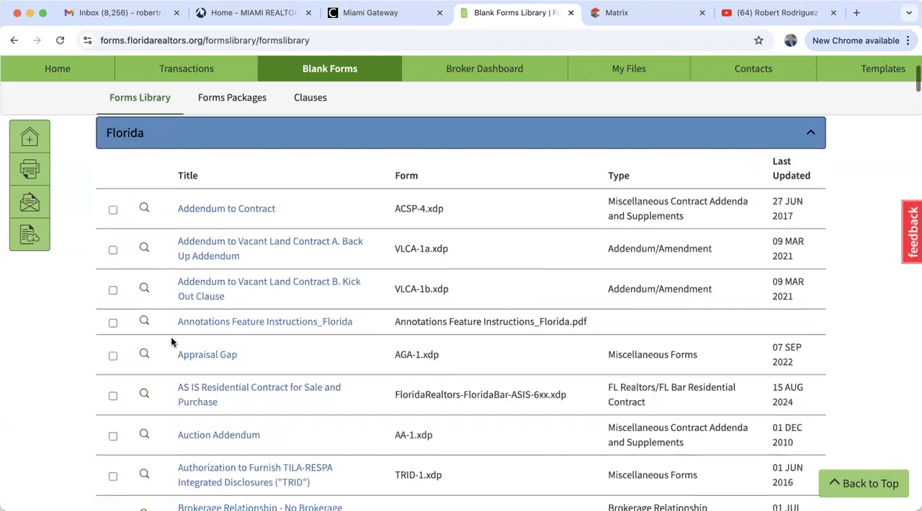
# Collapse the Florida section to view the library's categories, then expand it again and review its first forms
pyautogui.click(144, 299)
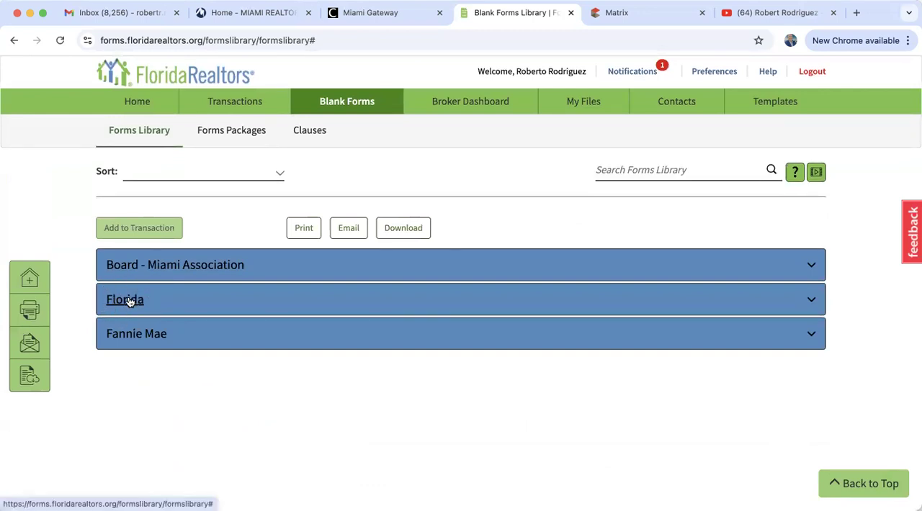
pyautogui.click(128, 301)
pyautogui.scroll(-5, 318, 390)
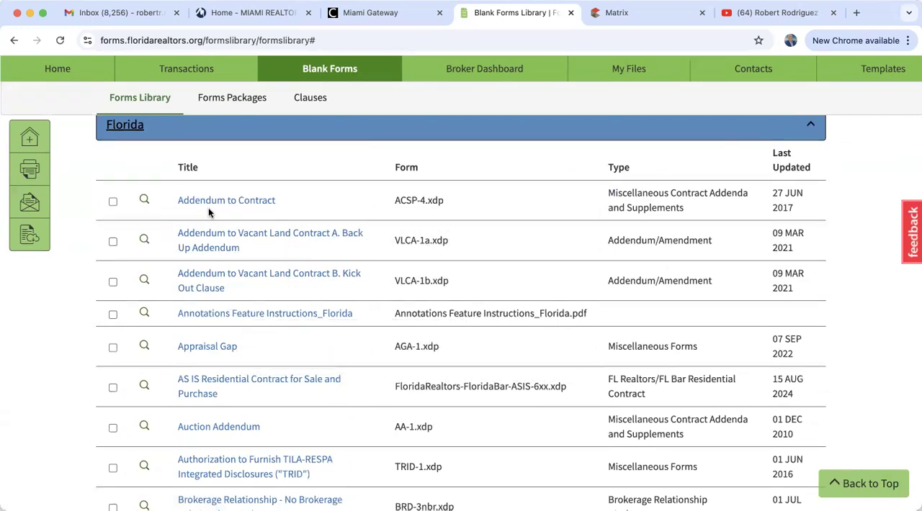
pyautogui.scroll(2, 208, 207)
pyautogui.scroll(2, 208, 214)
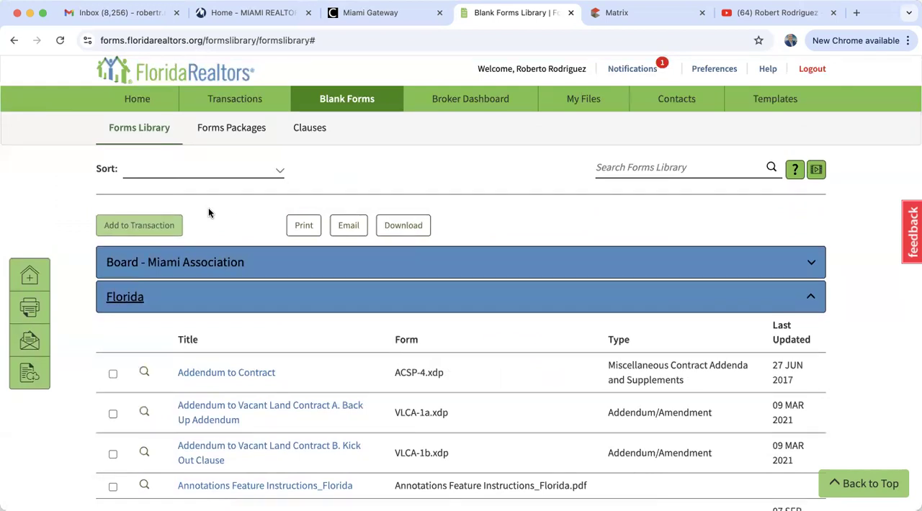
pyautogui.scroll(1, 209, 212)
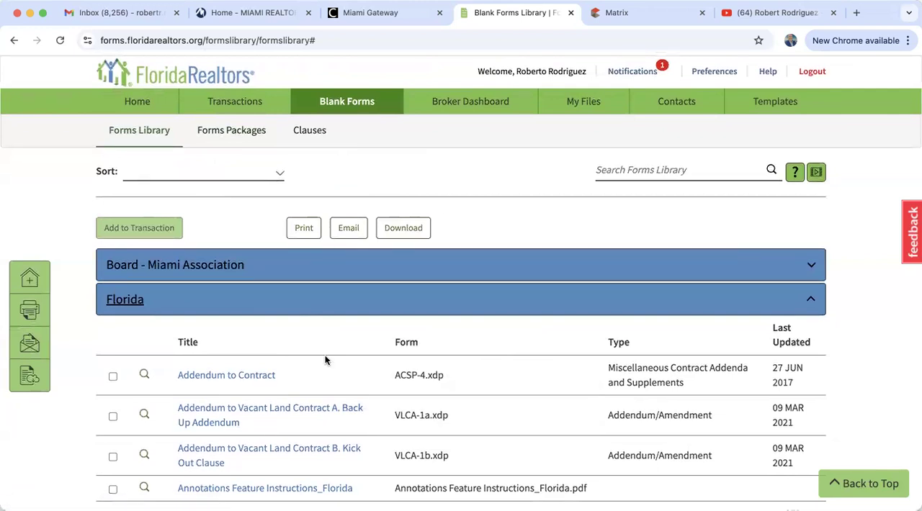
# Search the Forms Library for "lead" and review the matching Fannie Mae and Florida forms
pyautogui.click(641, 172)
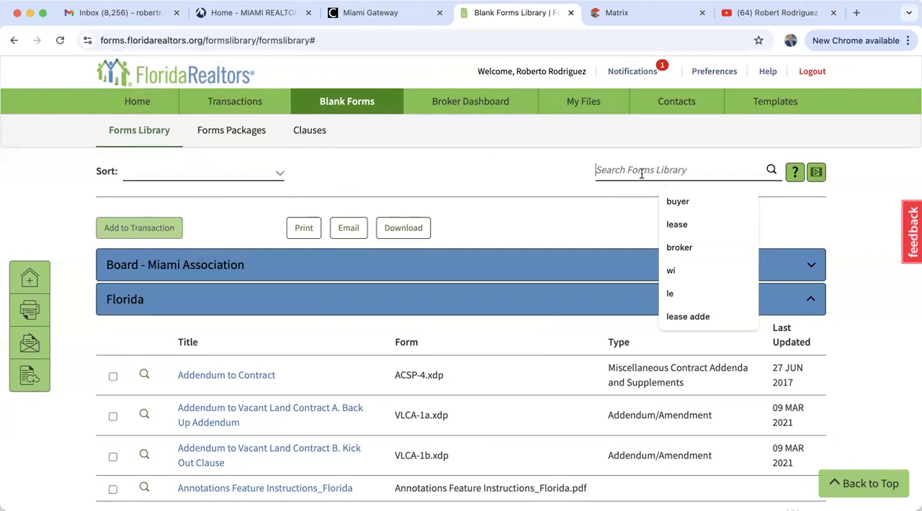
pyautogui.write('le')
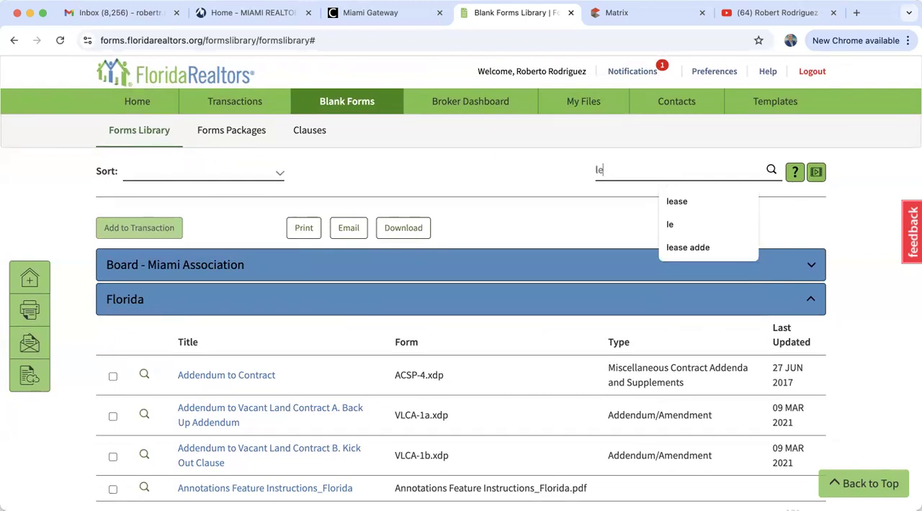
pyautogui.write('ad')
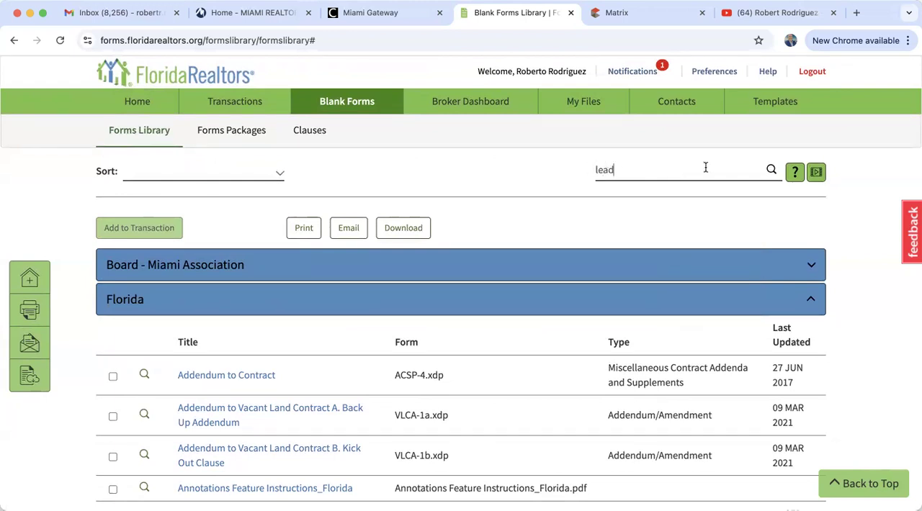
pyautogui.click(771, 174)
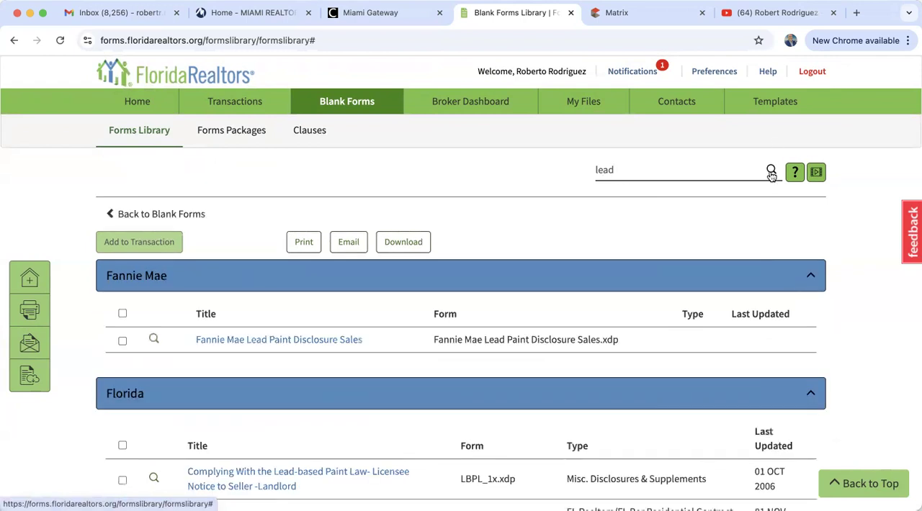
pyautogui.scroll(-3, 243, 422)
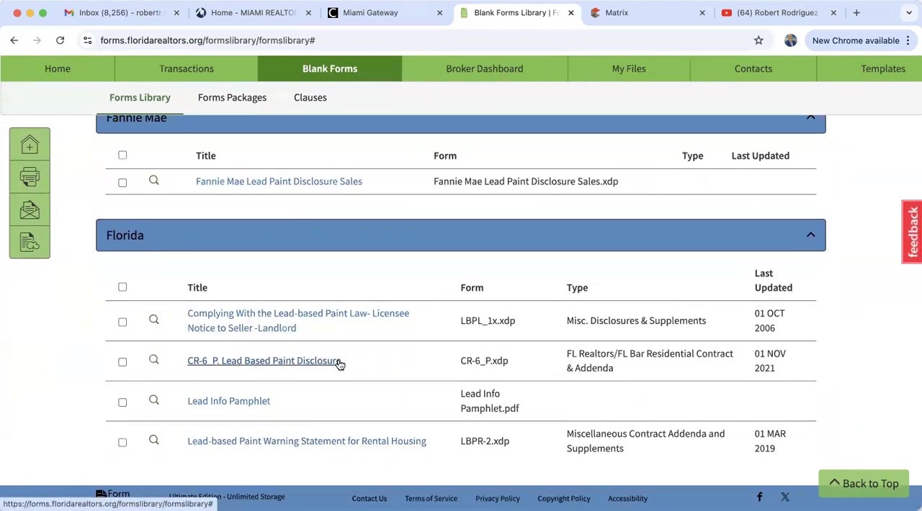
pyautogui.scroll(3, 338, 364)
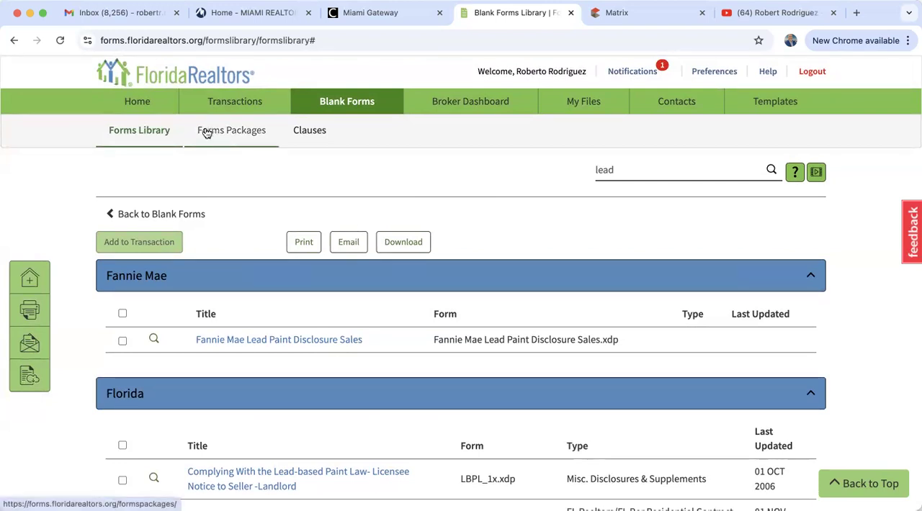
# Open Forms Packages and examine the Brokerage Wide packages
pyautogui.click(258, 135)
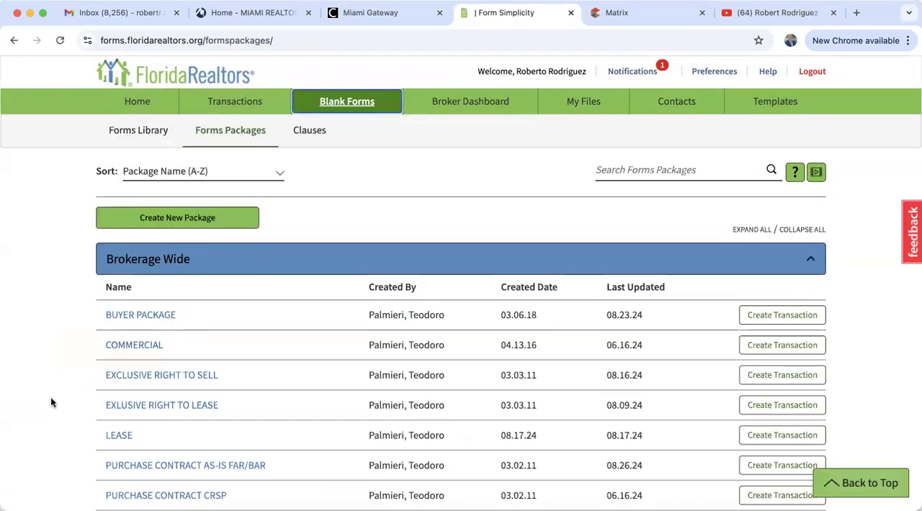
pyautogui.scroll(-2, 50, 397)
pyautogui.scroll(1, 50, 397)
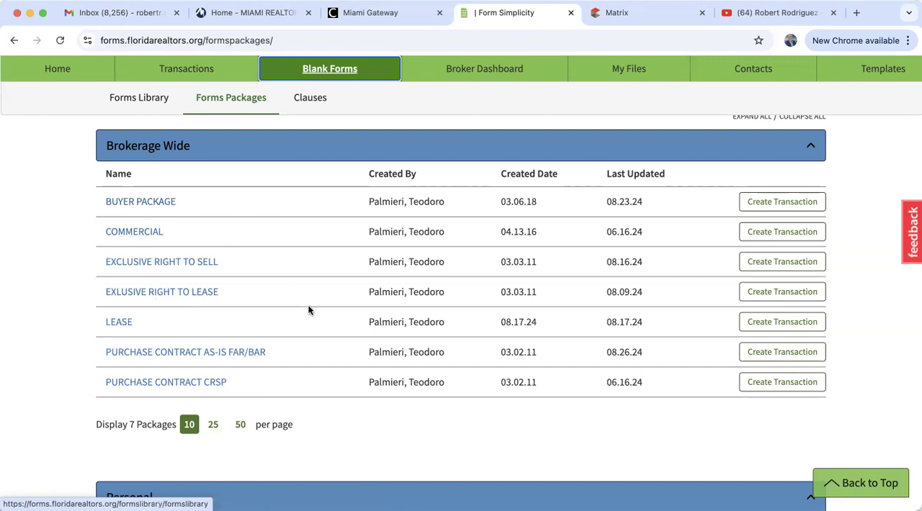
pyautogui.scroll(2, 308, 310)
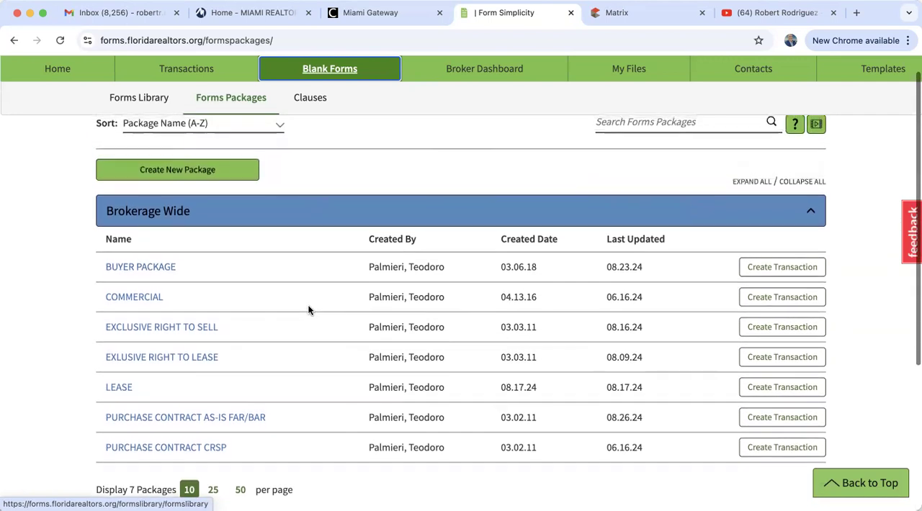
pyautogui.scroll(1, 307, 310)
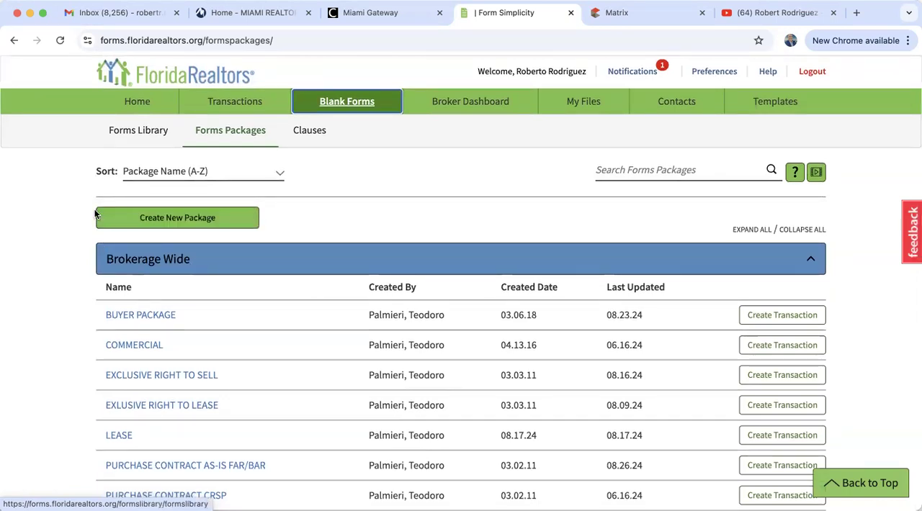
# Create a new forms package named "Contract to Lease CTL"
pyautogui.click(175, 217)
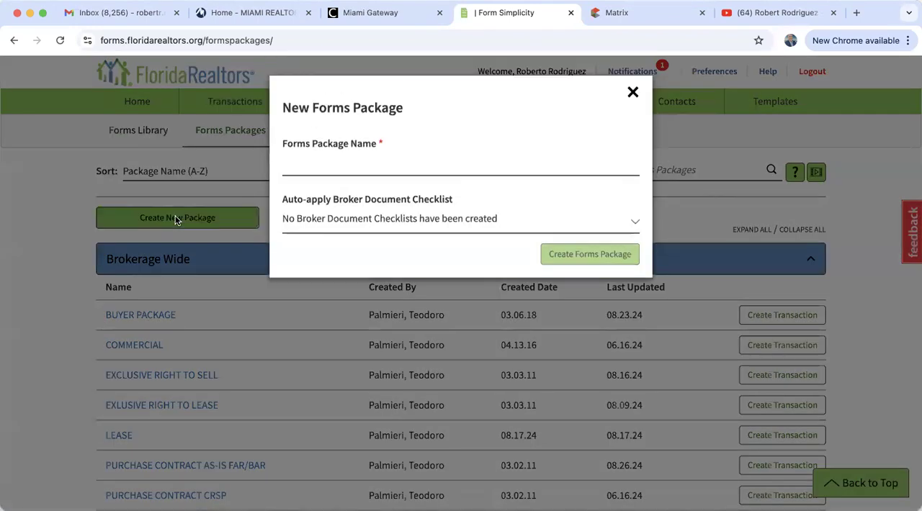
pyautogui.click(317, 167)
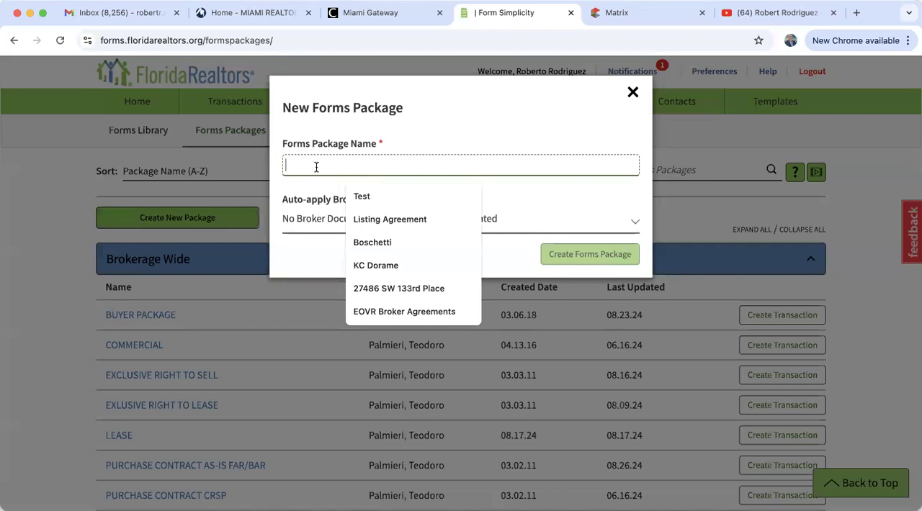
pyautogui.write('Contr')
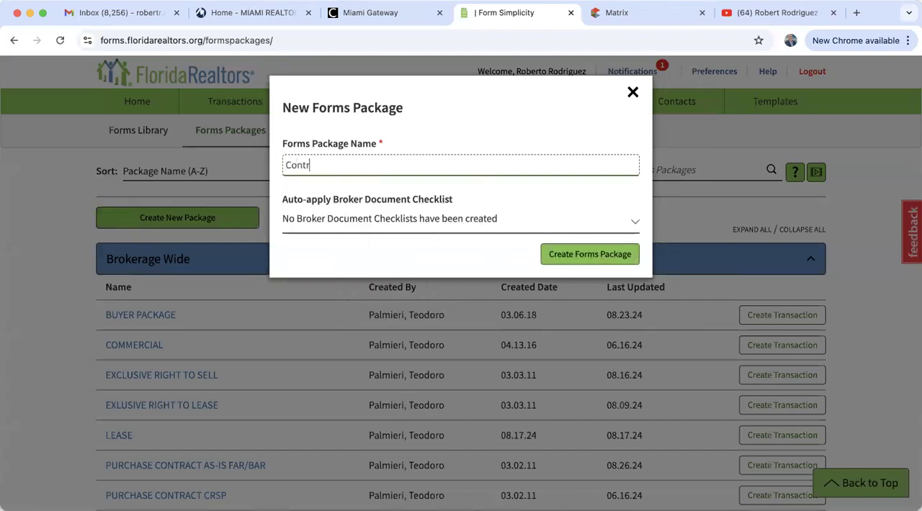
pyautogui.write('act to Lease CTL')
pyautogui.click(589, 256)
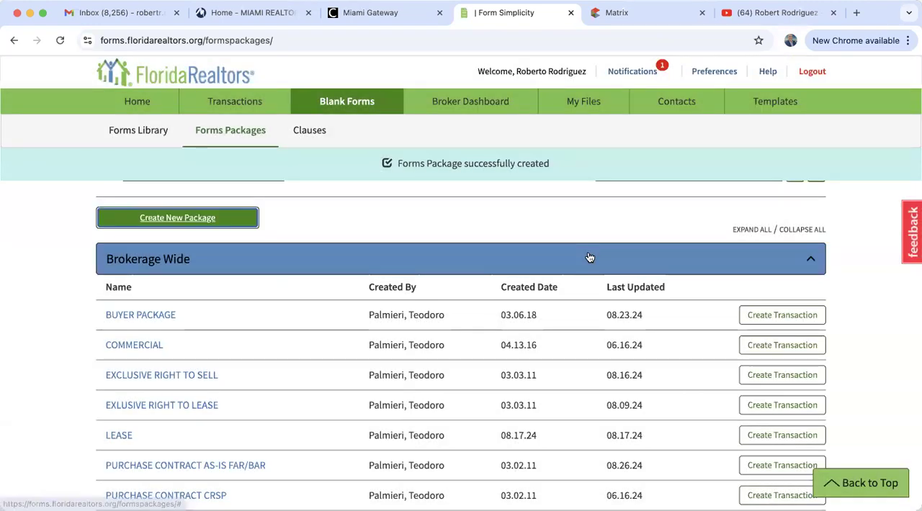
# Open the Contract to Lease CTL package and add the Florida blank form "Contract to Lease" (CL-10) to it
pyautogui.scroll(-5, 325, 332)
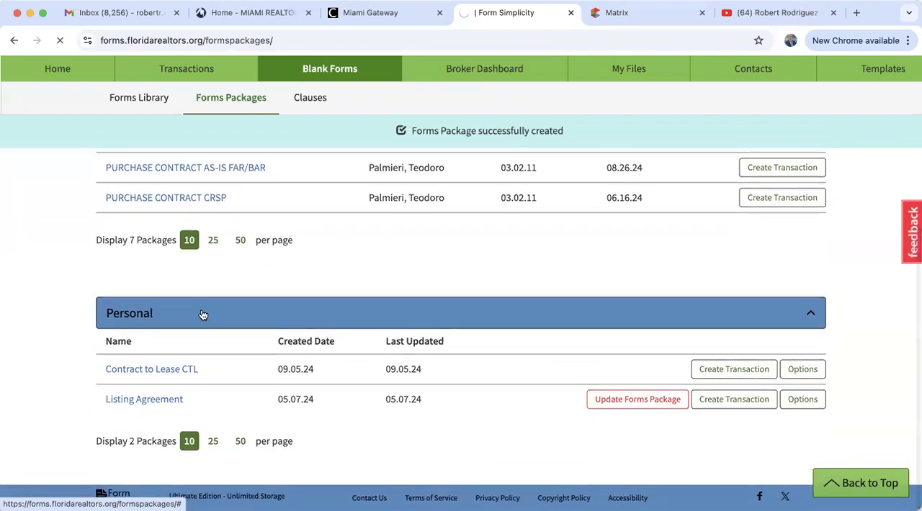
pyautogui.click(189, 370)
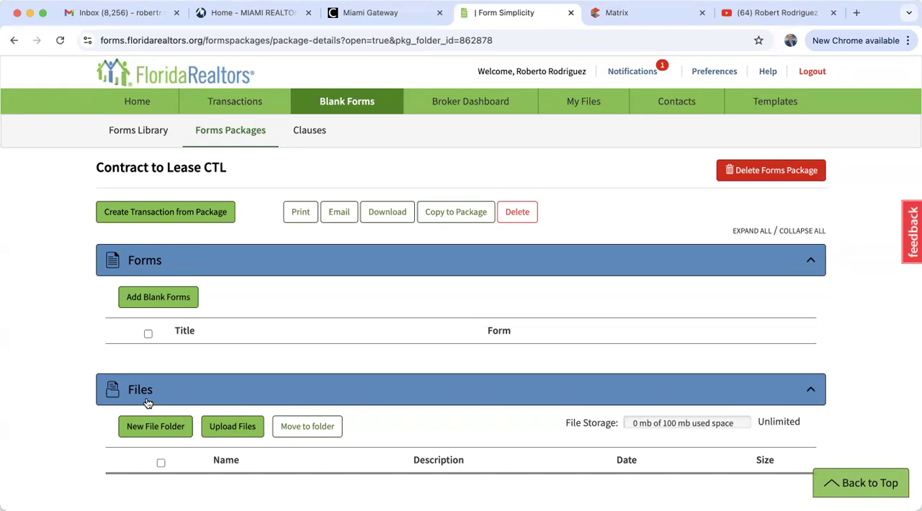
pyautogui.click(180, 302)
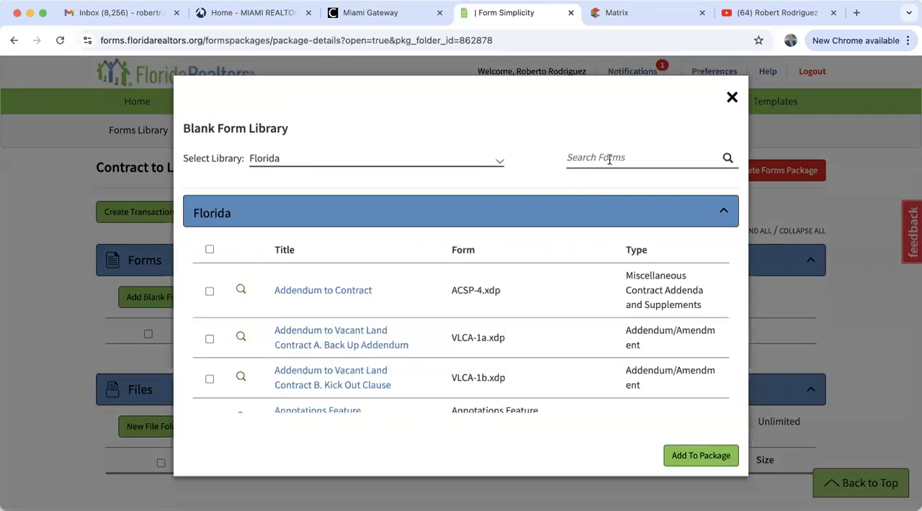
pyautogui.click(610, 158)
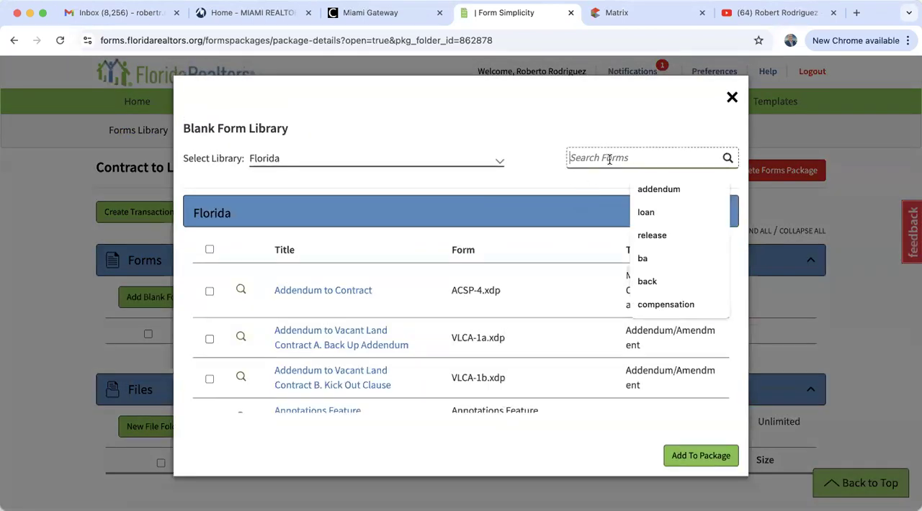
pyautogui.write('contr')
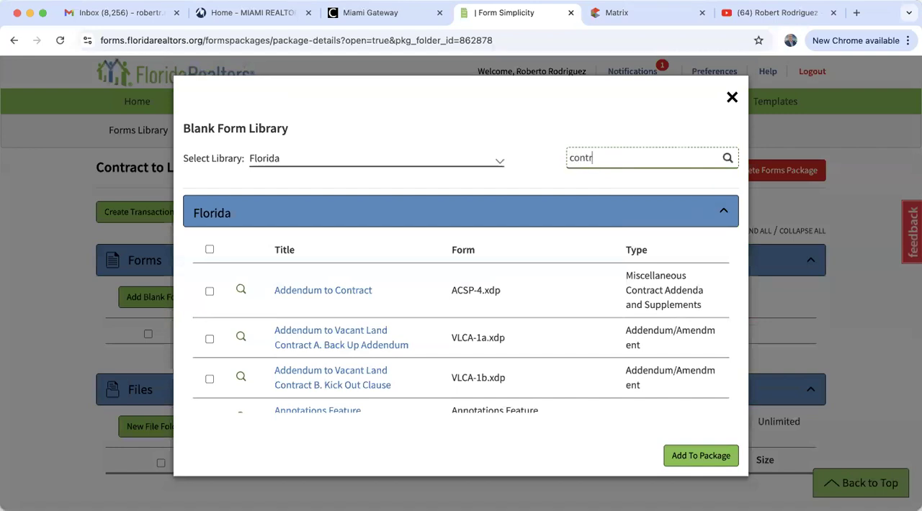
pyautogui.write('act to lease')
pyautogui.click(727, 158)
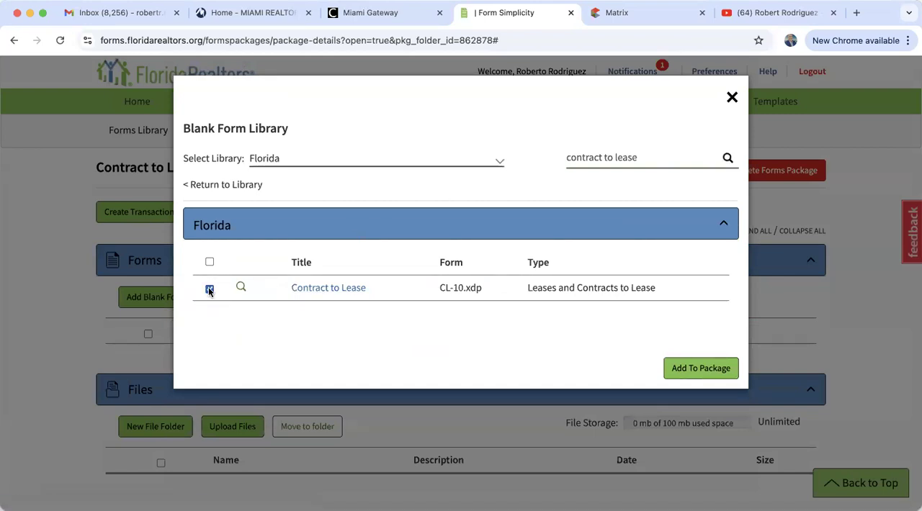
pyautogui.click(700, 368)
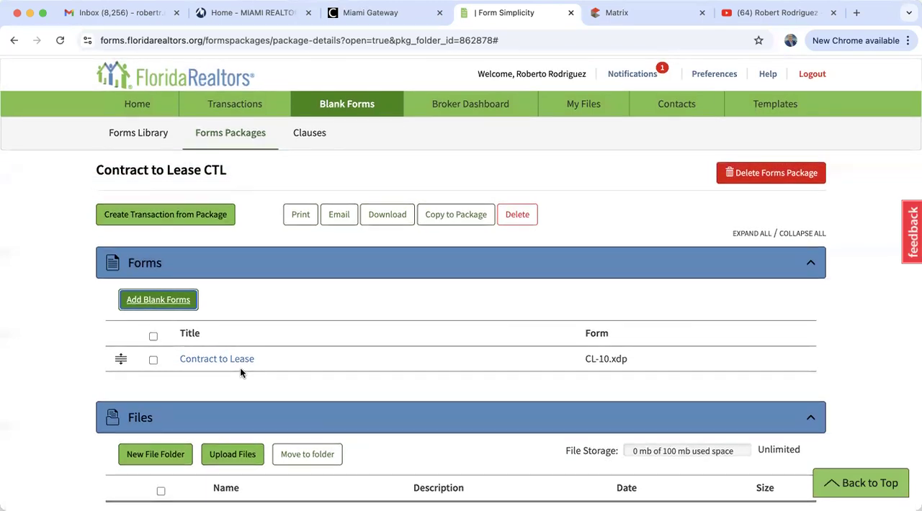
# Search the blank forms for "lease" and add the RLAUCC-1x and RLHD-3x Residential Lease forms to the package
pyautogui.click(160, 298)
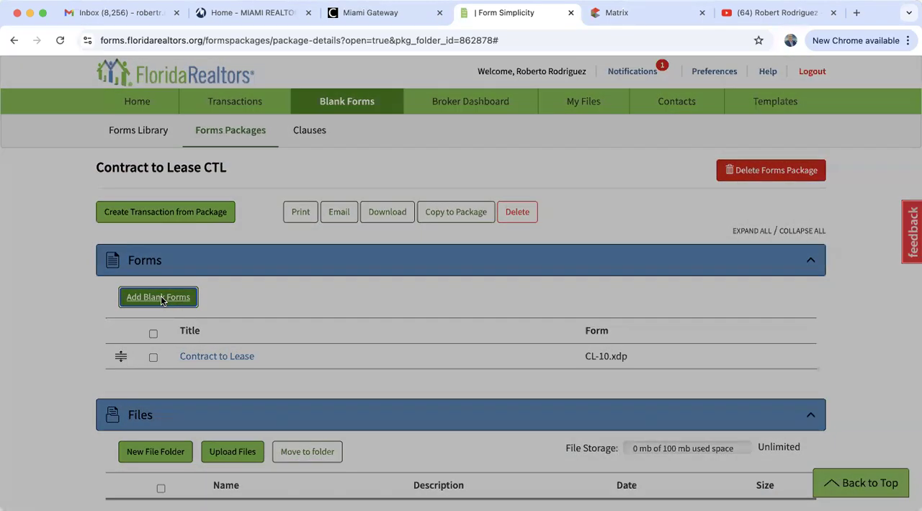
pyautogui.click(601, 157)
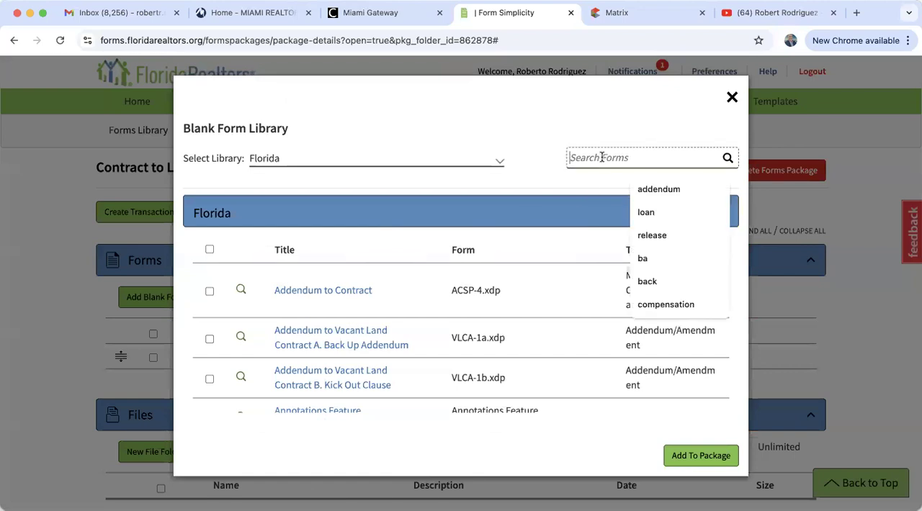
pyautogui.write('lease')
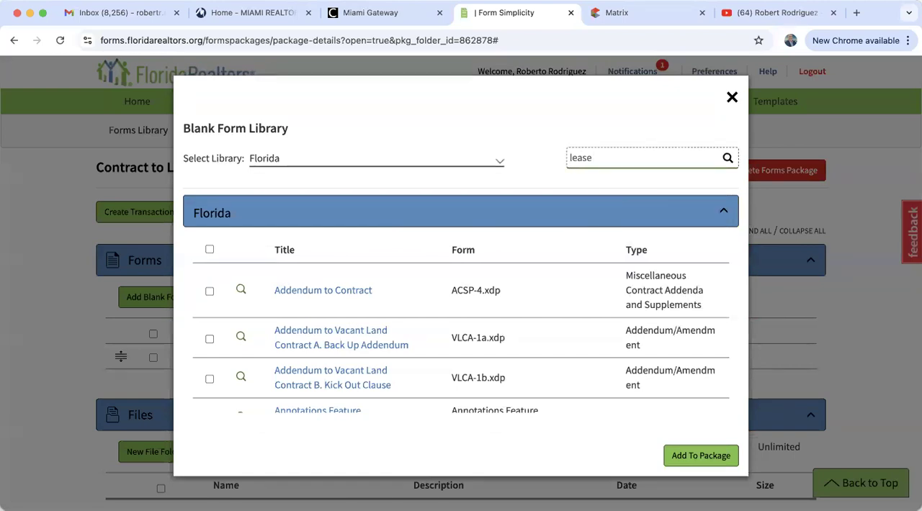
pyautogui.click(728, 158)
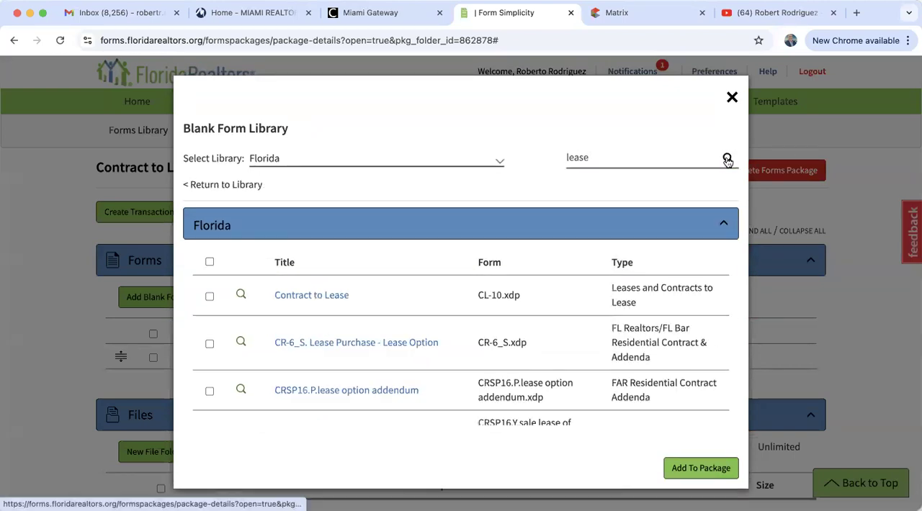
pyautogui.scroll(-3, 358, 295)
pyautogui.scroll(-6, 358, 296)
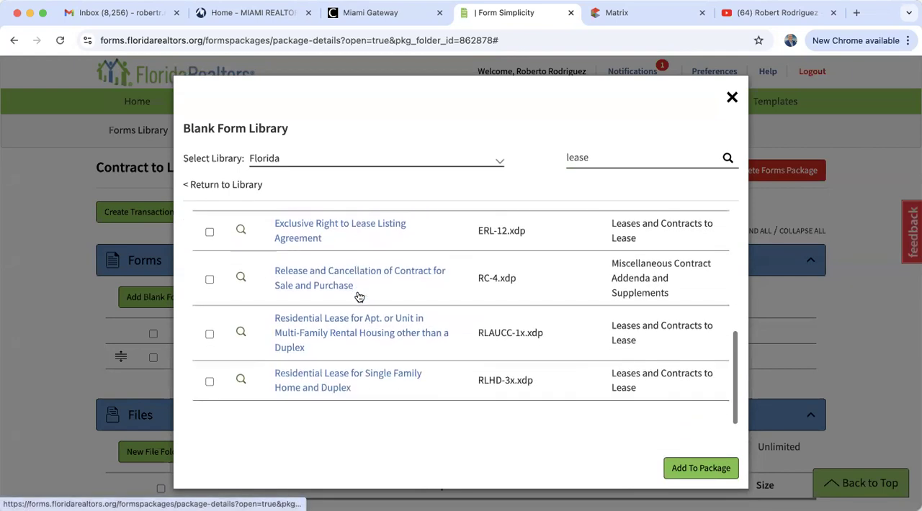
pyautogui.click(209, 384)
pyautogui.click(210, 335)
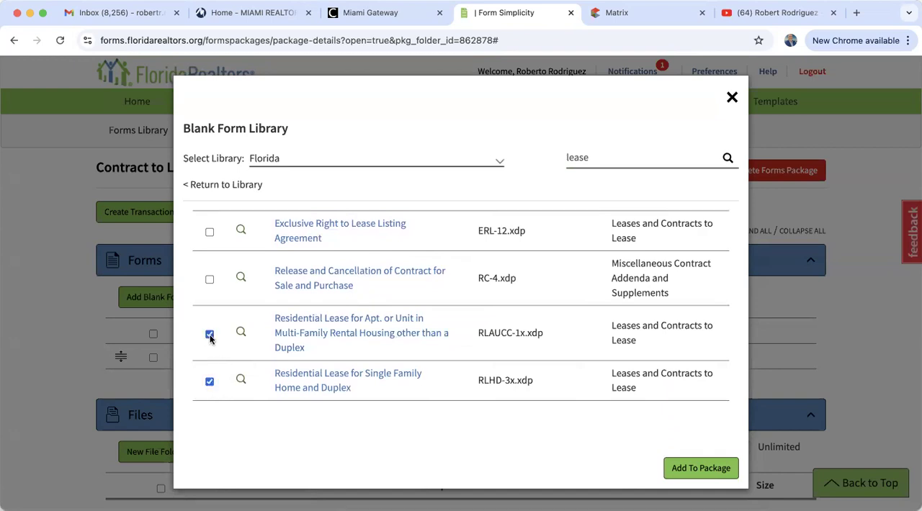
pyautogui.click(697, 469)
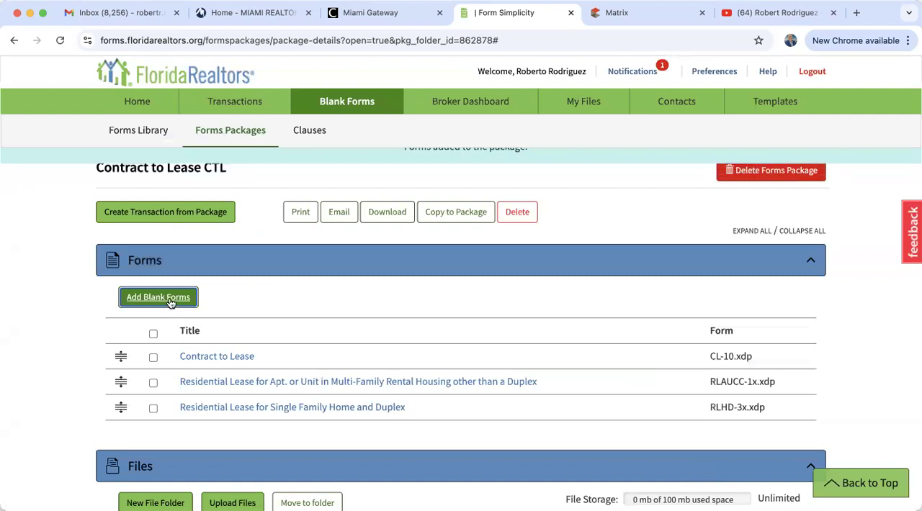
# Search the blank forms for "compensation" and add the Owner-Listing Broker to Tenants Broker agreement (CAOT-1) to the package
pyautogui.click(170, 301)
pyautogui.click(602, 158)
pyautogui.write('com')
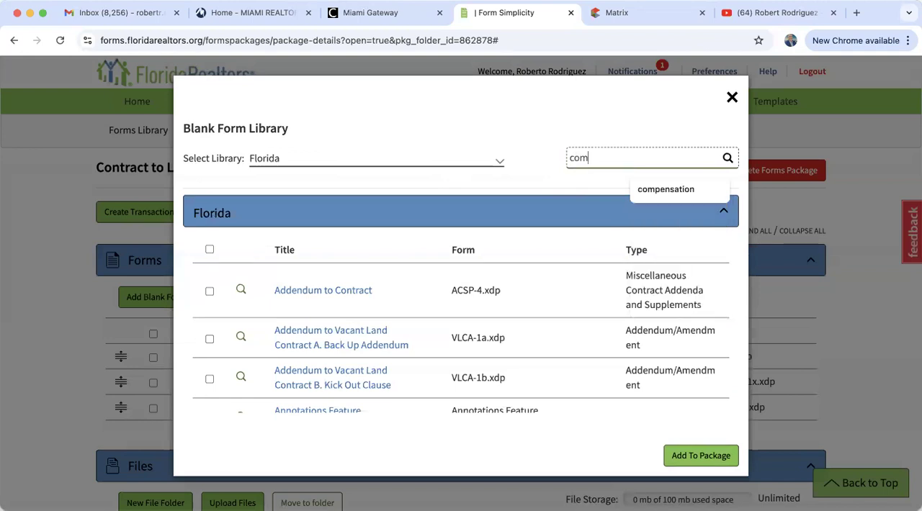
pyautogui.write('pensation')
pyautogui.click(726, 159)
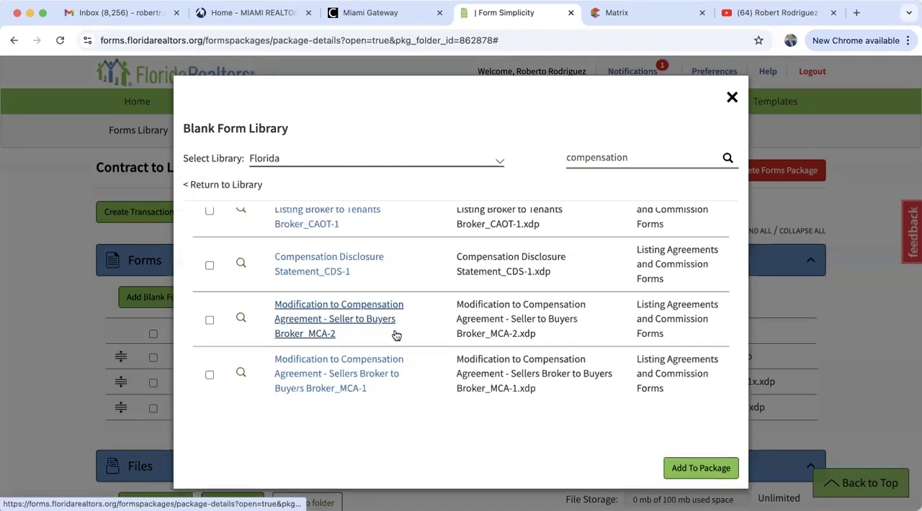
pyautogui.scroll(-3, 396, 336)
pyautogui.scroll(1, 397, 335)
pyautogui.scroll(5, 397, 336)
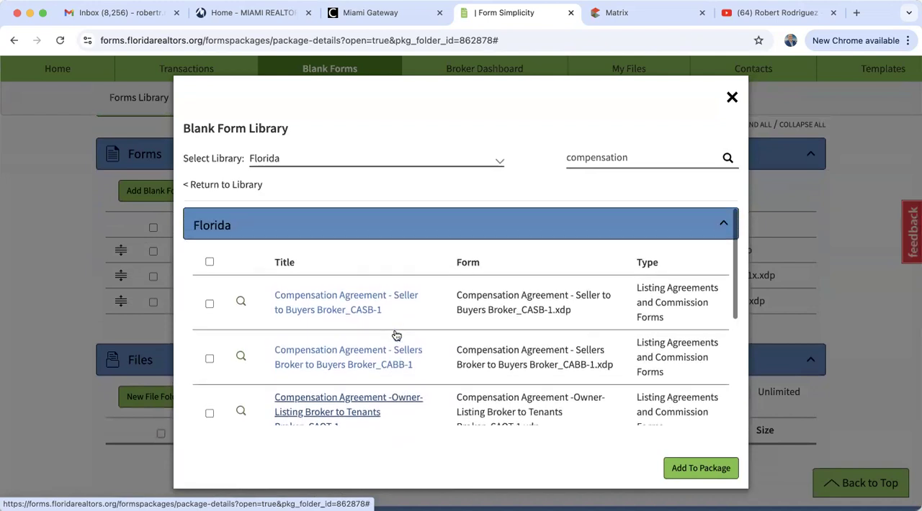
pyautogui.scroll(-2, 396, 335)
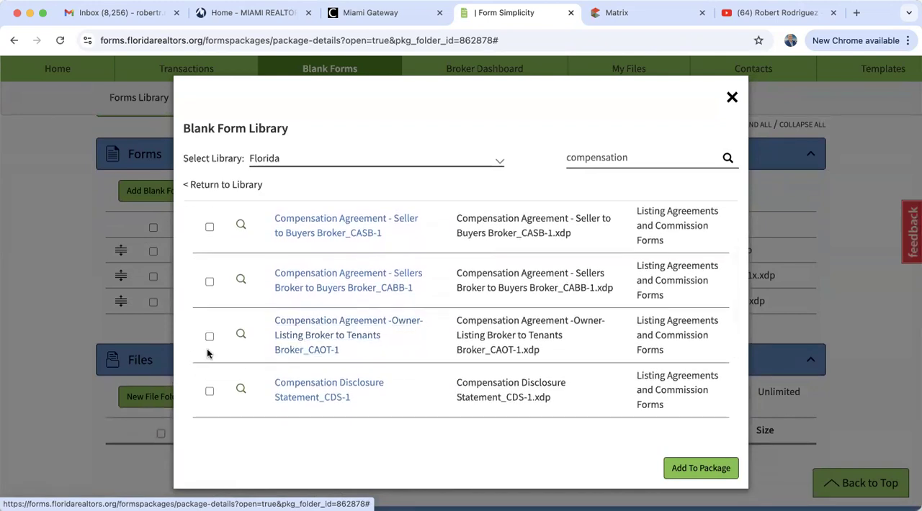
pyautogui.click(210, 336)
pyautogui.click(700, 468)
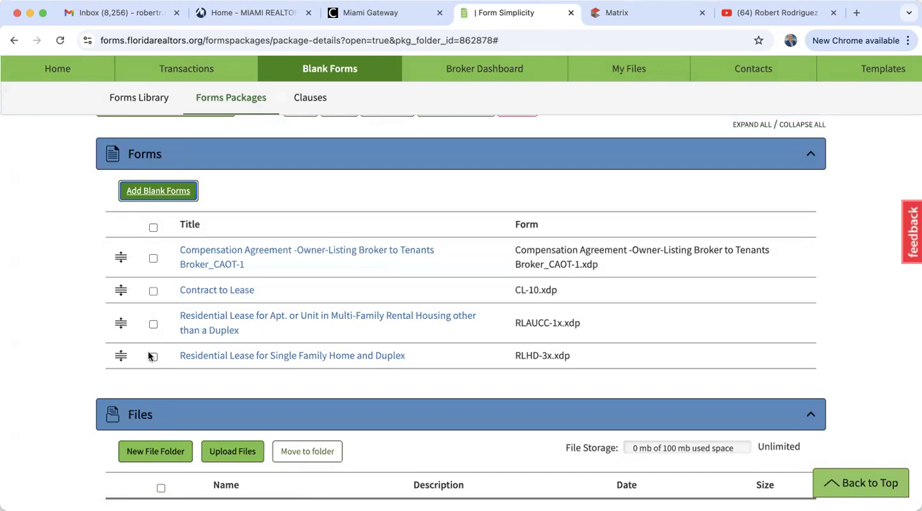
# Delete the Contract to Lease CTL forms package and confirm the deletion
pyautogui.scroll(3, 149, 356)
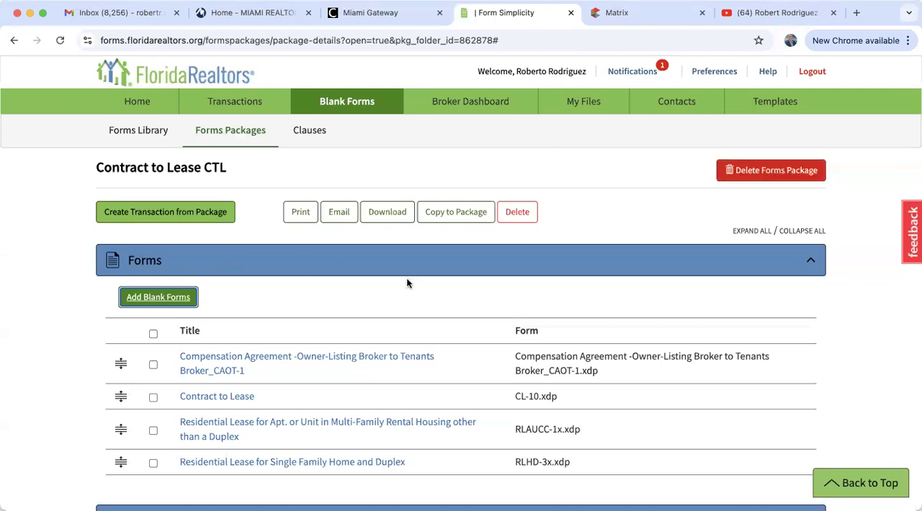
pyautogui.click(763, 172)
pyautogui.click(503, 221)
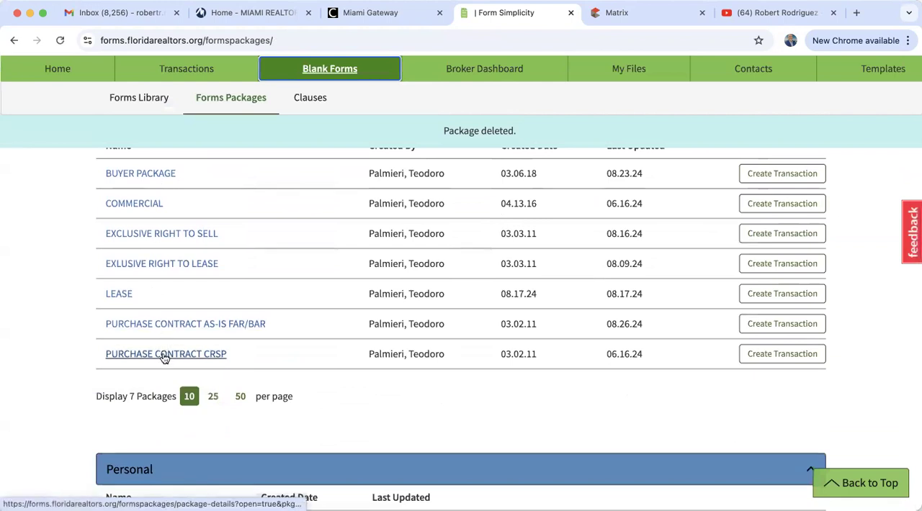
# Open the Addendum to Contract form from the Florida section of the Forms Library and look through it
pyautogui.scroll(1, 164, 364)
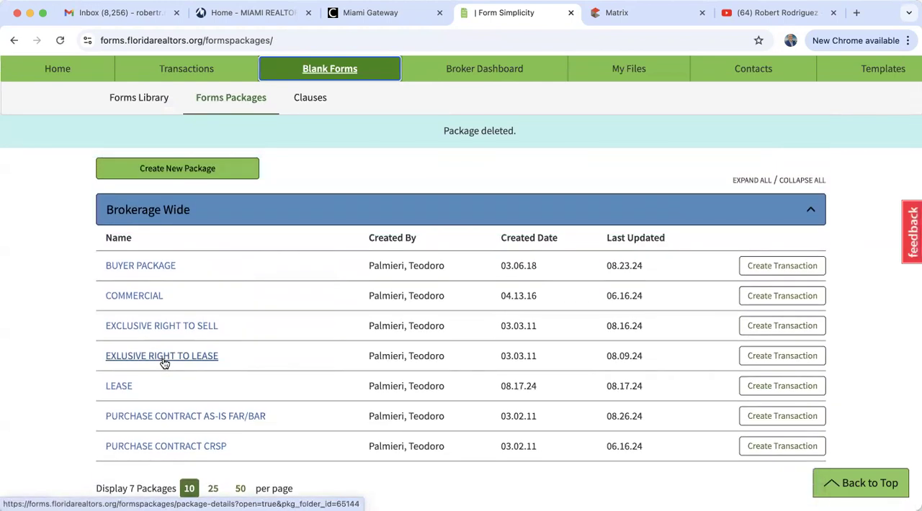
pyautogui.scroll(3, 165, 364)
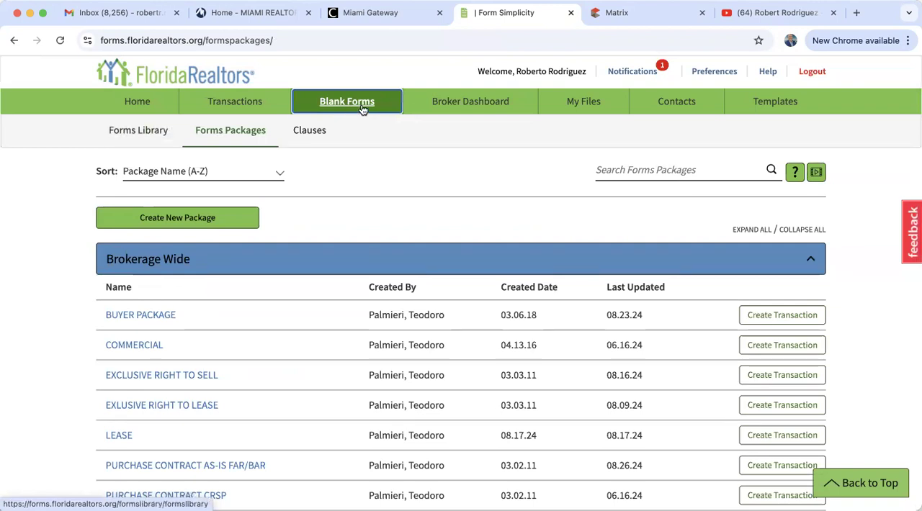
pyautogui.click(143, 132)
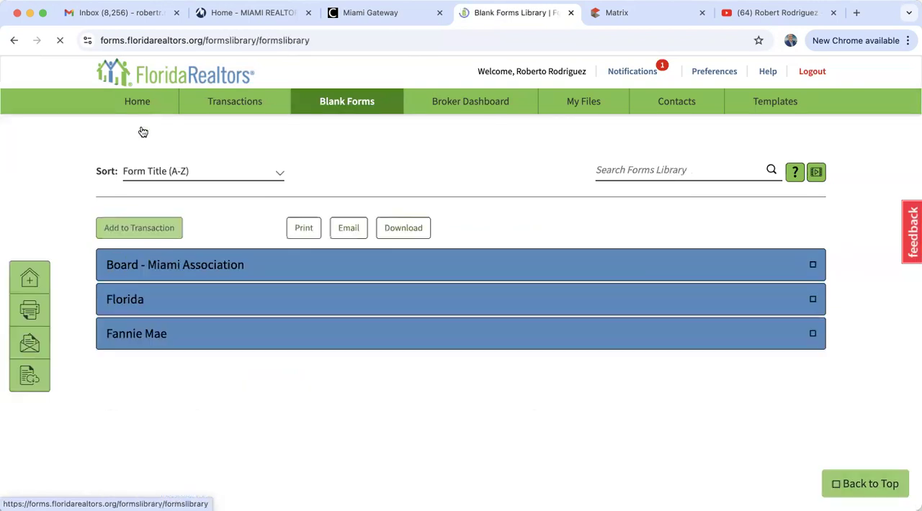
pyautogui.click(165, 311)
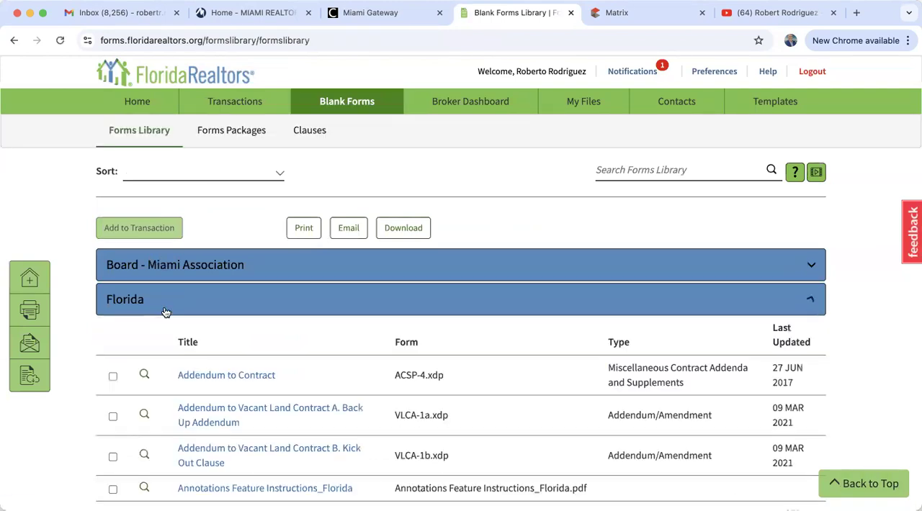
pyautogui.click(221, 379)
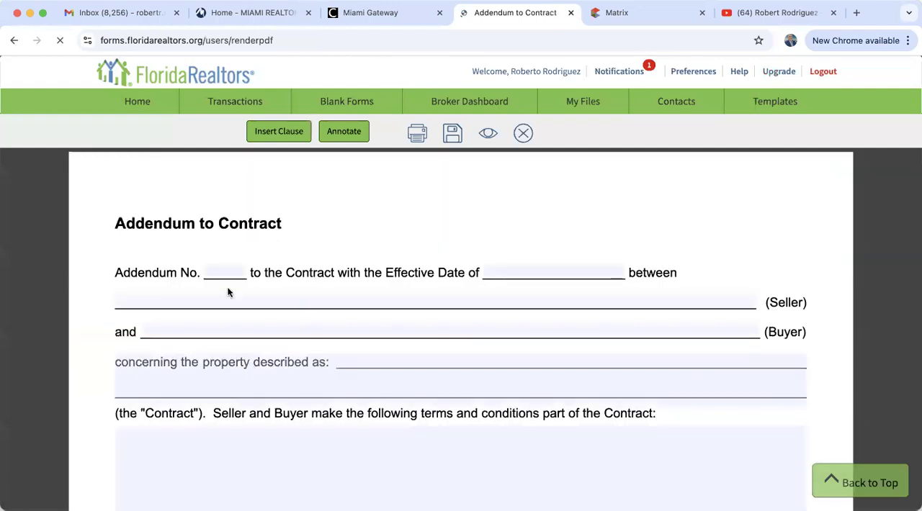
pyautogui.scroll(-1, 586, 335)
pyautogui.scroll(-5, 587, 335)
pyautogui.scroll(4, 586, 335)
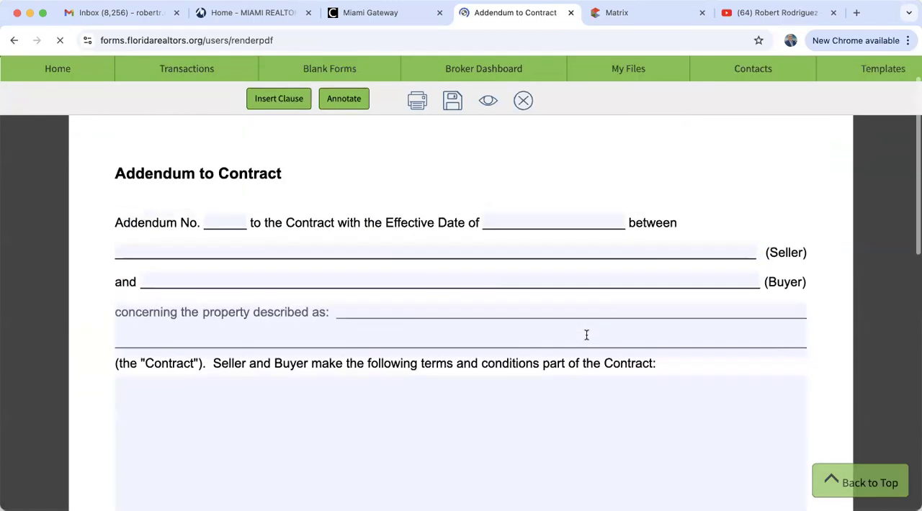
# Fill the Seller and Buyer lines of the Addendum to Contract with sample text, close it without saving, and return to the home page
pyautogui.click(479, 251)
pyautogui.write('ajsdnaisjDBIUAsbdaiusbd')
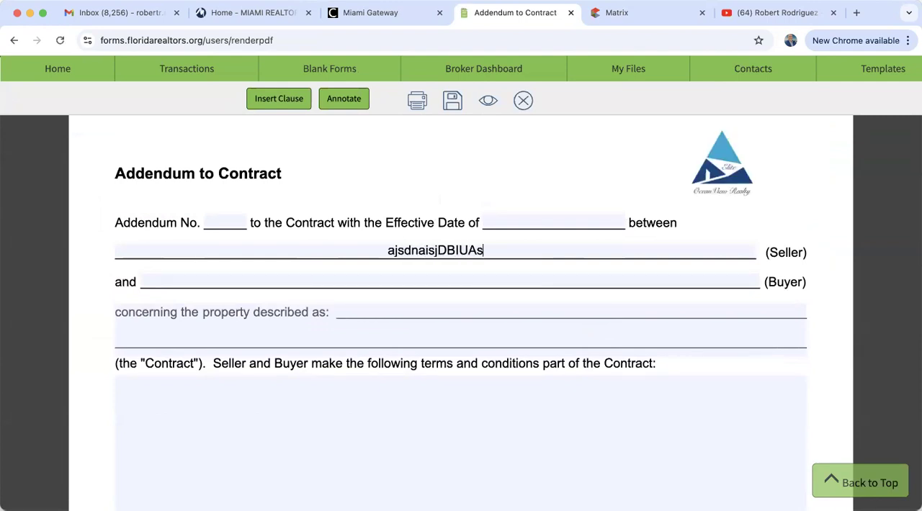
pyautogui.click(473, 281)
pyautogui.write('A scxknas cxaskj')
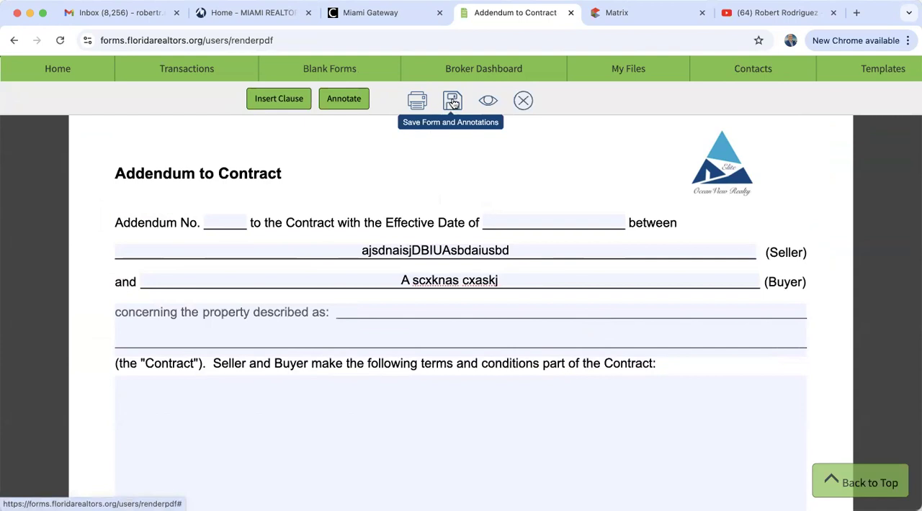
pyautogui.click(528, 103)
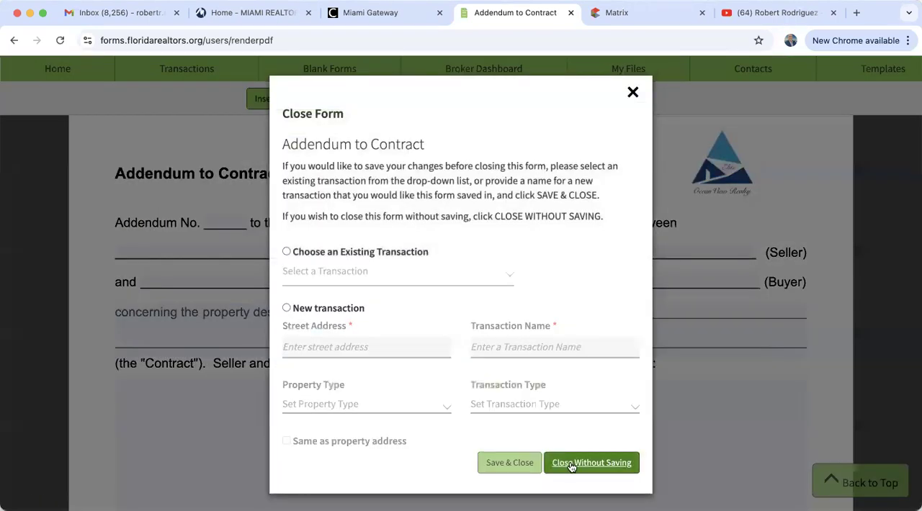
pyautogui.click(604, 461)
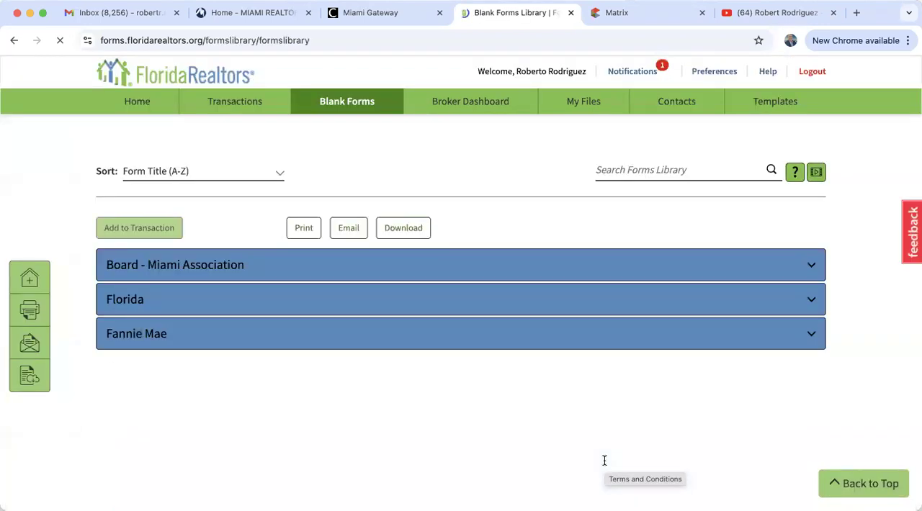
pyautogui.click(607, 309)
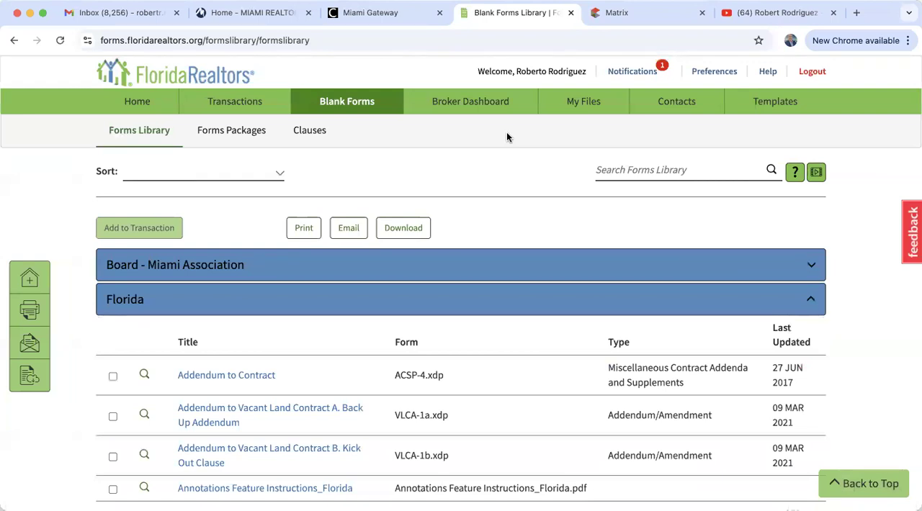
pyautogui.click(134, 104)
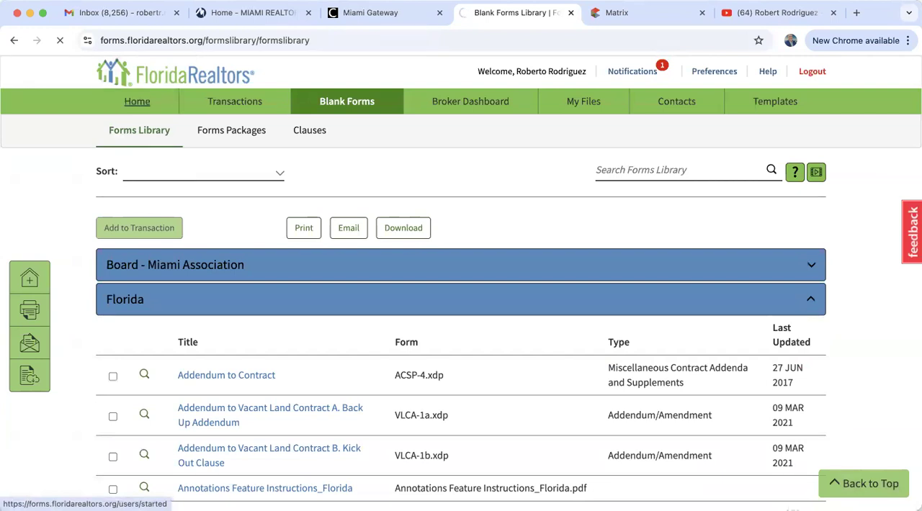
# Switch to Matrix, import MLS listing A11649043 into Form Simplicity, and review the imported property and listing information
pyautogui.click(627, 13)
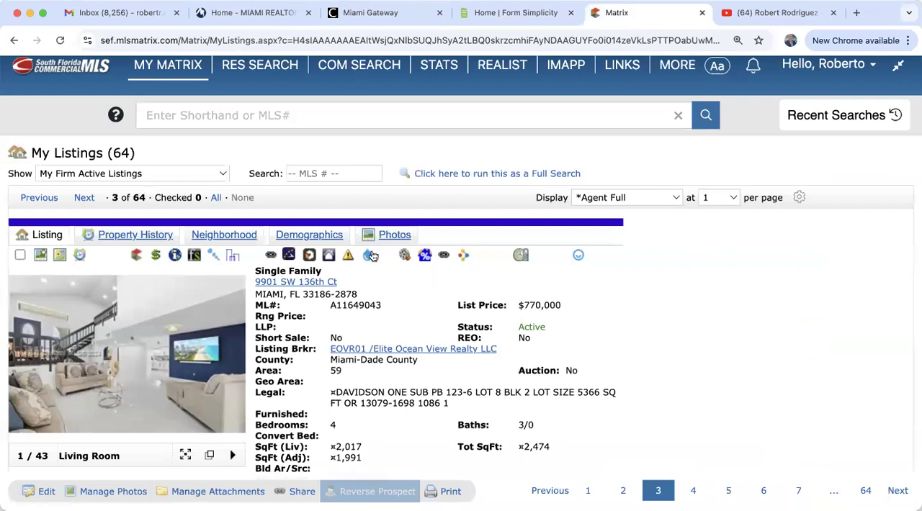
pyautogui.click(193, 256)
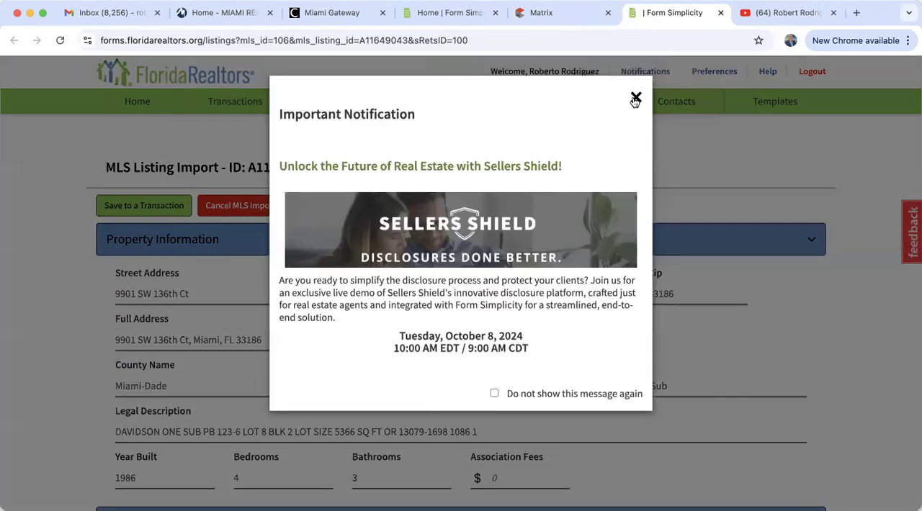
pyautogui.click(636, 98)
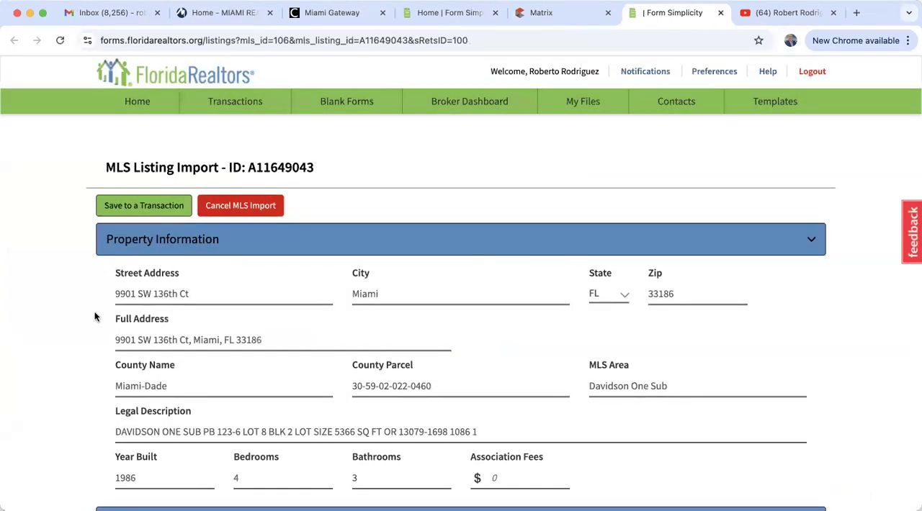
pyautogui.scroll(-3, 95, 320)
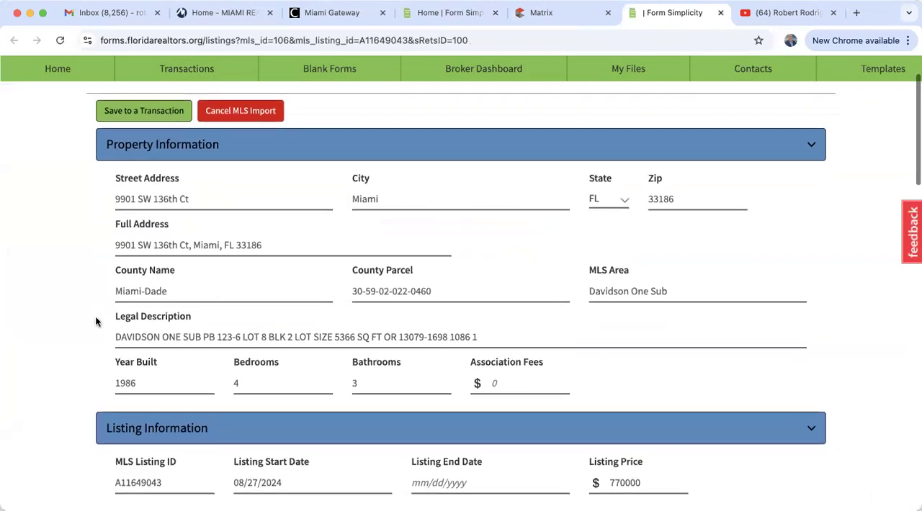
pyautogui.scroll(-4, 96, 319)
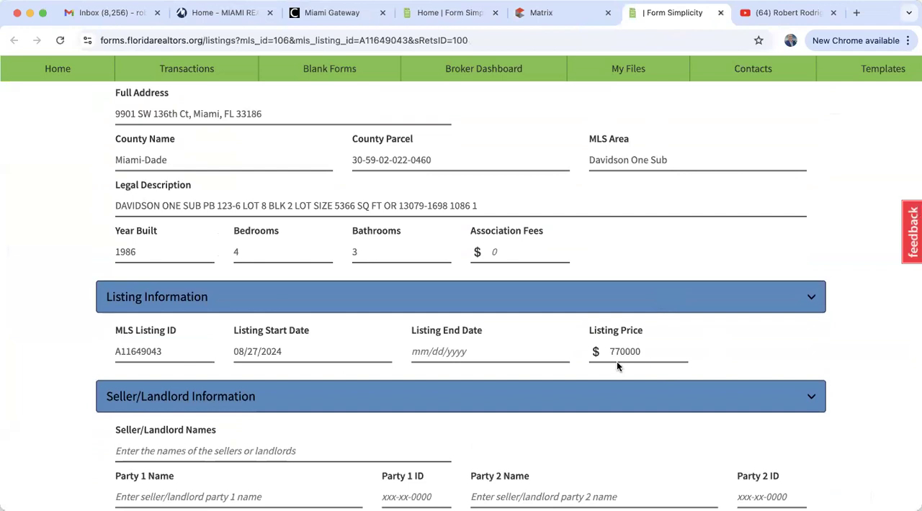
pyautogui.scroll(-5, 616, 362)
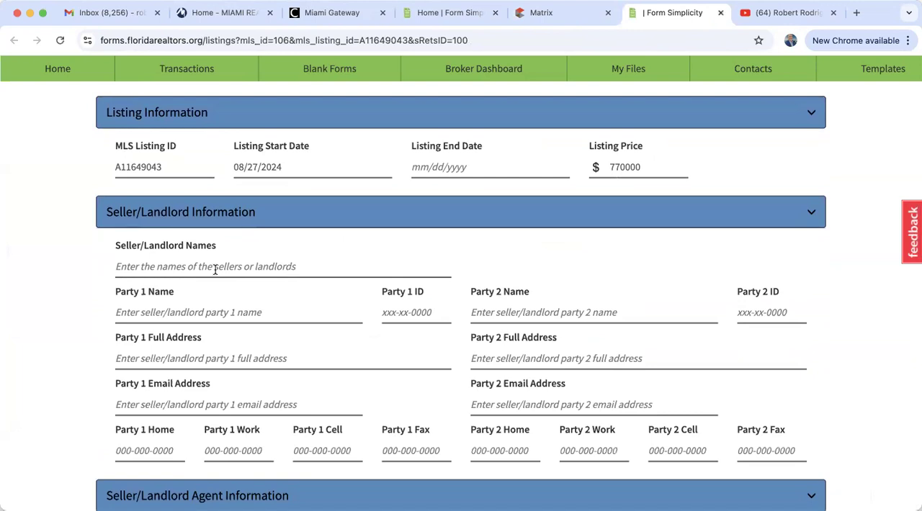
# Open the listing's Imapp tax record from Matrix in a new tab to look up the current owners
pyautogui.click(547, 20)
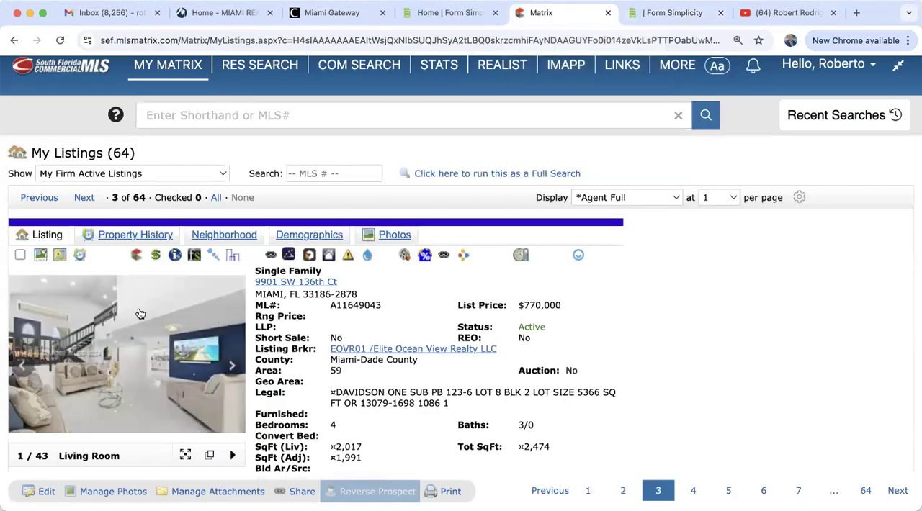
pyautogui.rightClick(175, 259)
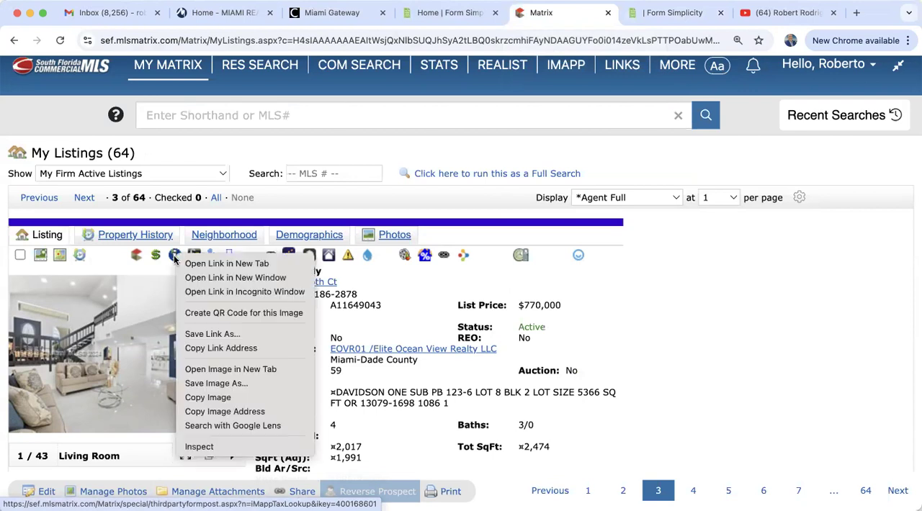
pyautogui.click(228, 265)
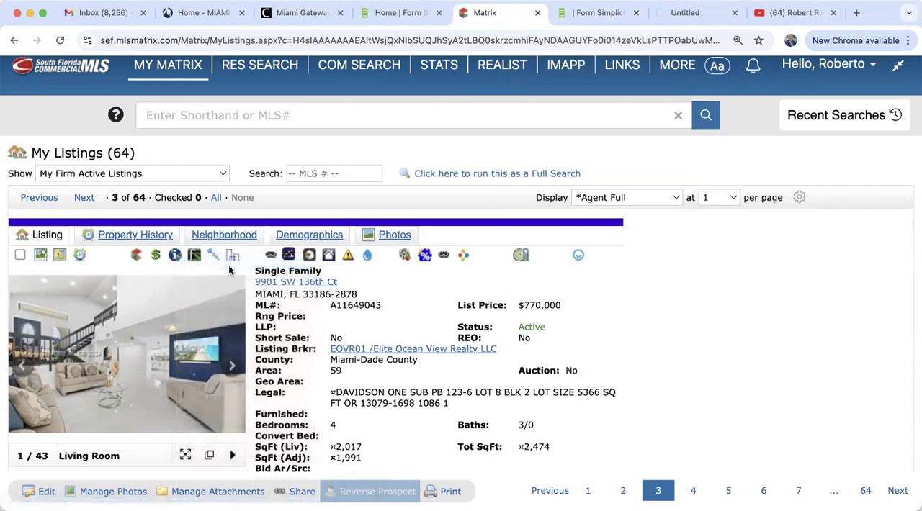
pyautogui.click(696, 13)
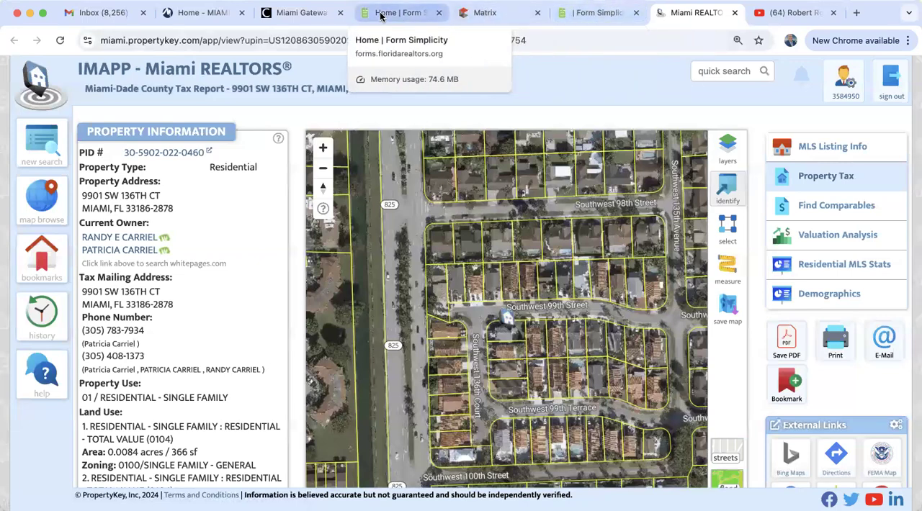
# Switch back to the MLS listing import and enter both owners' full names in the Seller/Landlord Names field
pyautogui.click(580, 13)
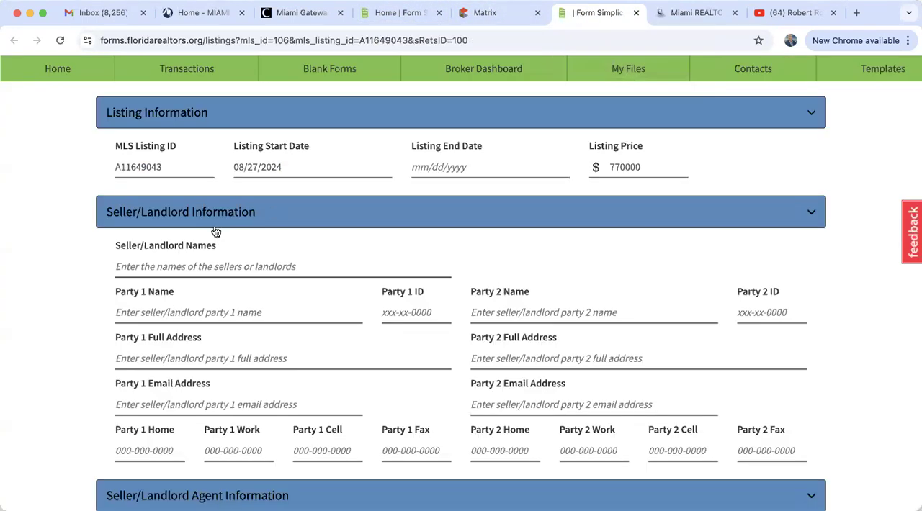
pyautogui.click(150, 271)
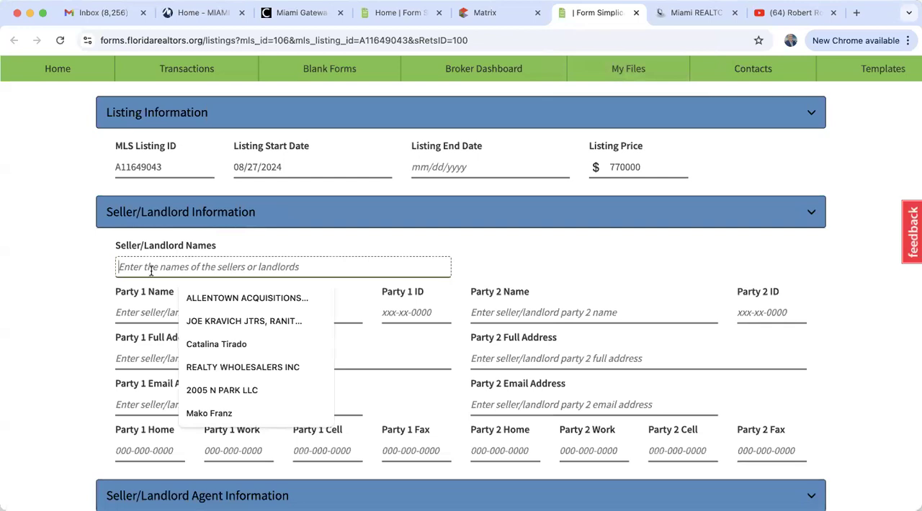
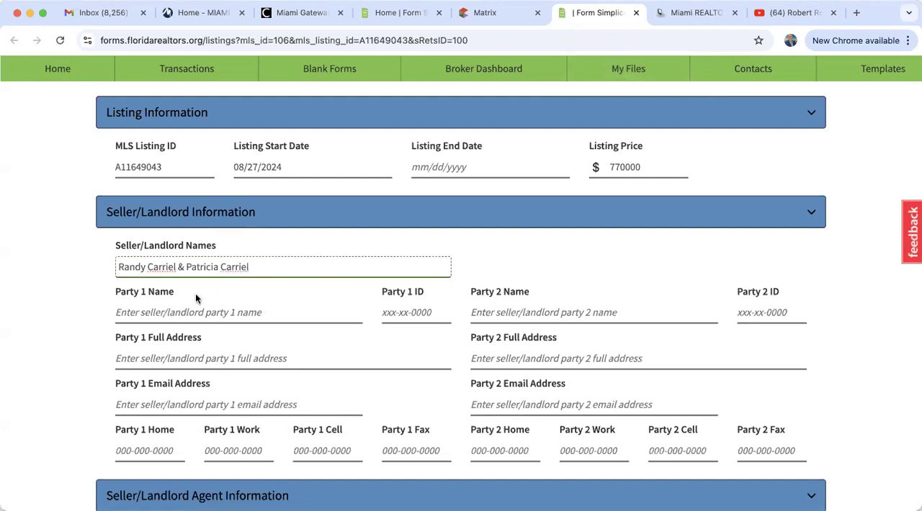
# Set the purchase price in the Sales Information section to 750000
pyautogui.scroll(-7, 195, 294)
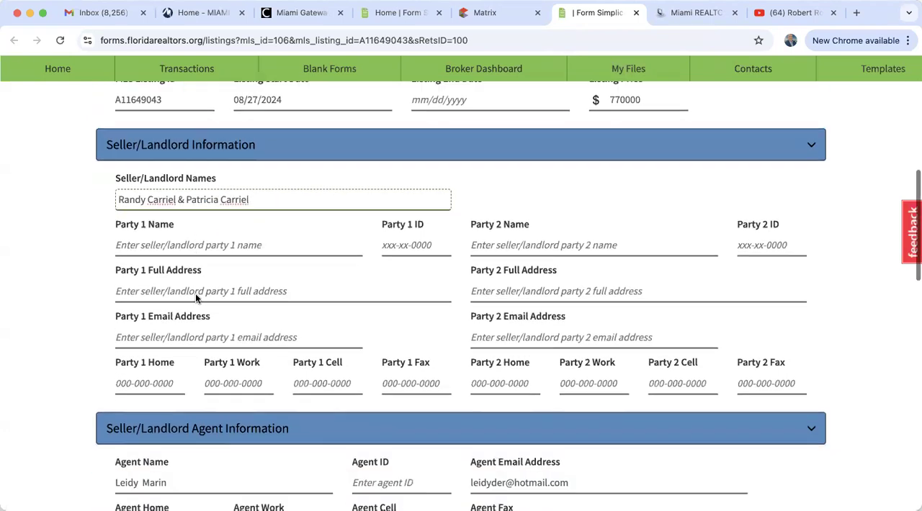
pyautogui.scroll(2, 195, 294)
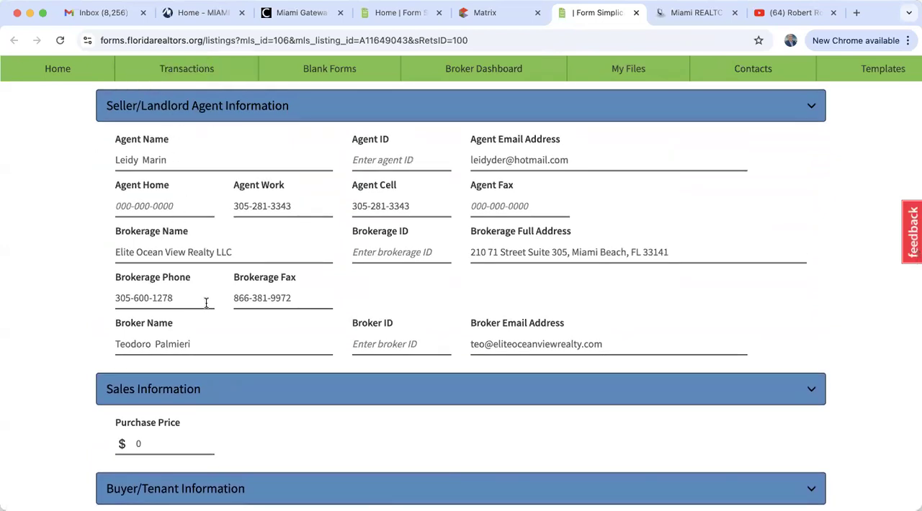
pyautogui.scroll(-3, 206, 302)
pyautogui.click(152, 275)
pyautogui.doubleClick(151, 275)
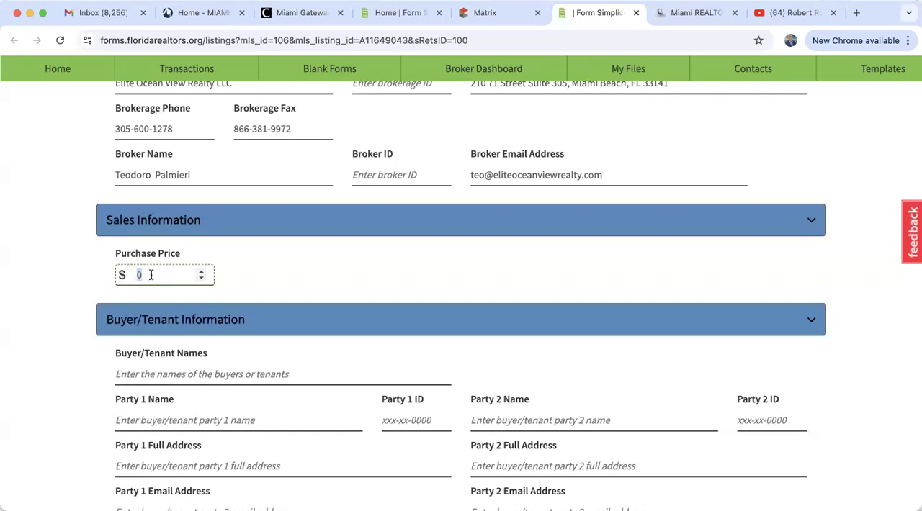
pyautogui.write('750000')
# Fill in Buyer/Tenant Names with the suggested entry Michael Jordan
pyautogui.scroll(-4, 316, 289)
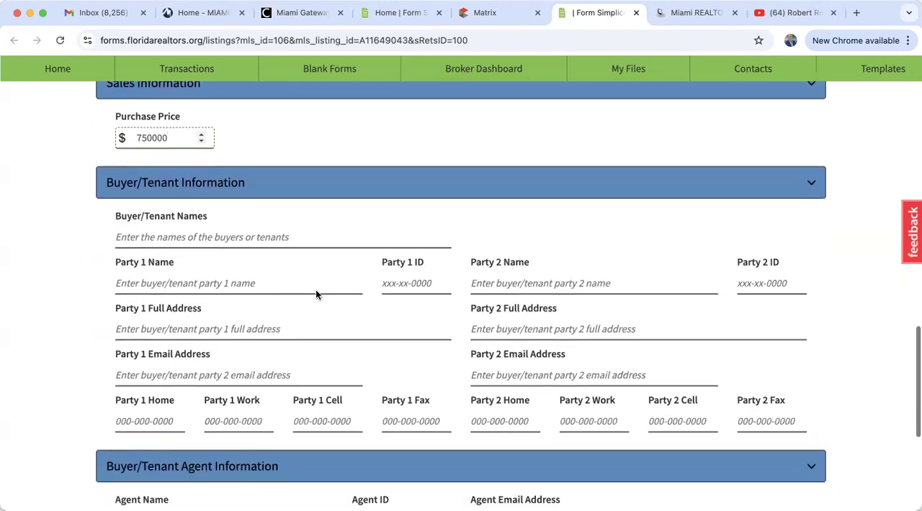
pyautogui.click(157, 237)
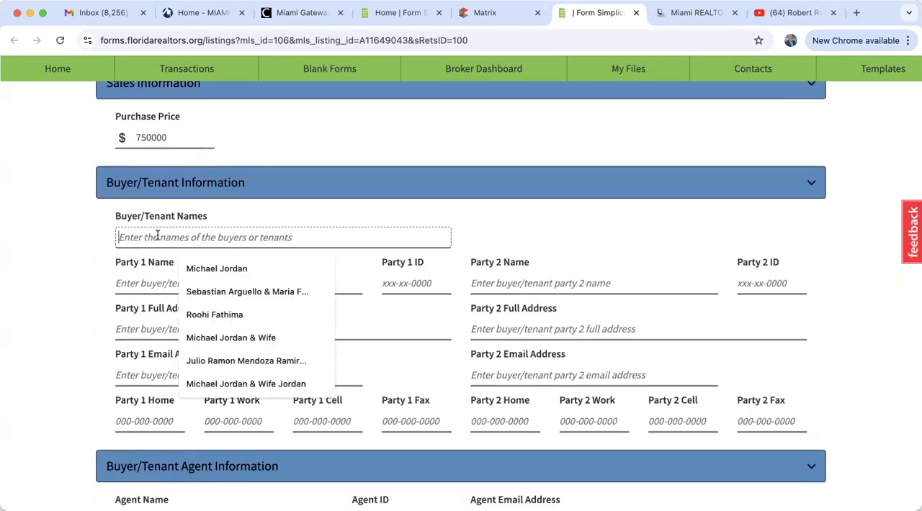
pyautogui.click(217, 268)
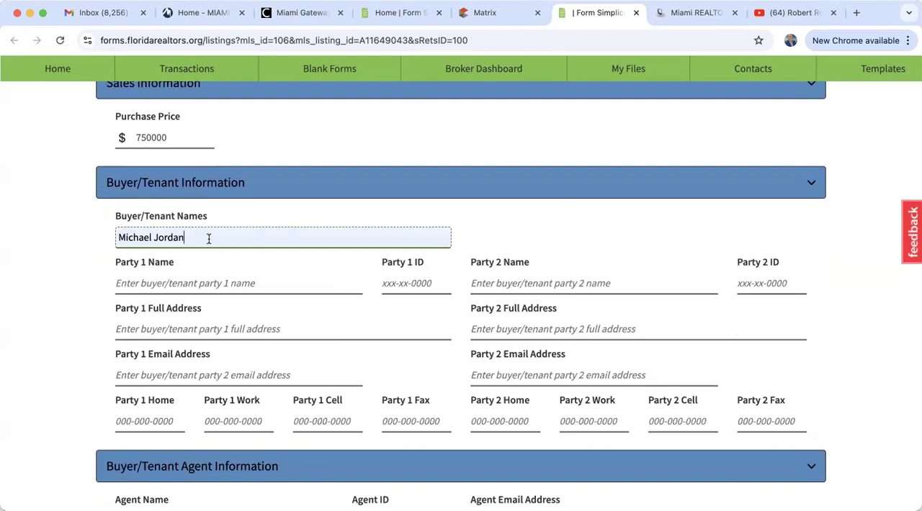
# Start saving the import to a new transaction, named with the property's street address followed by "- Training"
pyautogui.scroll(-5, 209, 238)
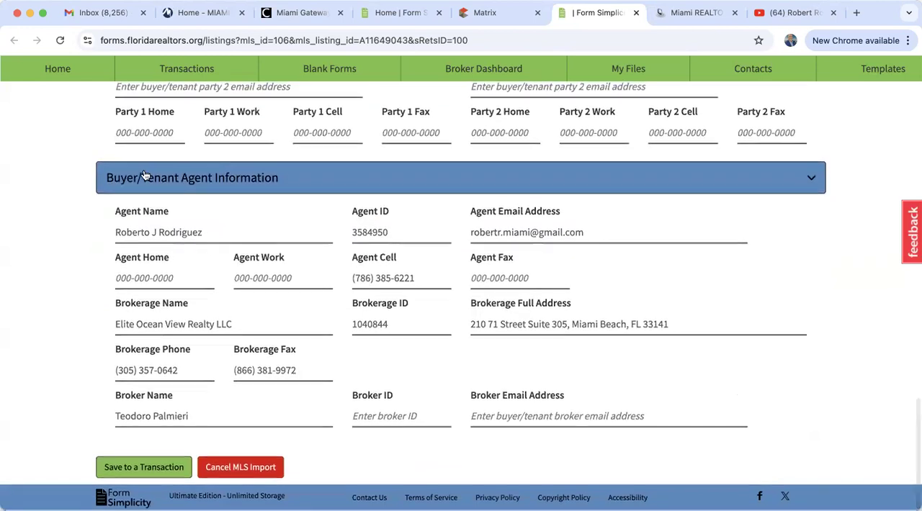
pyautogui.scroll(-1, 166, 335)
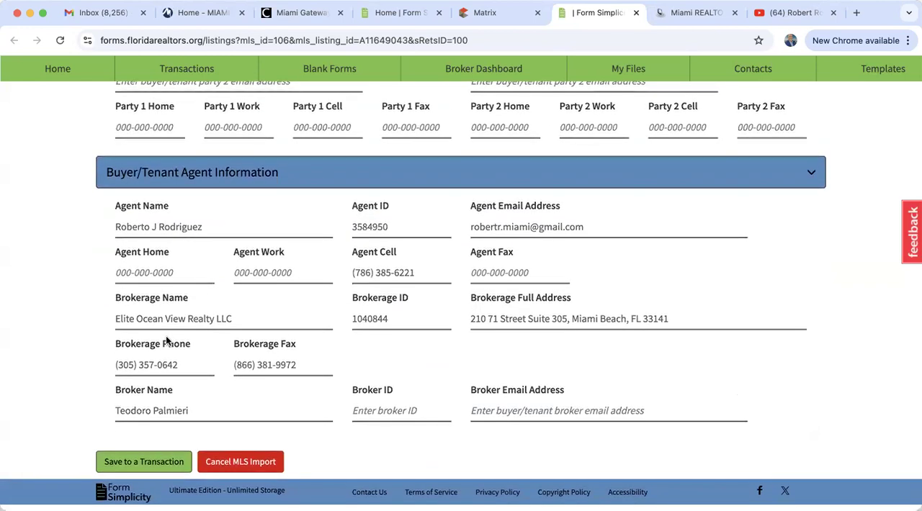
pyautogui.click(161, 471)
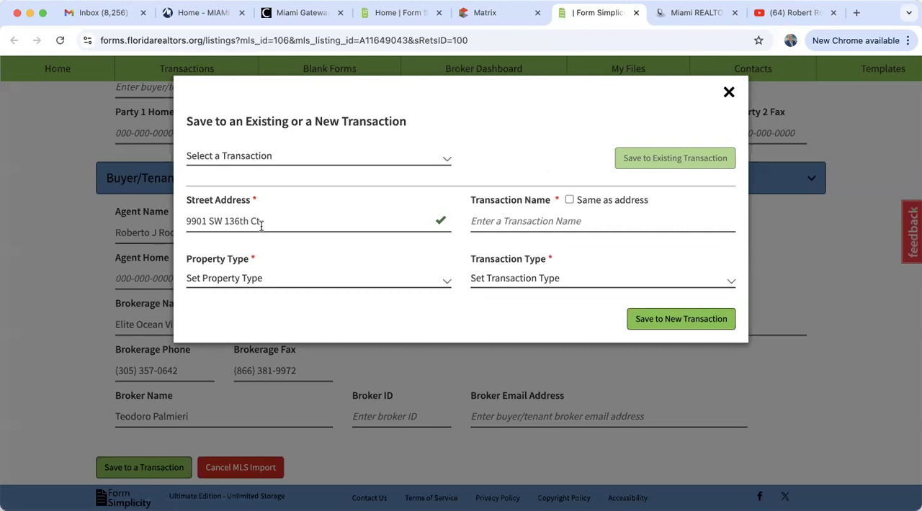
pyautogui.click(569, 201)
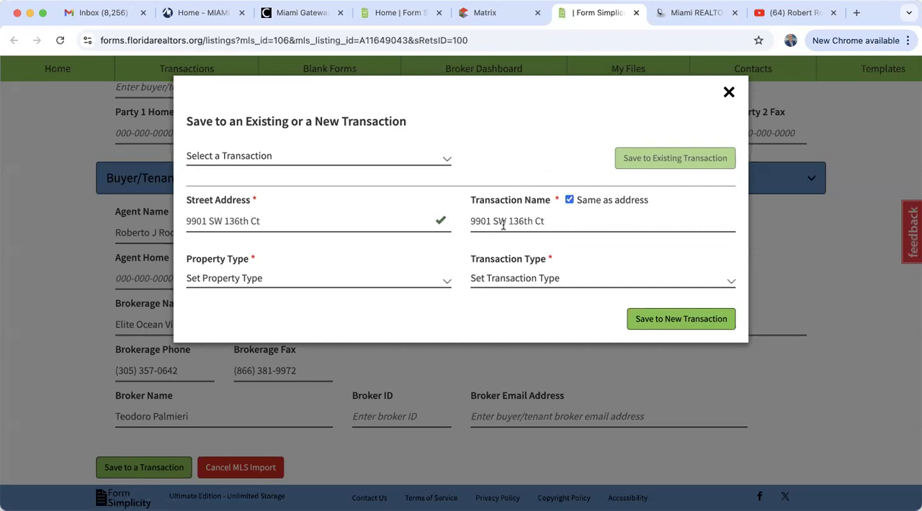
pyautogui.click(558, 223)
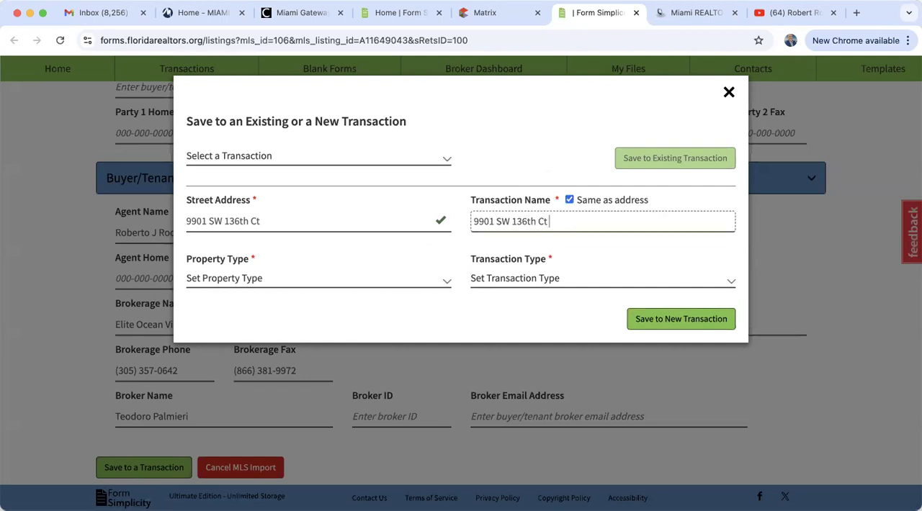
pyautogui.write('- Training')
# Set the property type to Residential and the transaction type to Purchase, and save the import as a new transaction
pyautogui.click(225, 274)
pyautogui.click(232, 296)
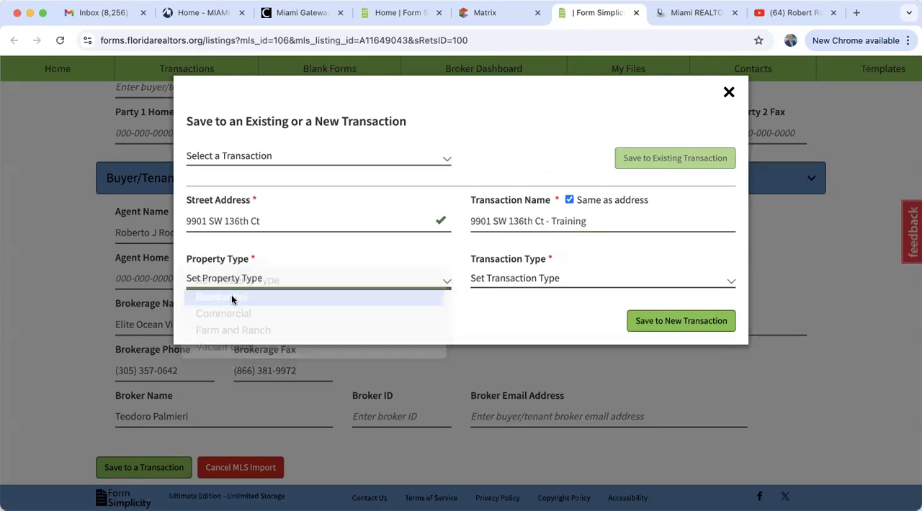
pyautogui.click(507, 278)
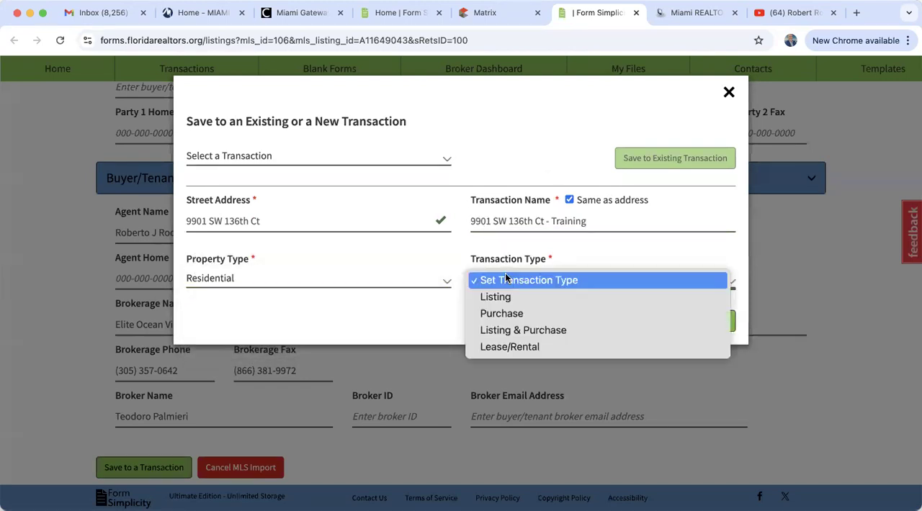
pyautogui.click(517, 315)
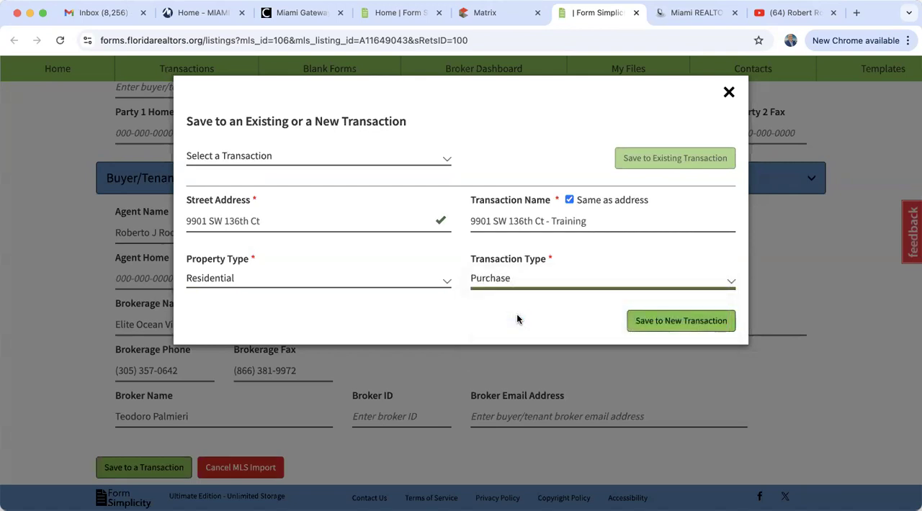
pyautogui.click(669, 322)
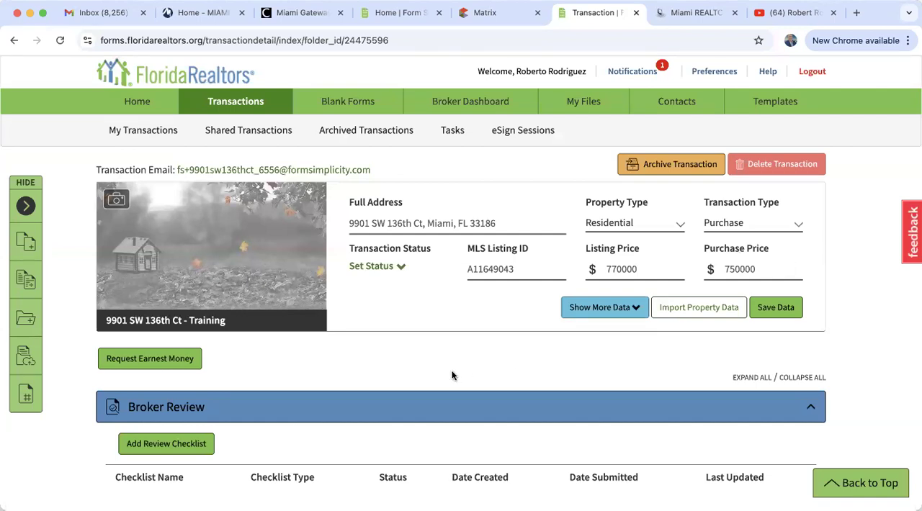
# Open the form packages for the transaction, select the brokerage-wide BUYER PACKAGE and review its included forms
pyautogui.scroll(-5, 453, 375)
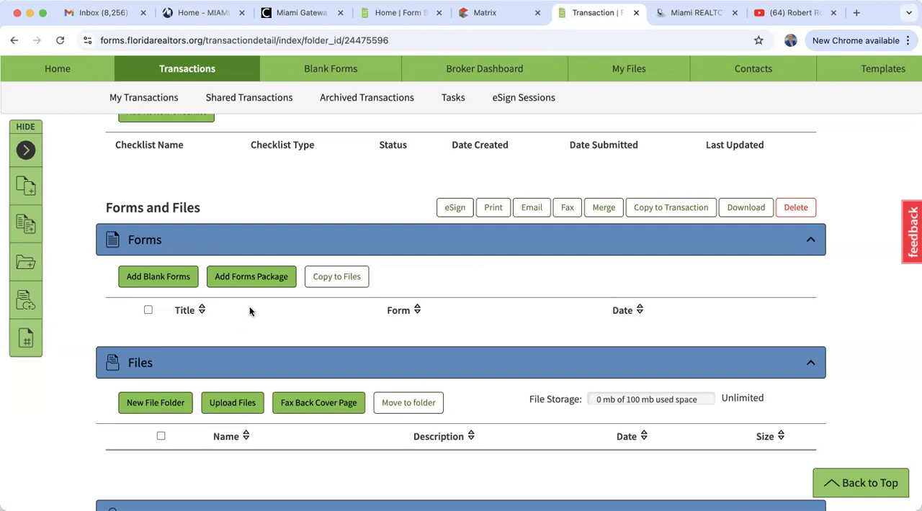
pyautogui.click(254, 278)
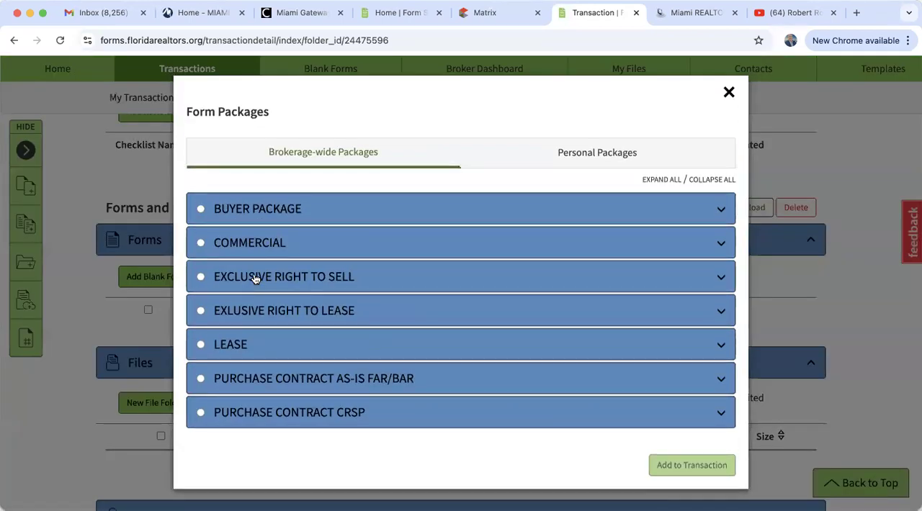
pyautogui.click(200, 210)
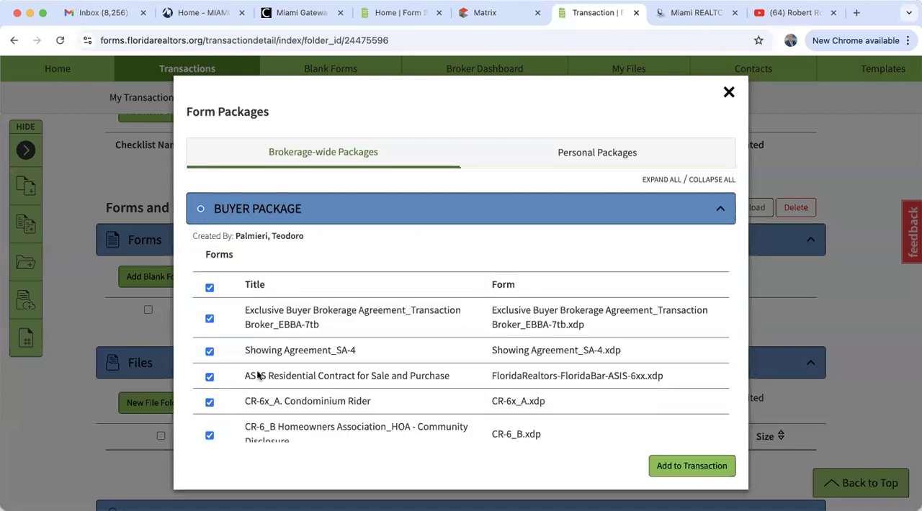
pyautogui.scroll(-3, 257, 372)
pyautogui.scroll(-10, 257, 372)
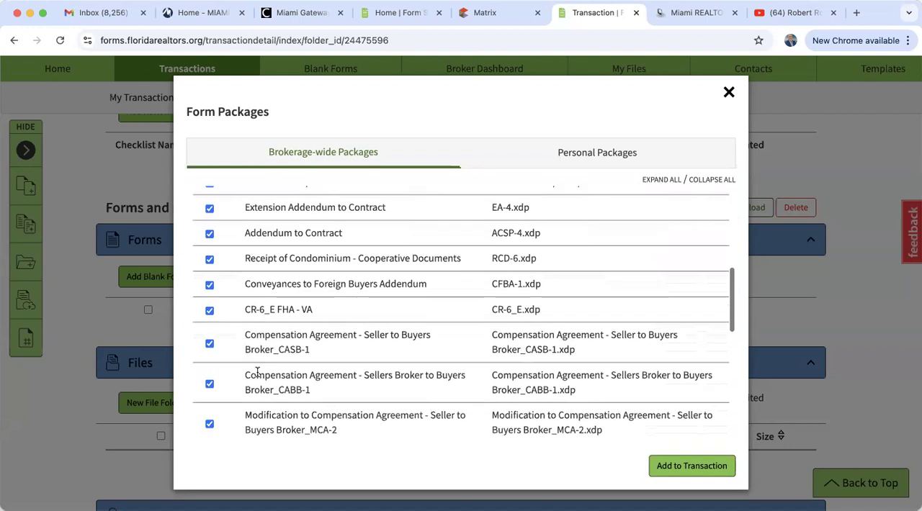
pyautogui.scroll(10, 257, 371)
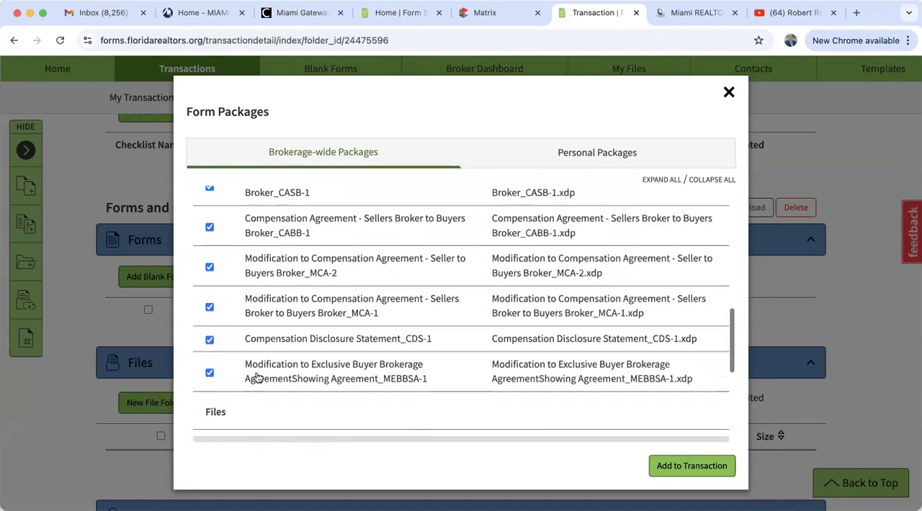
pyautogui.scroll(5, 257, 372)
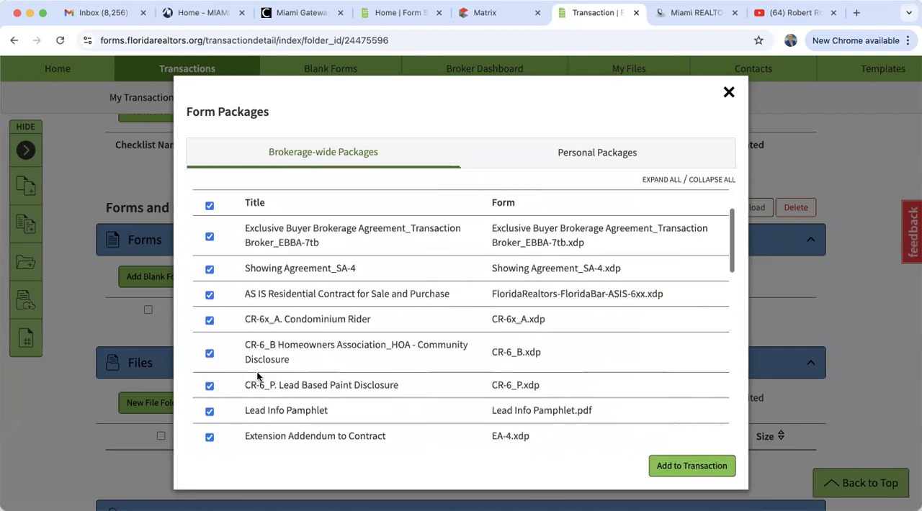
# Deselect all forms in the buyer package and include only the AS IS Residential Contract for Sale and Purchase
pyautogui.click(209, 243)
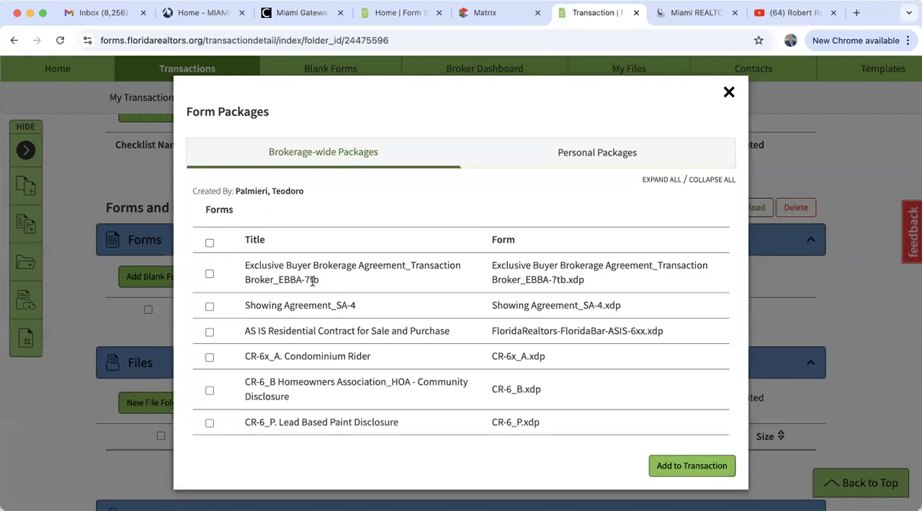
pyautogui.click(210, 274)
pyautogui.click(210, 274)
pyautogui.click(210, 334)
# Examine the property's MLS listing in Matrix for its association, financial and year-built details to decide which riders apply
pyautogui.scroll(-3, 209, 334)
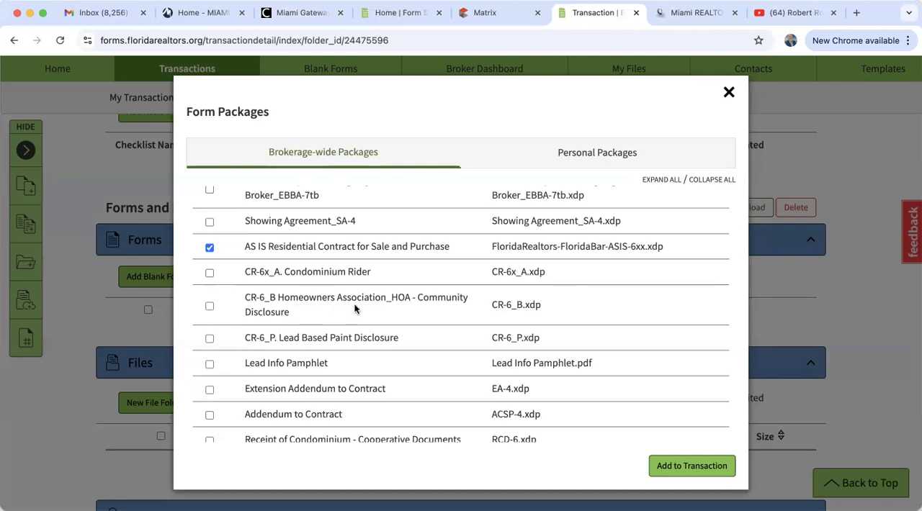
pyautogui.click(492, 13)
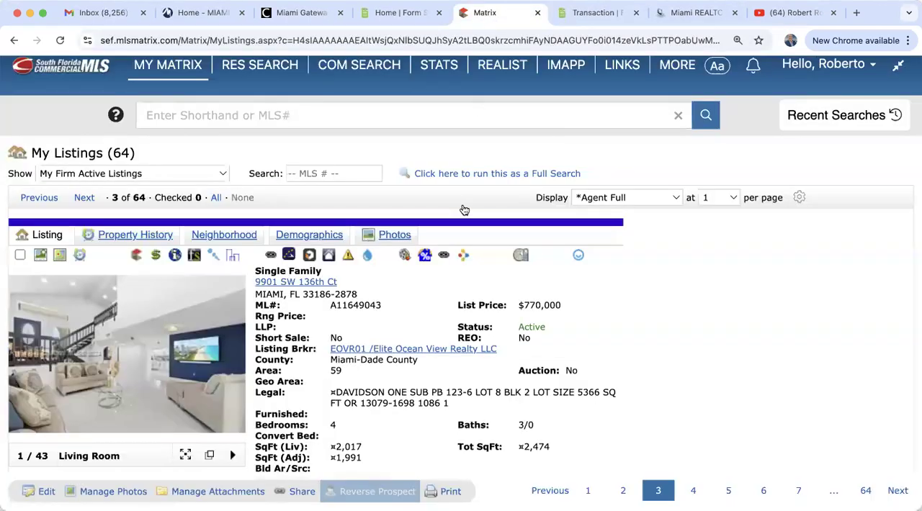
pyautogui.scroll(-15, 428, 394)
pyautogui.scroll(-2, 428, 394)
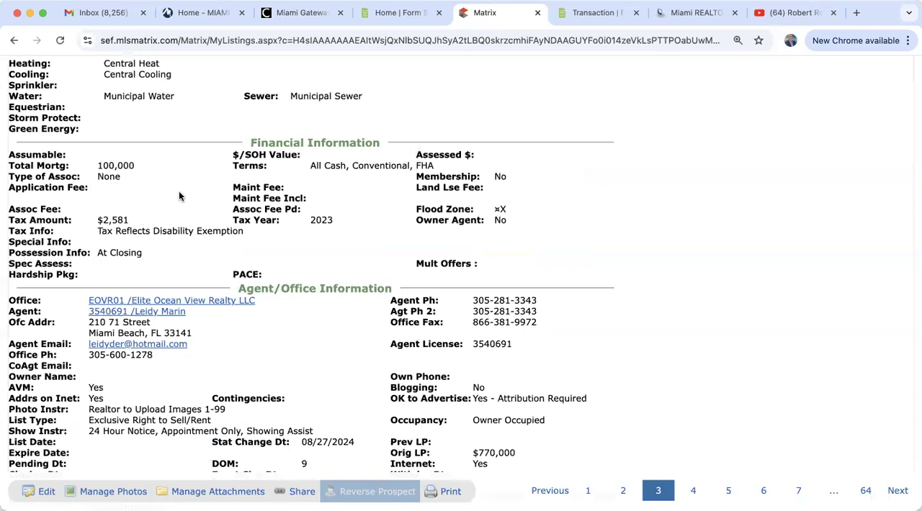
pyautogui.click(585, 12)
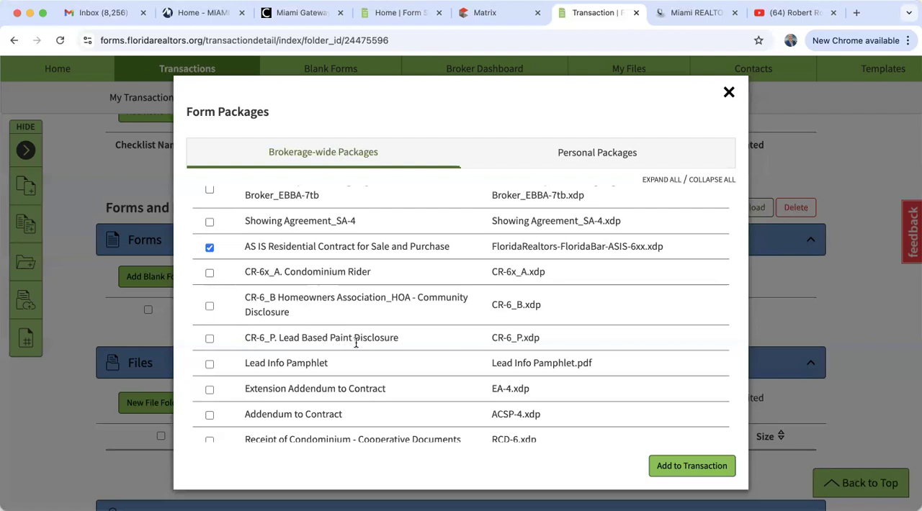
pyautogui.click(484, 16)
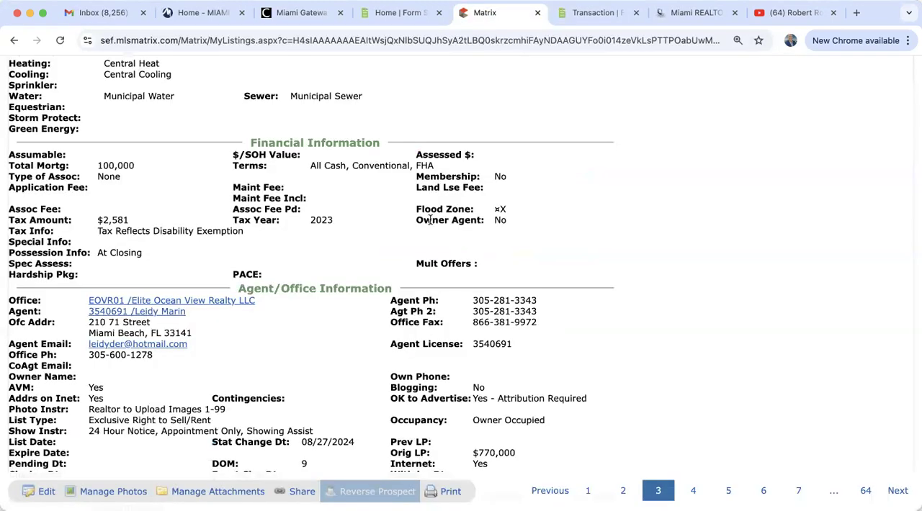
pyautogui.scroll(5, 382, 281)
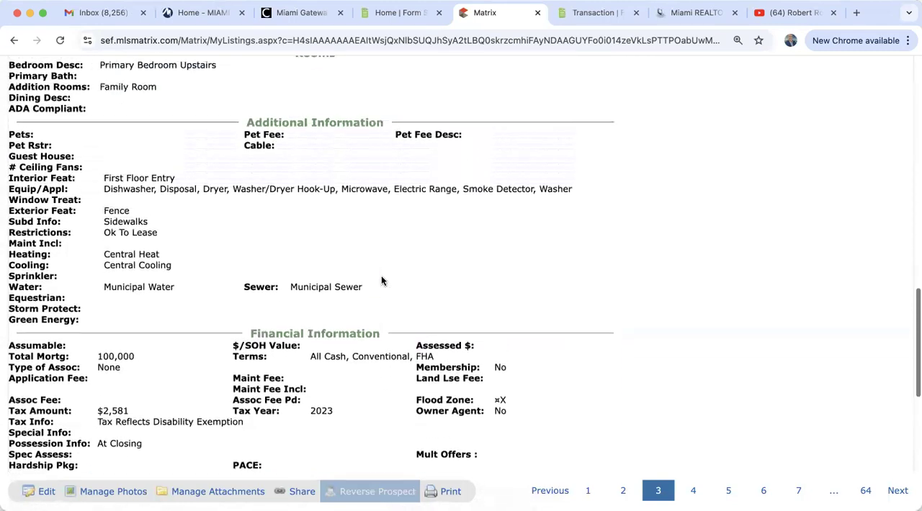
pyautogui.scroll(12, 382, 281)
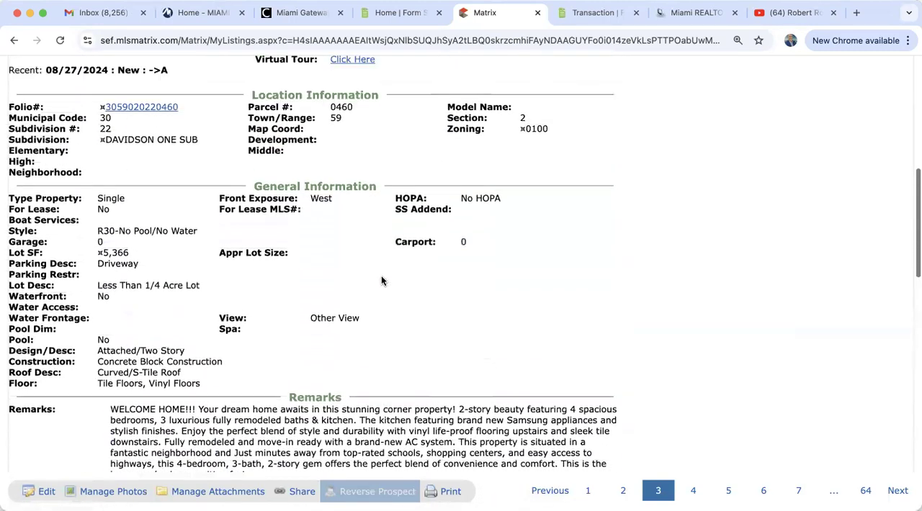
pyautogui.scroll(1, 382, 280)
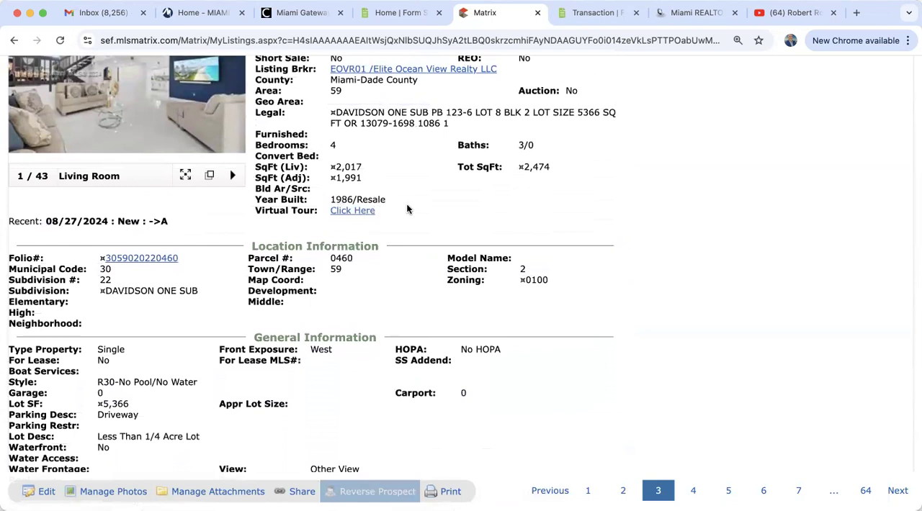
pyautogui.click(582, 15)
# Include the Addendum to Contract in the buyer package selection, leaving the Receipt of Condominium - Cooperative Documents out
pyautogui.scroll(-3, 322, 353)
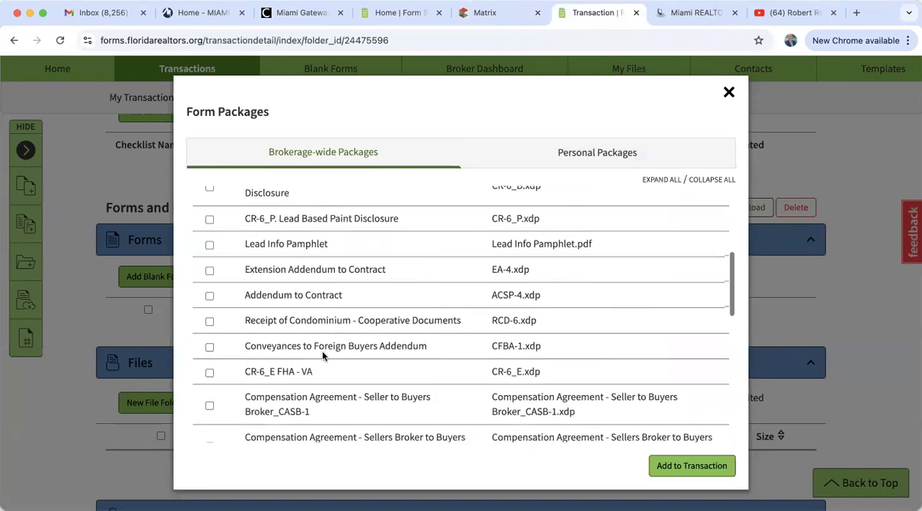
pyautogui.scroll(-2, 322, 350)
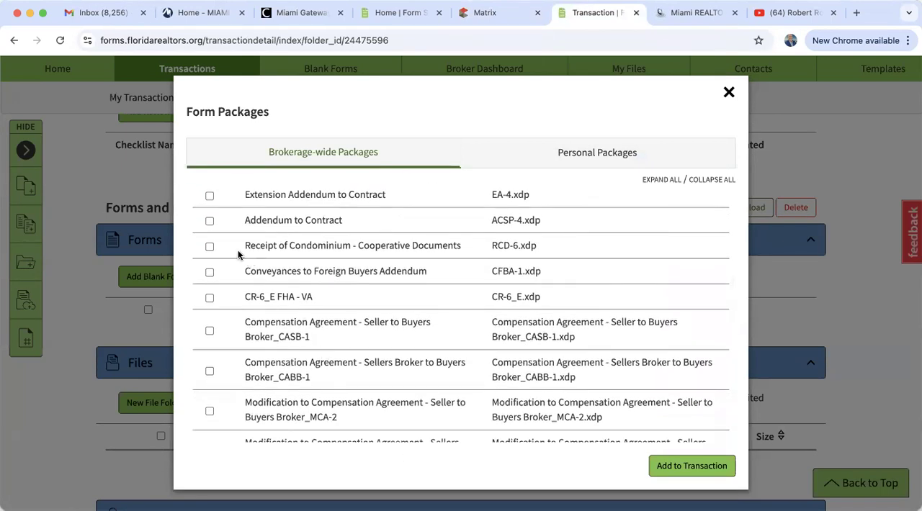
pyautogui.click(210, 246)
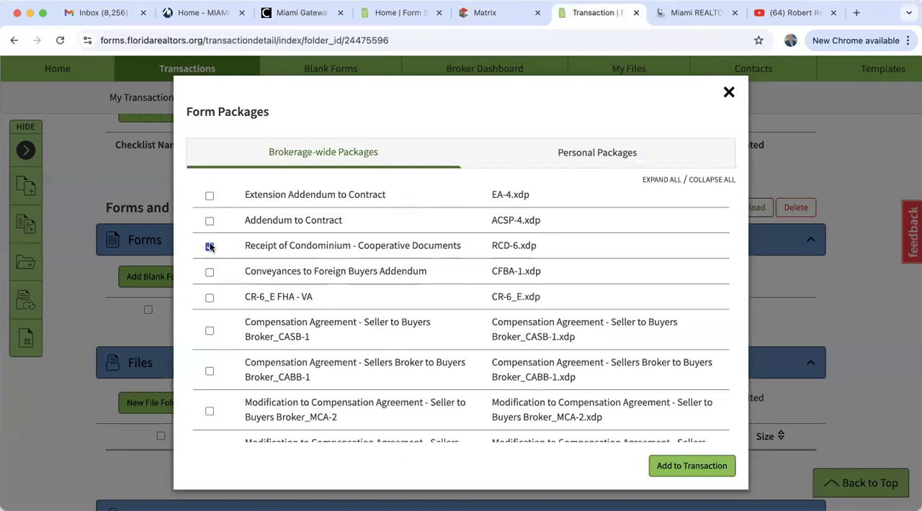
pyautogui.click(209, 246)
pyautogui.click(209, 222)
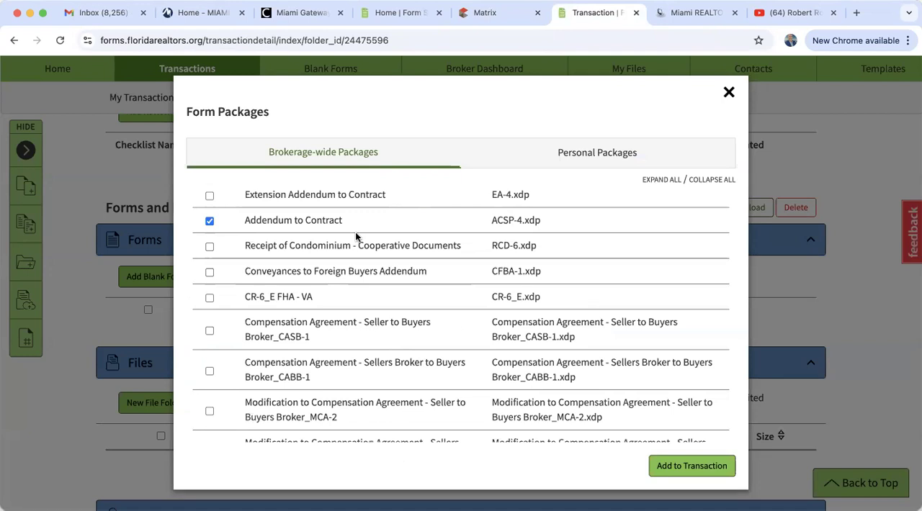
# Include Compensation Agreement - Seller to Buyers Broker_CASB-1 and add the selected forms to the transaction, keeping the transaction's buyer name
pyautogui.scroll(-3, 355, 236)
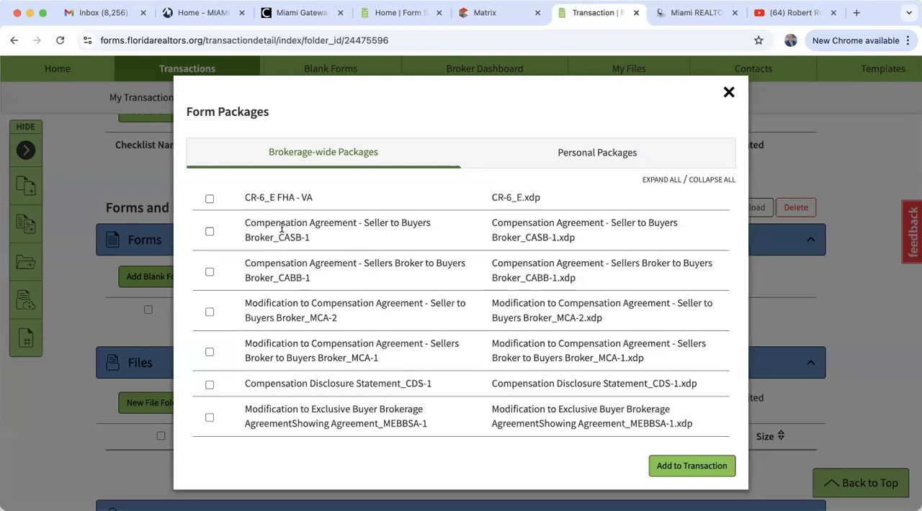
pyautogui.click(210, 231)
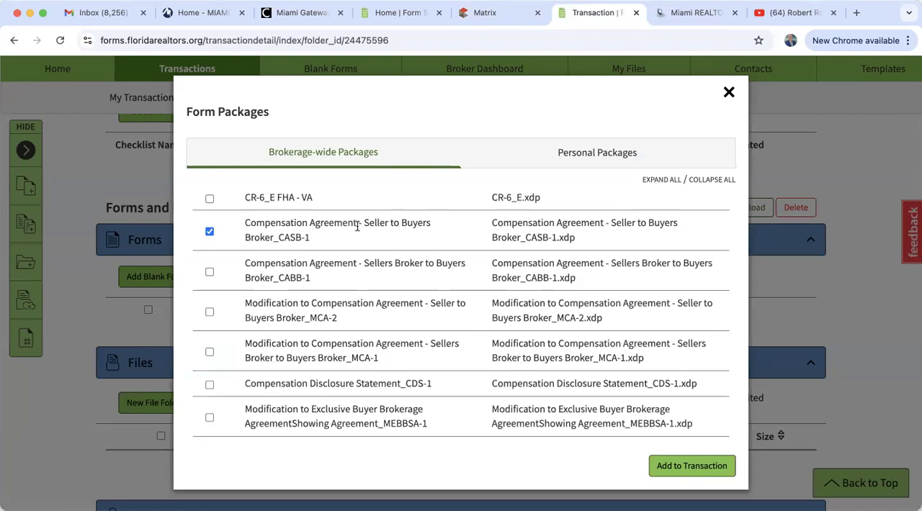
pyautogui.click(693, 468)
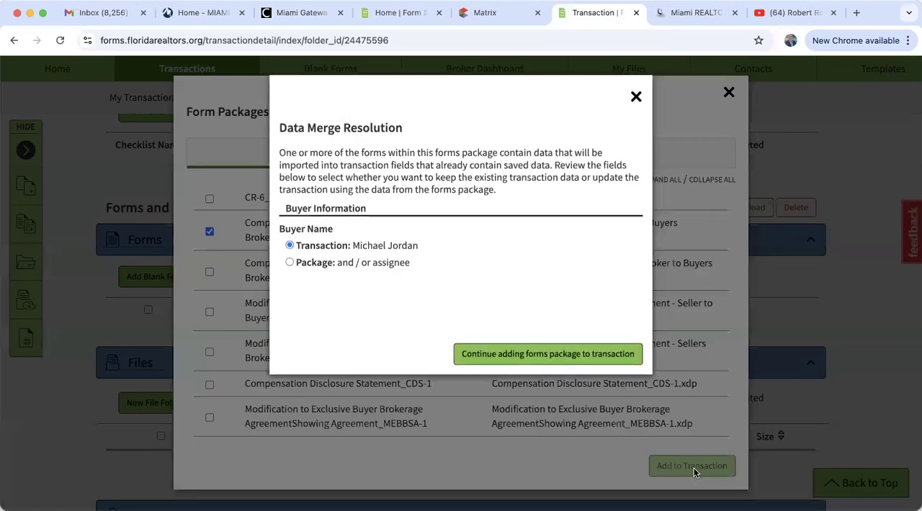
pyautogui.click(530, 355)
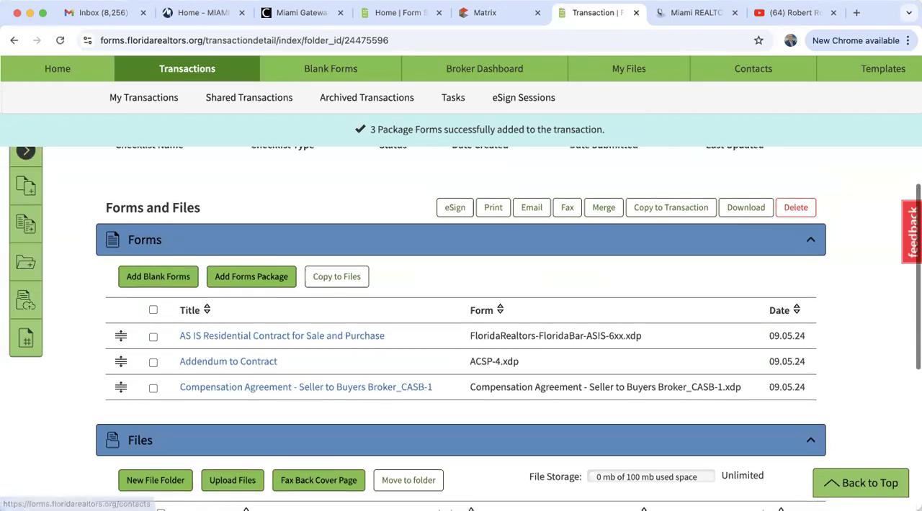
# Switch to the YouTube channel's videos page, look over the training videos and copy the page's web address
pyautogui.click(801, 13)
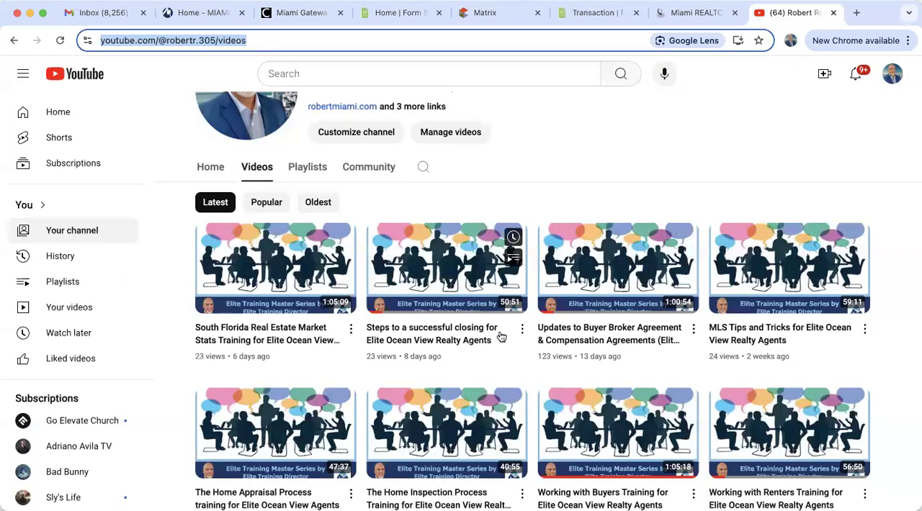
pyautogui.scroll(-2, 494, 366)
pyautogui.moveTo(582, 285)
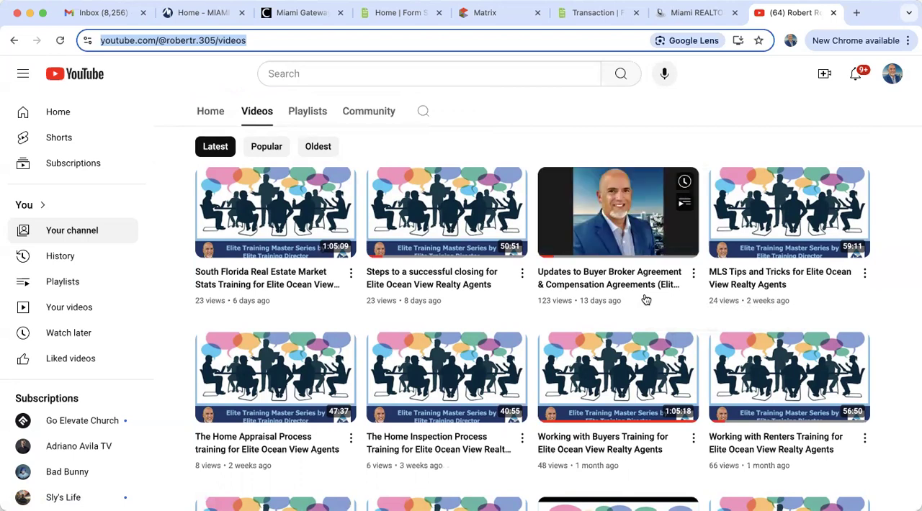
pyautogui.rightClick(173, 44)
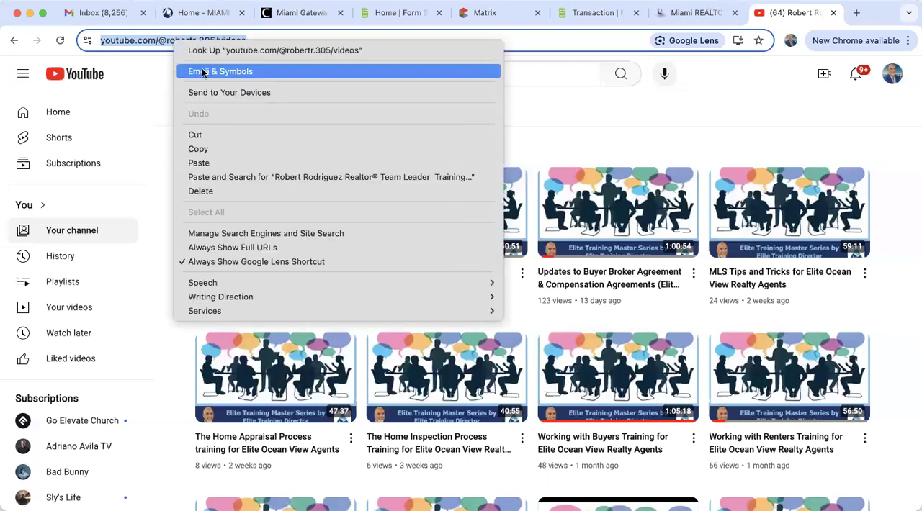
pyautogui.click(214, 150)
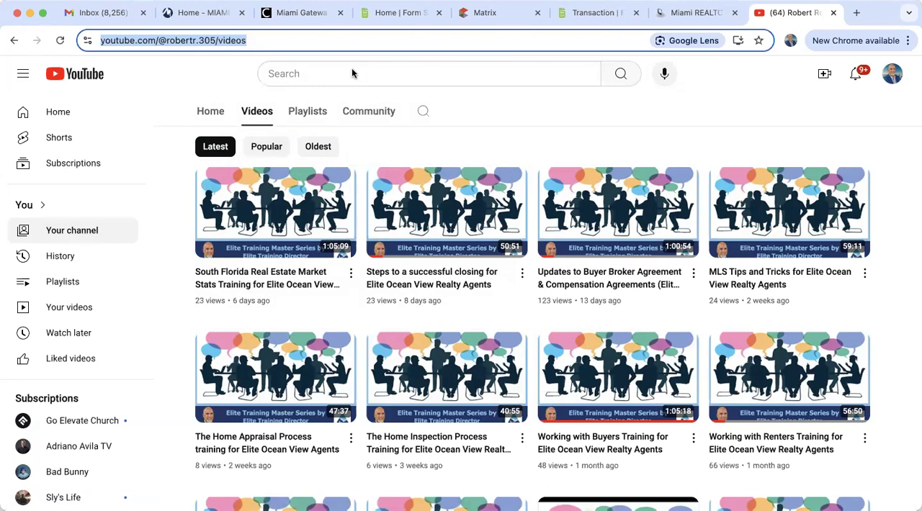
# Switch back to the transaction, open the AS IS Residential Contract for Sale and Purchase and review its pre-filled property description
pyautogui.click(598, 12)
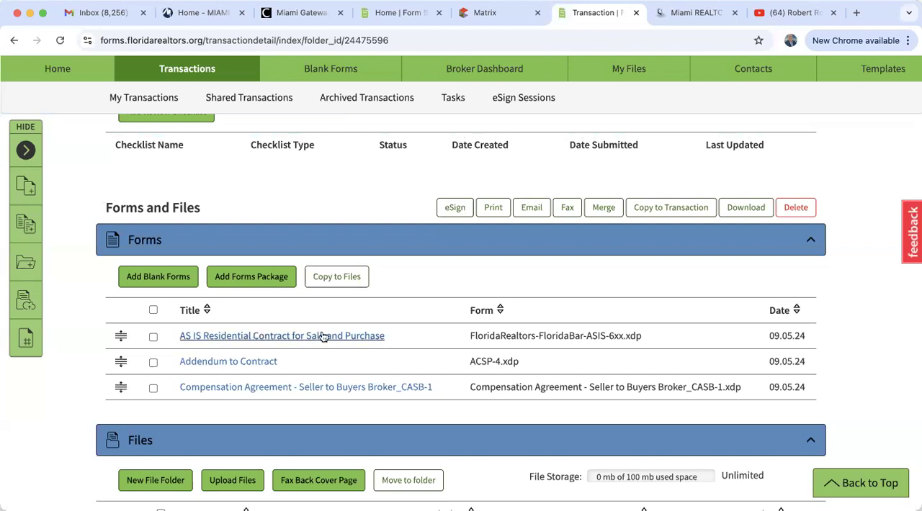
pyautogui.click(226, 337)
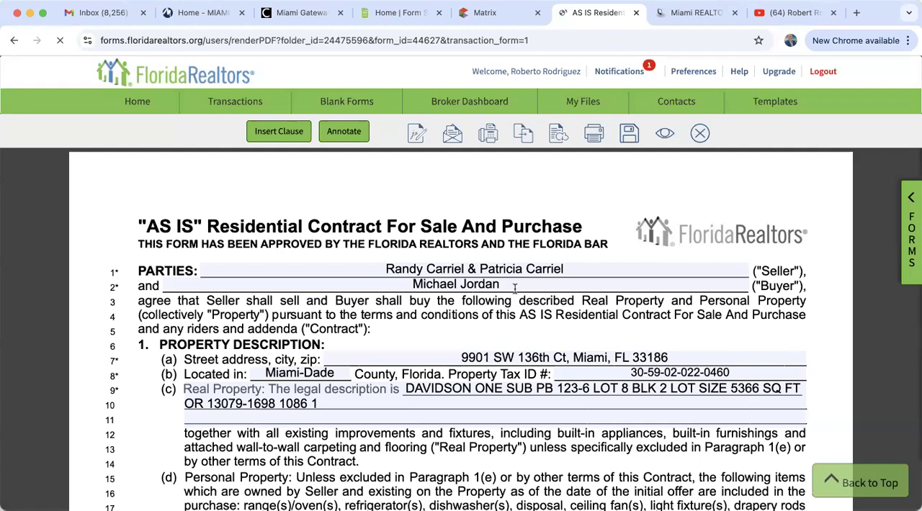
pyautogui.scroll(-5, 516, 289)
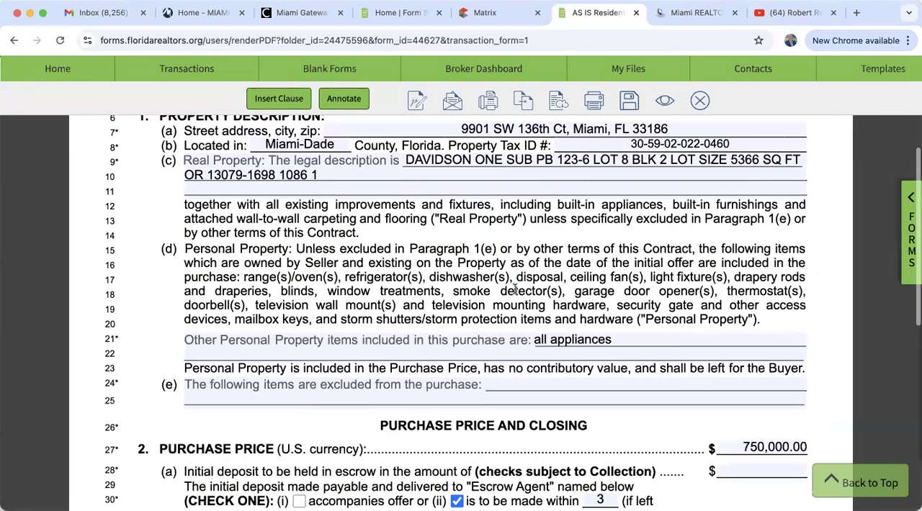
# Set the initial escrow deposit in paragraph 2(a) of the contract to the suggested 10,000.00
pyautogui.scroll(-6, 515, 289)
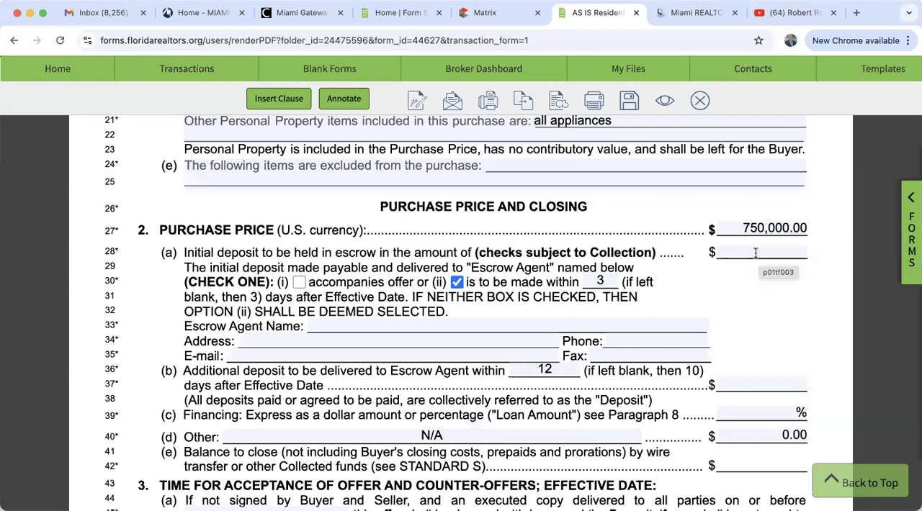
pyautogui.click(755, 252)
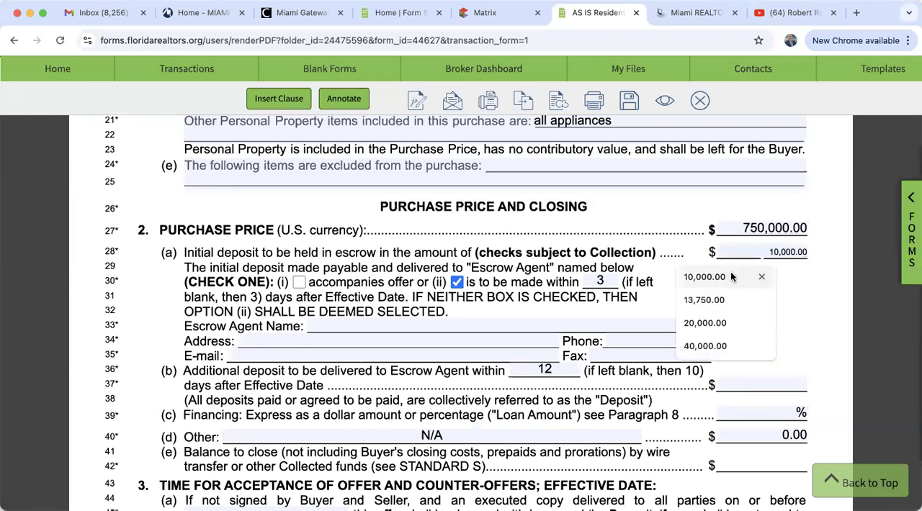
pyautogui.click(732, 277)
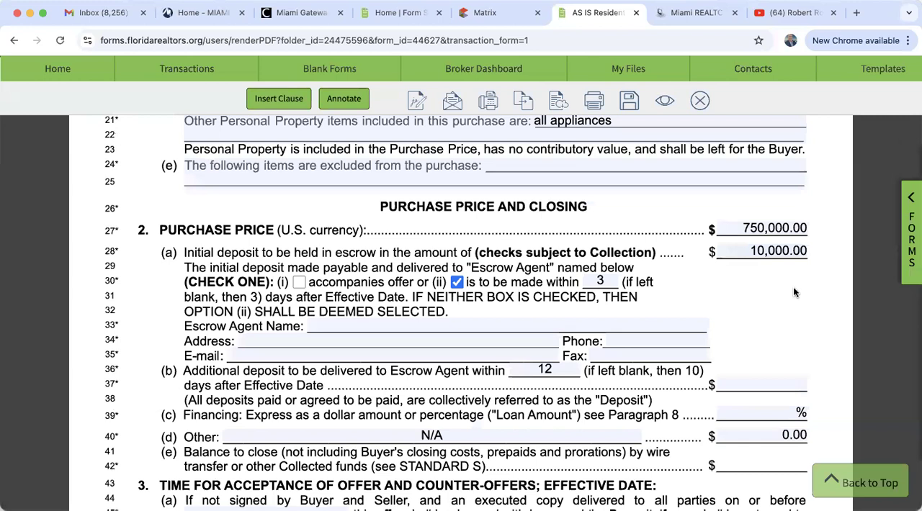
# Enter Marina Title as the escrow agent name in paragraph 2(a) of the contract
pyautogui.scroll(-1, 793, 287)
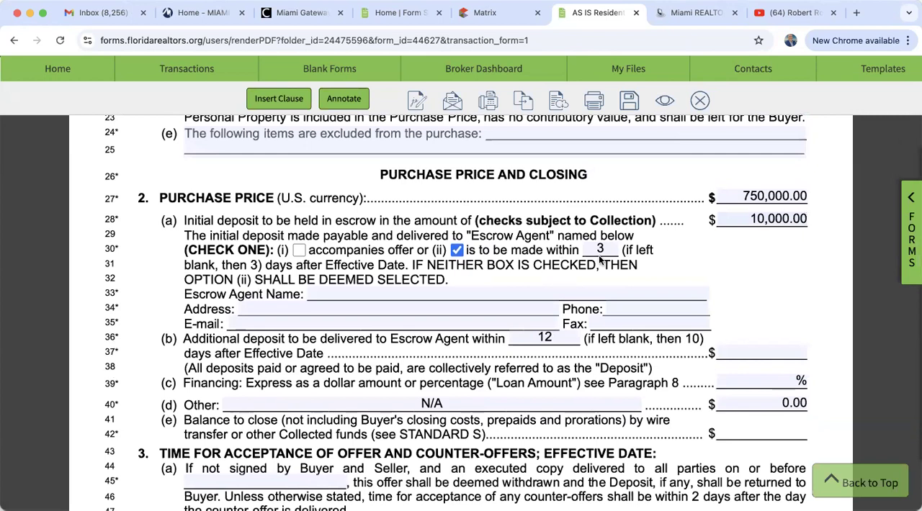
pyautogui.click(362, 296)
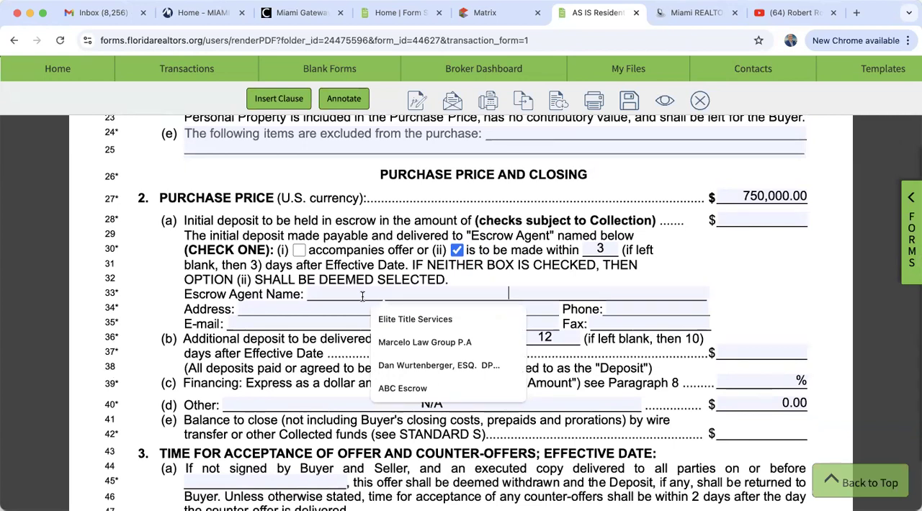
pyautogui.write('Marina ')
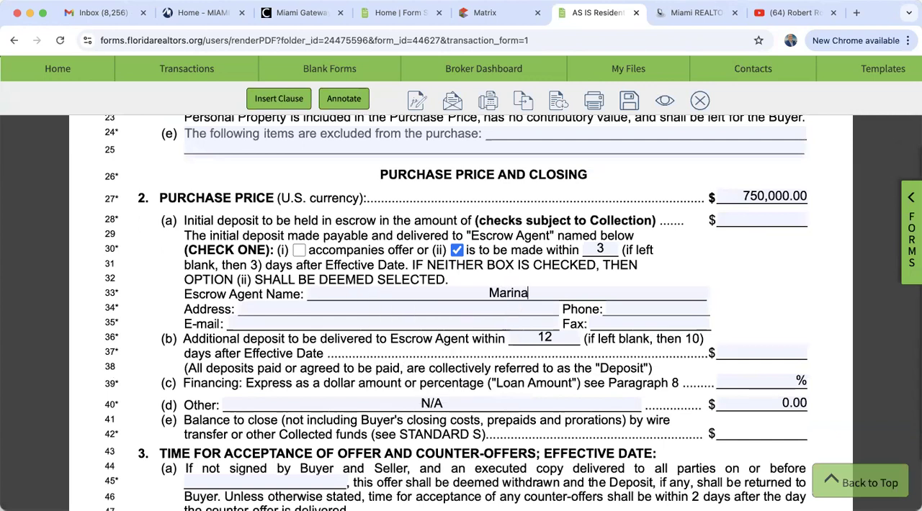
pyautogui.write('Title')
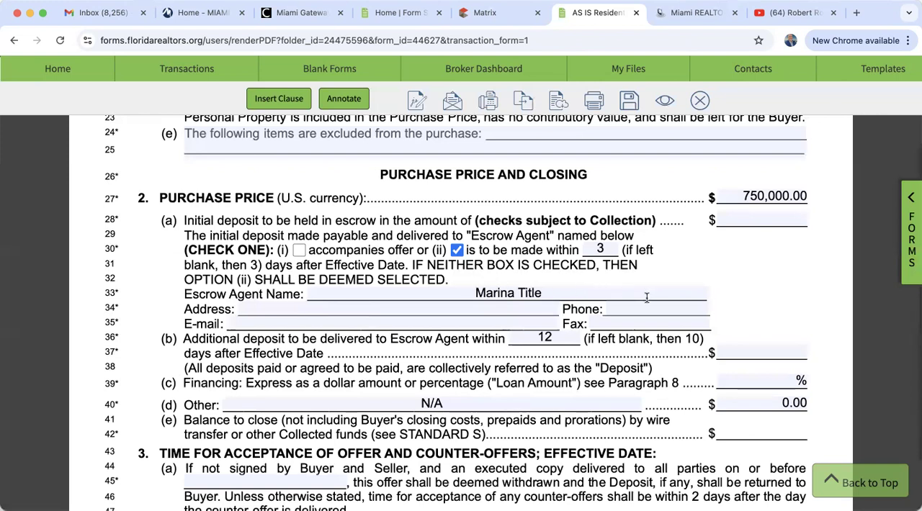
# Set the financing loan amount in paragraph 2(c) to 90%
pyautogui.scroll(-3, 734, 318)
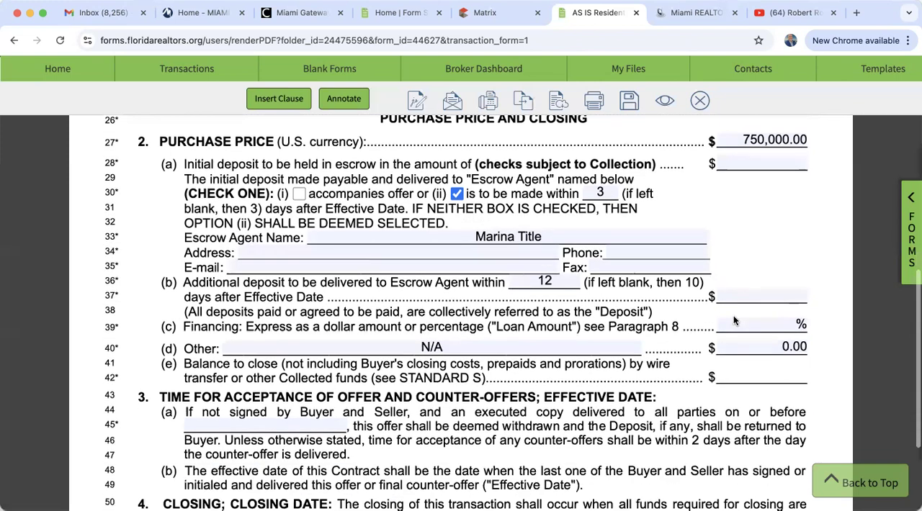
pyautogui.scroll(1, 733, 319)
pyautogui.scroll(1, 733, 321)
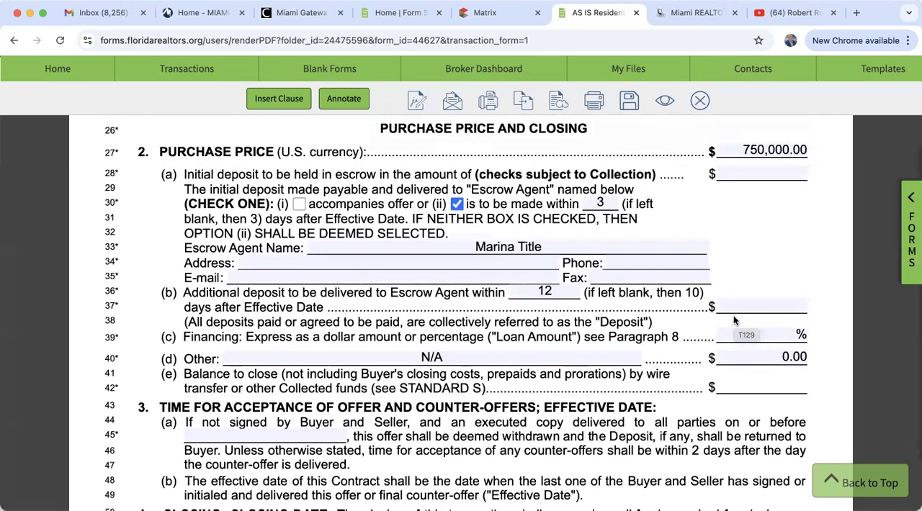
pyautogui.click(770, 334)
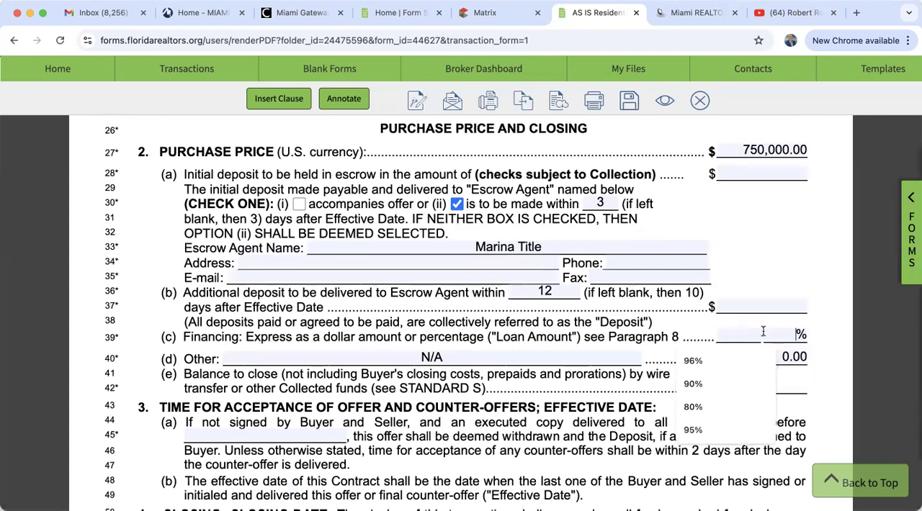
pyautogui.write('90')
pyautogui.click(827, 358)
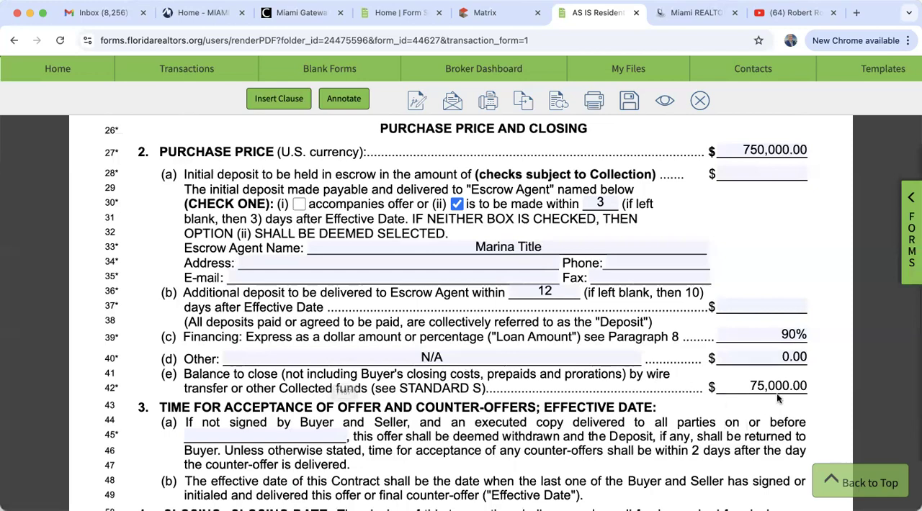
# Try to fill the initial deposit in paragraph 2(a) with the suggested 10,000.00
pyautogui.scroll(2, 778, 398)
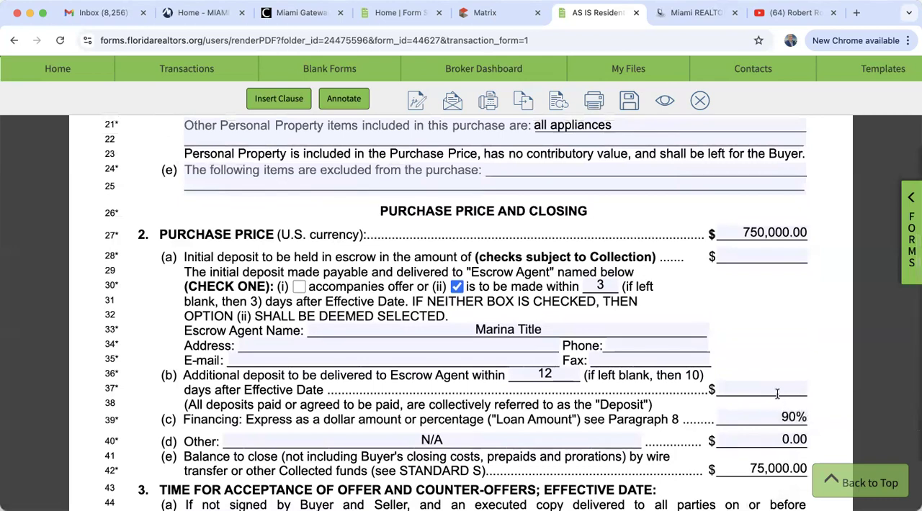
pyautogui.click(752, 254)
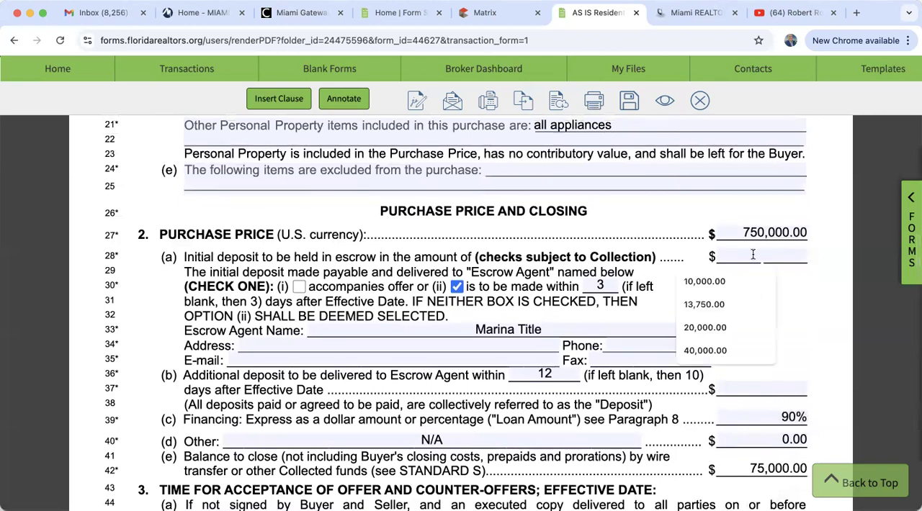
pyautogui.click(704, 281)
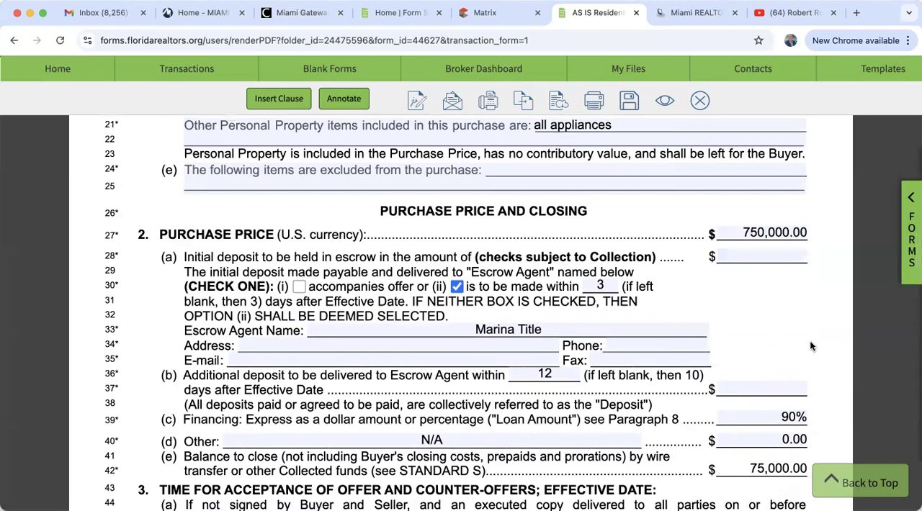
# Clear the financing percentage in paragraph 2(c)
pyautogui.scroll(-1, 826, 416)
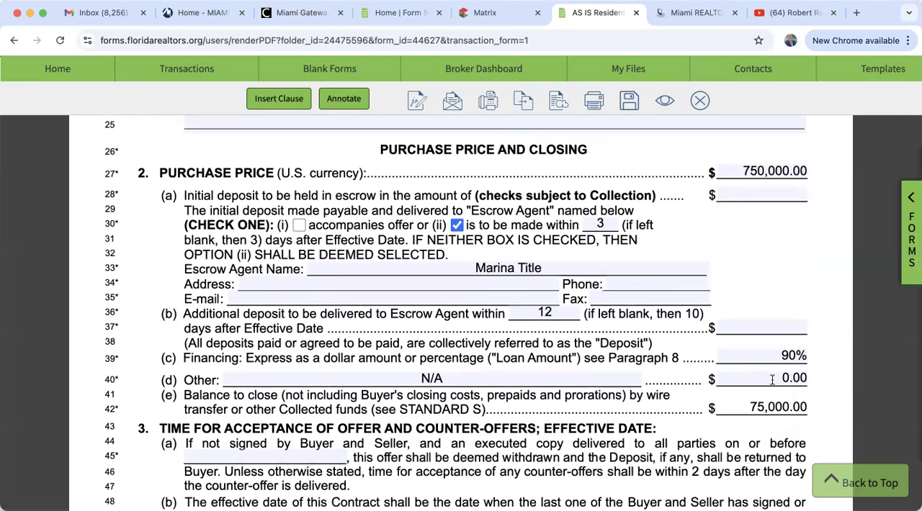
pyautogui.tripleClick(790, 354)
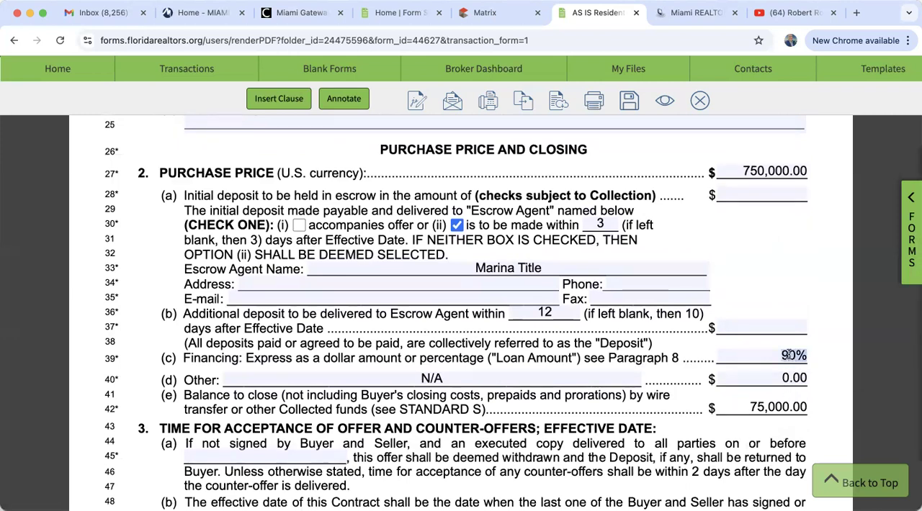
pyautogui.press('BackSpace')
pyautogui.click(836, 355)
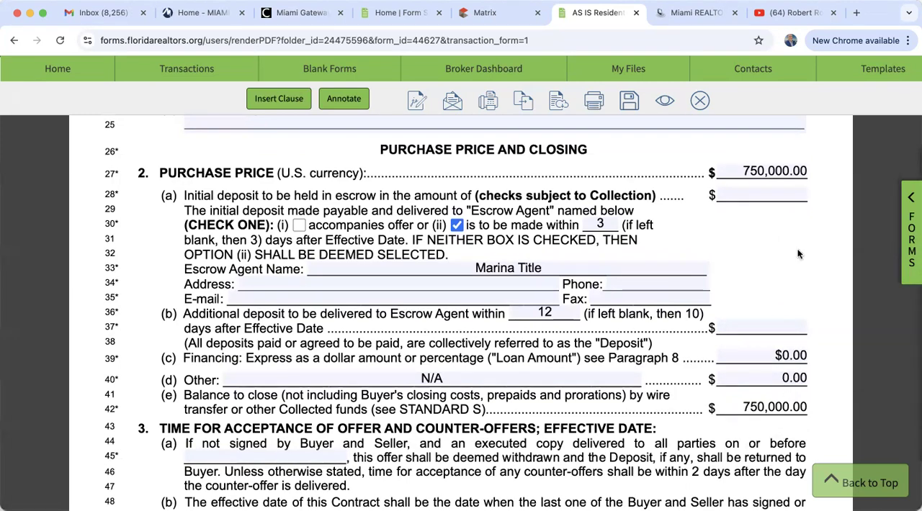
# Retry filling the empty initial deposit in paragraph 2(a) with the suggested 10,000.00
pyautogui.click(759, 196)
pyautogui.click(726, 222)
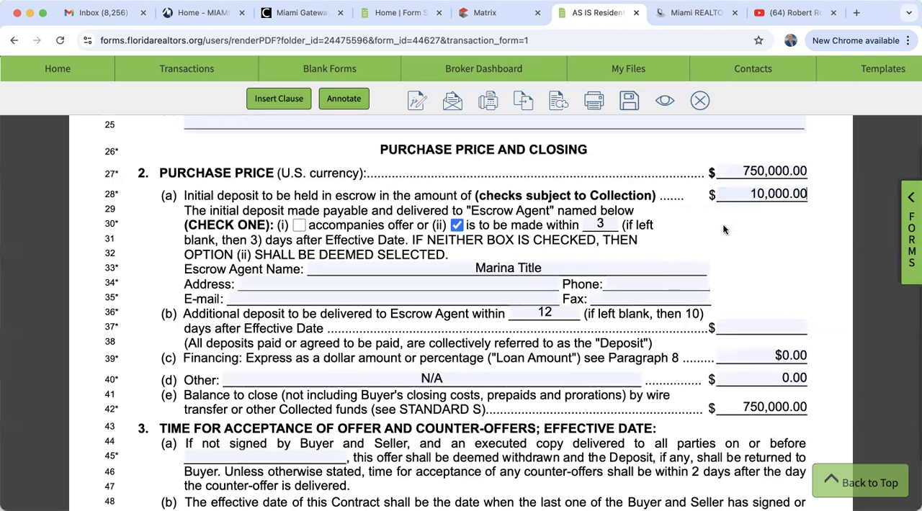
pyautogui.click(797, 268)
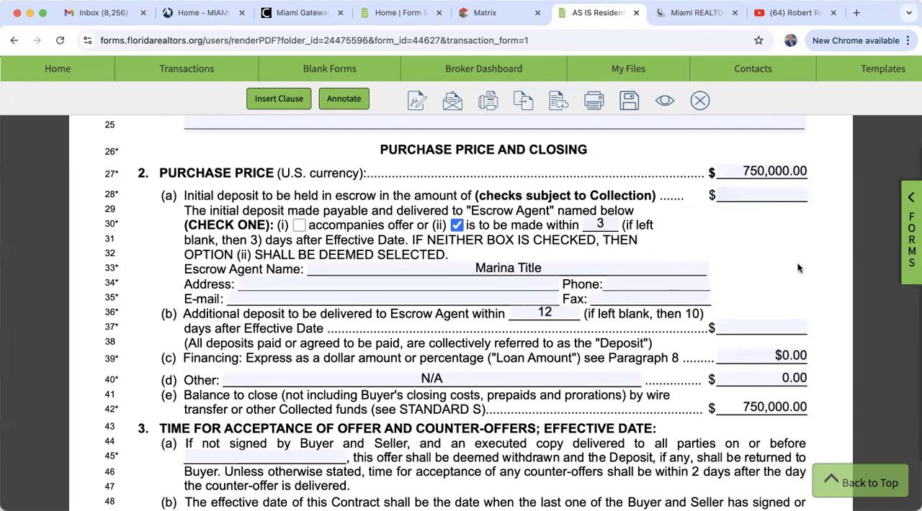
# Enter 10000 manually as the initial escrow deposit in paragraph 2(a) instead of using the suggestion
pyautogui.doubleClick(767, 410)
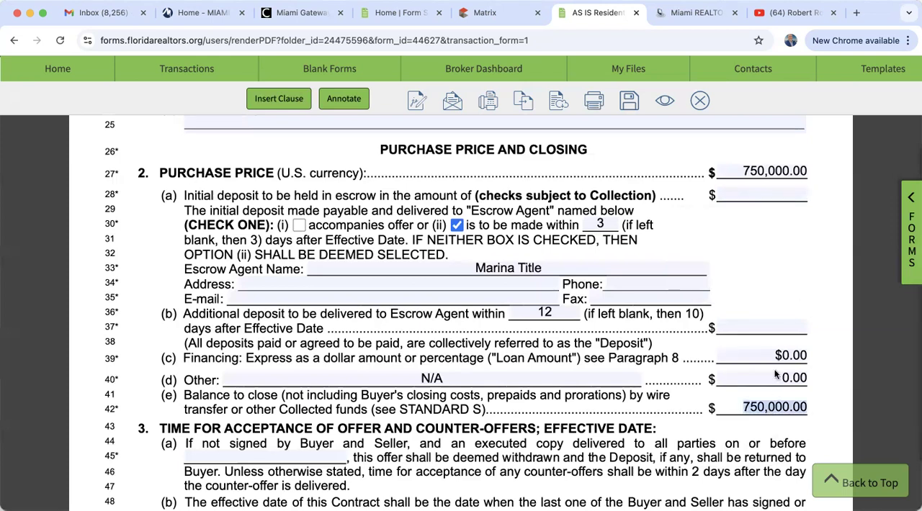
pyautogui.click(773, 191)
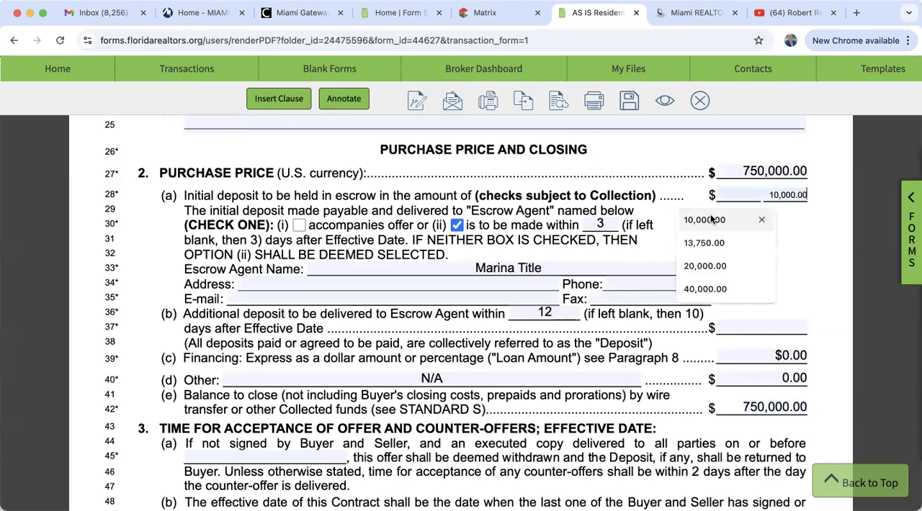
pyautogui.write('10000')
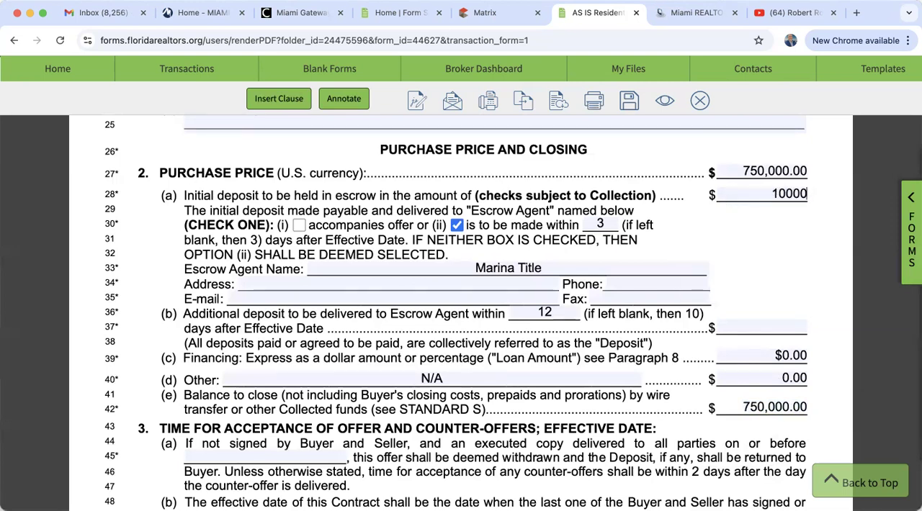
pyautogui.click(755, 240)
# Set the financing in paragraph 2(c) to 90% again and check the recalculated balance to close
pyautogui.scroll(-1, 776, 286)
pyautogui.scroll(-1, 775, 285)
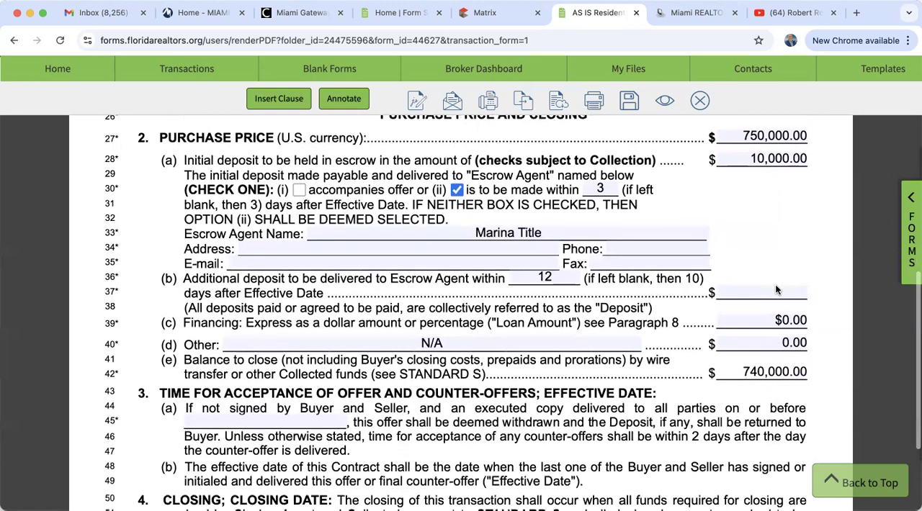
pyautogui.click(786, 320)
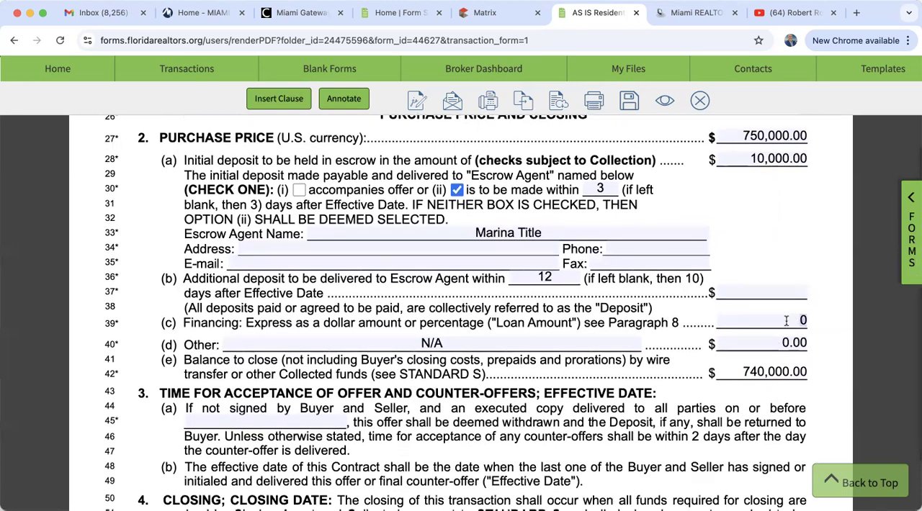
pyautogui.write('90%')
pyautogui.click(795, 248)
pyautogui.scroll(2, 819, 321)
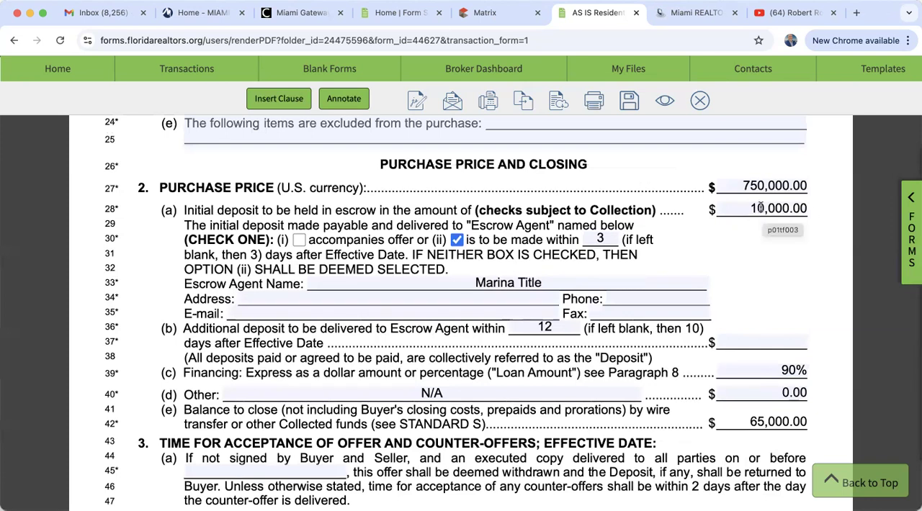
# Set the offer acceptance deadline in paragraph 3(a) to September 10, 2024
pyautogui.scroll(-3, 805, 300)
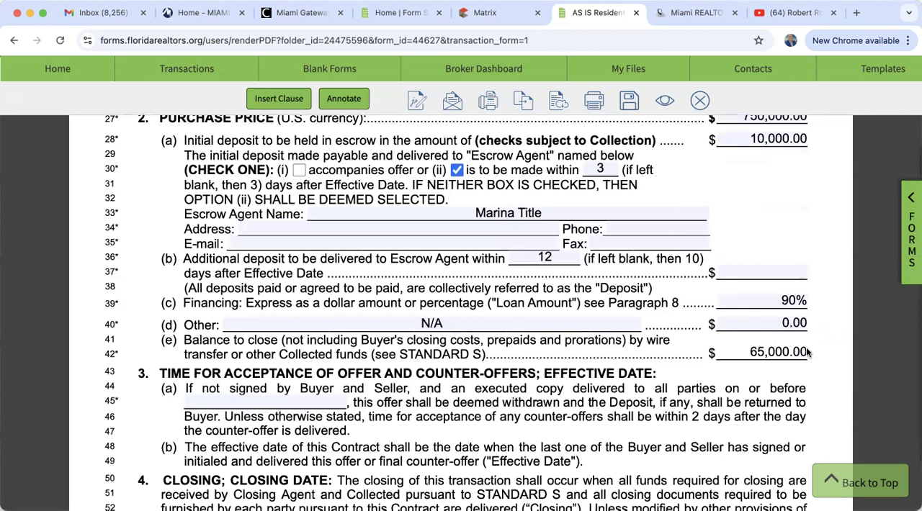
pyautogui.scroll(1, 814, 351)
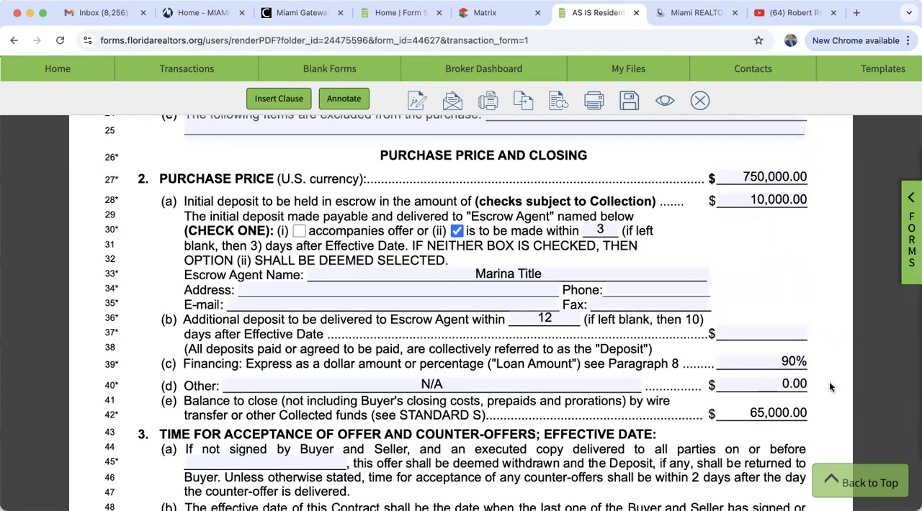
pyautogui.scroll(-2, 829, 388)
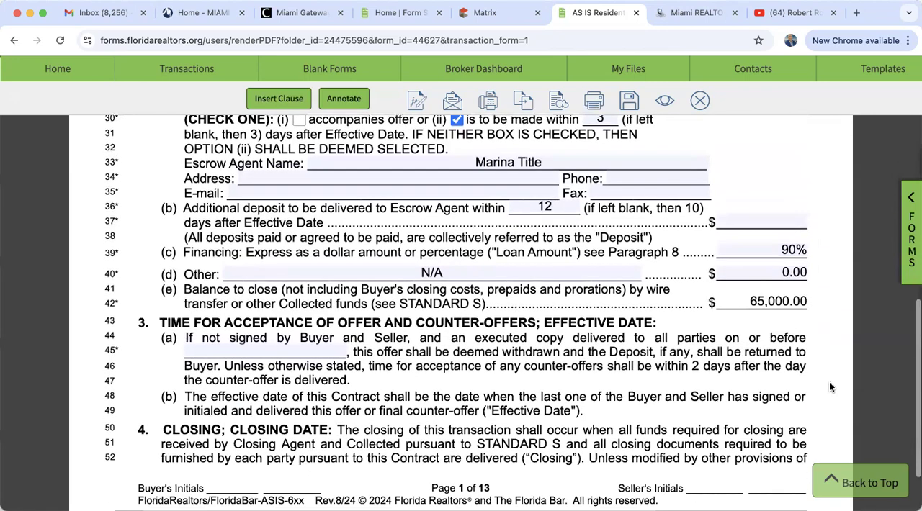
pyautogui.scroll(-1, 829, 387)
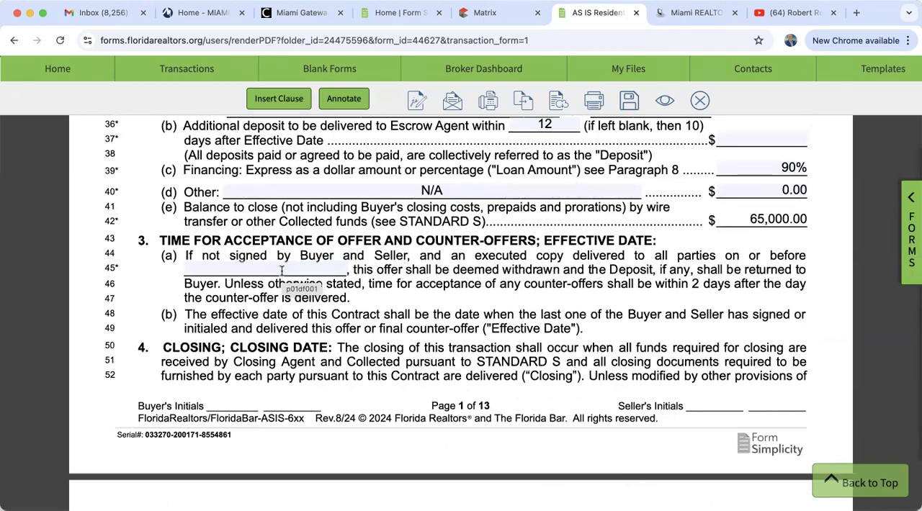
pyautogui.click(282, 270)
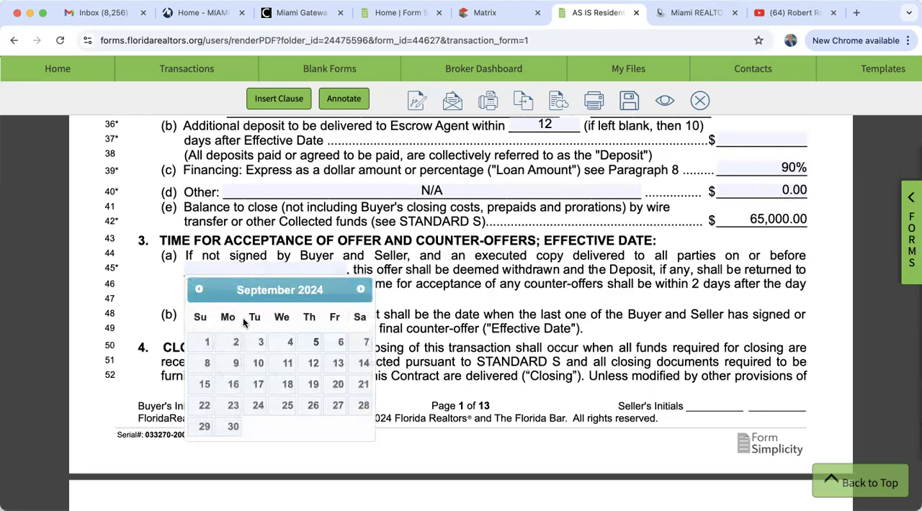
pyautogui.click(257, 364)
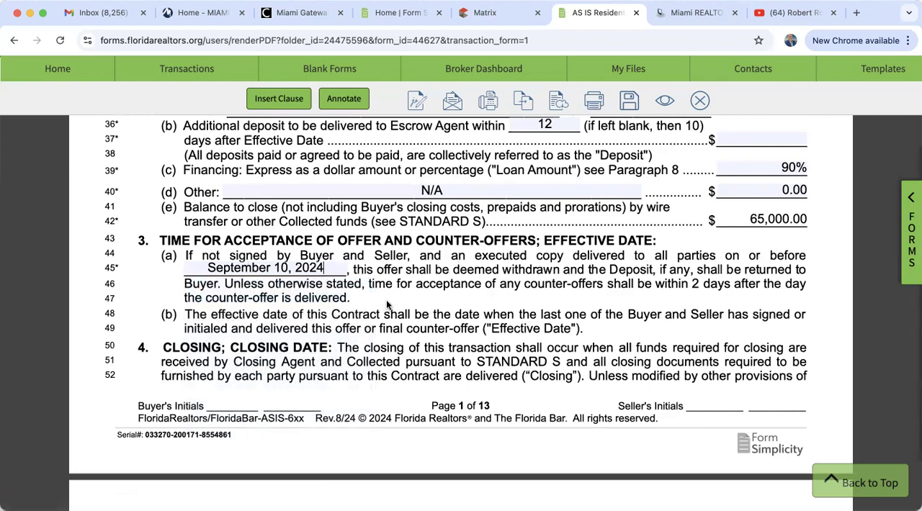
# Set the closing date in paragraph 4 to October 10, 2024
pyautogui.scroll(-5, 386, 305)
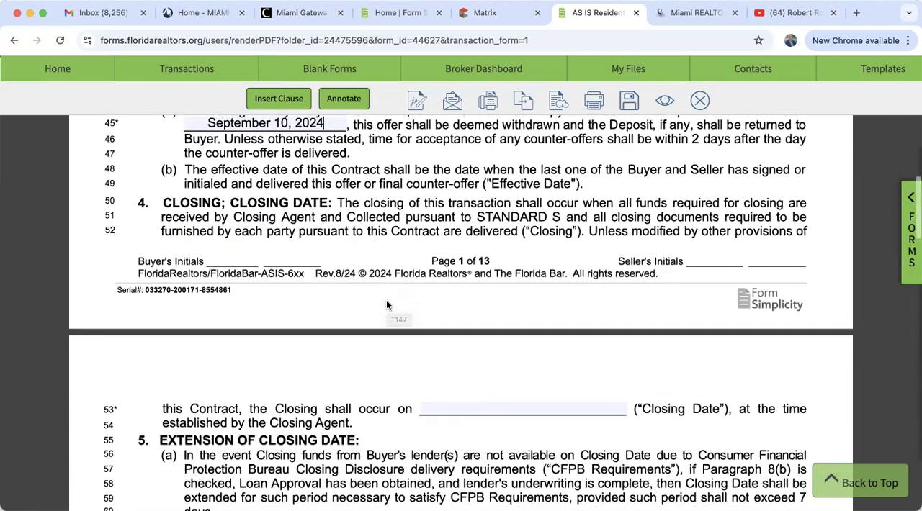
pyautogui.click(492, 303)
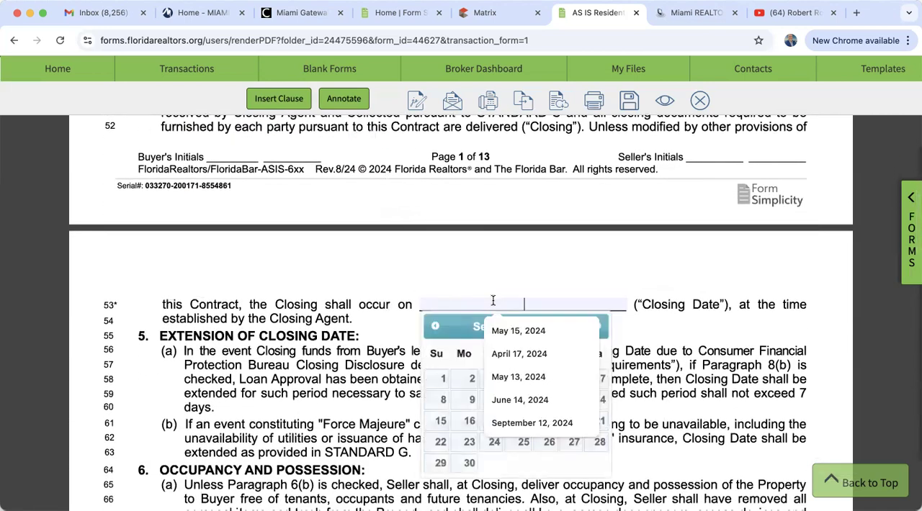
pyautogui.click(454, 321)
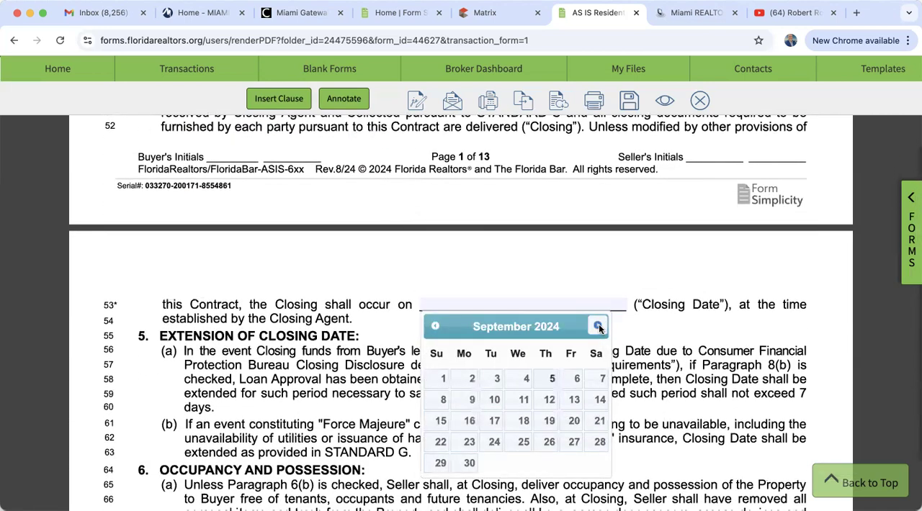
pyautogui.click(598, 327)
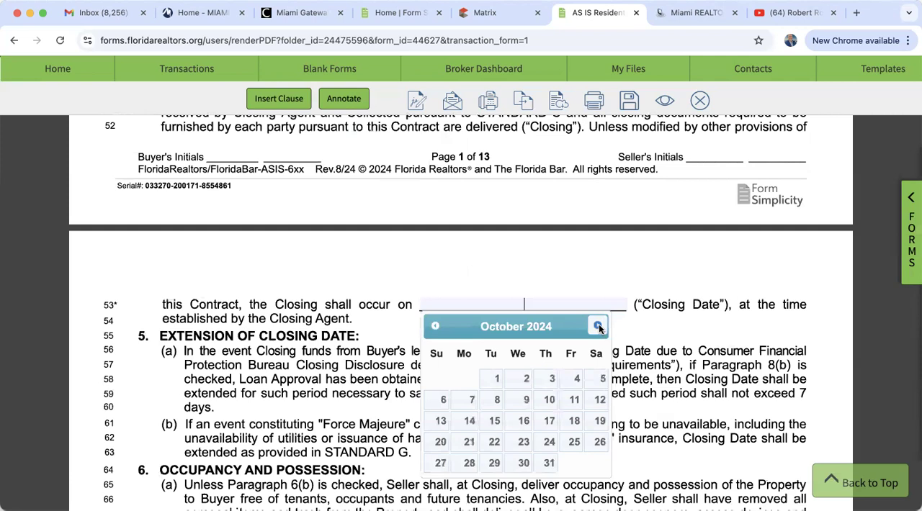
pyautogui.click(549, 400)
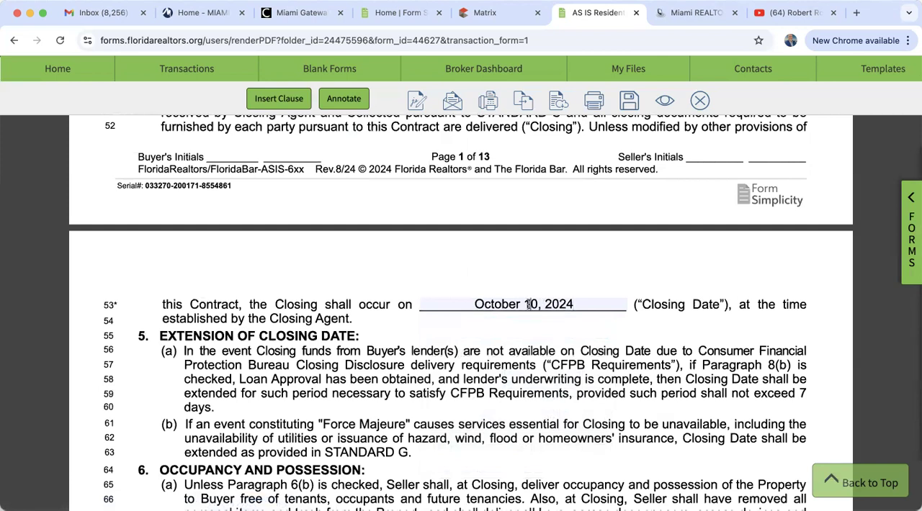
# Clear the closing date in paragraph 4 and set it to October 15, 2024 with the calendar
pyautogui.press('BackSpace')
pyautogui.press('BackSpace')
pyautogui.press('BackSpace')
pyautogui.press('BackSpace')
pyautogui.press('BackSpace')
pyautogui.press('BackSpace')
pyautogui.press('BackSpace')
pyautogui.press('BackSpace')
pyautogui.press('BackSpace')
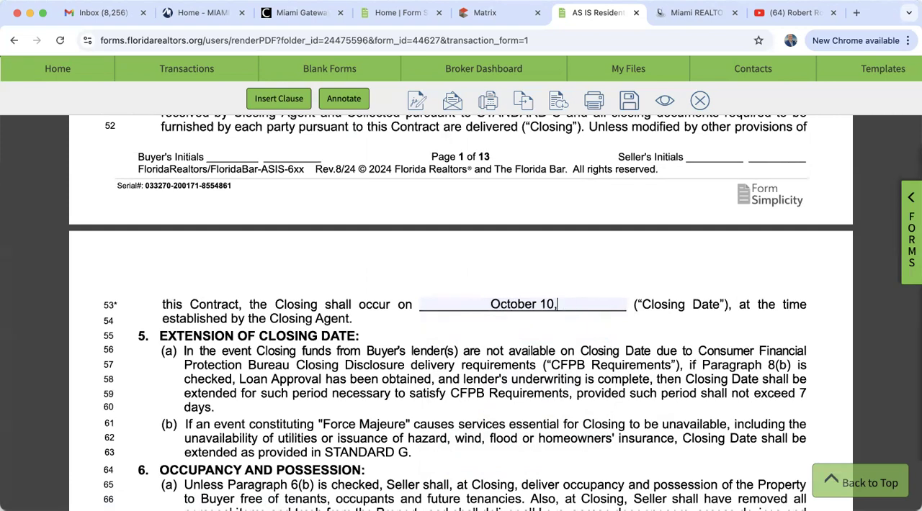
pyautogui.press('BackSpace')
pyautogui.press('BackSpace')
pyautogui.press('BackSpace')
pyautogui.press('BackSpace')
pyautogui.press('BackSpace')
pyautogui.press('BackSpace')
pyautogui.press('BackSpace')
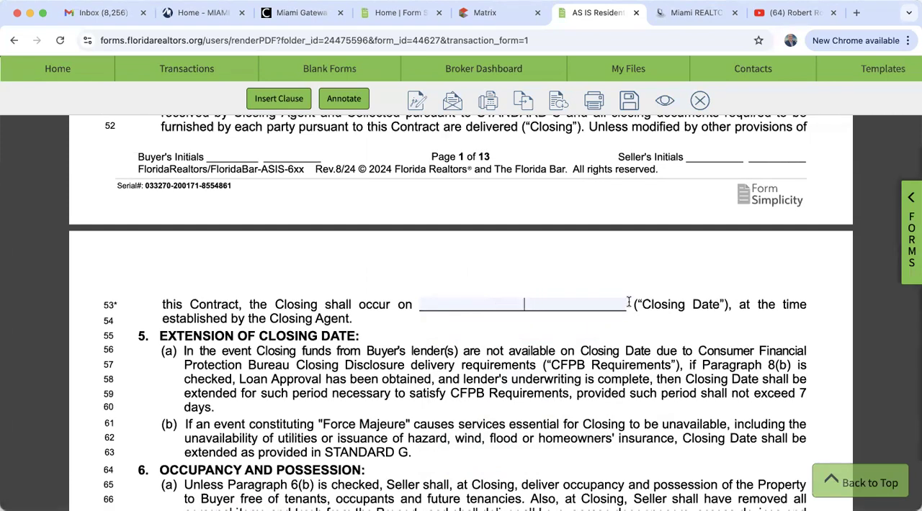
pyautogui.click(610, 304)
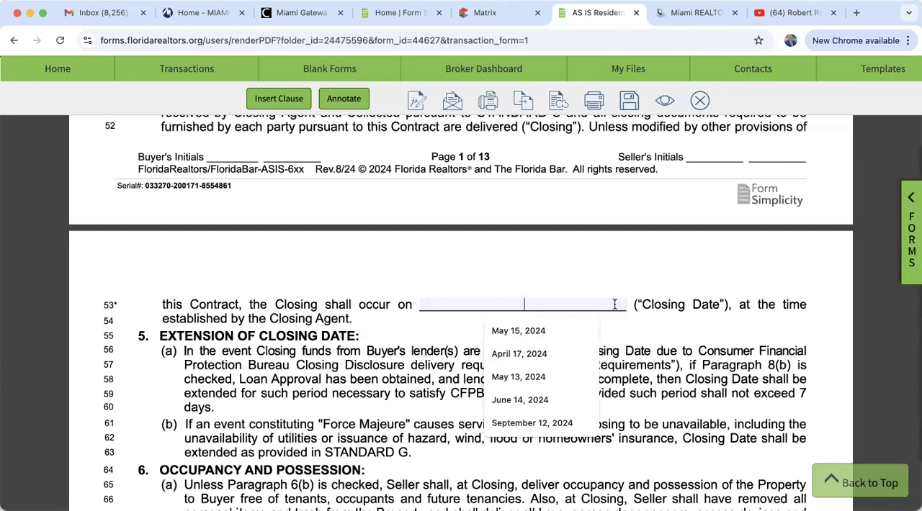
pyautogui.click(628, 280)
pyautogui.click(622, 304)
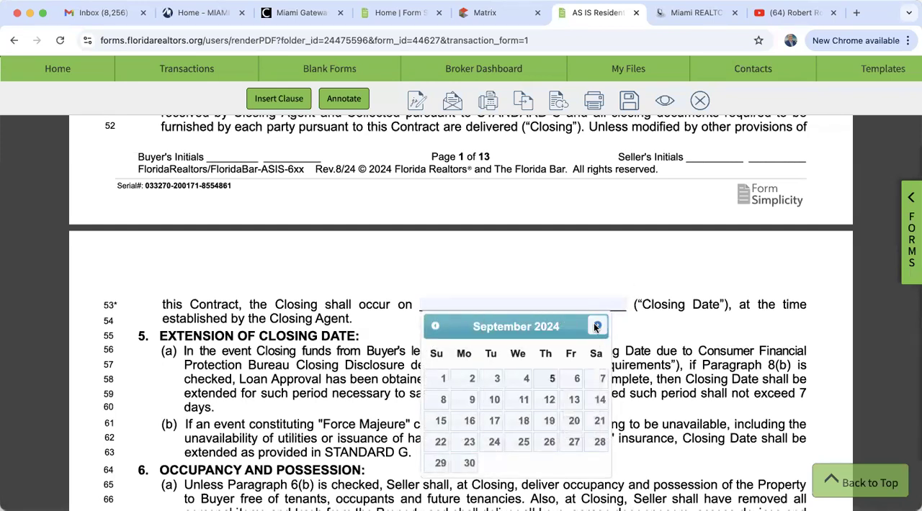
pyautogui.click(595, 325)
pyautogui.click(494, 421)
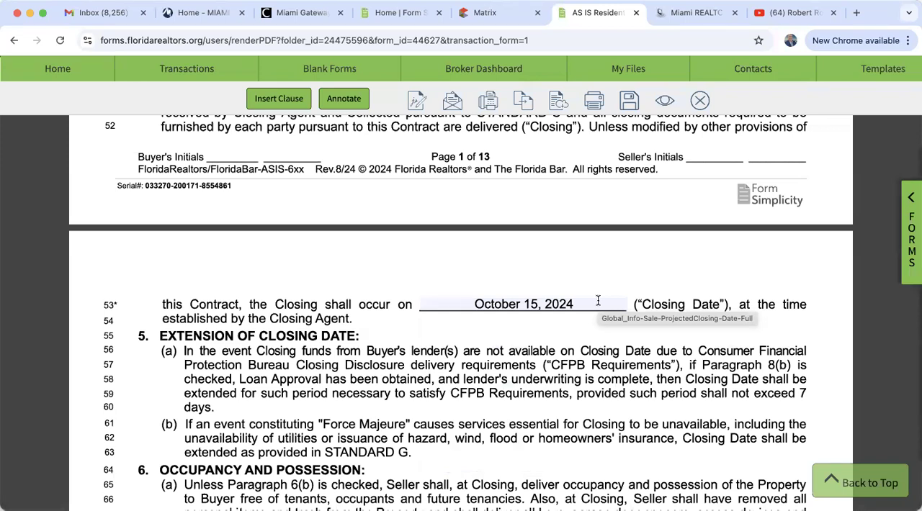
# Mark the contract as contingent on financing under paragraph 8(b) and choose a conventional loan
pyautogui.scroll(-8, 598, 301)
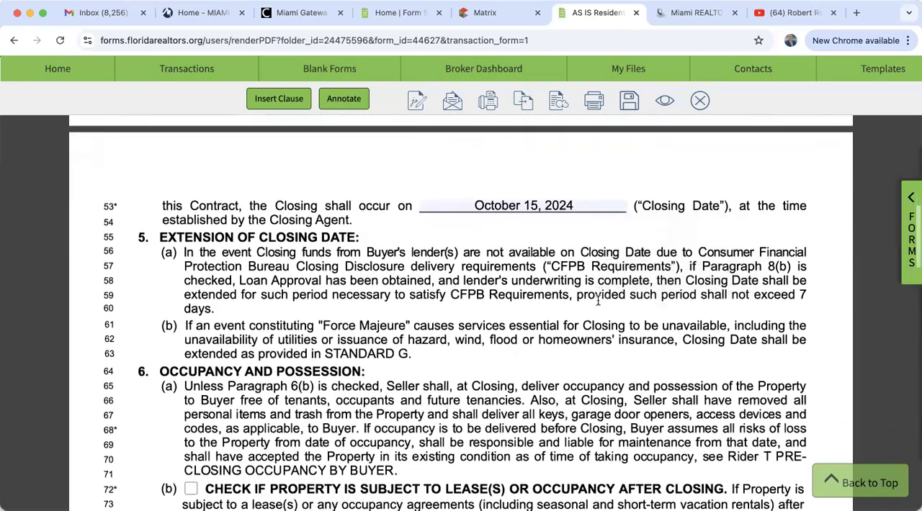
pyautogui.scroll(-6, 599, 302)
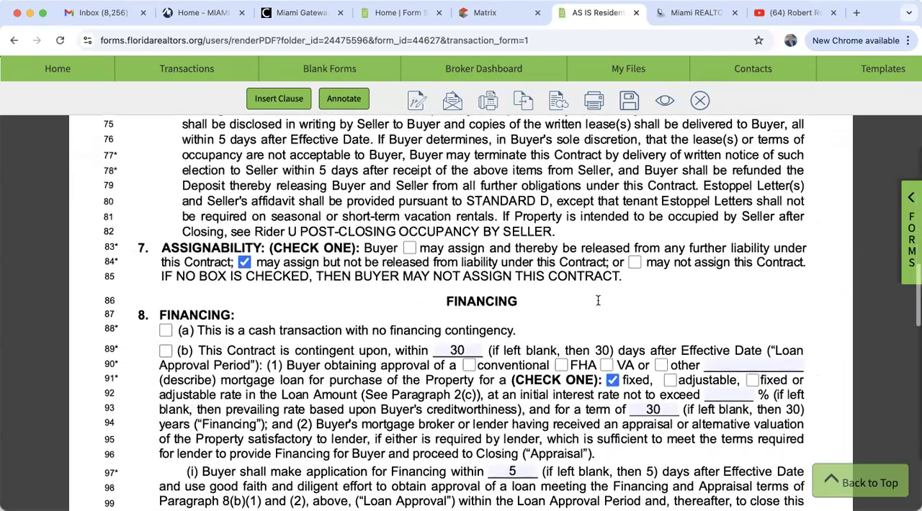
pyautogui.scroll(-1, 599, 302)
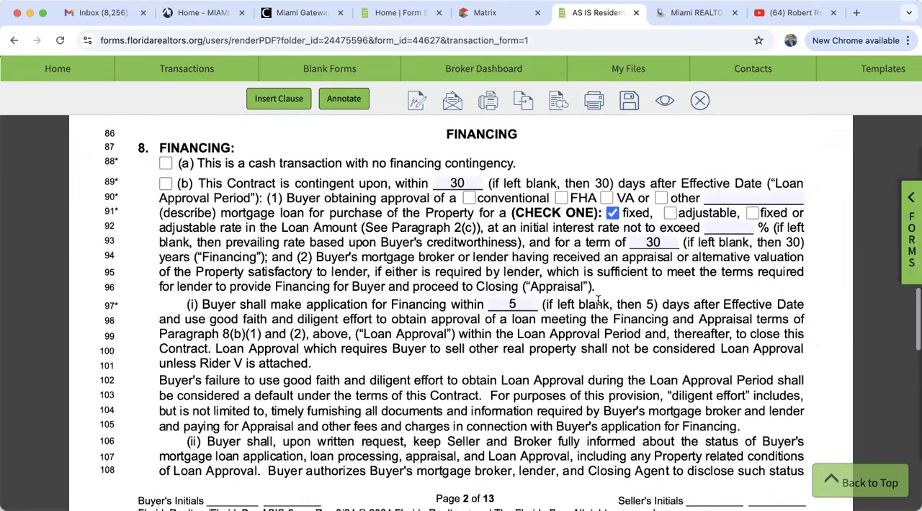
pyautogui.click(167, 186)
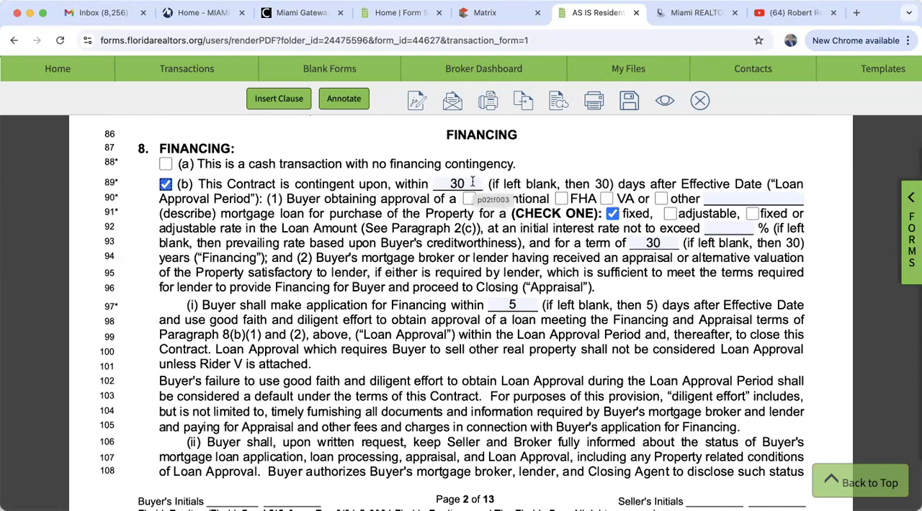
pyautogui.click(469, 200)
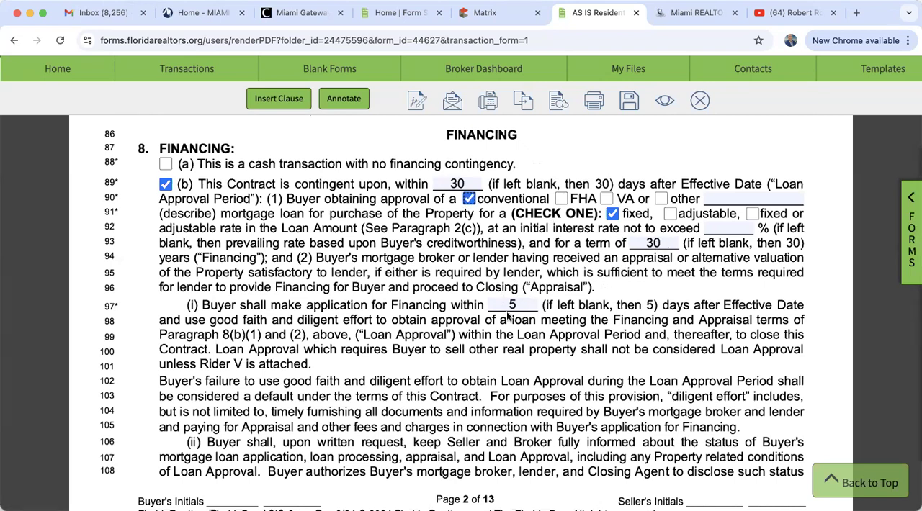
# Set the inspection period in paragraph 12(a) to 7 days
pyautogui.scroll(-1, 510, 310)
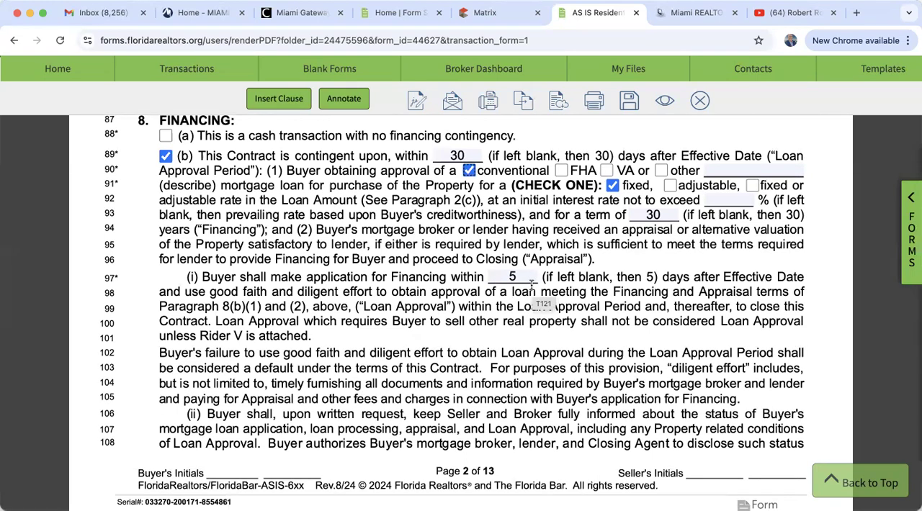
pyautogui.scroll(-20, 531, 283)
pyautogui.scroll(-20, 531, 284)
pyautogui.scroll(-20, 531, 290)
pyautogui.scroll(6, 531, 290)
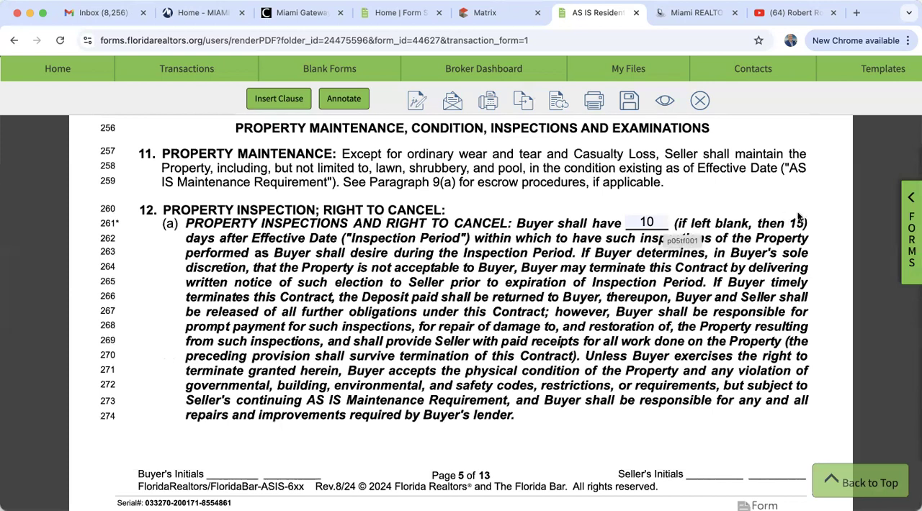
pyautogui.doubleClick(660, 223)
pyautogui.write('7')
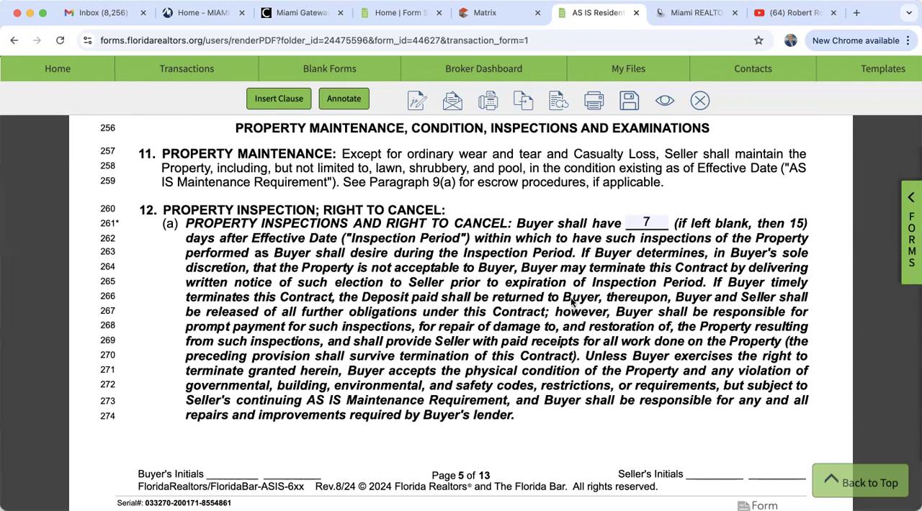
# Remove the "Conveyance of foreign" line from the Other addenda in paragraph 19, keeping Seller's Property Disclosure
pyautogui.scroll(-15, 572, 301)
pyautogui.scroll(-20, 571, 300)
pyautogui.scroll(-20, 571, 299)
pyautogui.scroll(-15, 572, 300)
pyautogui.scroll(3, 571, 299)
pyautogui.scroll(5, 572, 300)
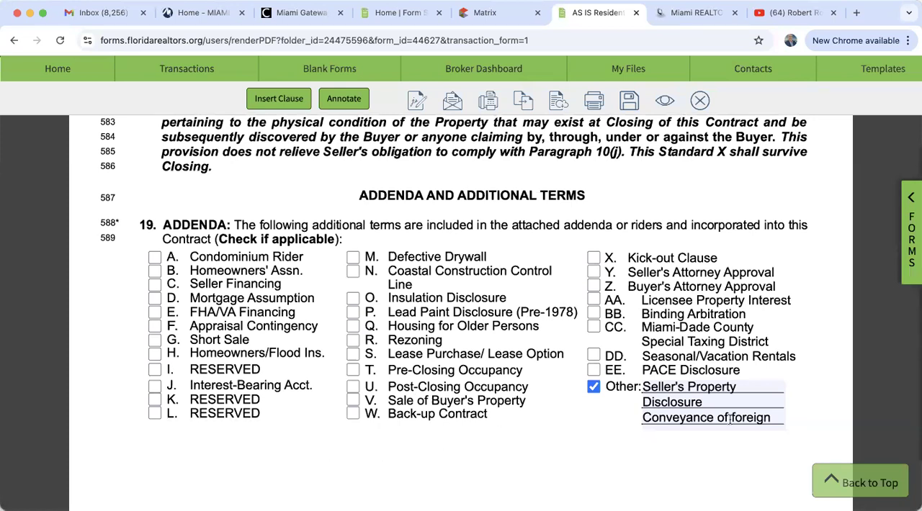
pyautogui.moveTo(778, 419); pyautogui.dragTo(645, 420)
pyautogui.press('BackSpace')
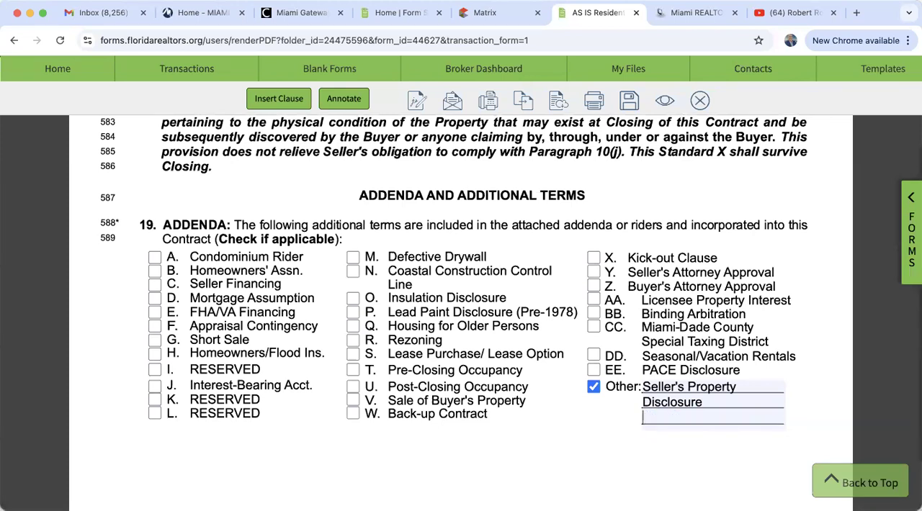
pyautogui.press('BackSpace')
# Review the additional terms in paragraph 20 and the closing pages up to the broker section
pyautogui.scroll(-10, 370, 428)
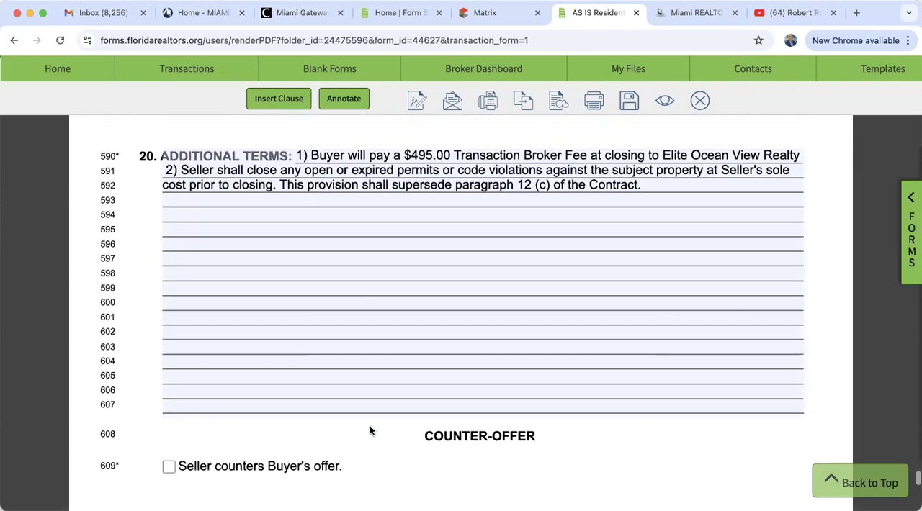
pyautogui.scroll(1, 370, 430)
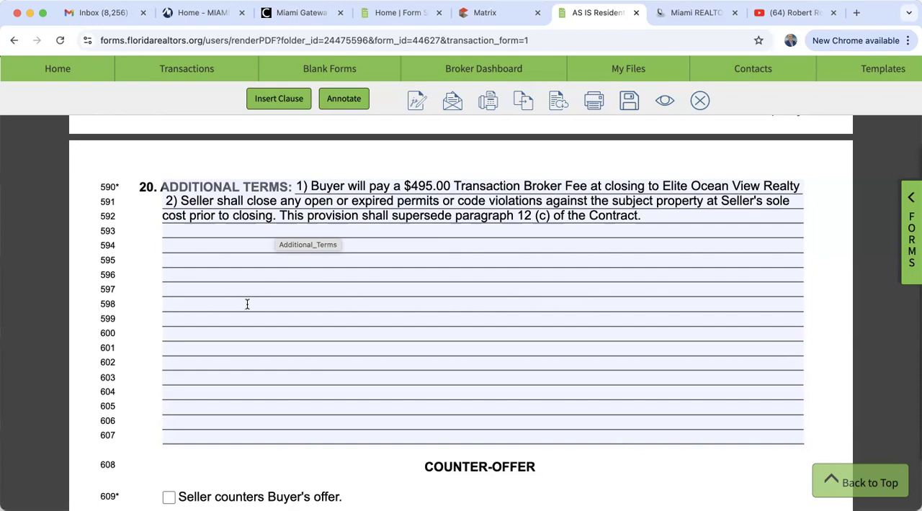
pyautogui.scroll(10, 247, 304)
pyautogui.scroll(-10, 247, 304)
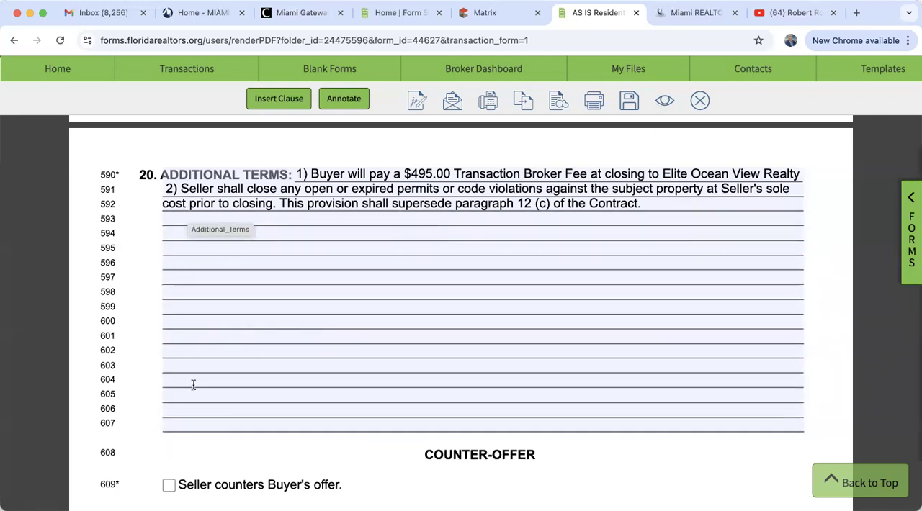
pyautogui.scroll(-10, 193, 385)
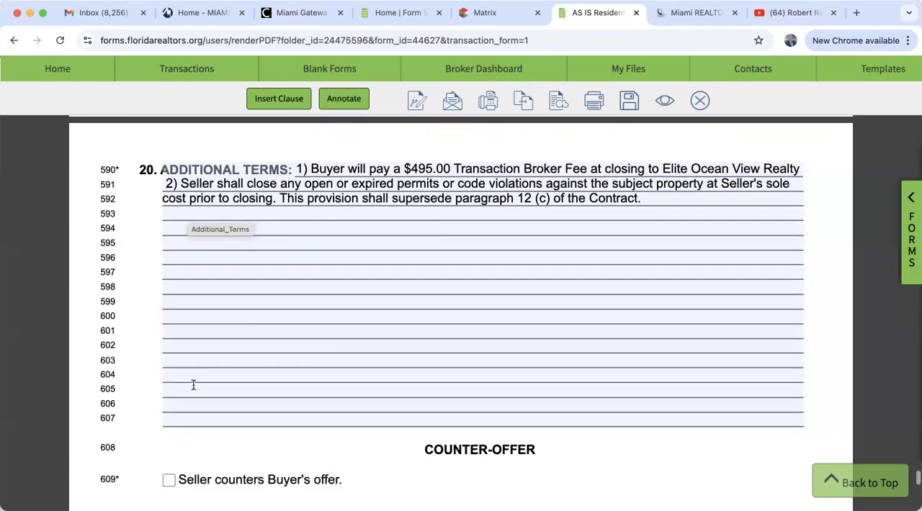
pyautogui.scroll(-15, 193, 390)
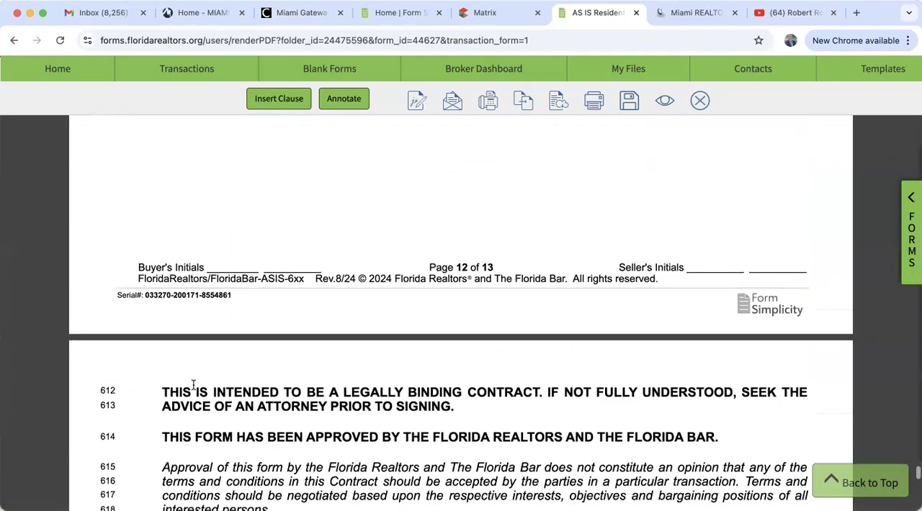
pyautogui.scroll(3, 193, 385)
pyautogui.scroll(-4, 193, 385)
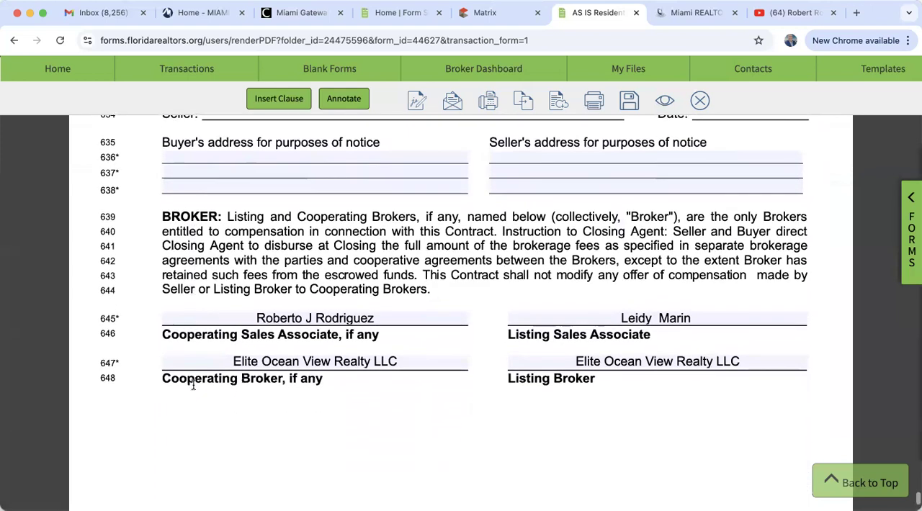
# Add 3% after the cooperating broker's company name on the contract's last page
pyautogui.scroll(-1, 193, 391)
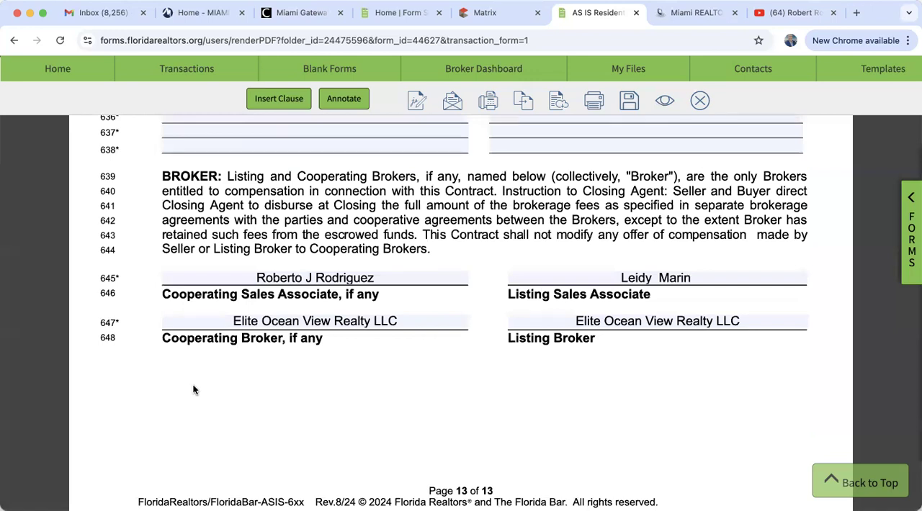
pyautogui.click(435, 321)
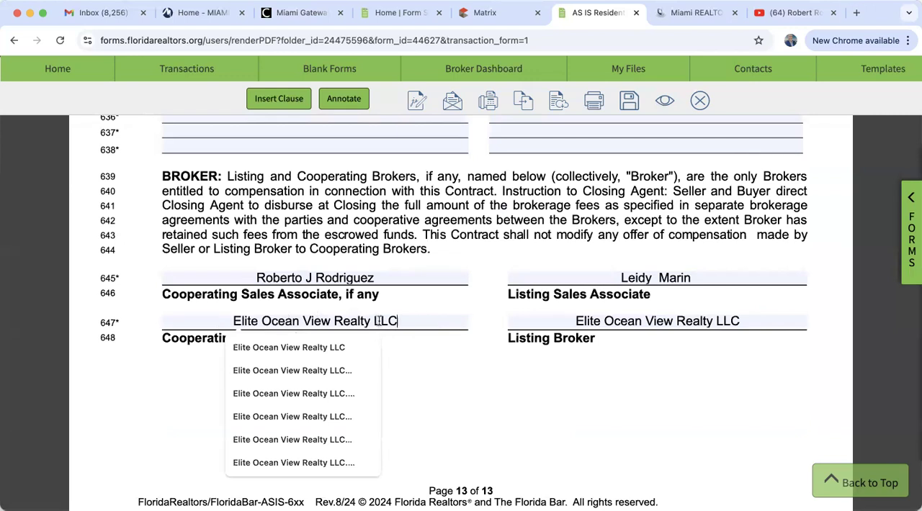
pyautogui.write('3')
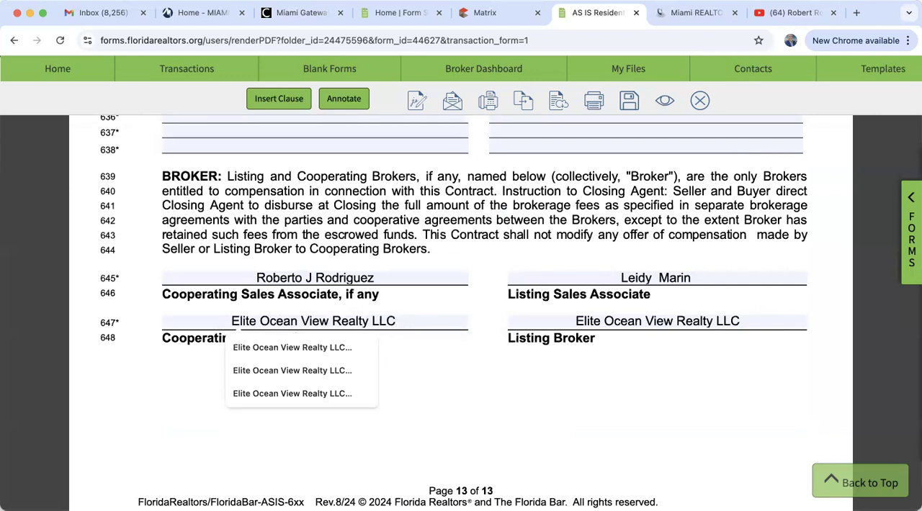
pyautogui.write('%')
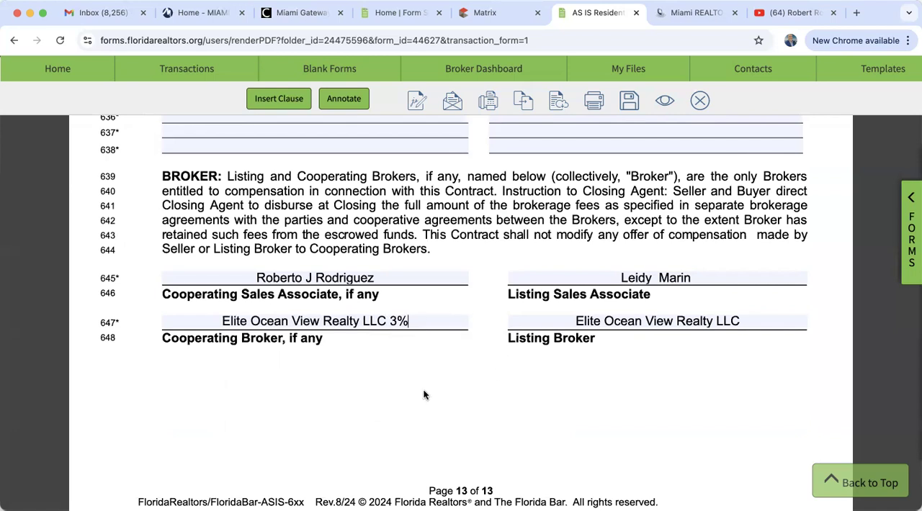
# Save the completed AS IS contract and close it to return to the transaction
pyautogui.scroll(-2, 423, 395)
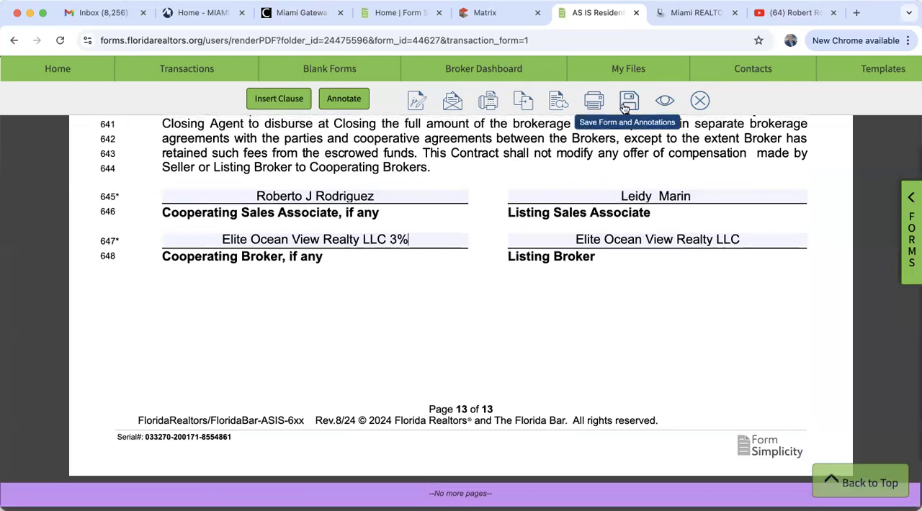
pyautogui.click(625, 105)
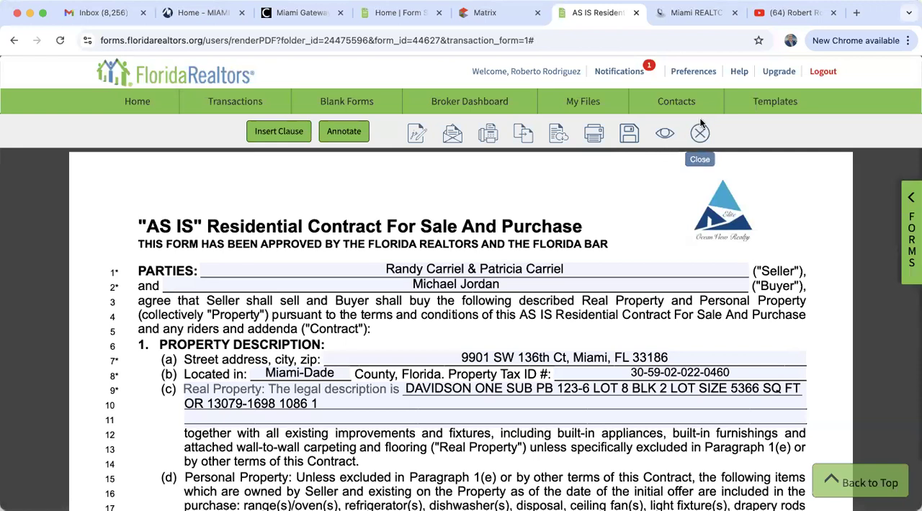
pyautogui.click(703, 134)
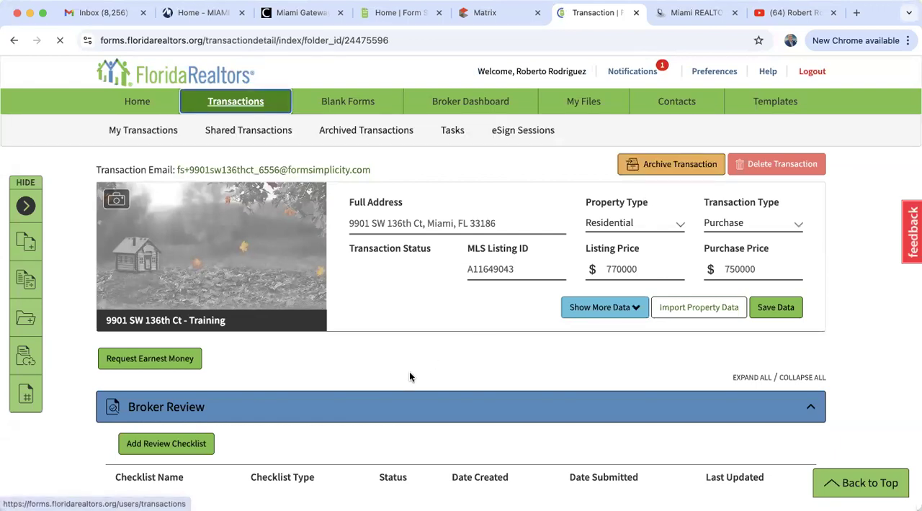
# Create a new eSign 2.0 session for the AS IS Residential Contract with all suggested signers deselected
pyautogui.scroll(-5, 407, 379)
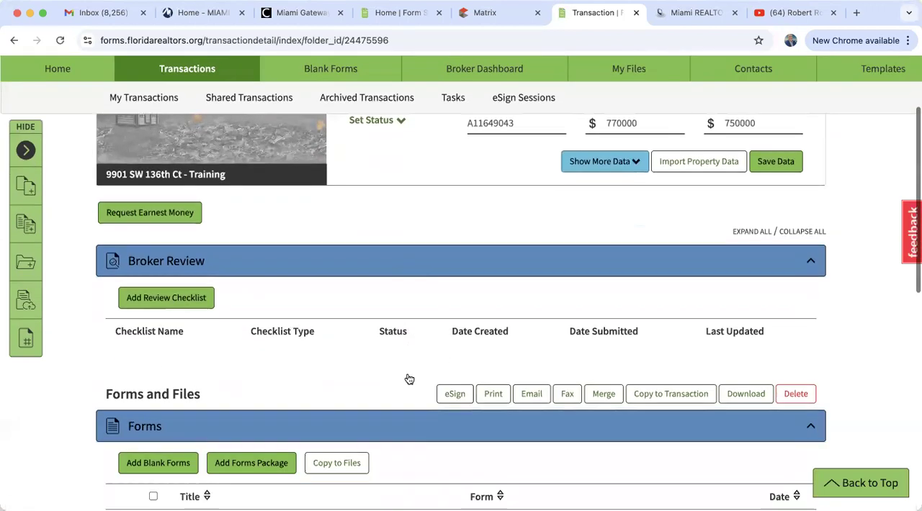
pyautogui.scroll(-3, 407, 378)
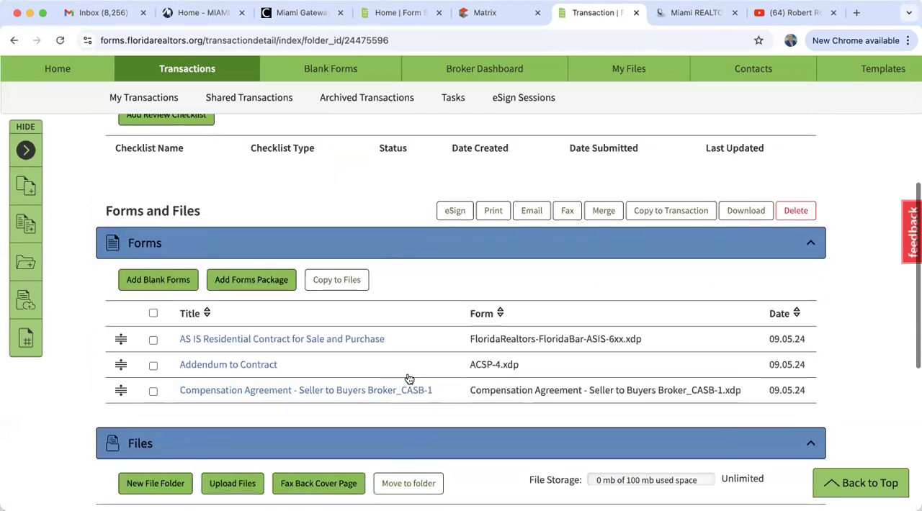
pyautogui.click(154, 341)
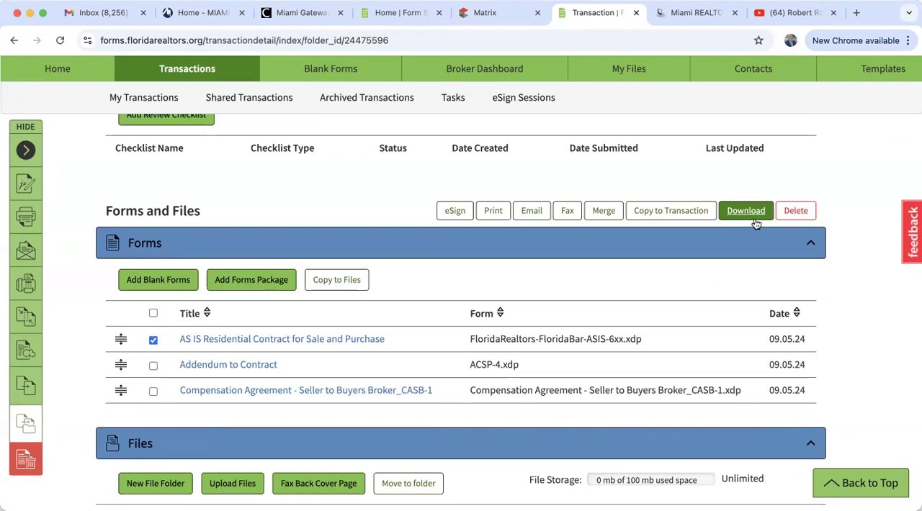
pyautogui.click(452, 214)
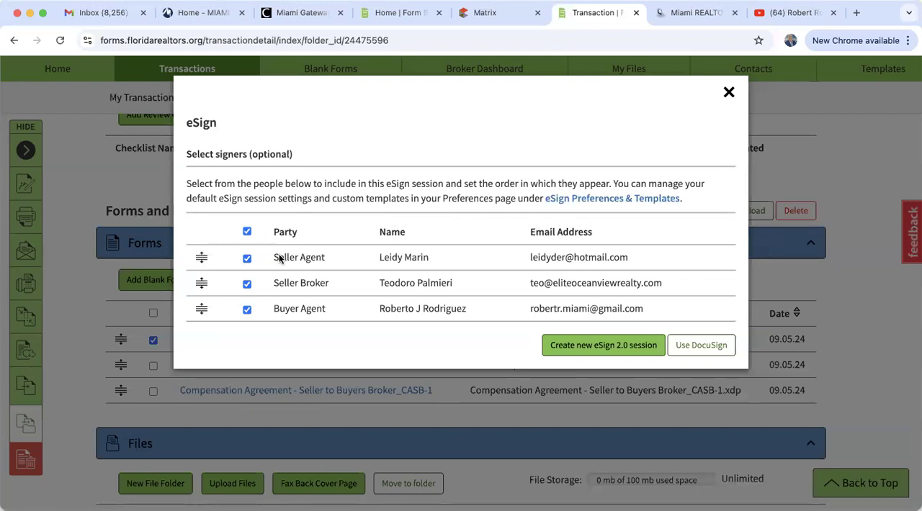
pyautogui.click(246, 232)
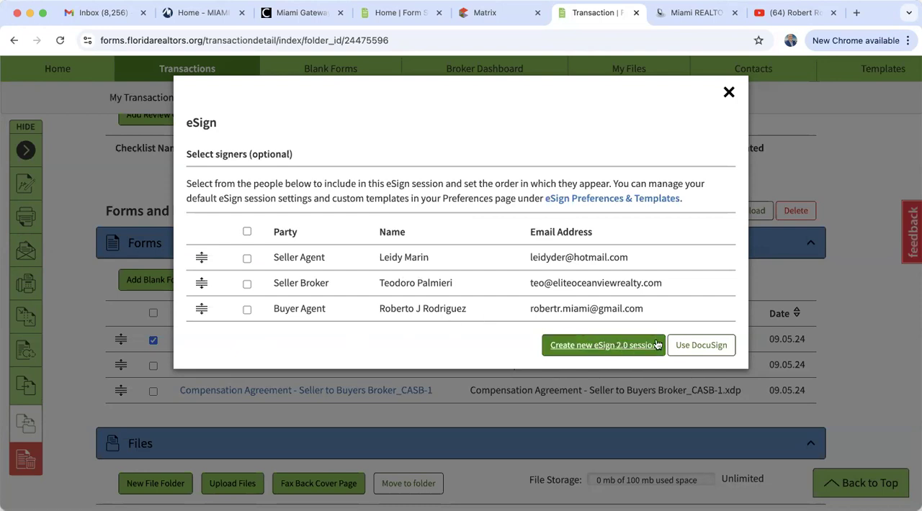
pyautogui.click(614, 350)
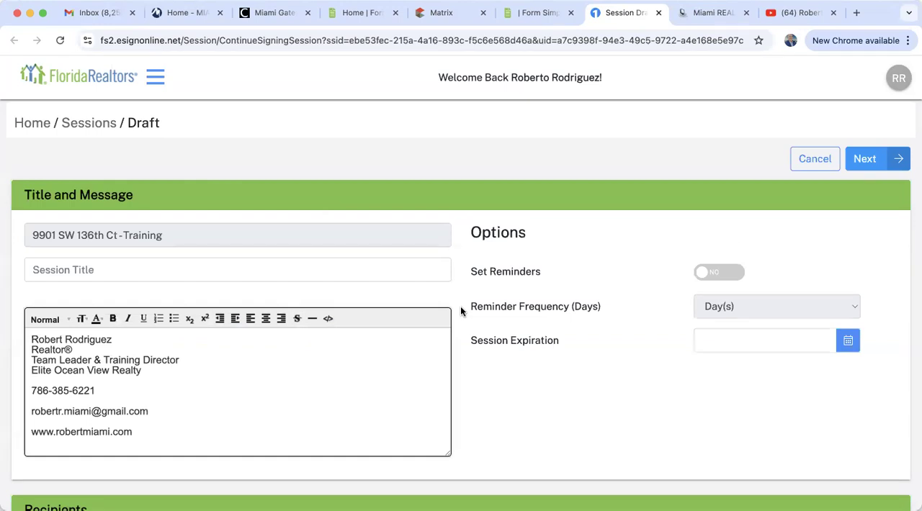
# Title the signing session "Purchase Contract"
pyautogui.click(57, 270)
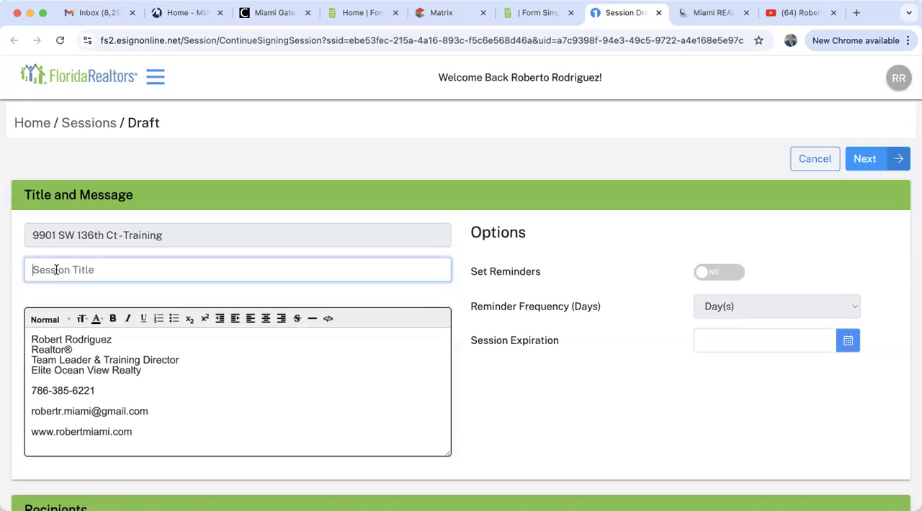
pyautogui.write('Purchase COn')
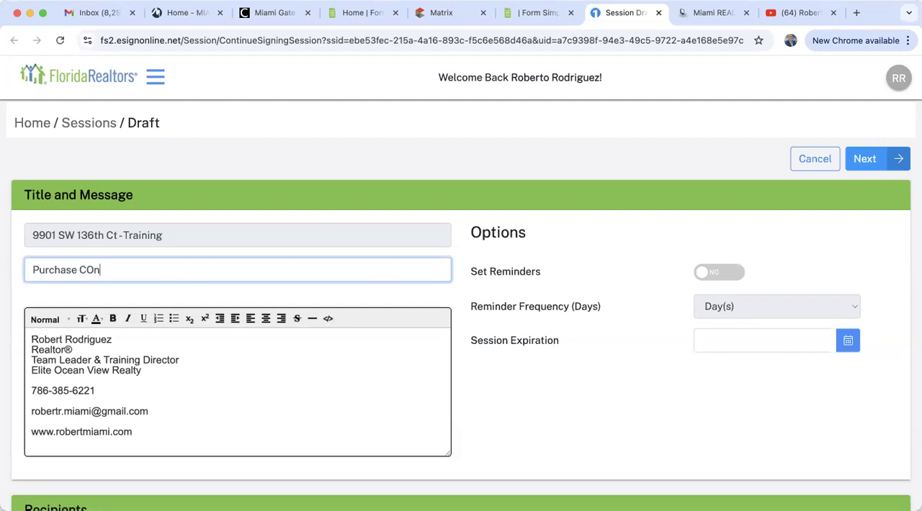
pyautogui.write('tract')
pyautogui.click(90, 272)
pyautogui.press('BackSpace')
pyautogui.write('o')
pyautogui.click(91, 272)
pyautogui.press('BackSpace')
pyautogui.write('ontract')
# Add the message "Please review and sign the purchase contract." on its own line above the agent's signature block
pyautogui.click(31, 340)
pyautogui.press('Return')
pyautogui.press('Up')
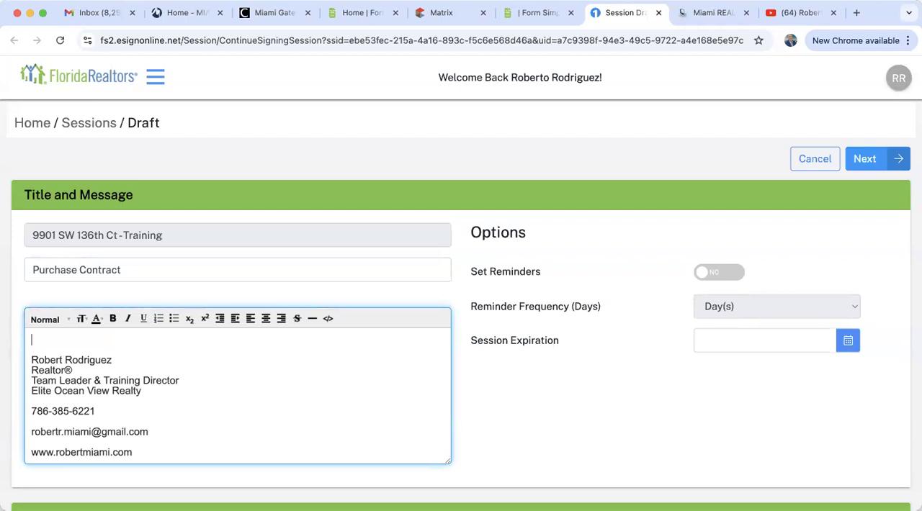
pyautogui.write('Please review and ')
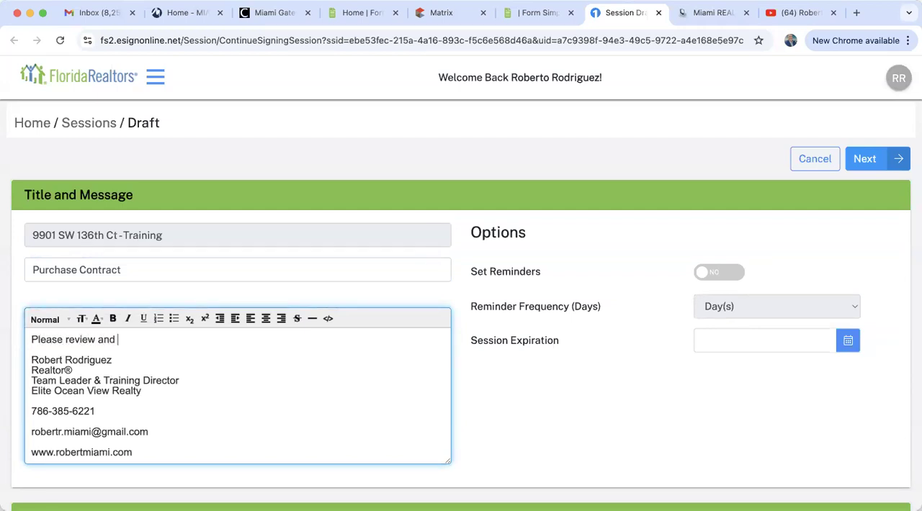
pyautogui.write('sign the purchase')
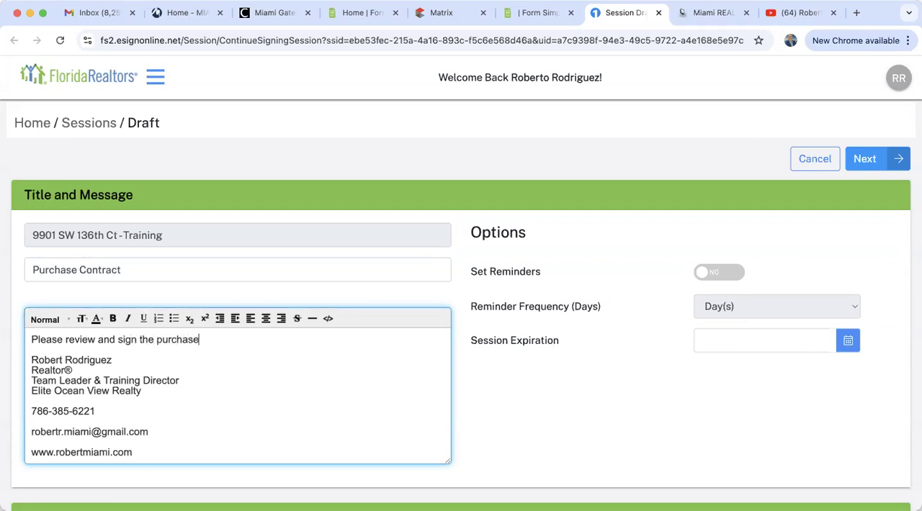
pyautogui.write(' contract.')
# Browse the address book for the session's recipients and open a blank form for adding a recipient
pyautogui.scroll(-5, 566, 401)
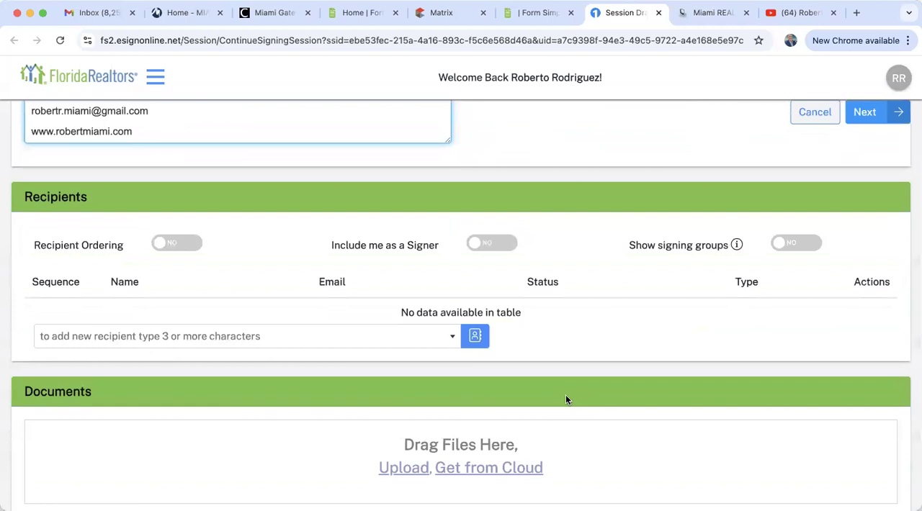
pyautogui.click(476, 337)
pyautogui.scroll(-20, 476, 338)
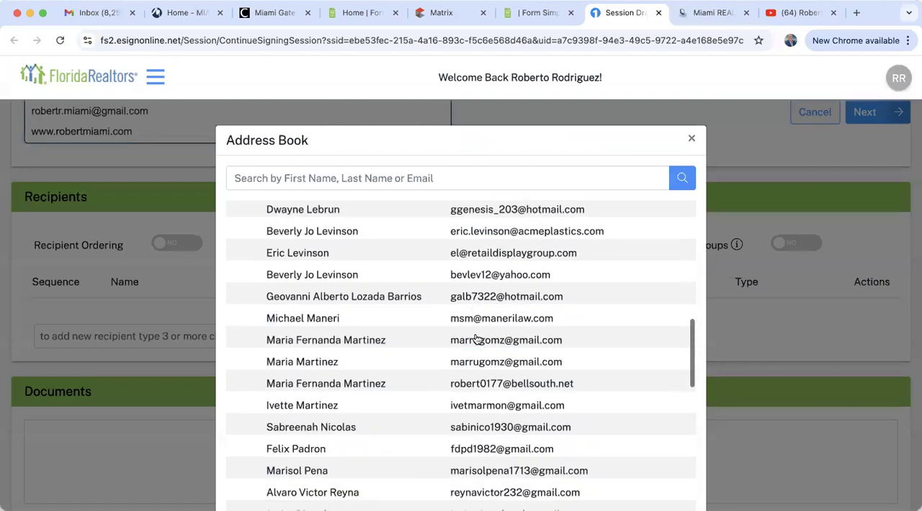
pyautogui.scroll(-3, 475, 337)
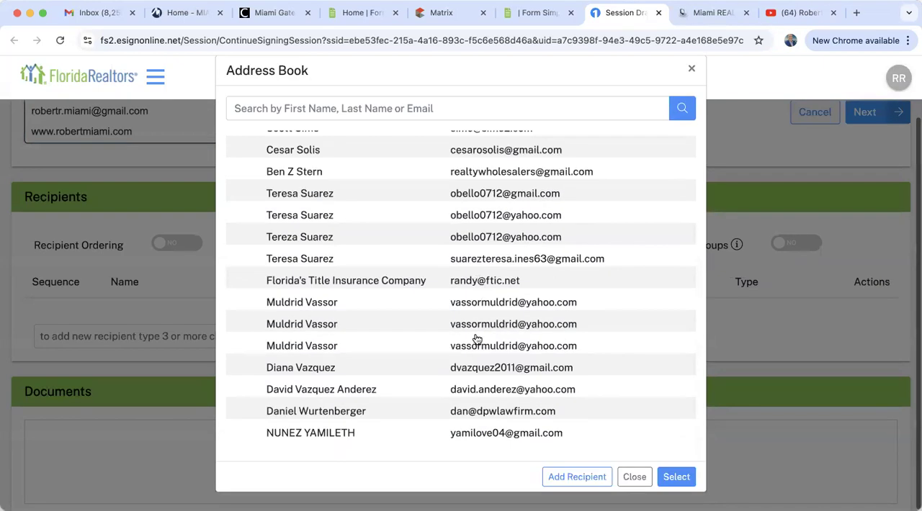
pyautogui.click(568, 477)
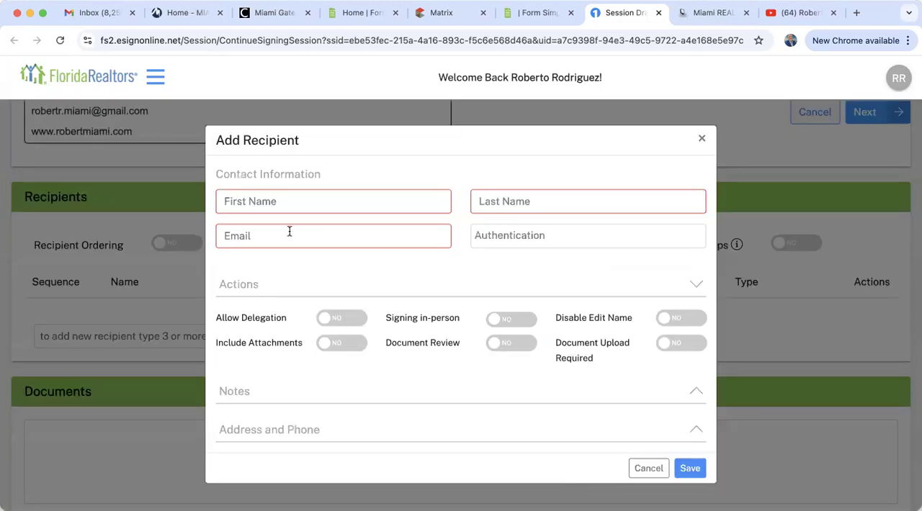
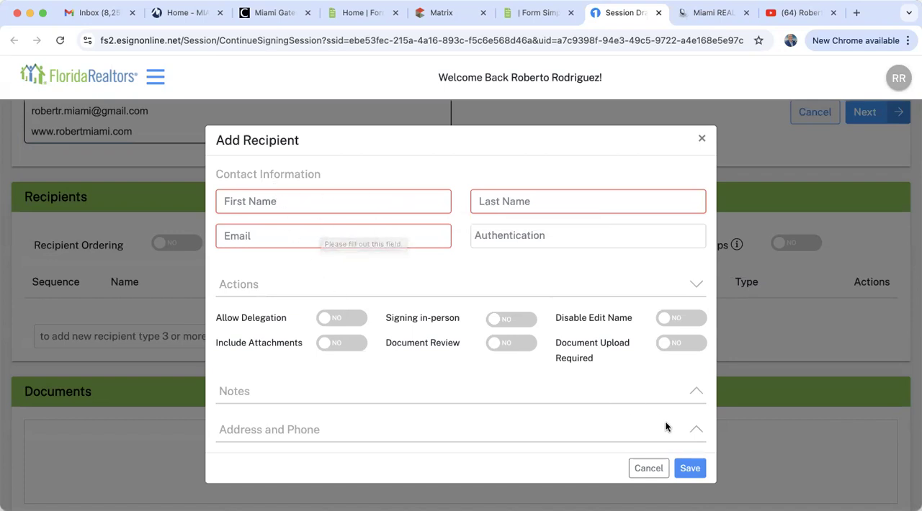
# Discard the blank recipient form and add the buyer's bellsouth.net contact from the address book as a recipient
pyautogui.click(659, 469)
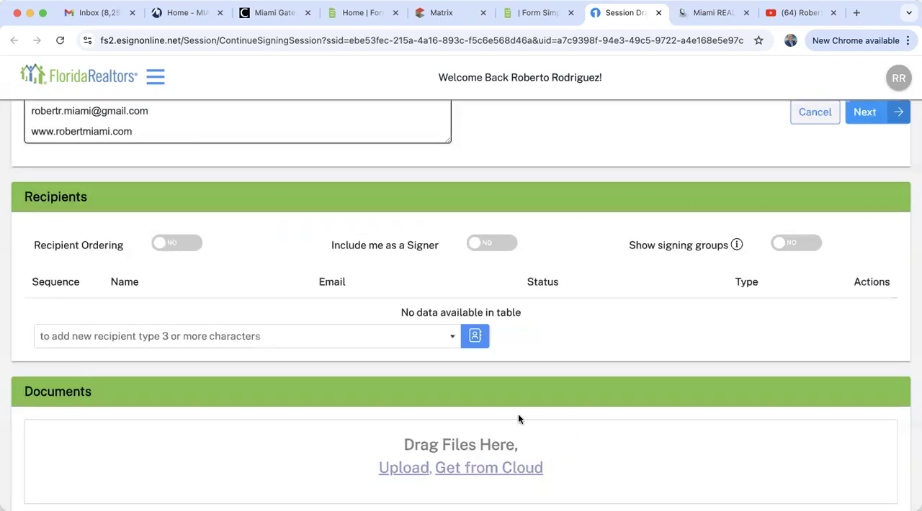
pyautogui.click(474, 337)
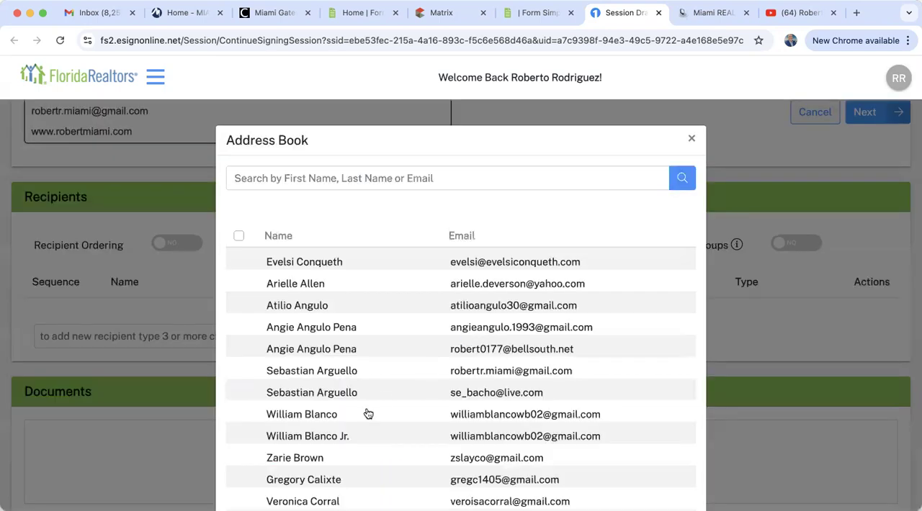
pyautogui.scroll(-8, 367, 414)
pyautogui.scroll(-2, 367, 414)
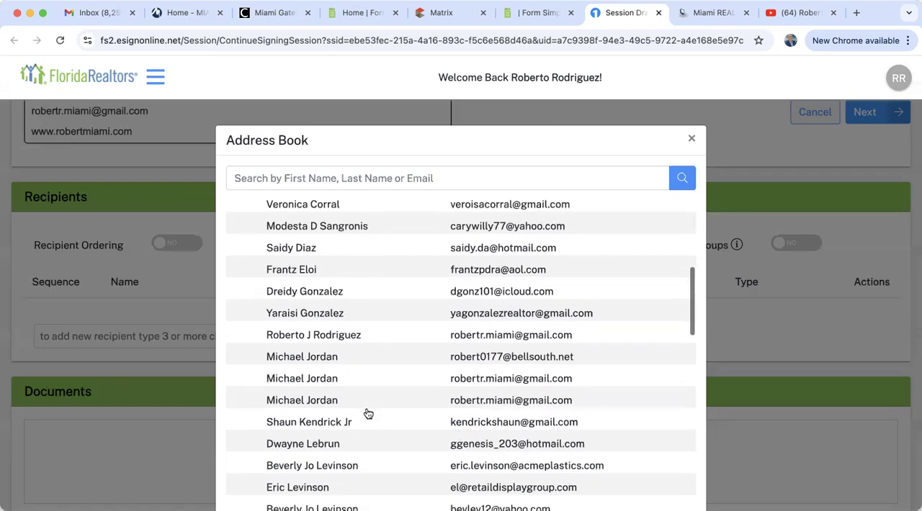
pyautogui.click(239, 357)
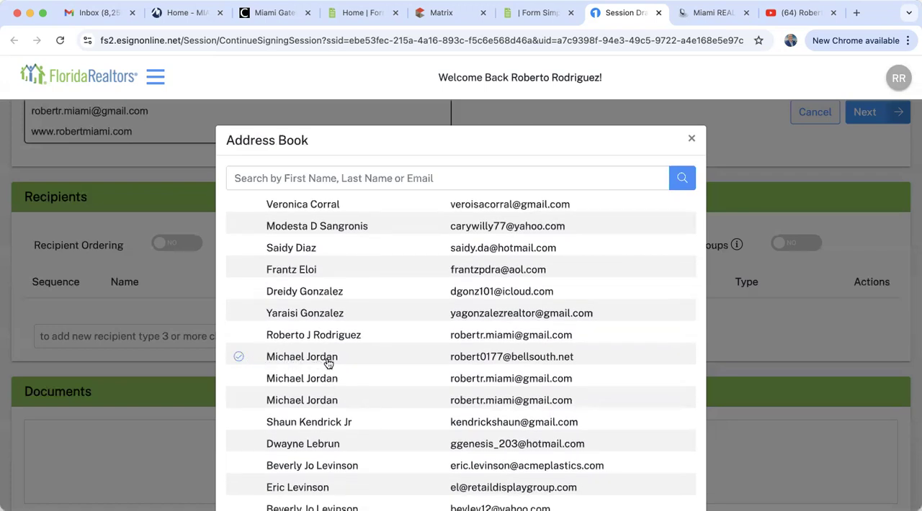
pyautogui.scroll(-10, 601, 406)
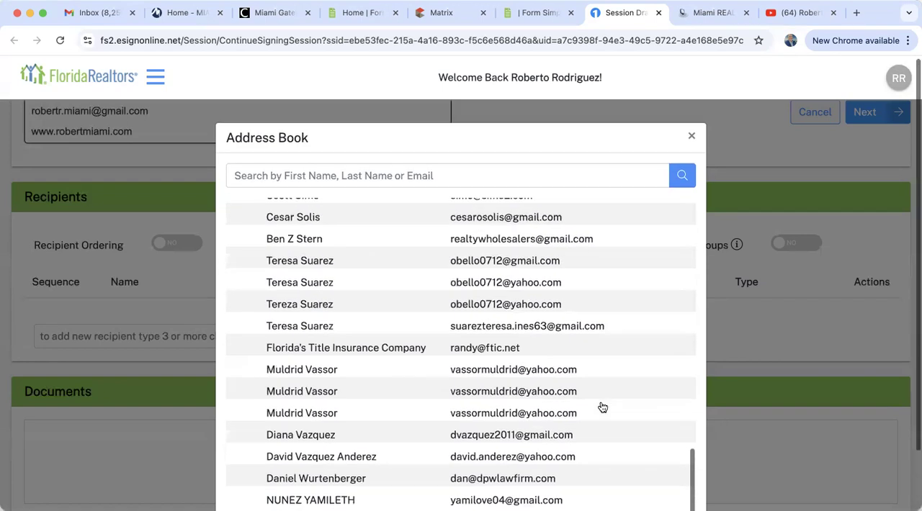
pyautogui.click(677, 478)
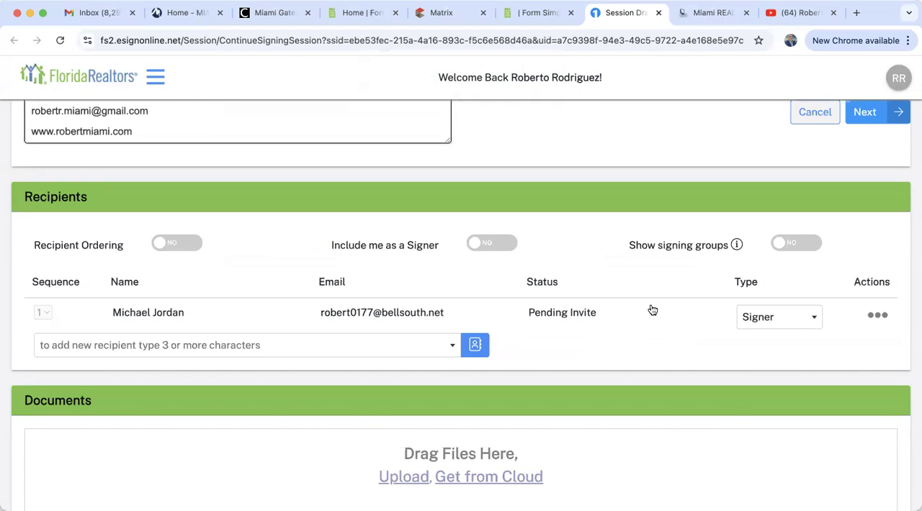
# Turn on recipient ordering, look at the recipient's sequence choices, and turn the ordering off again
pyautogui.scroll(3, 652, 310)
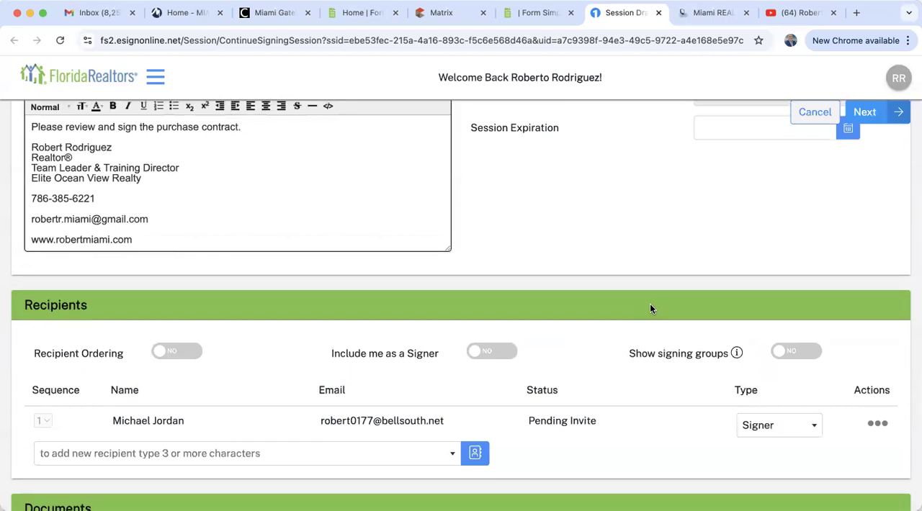
pyautogui.scroll(-2, 651, 308)
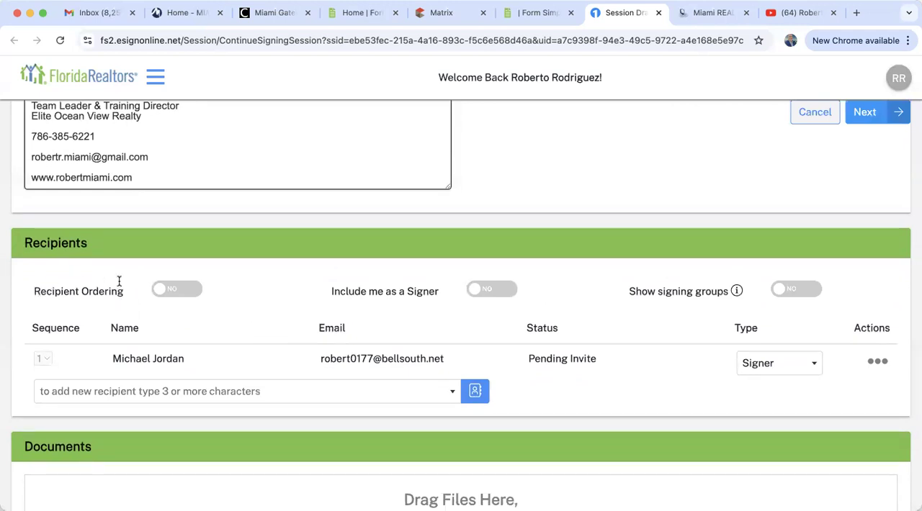
pyautogui.click(180, 289)
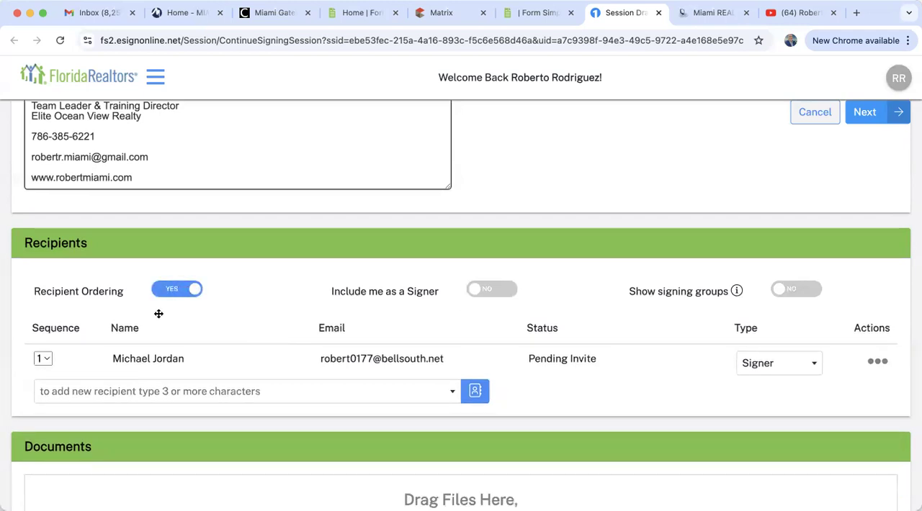
pyautogui.click(42, 360)
pyautogui.click(41, 363)
pyautogui.click(166, 291)
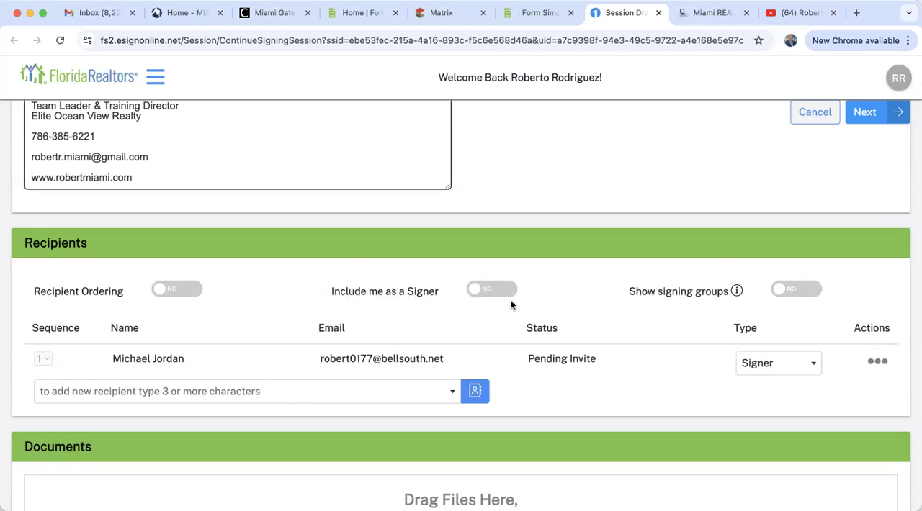
# Designate the recipient as Buyer 1, agree to remove the unassigned signing locations, and continue to the contract's tagging view
pyautogui.scroll(5, 510, 299)
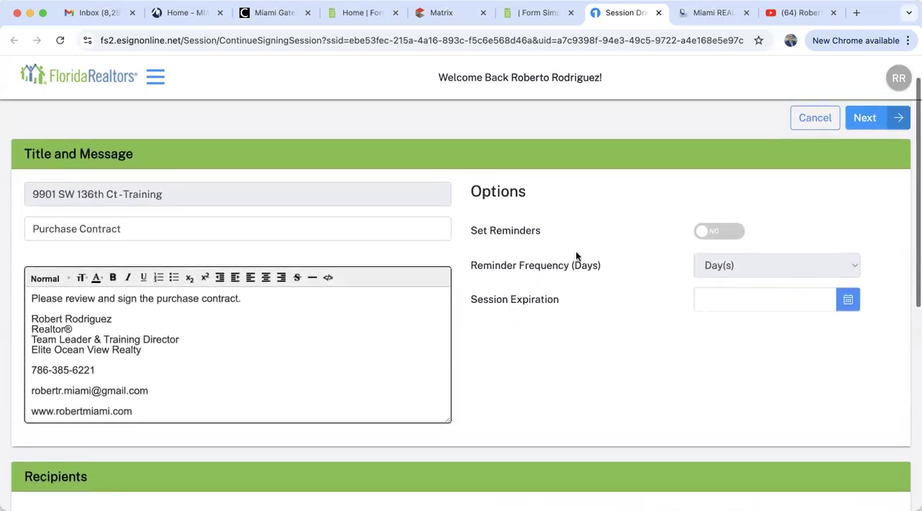
pyautogui.click(865, 119)
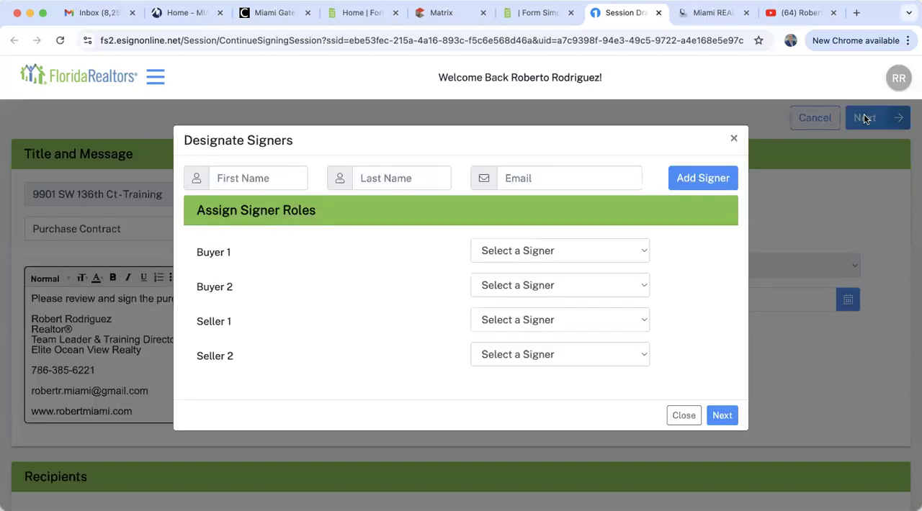
pyautogui.click(476, 253)
pyautogui.click(488, 269)
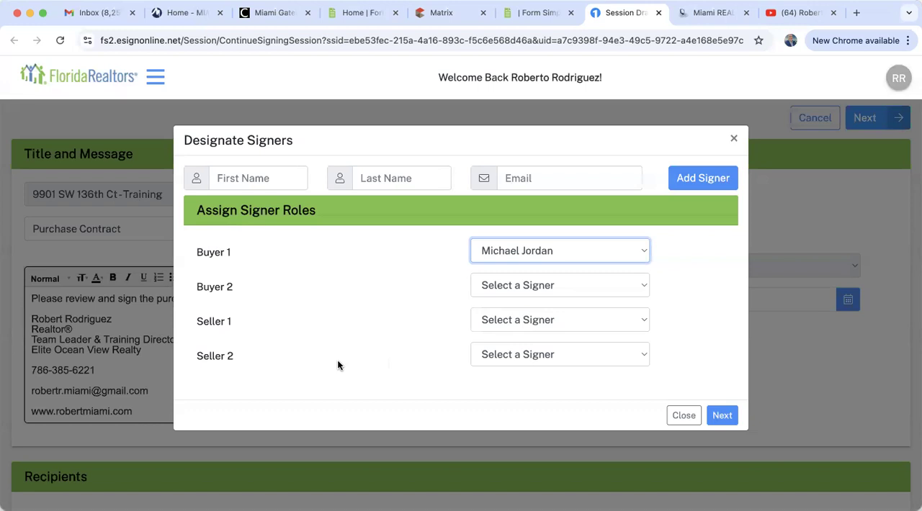
pyautogui.click(722, 416)
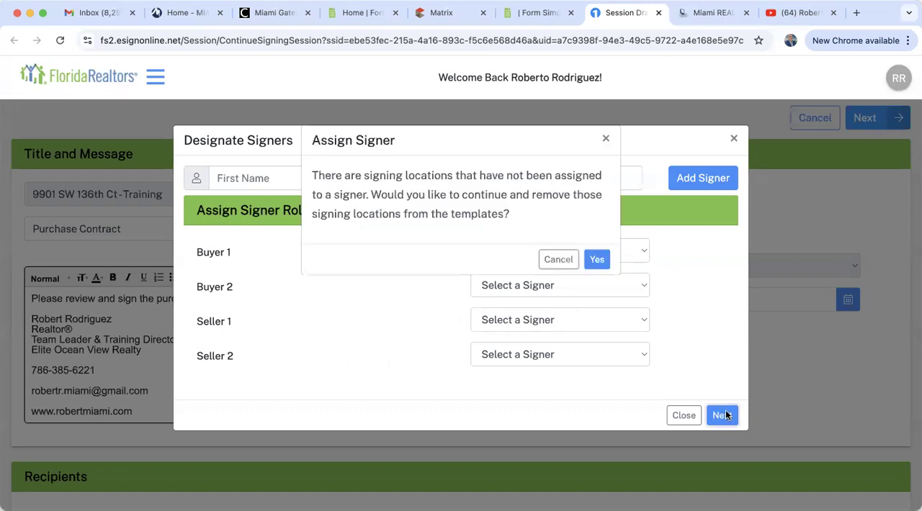
pyautogui.click(593, 260)
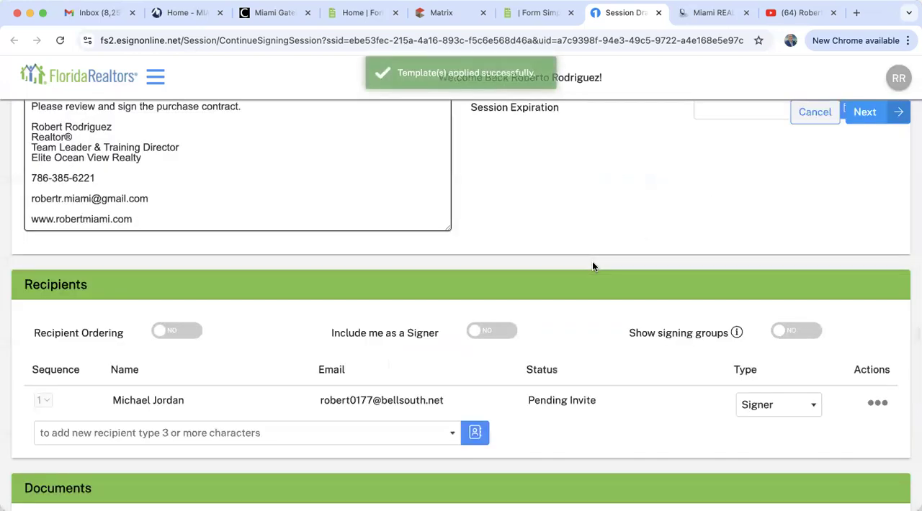
pyautogui.click(858, 118)
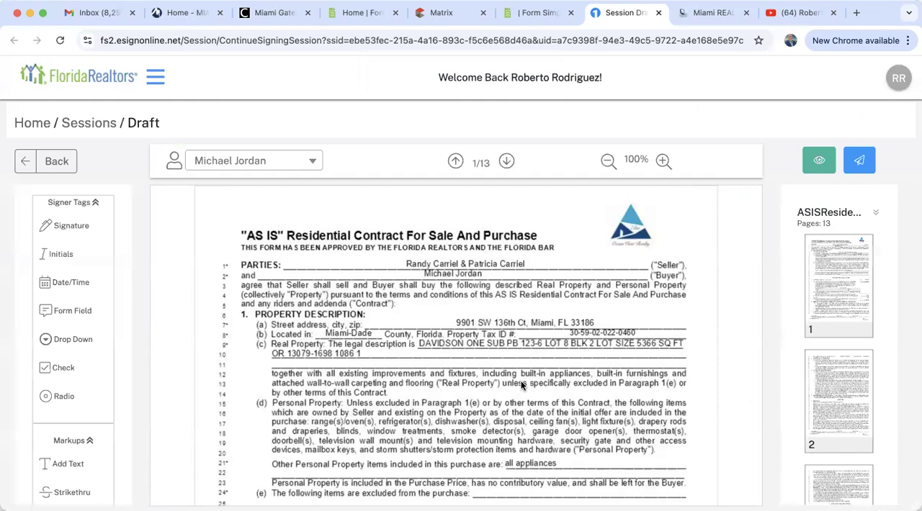
# Examine the buyer's initials tags on the contract's first two pages and the available signer tags and markup tools
pyautogui.scroll(-3, 522, 387)
pyautogui.scroll(-10, 521, 386)
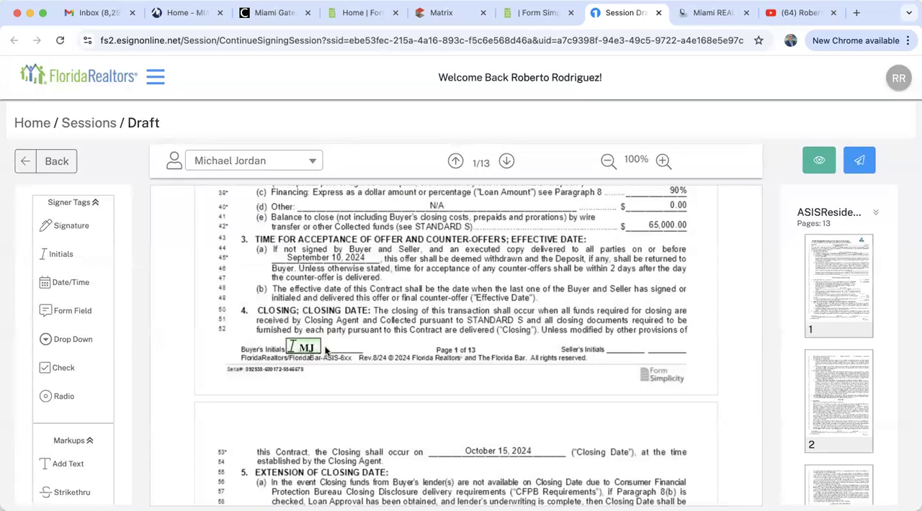
pyautogui.scroll(-10, 371, 365)
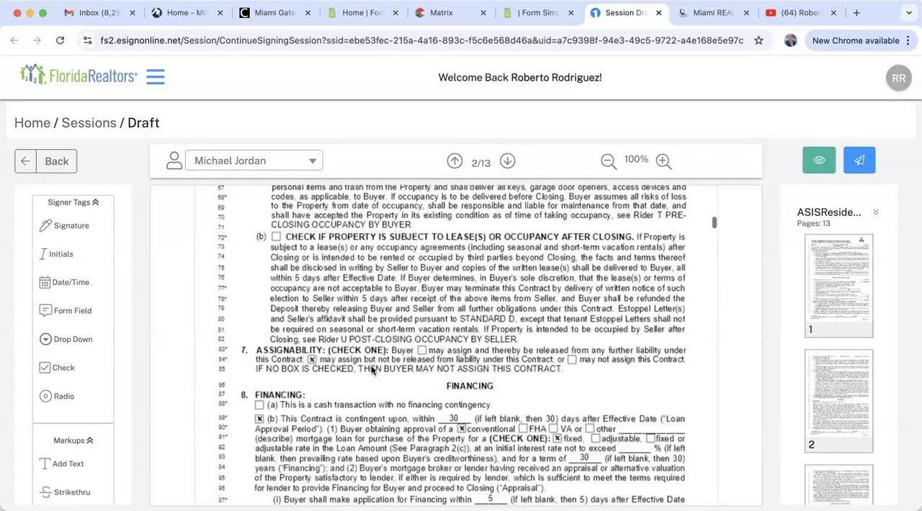
pyautogui.scroll(-1, 371, 369)
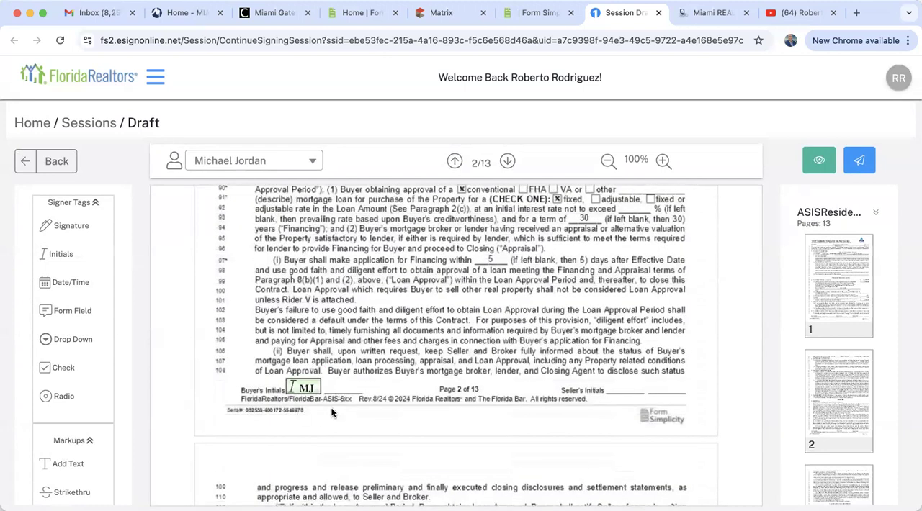
pyautogui.scroll(2, 338, 406)
pyautogui.scroll(1, 341, 410)
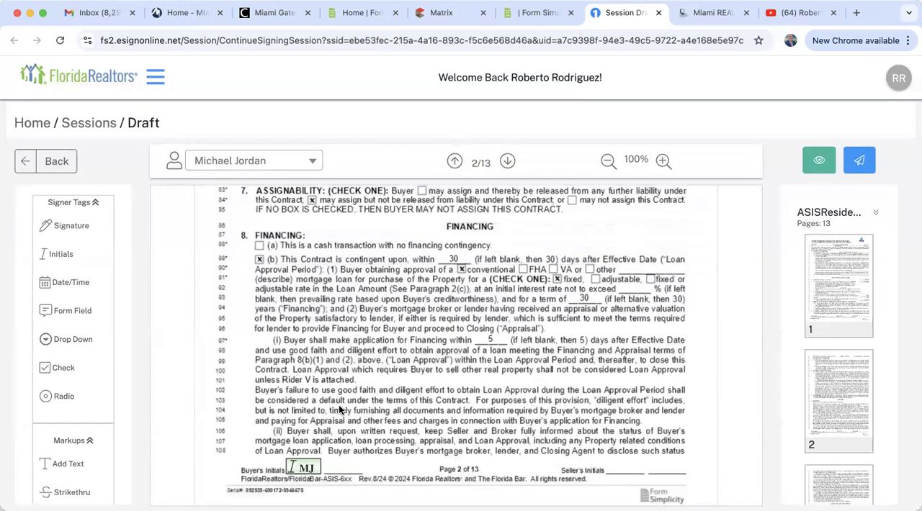
pyautogui.moveTo(81, 225)
pyautogui.mouseDown()
pyautogui.moveTo(389, 350)
pyautogui.moveTo(432, 477)
pyautogui.moveTo(140, 241)
pyautogui.moveTo(66, 239)
pyautogui.moveTo(48, 252)
pyautogui.moveTo(425, 430)
pyautogui.moveTo(352, 440)
pyautogui.moveTo(389, 433)
pyautogui.moveTo(52, 258)
pyautogui.moveTo(313, 308)
pyautogui.moveTo(421, 396)
pyautogui.moveTo(66, 284)
pyautogui.mouseUp()
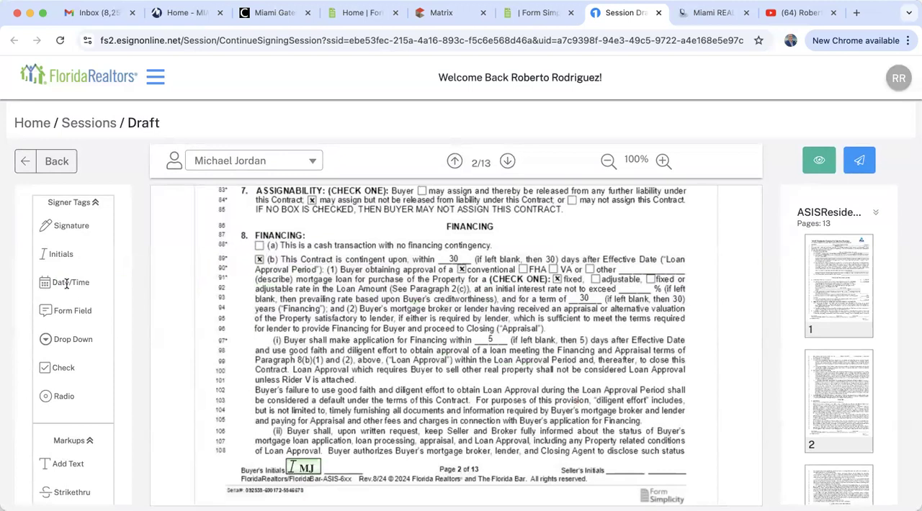
pyautogui.scroll(-3, 79, 378)
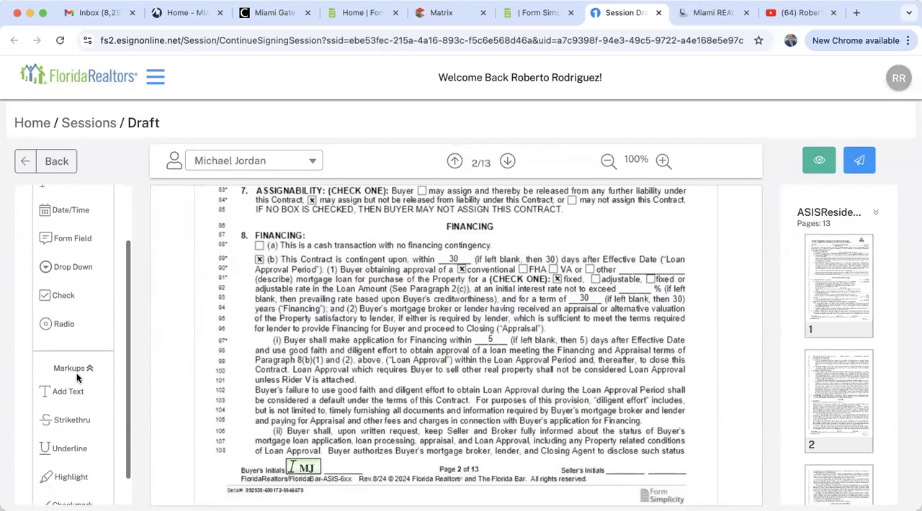
pyautogui.moveTo(74, 392); pyautogui.dragTo(59, 417)
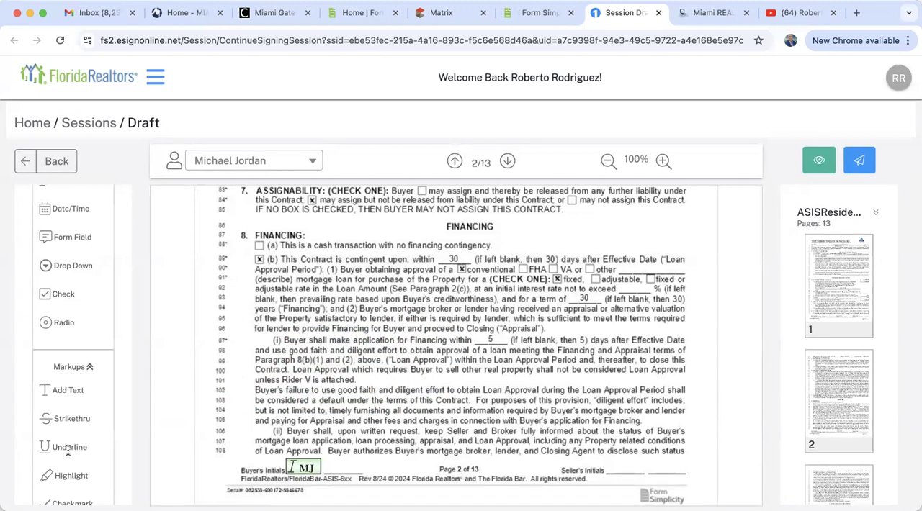
pyautogui.scroll(-2, 67, 450)
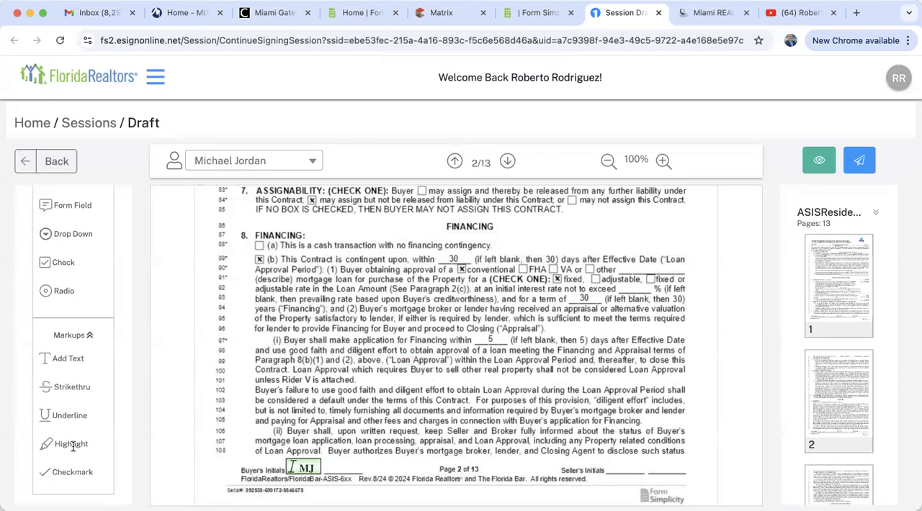
# Check the buyer's initials tags on the pages through page 5 and send the signing session
pyautogui.scroll(-15, 464, 436)
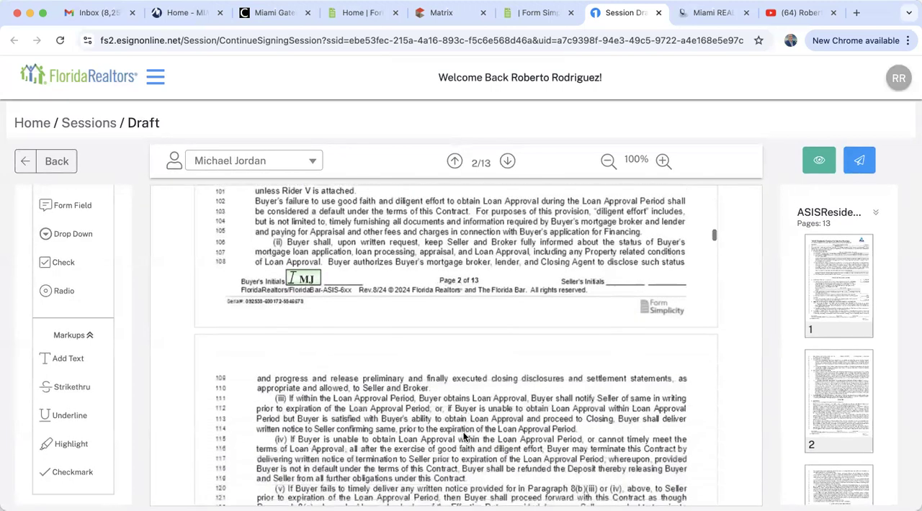
pyautogui.scroll(-15, 465, 436)
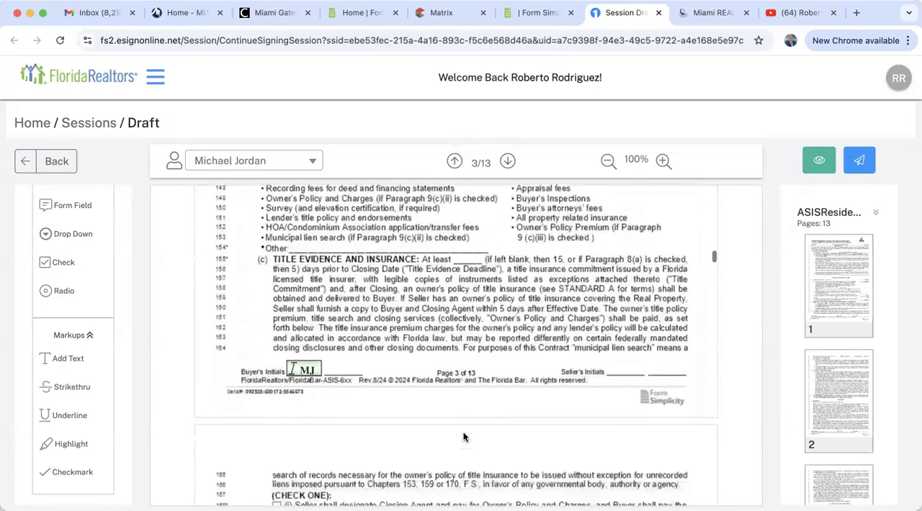
pyautogui.scroll(-5, 464, 436)
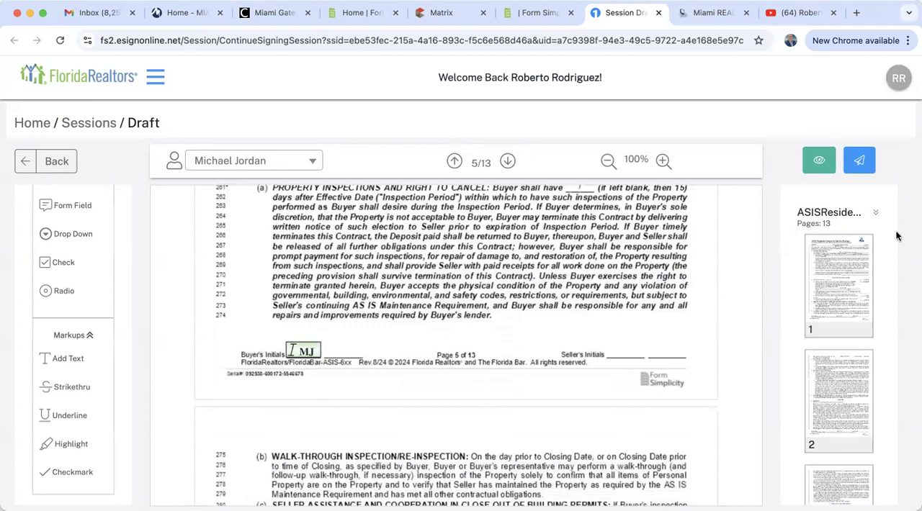
pyautogui.click(859, 162)
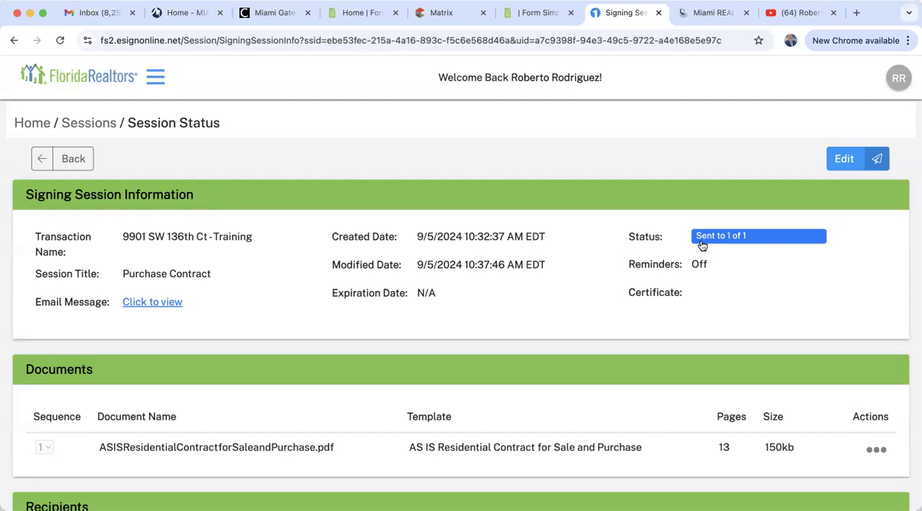
# Switch to the buyer's Yahoo mailbox in a new tab and open the "Signing invite: Purchase Contract" email
pyautogui.click(856, 12)
pyautogui.click(560, 64)
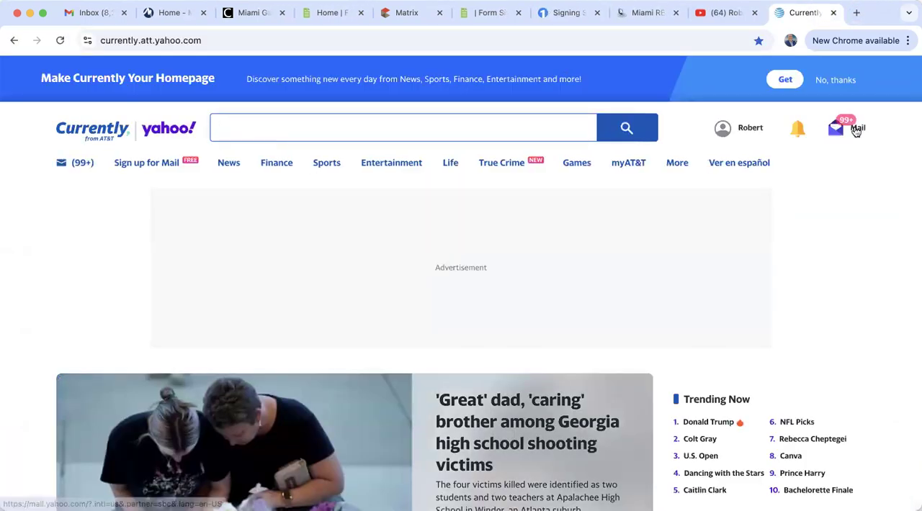
pyautogui.click(837, 129)
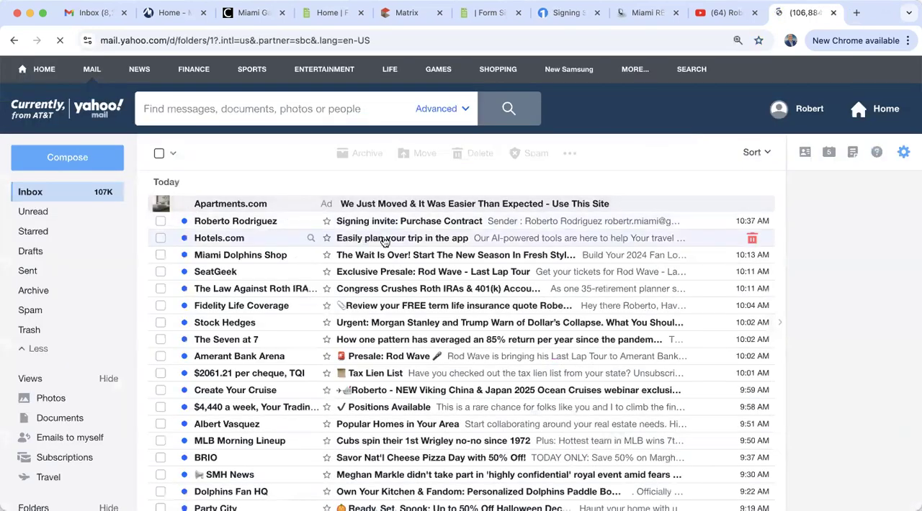
pyautogui.click(421, 222)
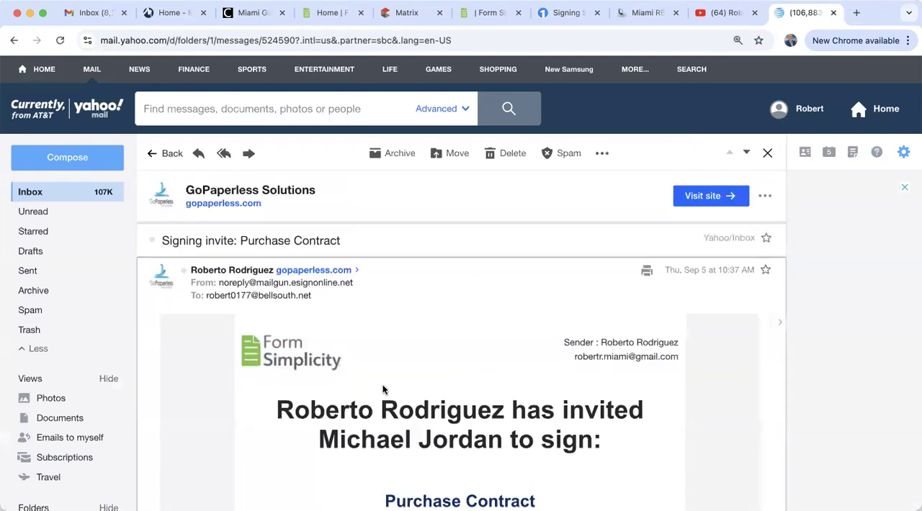
# Read through the signing invitation and follow its Review & Sign link to the signing session
pyautogui.scroll(-4, 383, 390)
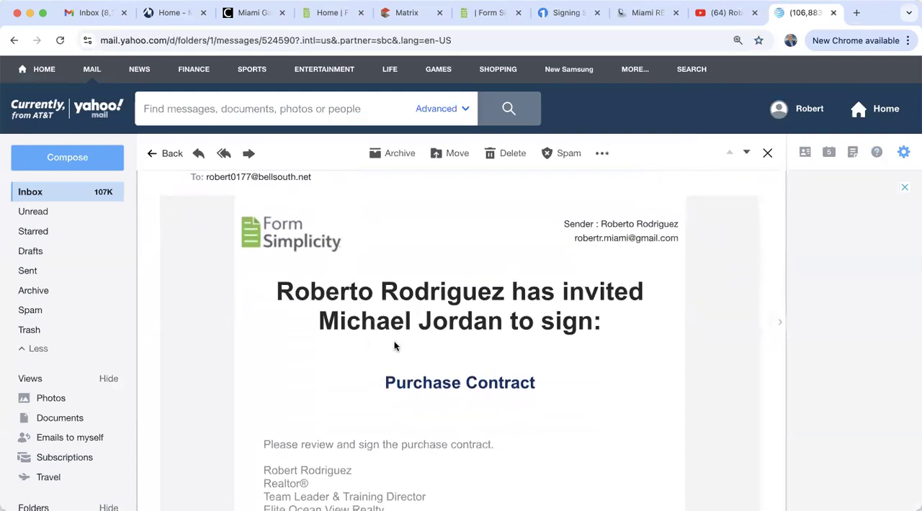
pyautogui.scroll(-3, 519, 330)
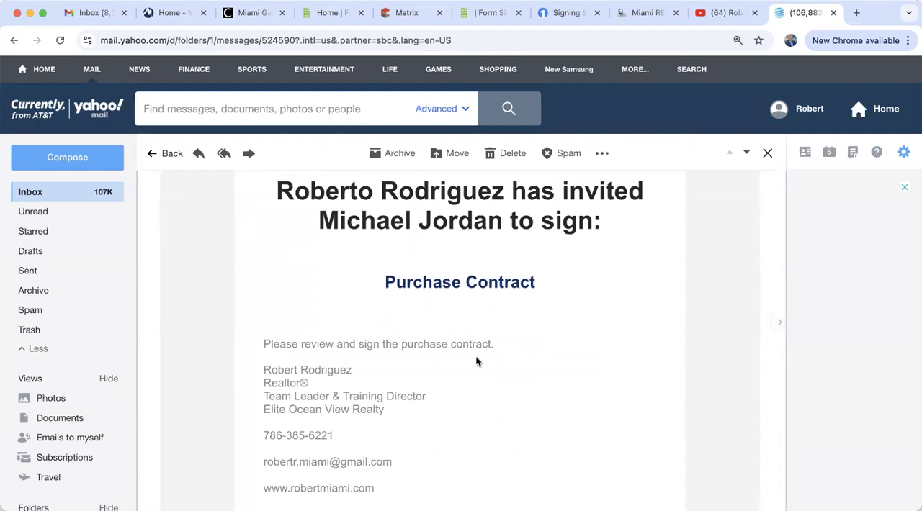
pyautogui.scroll(-2, 475, 360)
pyautogui.scroll(-6, 475, 361)
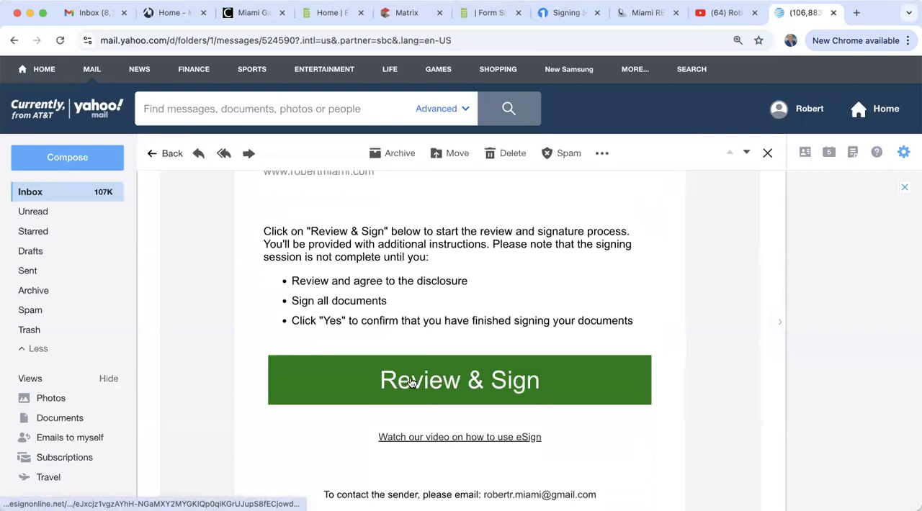
pyautogui.click(501, 387)
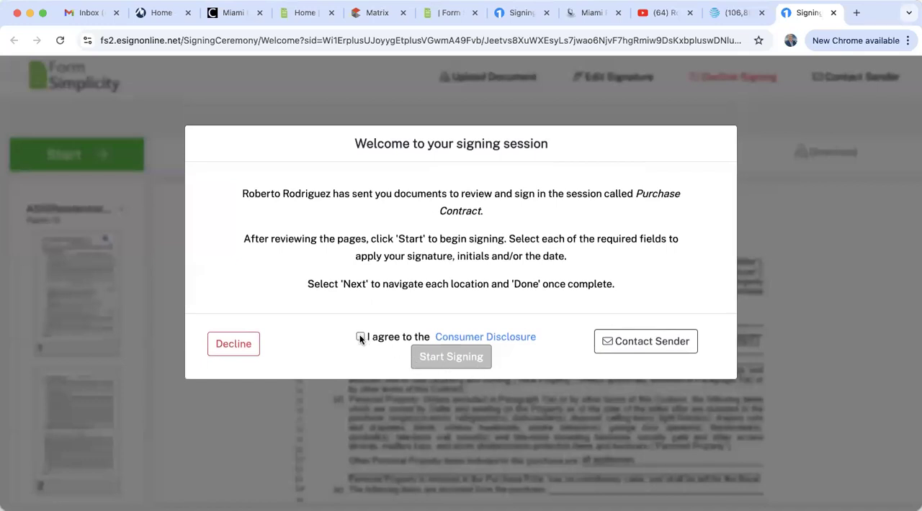
# Agree to the Consumer Disclosure, enter the signing session and look through the opening pages of the contract
pyautogui.click(361, 338)
pyautogui.click(452, 359)
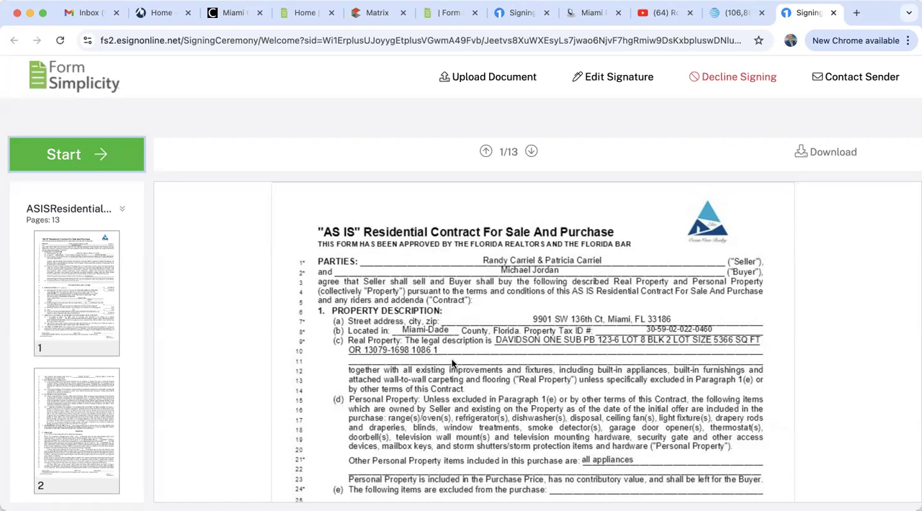
pyautogui.scroll(-1, 452, 364)
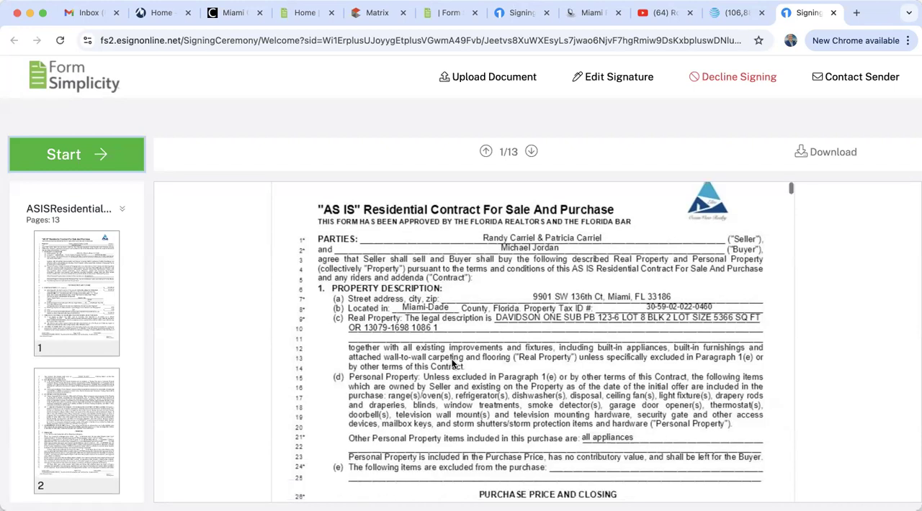
pyautogui.scroll(1, 453, 364)
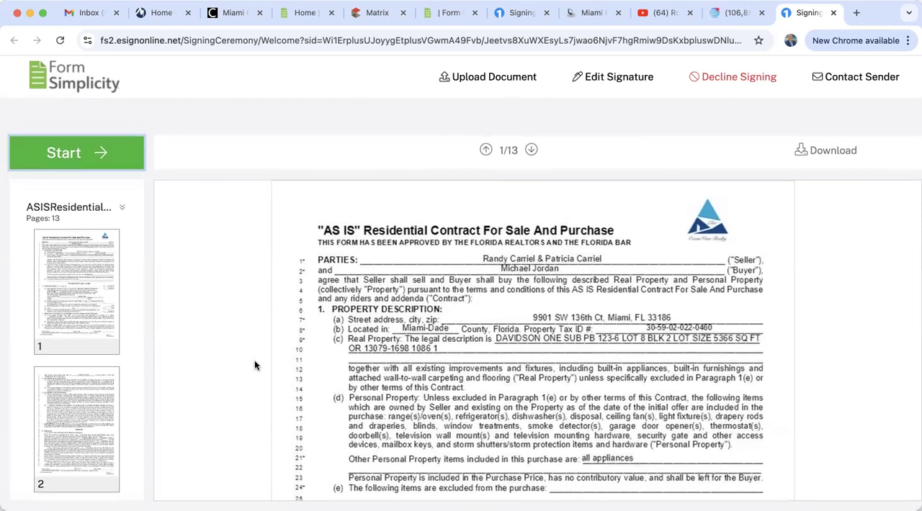
pyautogui.scroll(-20, 463, 406)
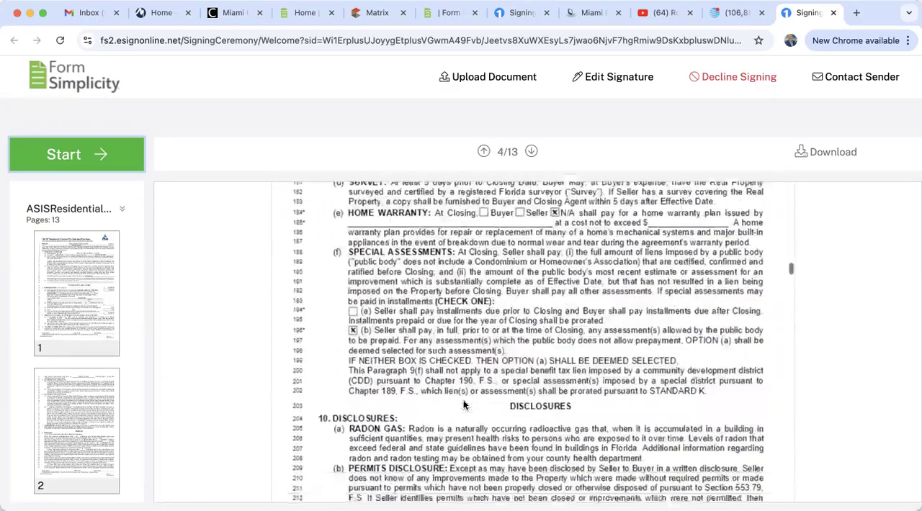
pyautogui.scroll(20, 463, 406)
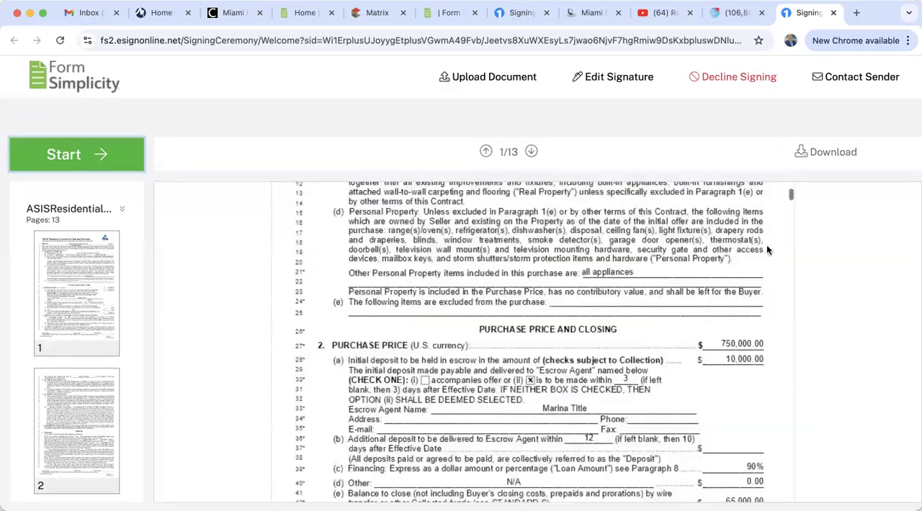
pyautogui.scroll(3, 463, 405)
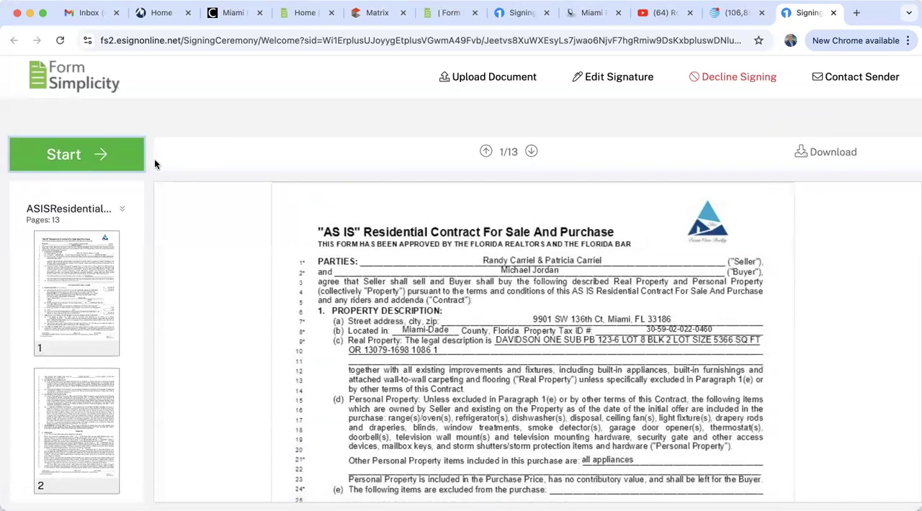
# Start signing and apply the buyer's initials in the tagged fields on pages 1 through 5 of the contract
pyautogui.click(80, 155)
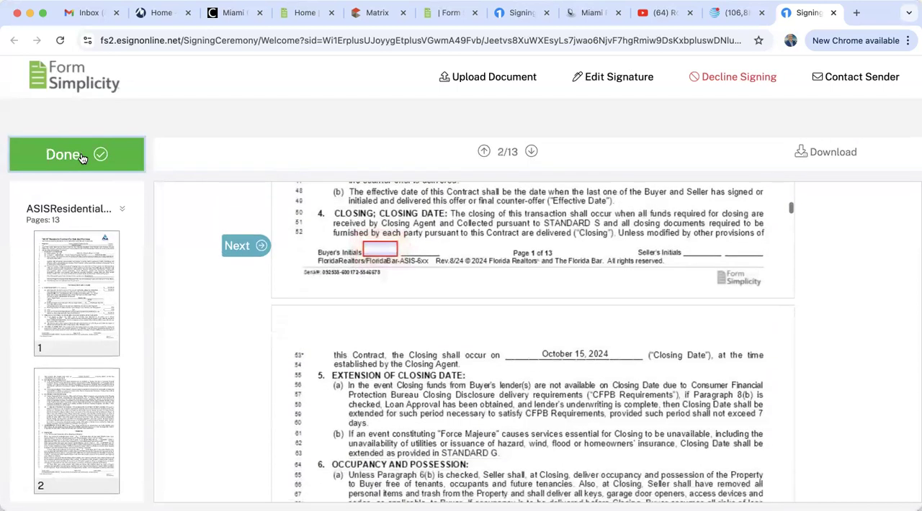
pyautogui.click(368, 248)
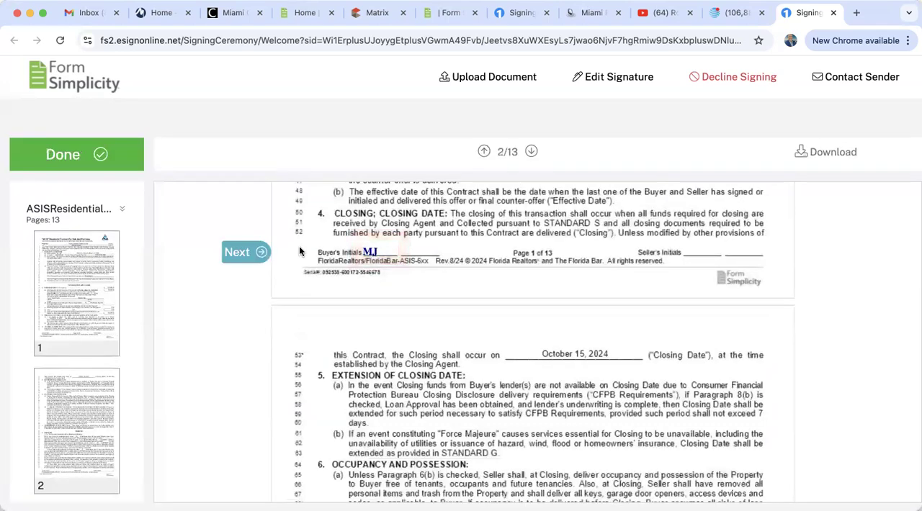
pyautogui.click(255, 252)
pyautogui.click(370, 250)
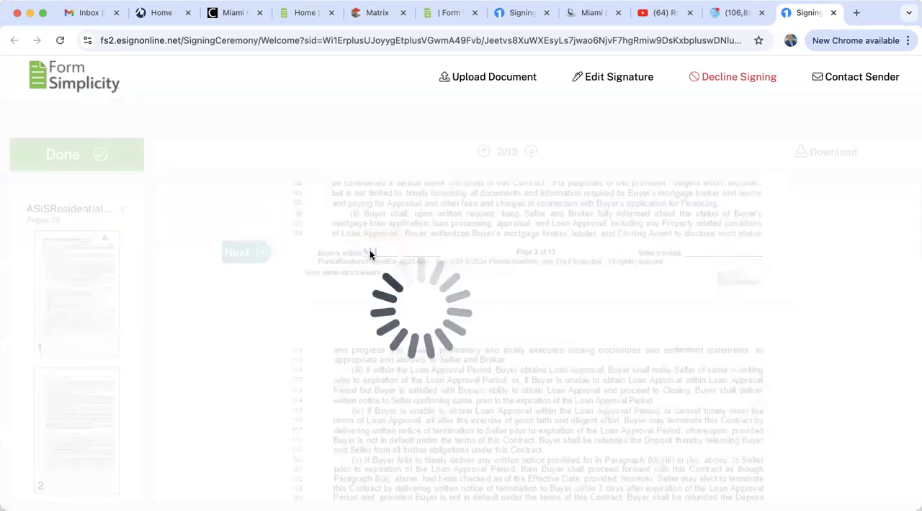
pyautogui.click(251, 253)
pyautogui.click(368, 251)
pyautogui.click(227, 253)
pyautogui.click(379, 251)
pyautogui.click(262, 262)
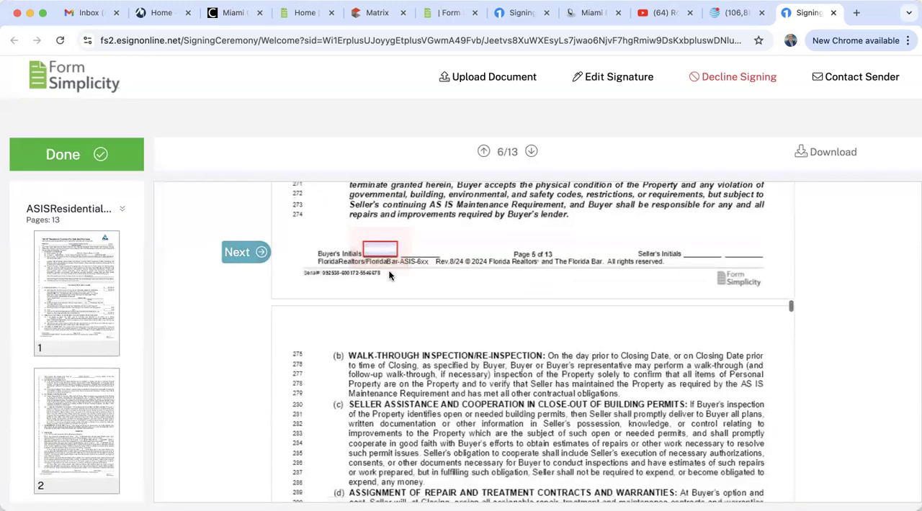
pyautogui.click(371, 256)
# Apply the buyer's initials in the tagged fields on pages 6 through 12 of the contract
pyautogui.click(245, 252)
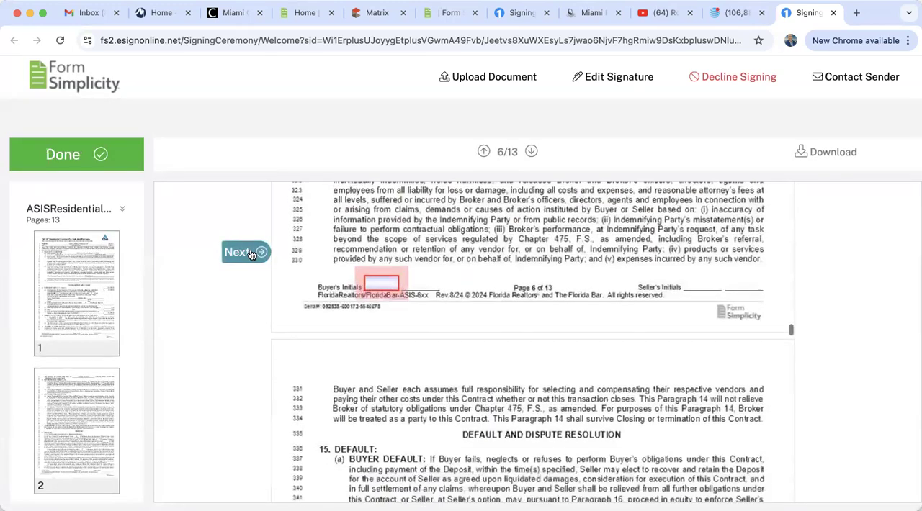
pyautogui.click(378, 254)
pyautogui.click(245, 252)
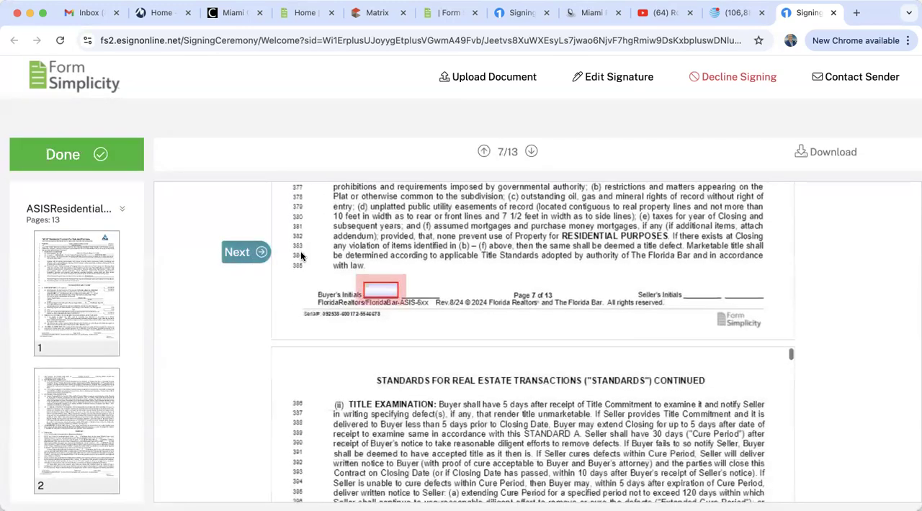
pyautogui.click(380, 251)
pyautogui.click(245, 252)
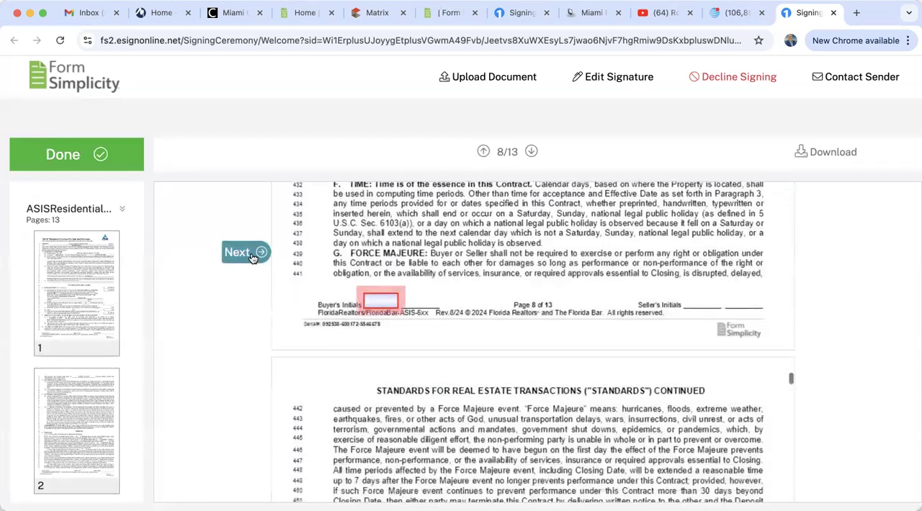
pyautogui.click(378, 247)
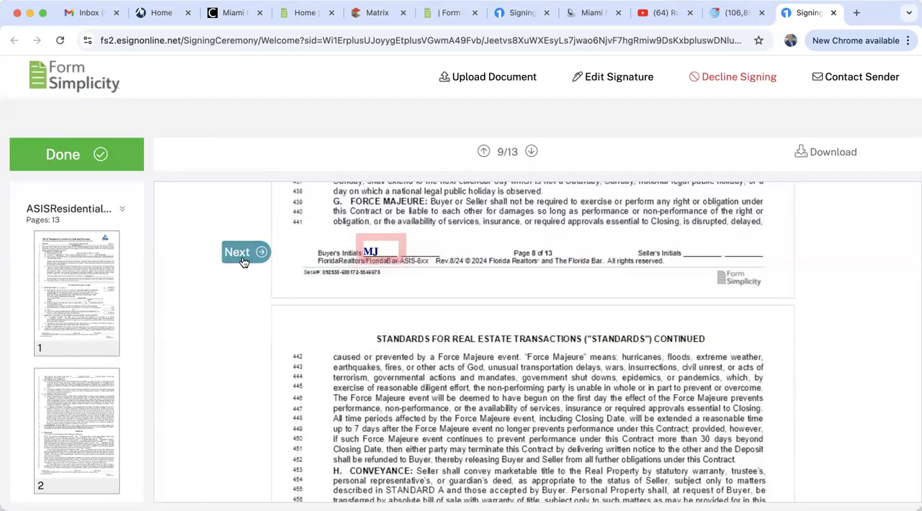
pyautogui.click(249, 253)
pyautogui.click(377, 252)
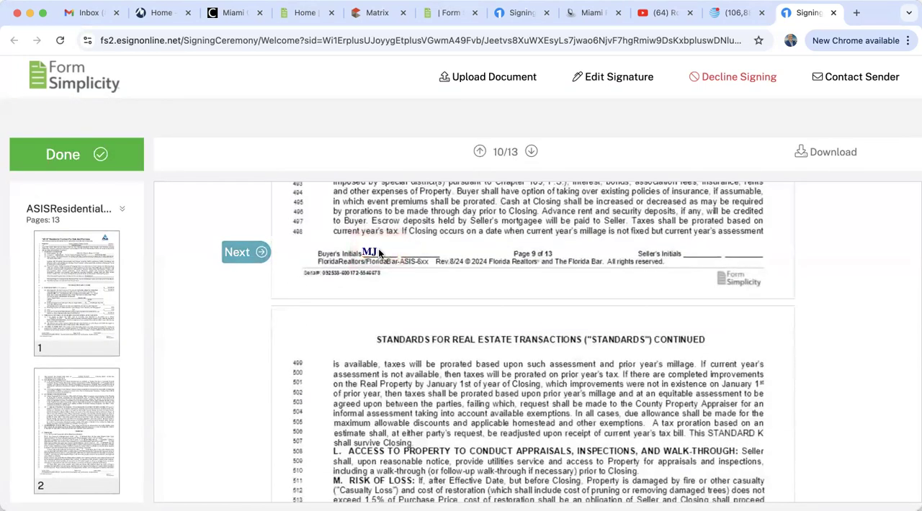
pyautogui.click(237, 253)
pyautogui.click(377, 252)
pyautogui.click(237, 253)
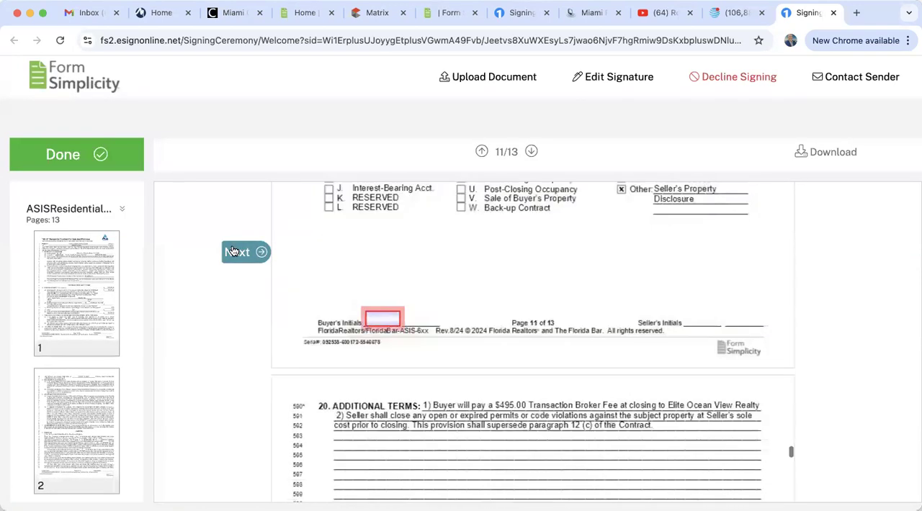
pyautogui.click(372, 254)
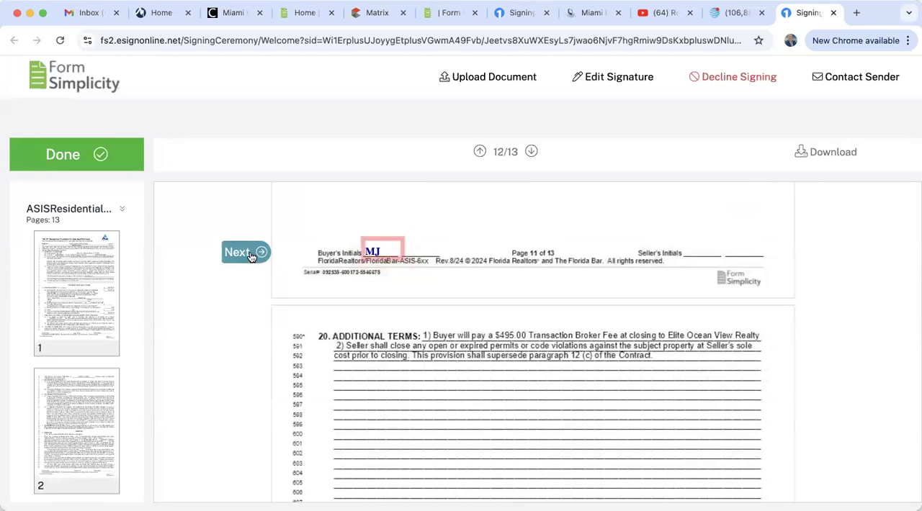
pyautogui.click(247, 253)
pyautogui.click(371, 254)
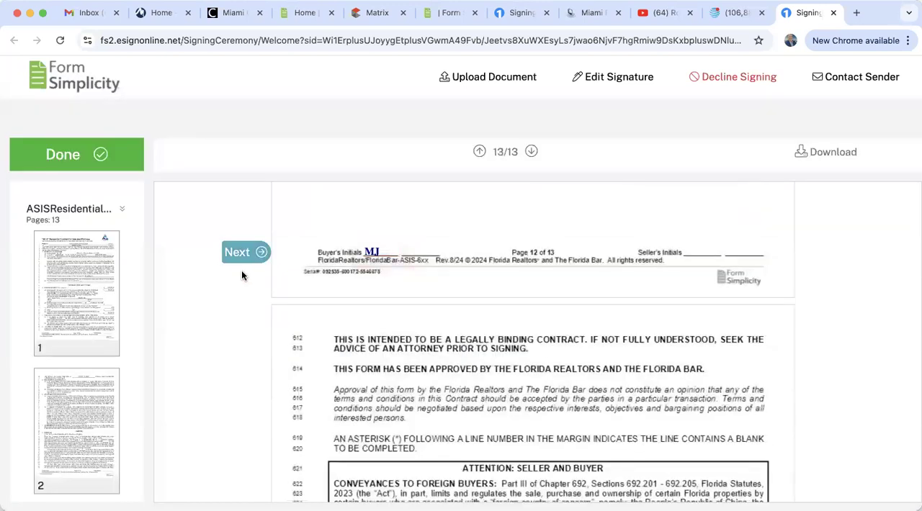
# Apply the buyer's signature and the 09/05/2024 signing date on page 13, and complete the signing session
pyautogui.click(245, 251)
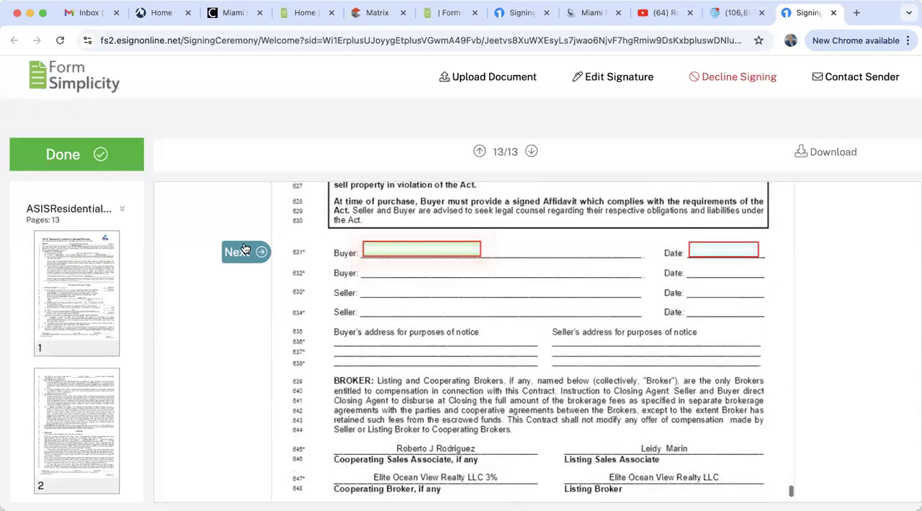
pyautogui.click(382, 249)
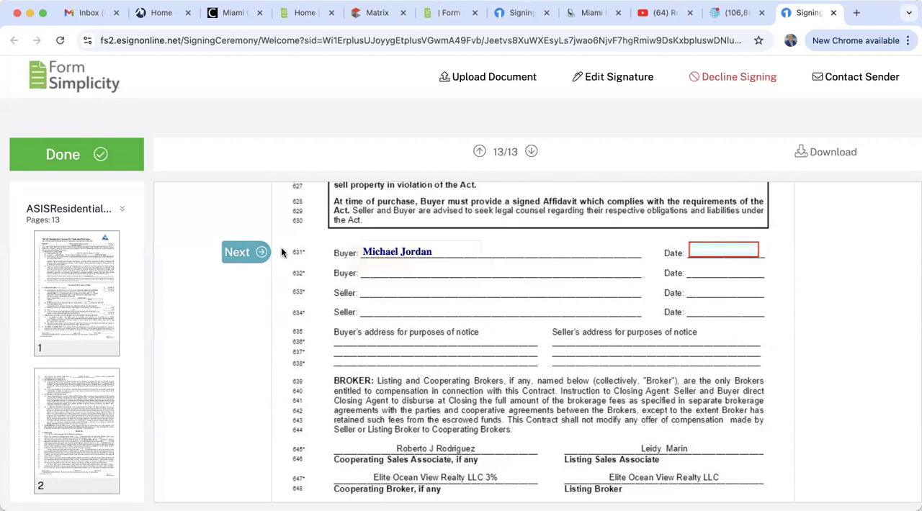
pyautogui.click(245, 252)
pyautogui.click(714, 248)
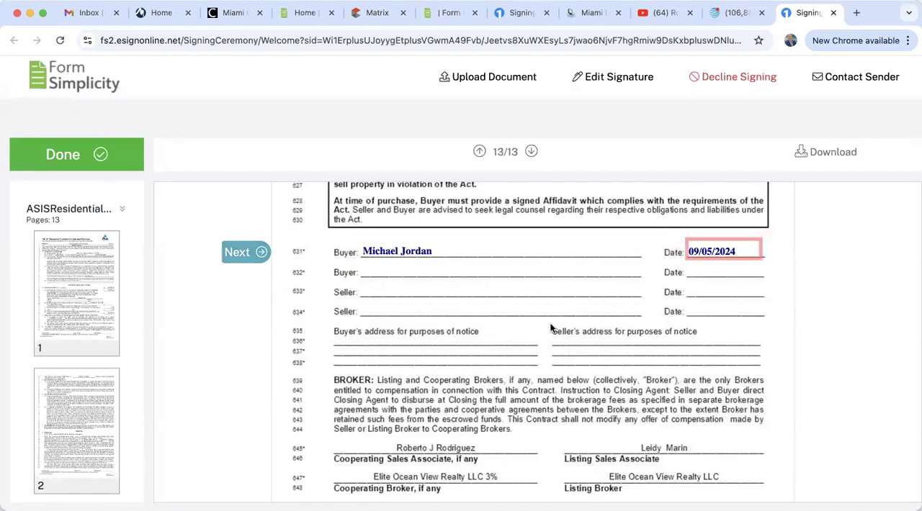
pyautogui.click(248, 252)
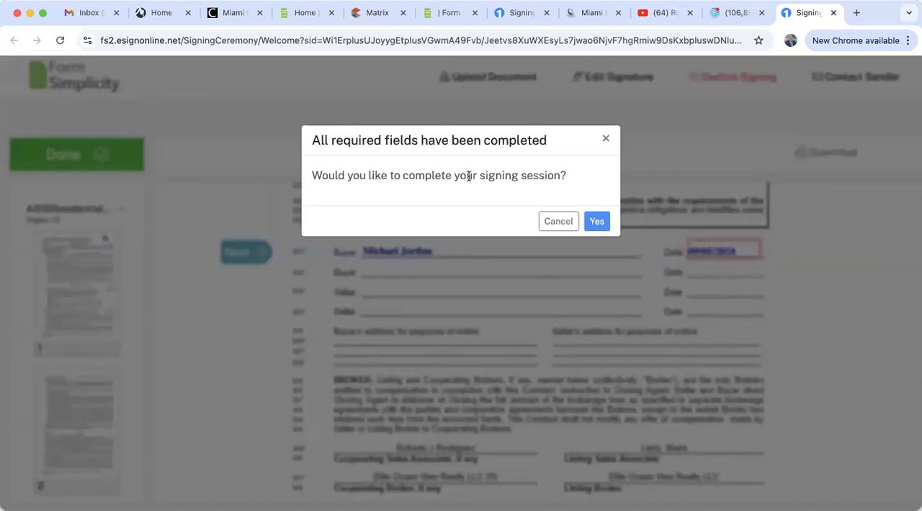
pyautogui.click(598, 223)
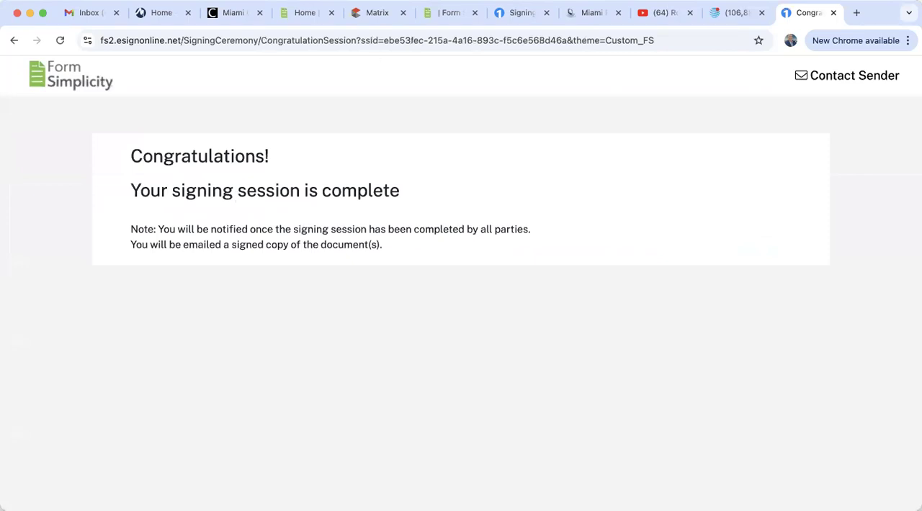
# Check the buyer's Yahoo inbox and, after closing the blank message, the agent's refreshed Gmail inbox for signing notifications
pyautogui.click(735, 13)
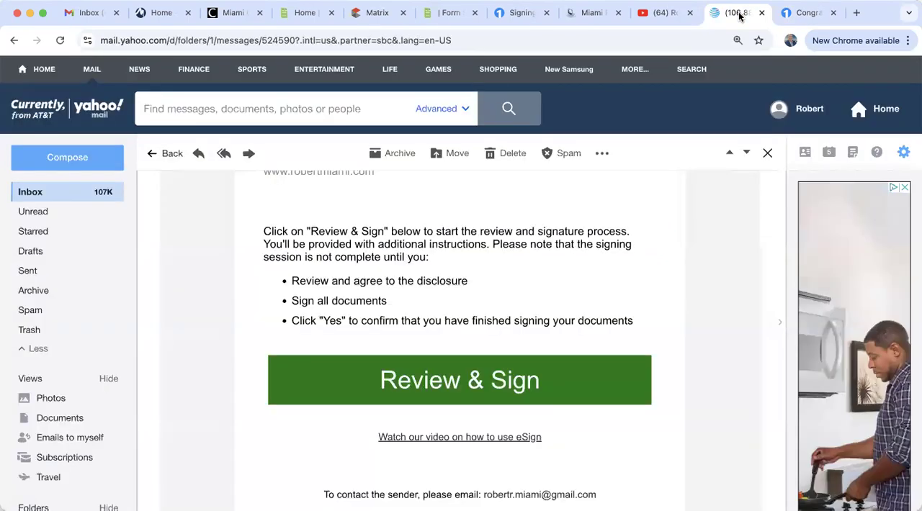
pyautogui.click(39, 197)
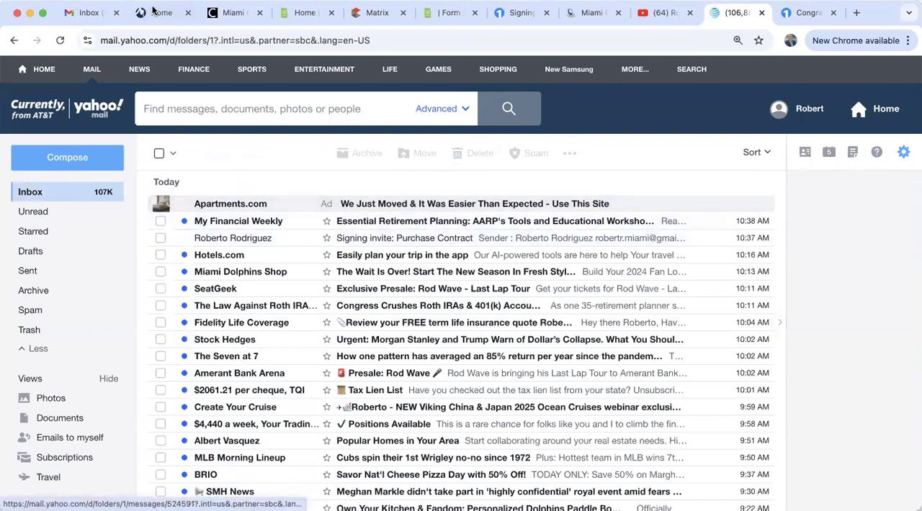
pyautogui.click(90, 13)
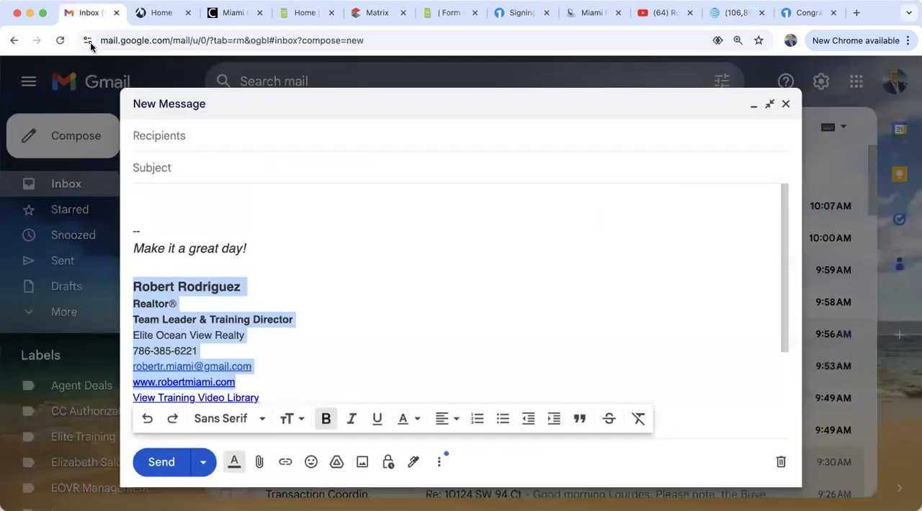
pyautogui.click(786, 103)
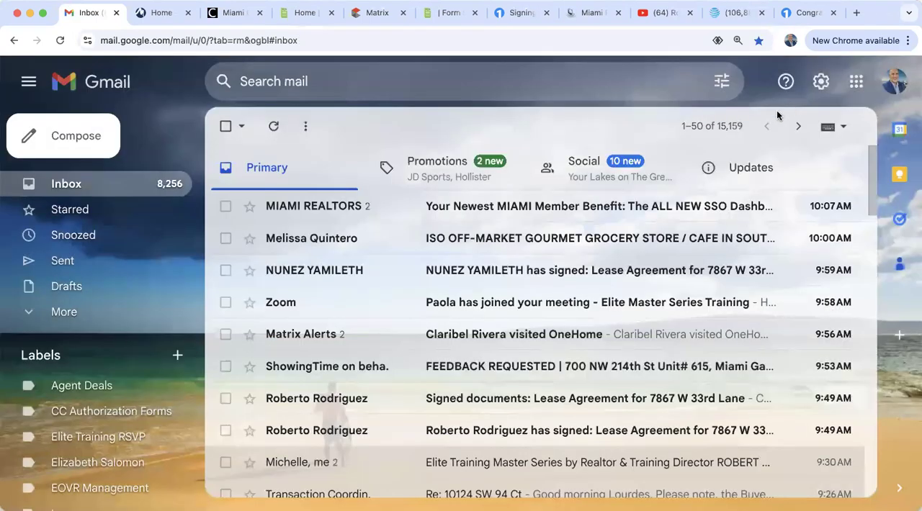
pyautogui.click(77, 189)
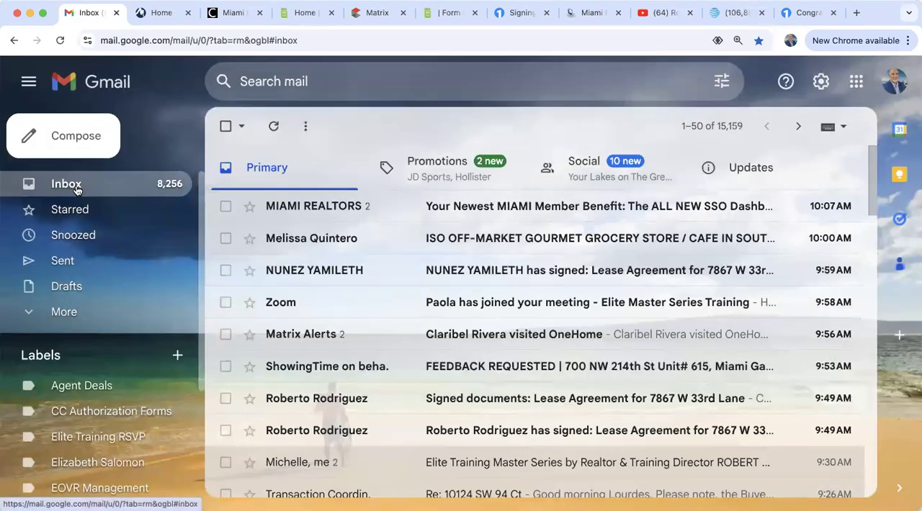
pyautogui.click(62, 41)
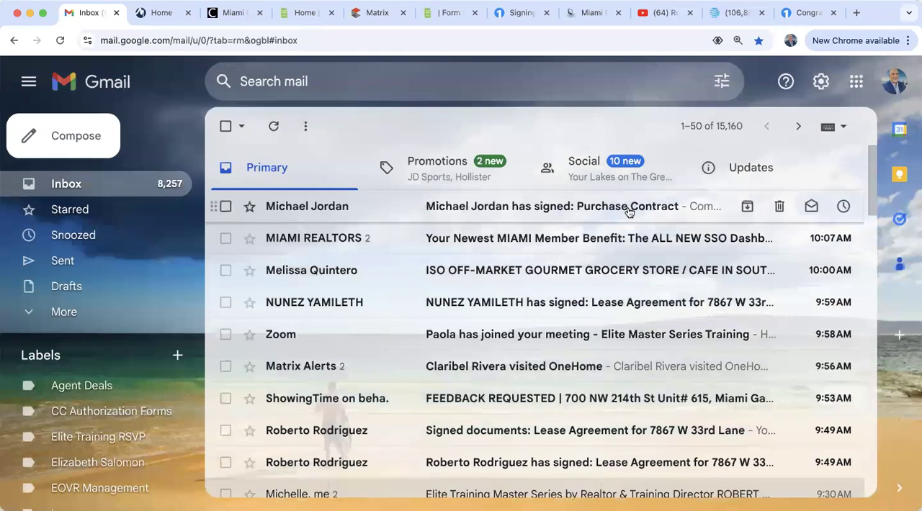
# Read the "has signed: Purchase Contract" notification email and return to the Gmail inbox
pyautogui.click(629, 211)
pyautogui.scroll(-5, 585, 391)
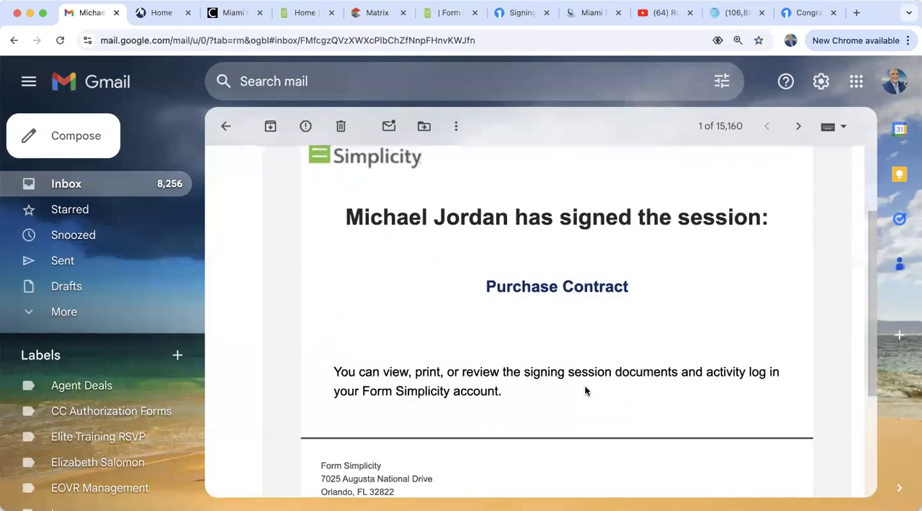
pyautogui.scroll(5, 584, 391)
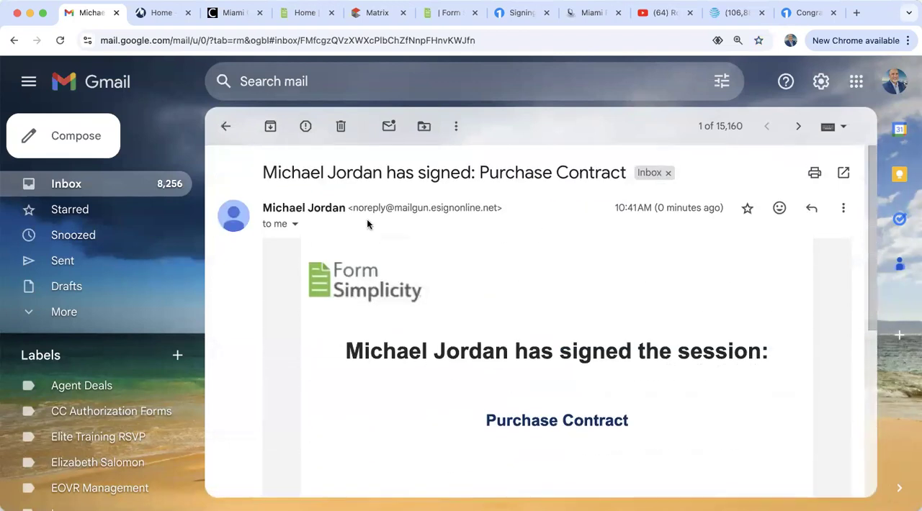
pyautogui.click(227, 127)
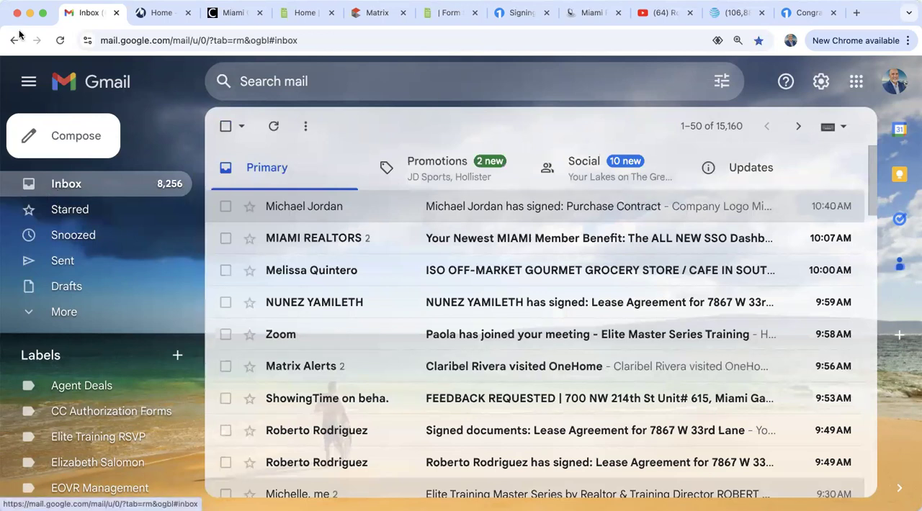
# Refresh the Gmail inbox to look for further signing emails, and reopen the Purchase Contract notification to review it
pyautogui.click(60, 41)
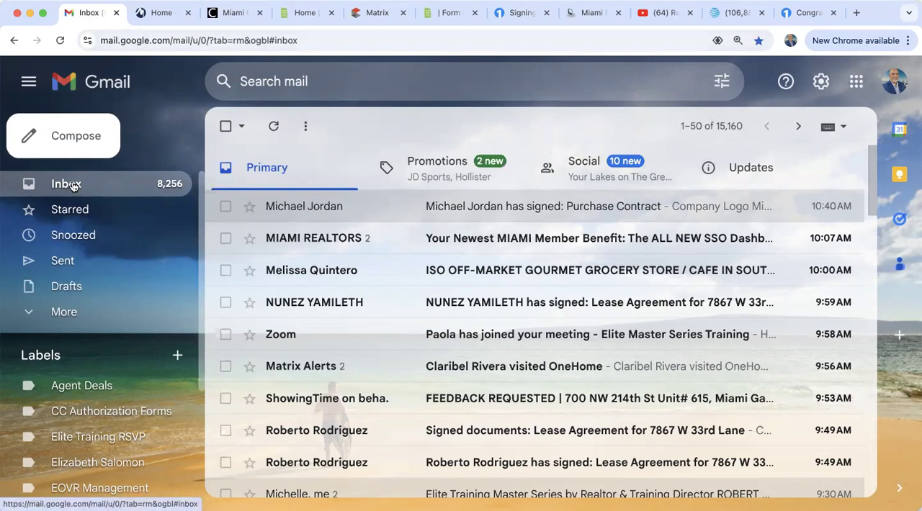
pyautogui.click(60, 40)
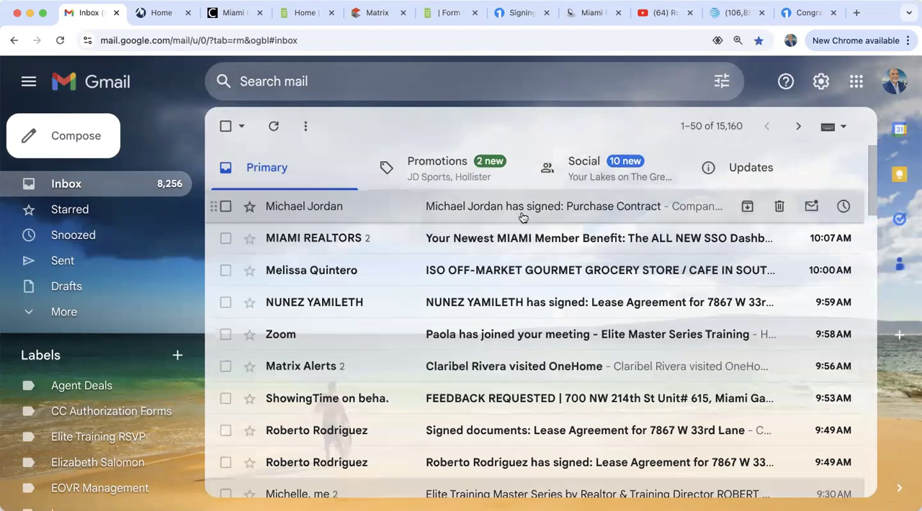
pyautogui.click(545, 211)
pyautogui.scroll(-5, 492, 338)
pyautogui.scroll(-2, 491, 350)
pyautogui.scroll(10, 492, 350)
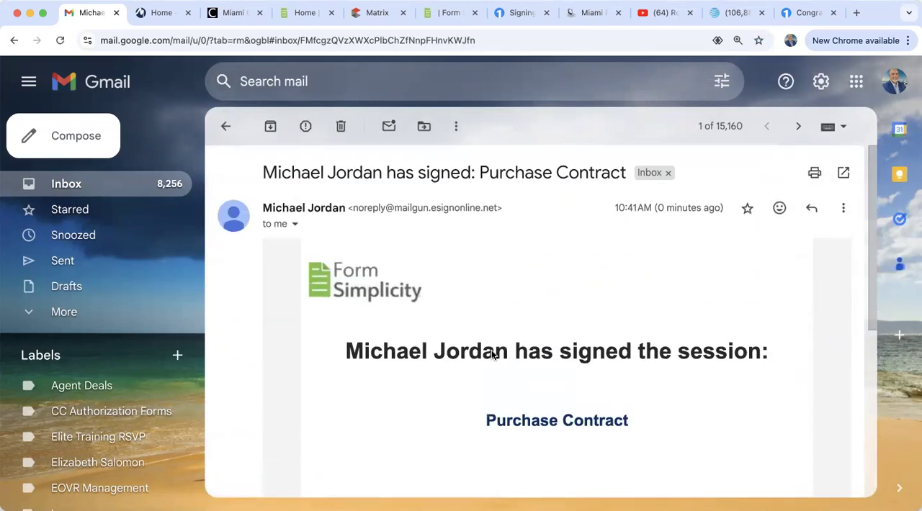
# Return to the Gmail inbox, switch to the buyer's Yahoo mail, and read the "Signed documents: Purchase Contract" email
pyautogui.click(226, 126)
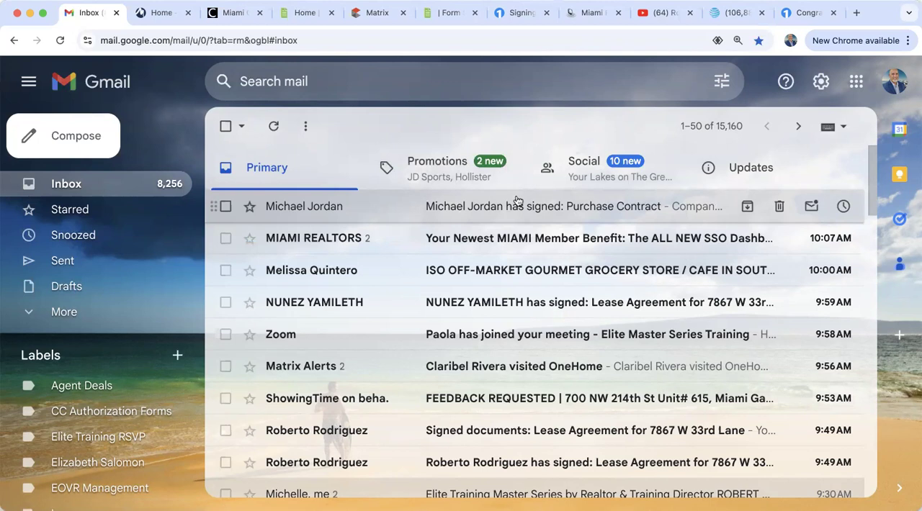
pyautogui.click(742, 12)
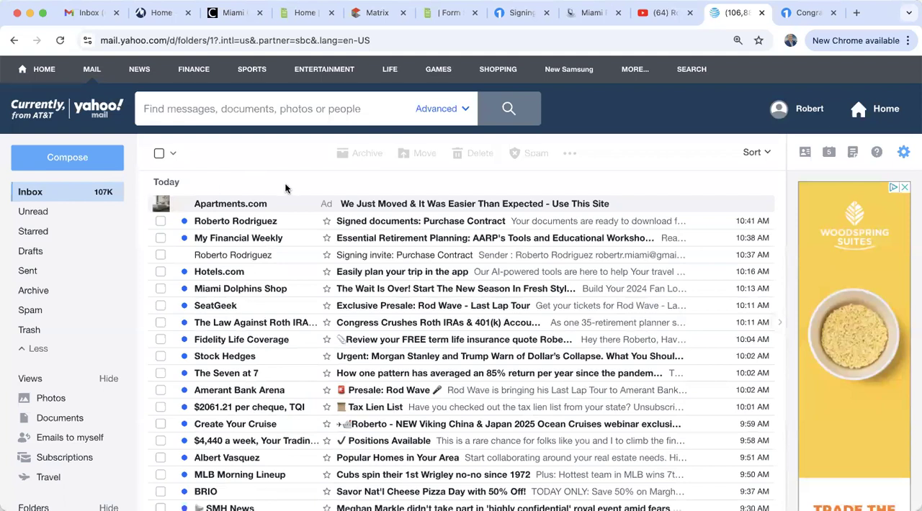
pyautogui.click(581, 227)
pyautogui.scroll(-2, 482, 379)
pyautogui.scroll(-3, 482, 378)
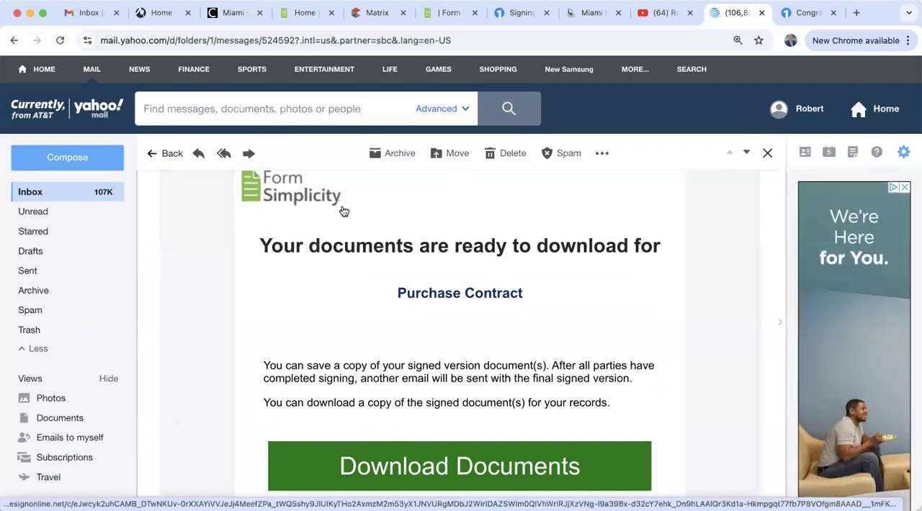
# Check Gmail's Spam folder for the missing signed-documents email and return to the inbox
pyautogui.click(89, 13)
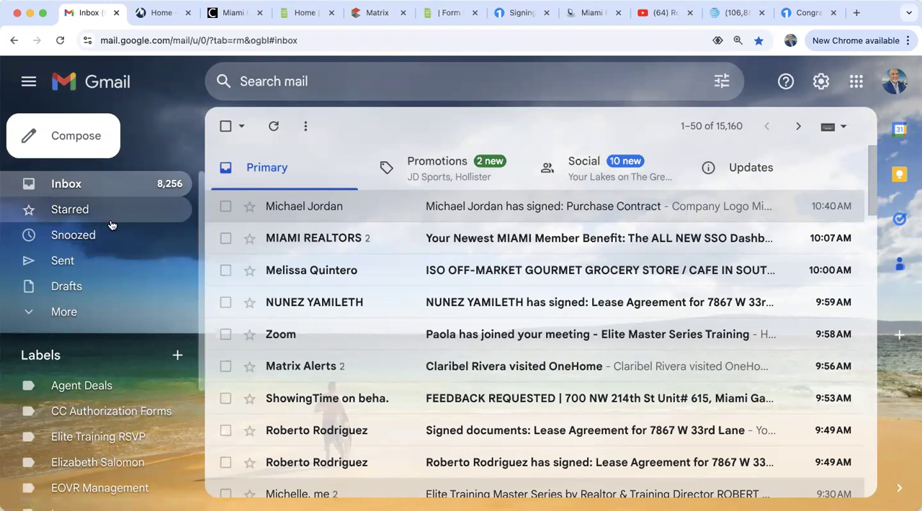
pyautogui.click(65, 313)
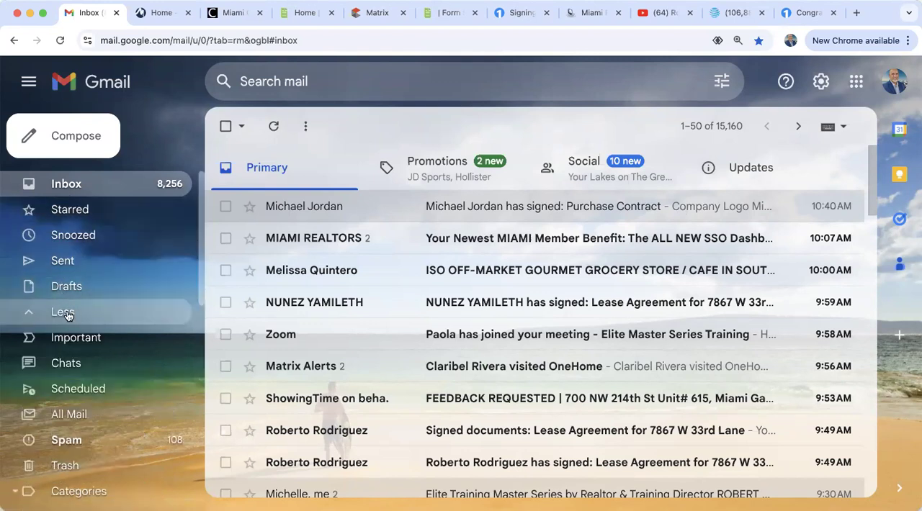
pyautogui.click(77, 448)
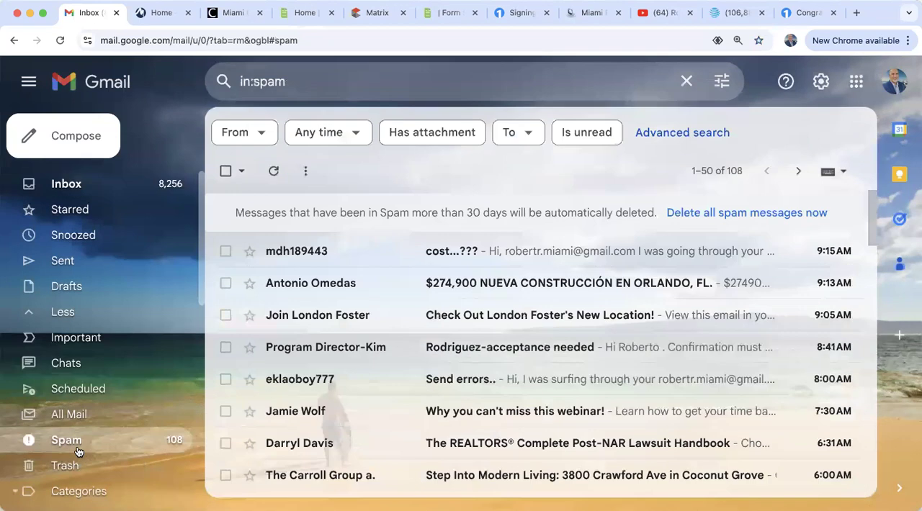
pyautogui.click(76, 189)
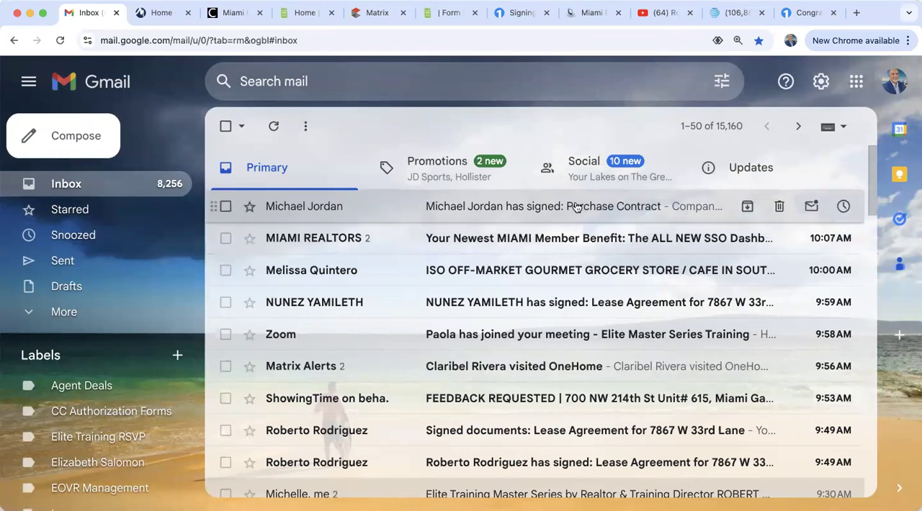
# Close the extra Form Simplicity home tab and open the training purchase transaction at its forms and files
pyautogui.click(447, 17)
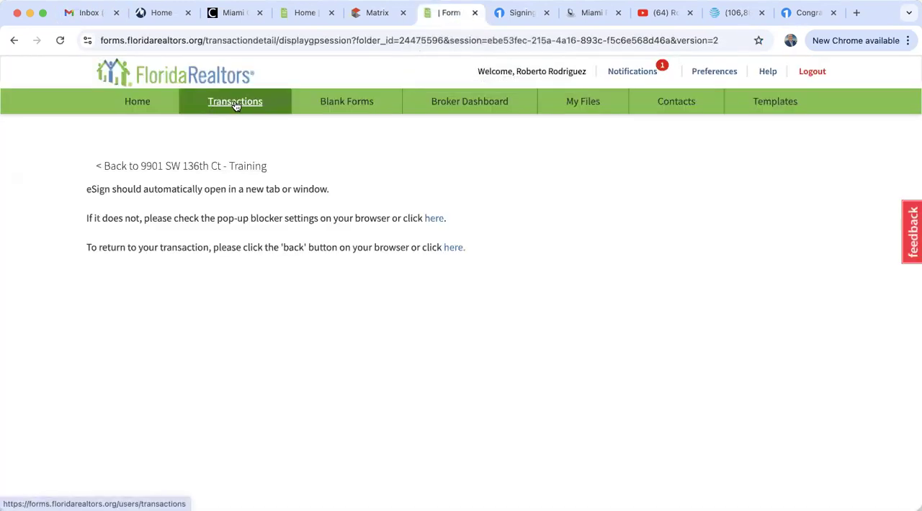
pyautogui.click(331, 12)
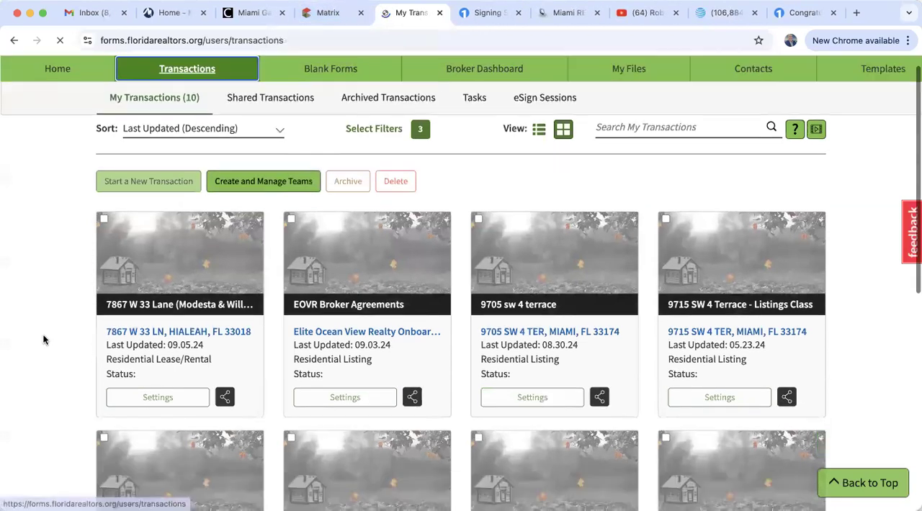
pyautogui.scroll(-3, 42, 335)
pyautogui.scroll(3, 43, 334)
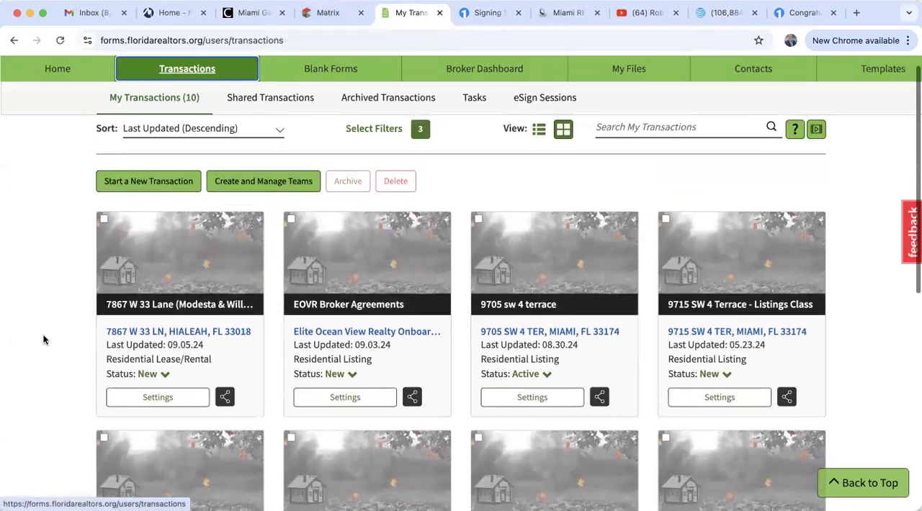
pyautogui.click(134, 104)
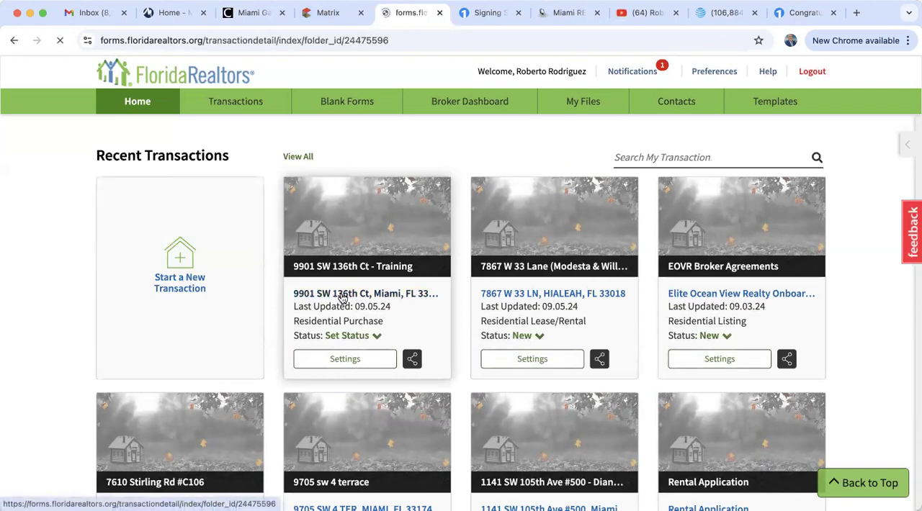
pyautogui.scroll(-5, 342, 299)
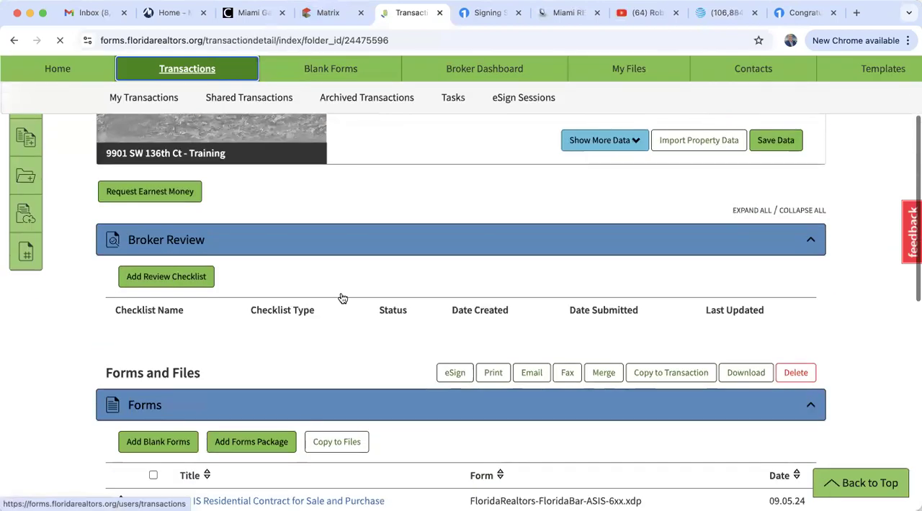
pyautogui.scroll(-3, 96, 366)
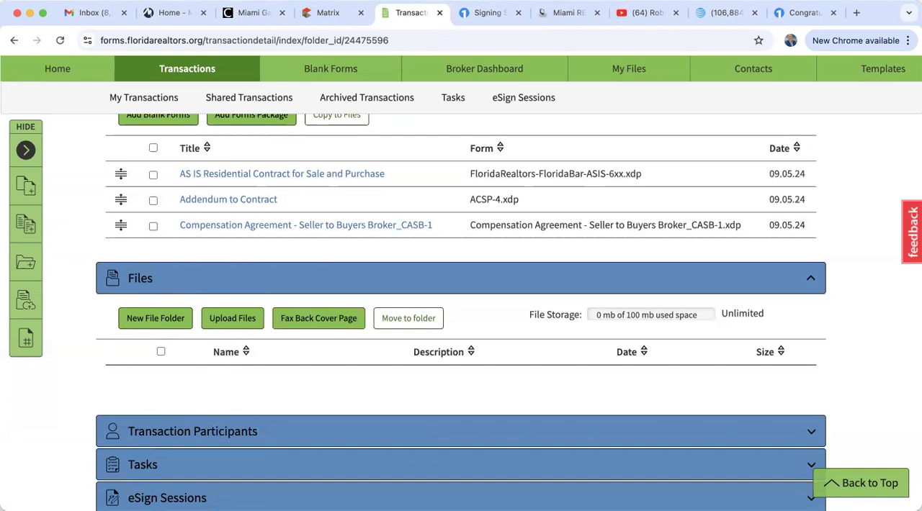
# Close the signing session tab and the Congratulations completion tab, and recheck the Gmail inbox
pyautogui.click(519, 13)
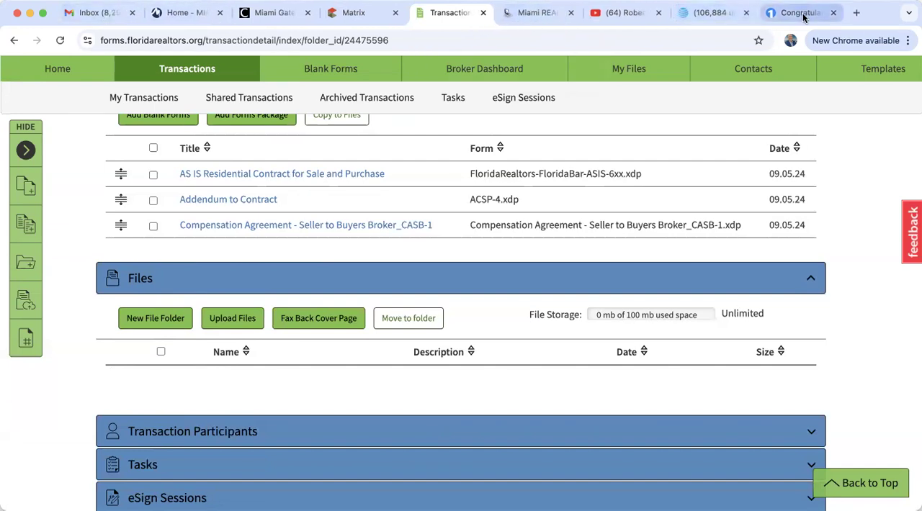
pyautogui.click(801, 13)
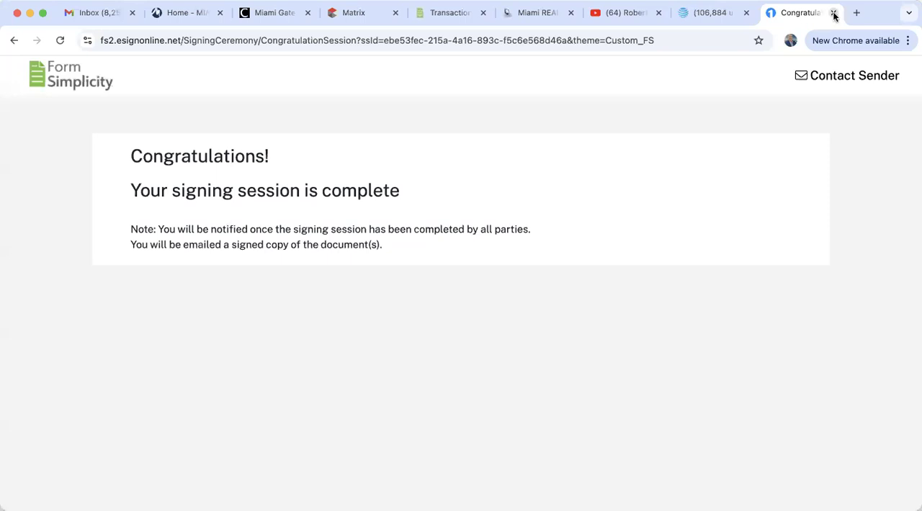
pyautogui.click(833, 13)
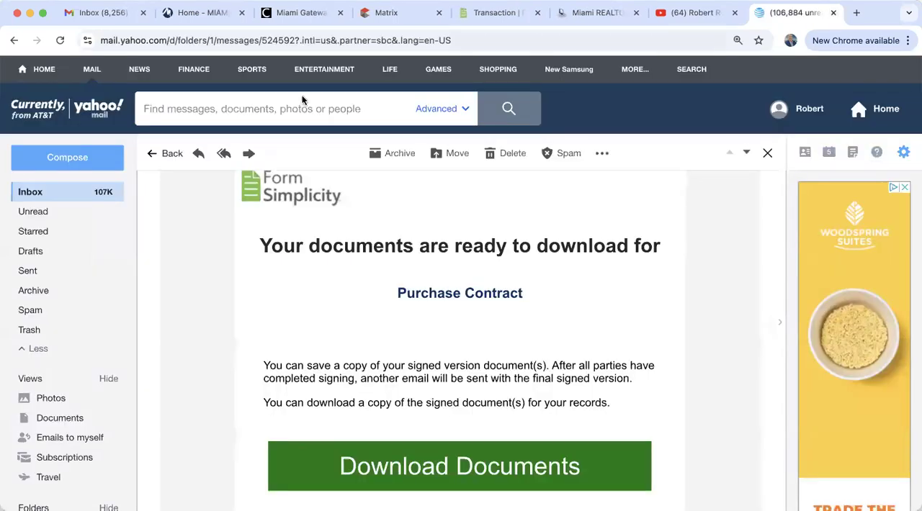
pyautogui.click(84, 19)
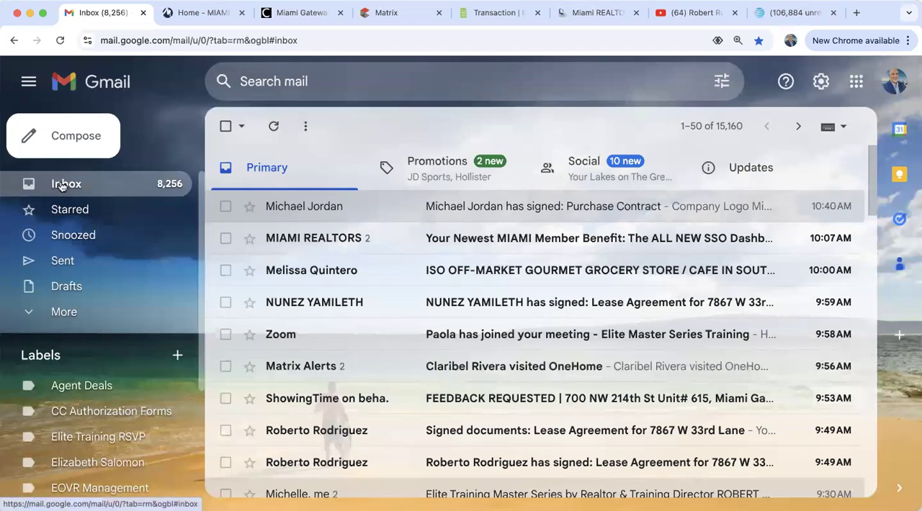
# Switch back to Form Simplicity, open the recent W 33 Lane lease transaction, and examine its Files section
pyautogui.click(503, 15)
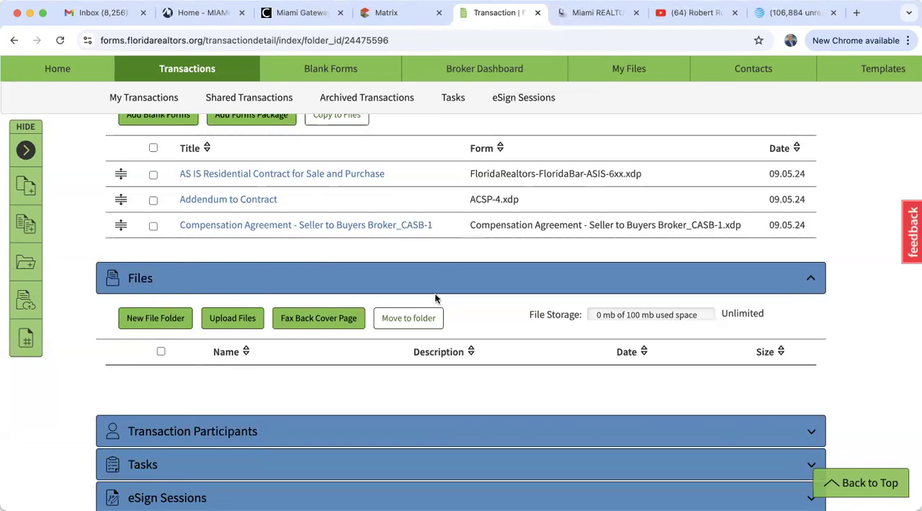
pyautogui.scroll(10, 435, 299)
pyautogui.click(144, 102)
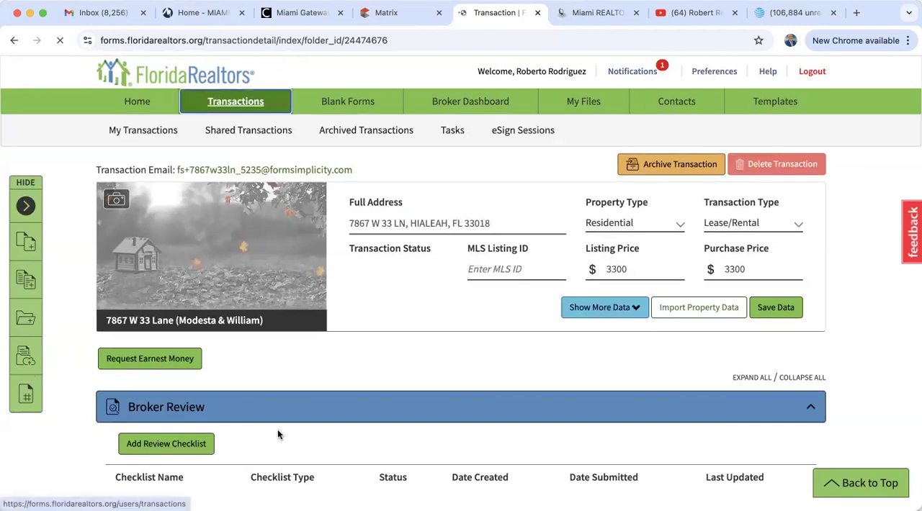
pyautogui.scroll(-6, 277, 431)
pyautogui.scroll(-3, 277, 430)
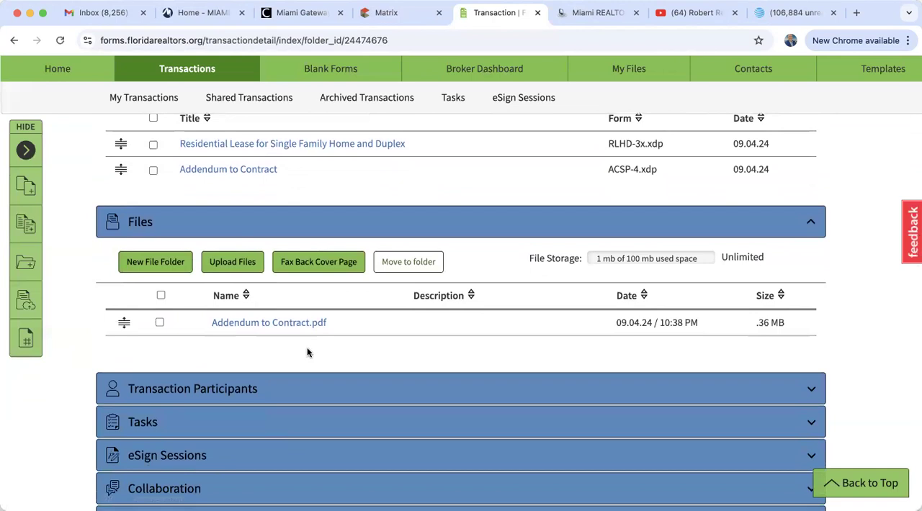
# Open the EOVR Broker Agreements transaction from the home page and examine the signed PDFs and certificates in its Files section
pyautogui.scroll(10, 306, 351)
pyautogui.click(136, 104)
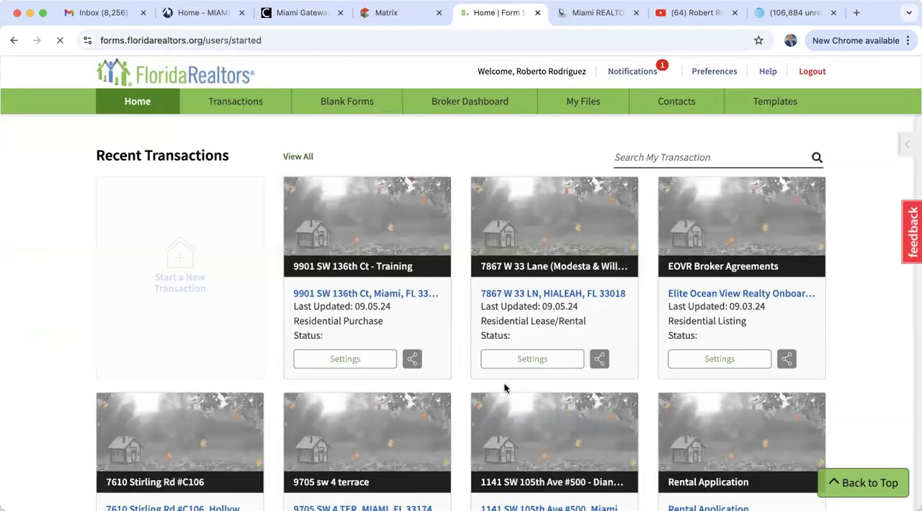
pyautogui.scroll(-3, 504, 385)
pyautogui.scroll(-2, 505, 385)
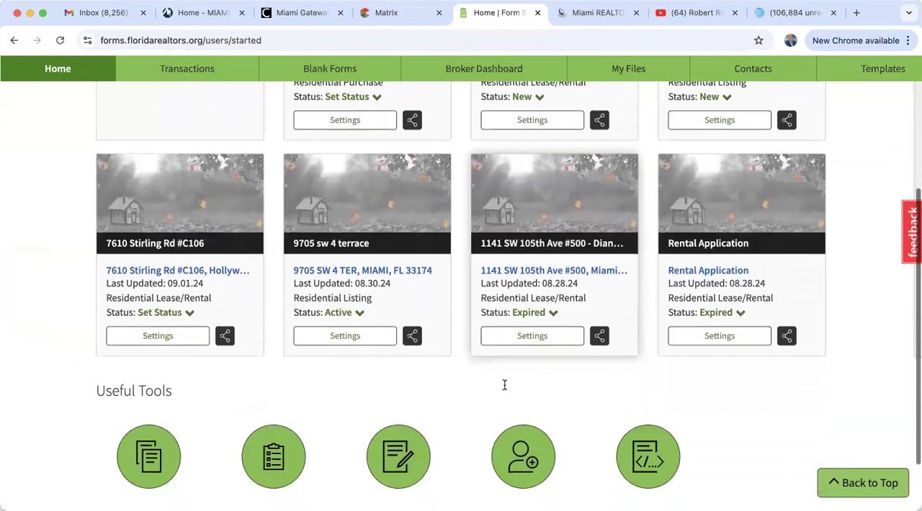
pyautogui.scroll(3, 505, 382)
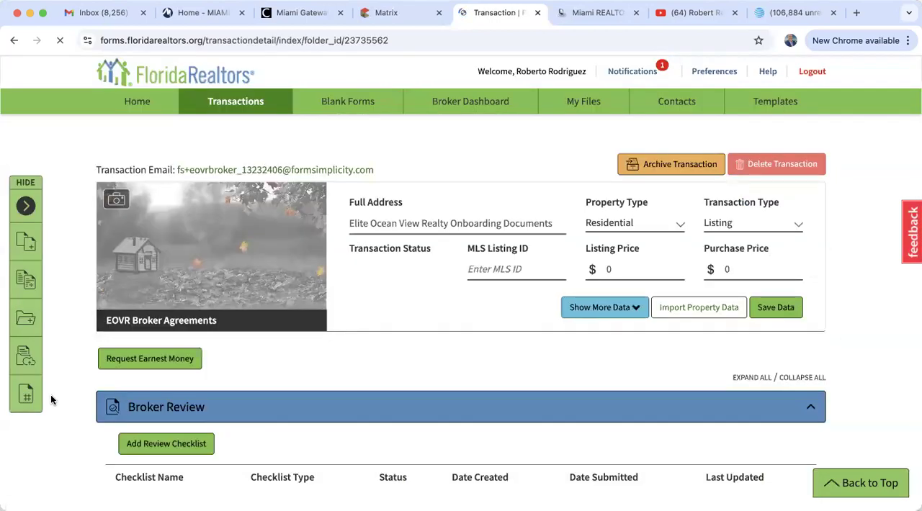
pyautogui.scroll(-9, 50, 400)
pyautogui.scroll(3, 51, 399)
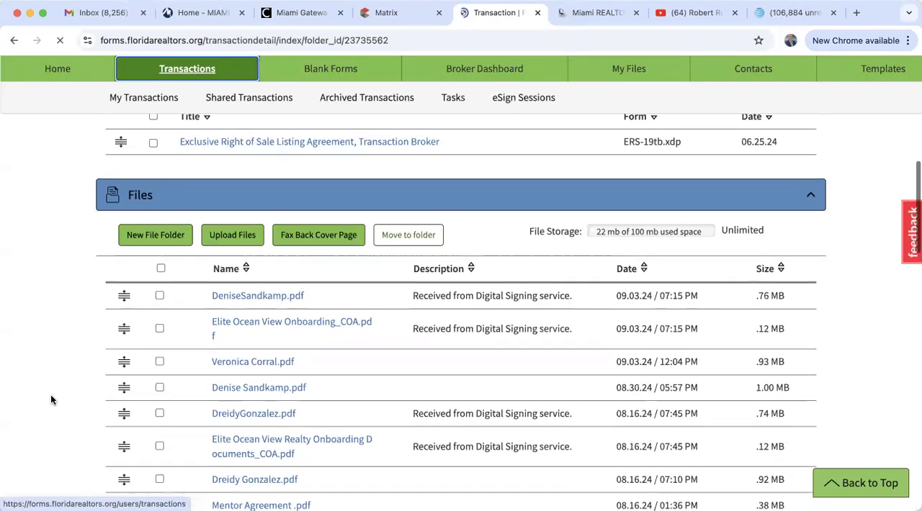
pyautogui.scroll(-3, 175, 309)
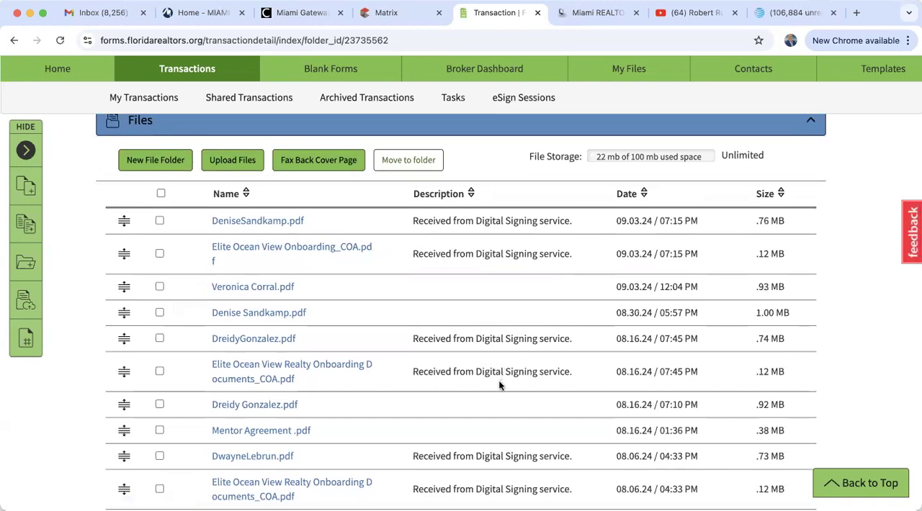
pyautogui.scroll(-2, 477, 345)
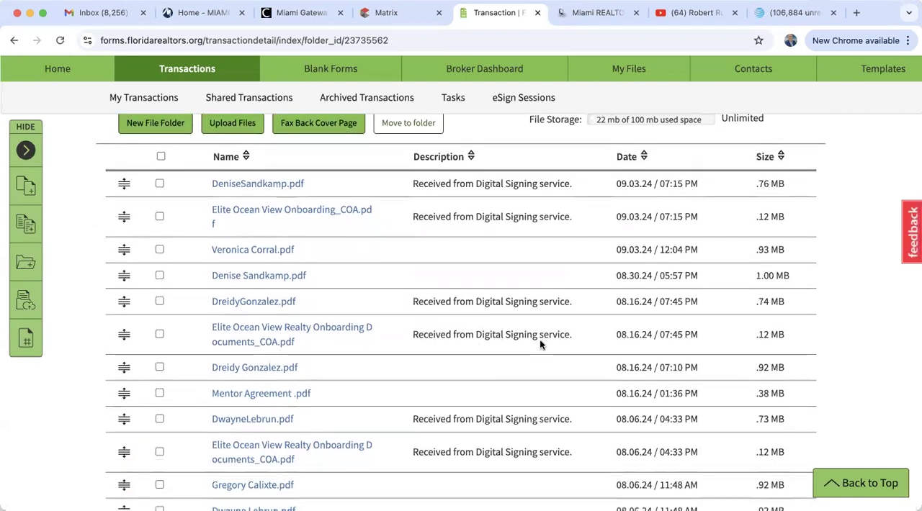
pyautogui.scroll(-3, 504, 432)
pyautogui.scroll(2, 487, 449)
pyautogui.scroll(10, 484, 325)
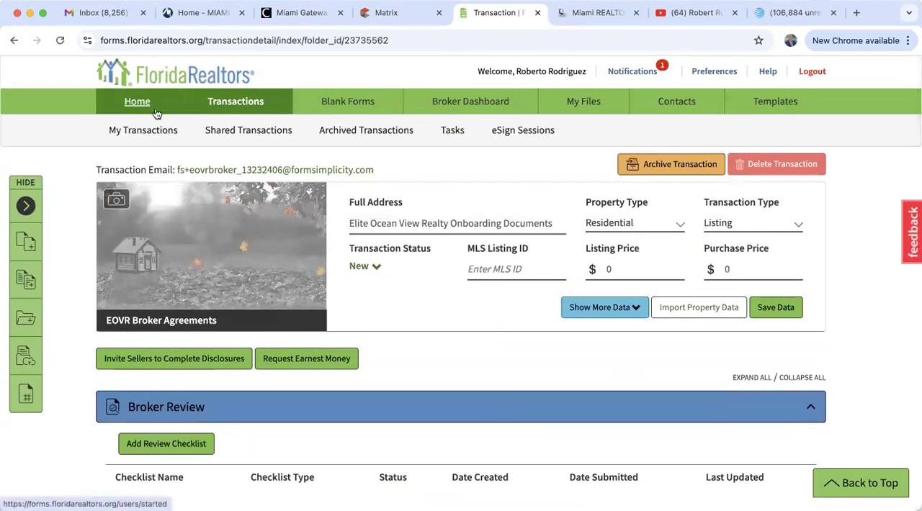
# Reopen the training purchase transaction from the recent transactions and show its Forms and Files section
pyautogui.click(136, 102)
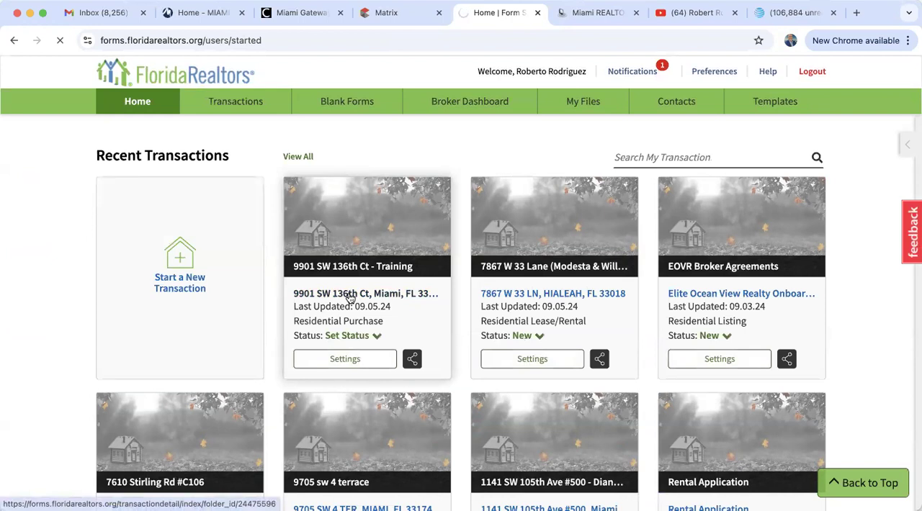
pyautogui.click(351, 298)
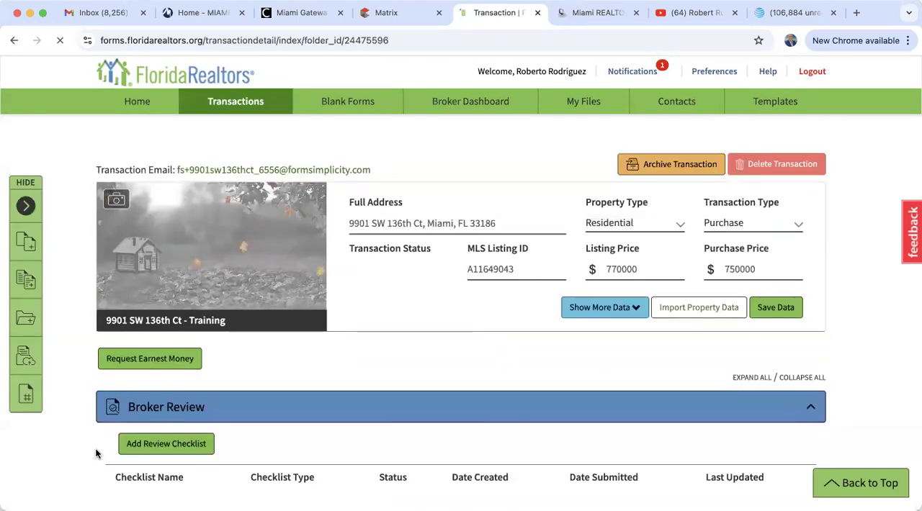
pyautogui.scroll(-10, 95, 454)
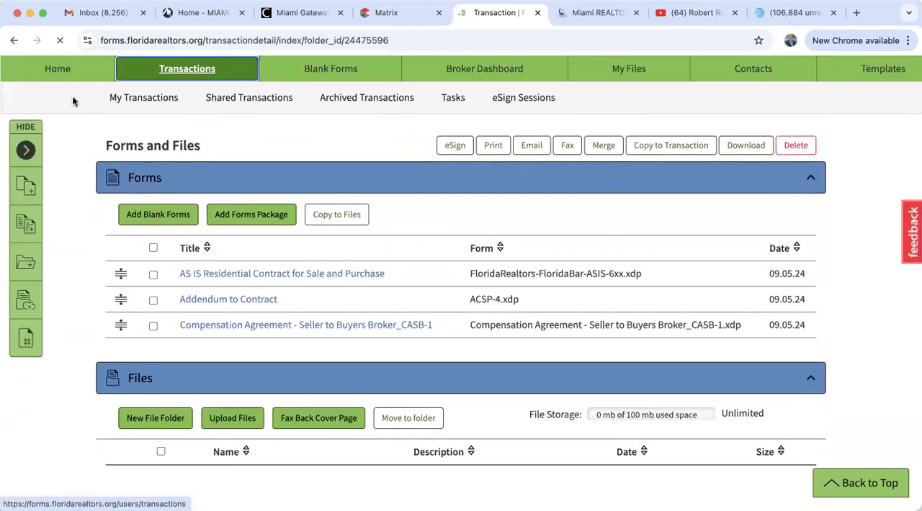
# Open a blank message in Gmail to view the composer, and close it without sending
pyautogui.click(105, 14)
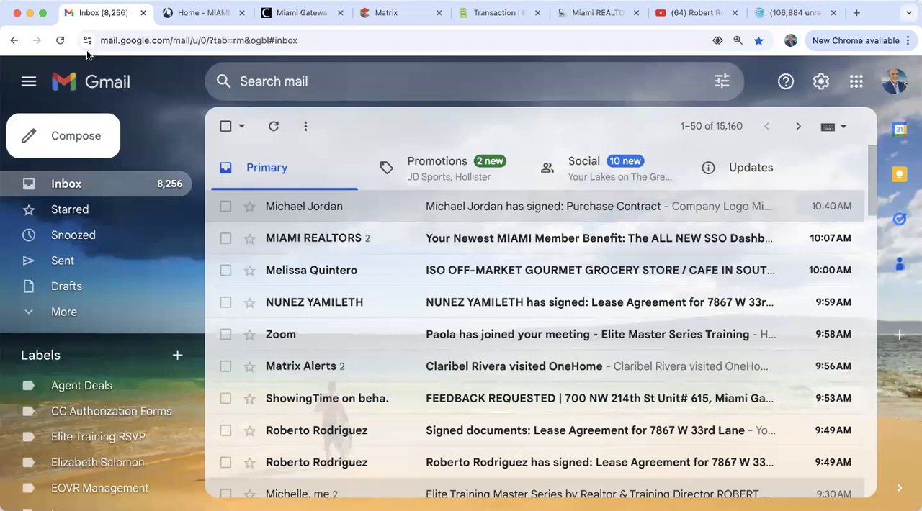
pyautogui.click(64, 129)
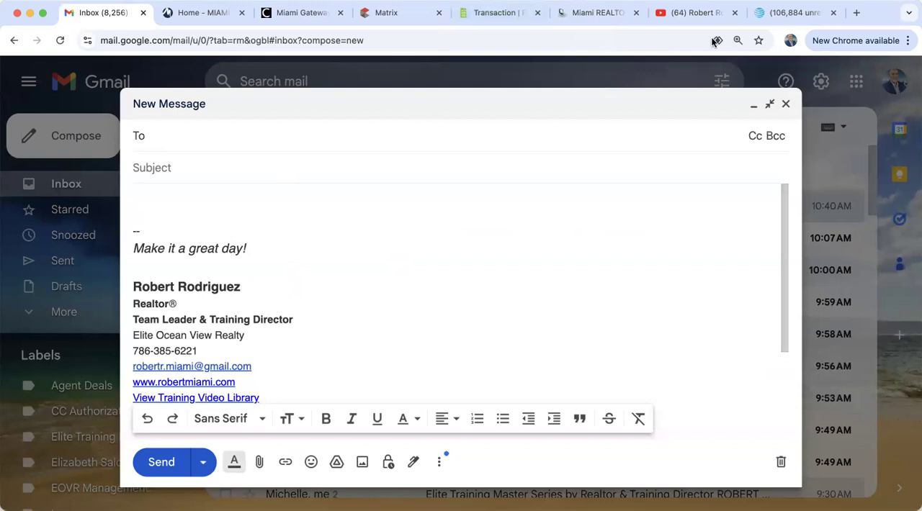
pyautogui.click(786, 104)
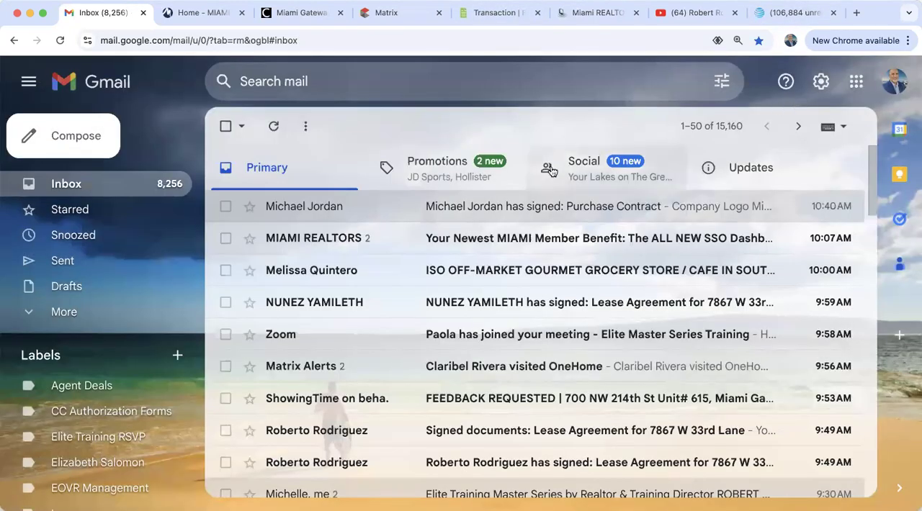
# Return to the training transaction in Form Simplicity and open its Addendum to Contract form
pyautogui.click(500, 13)
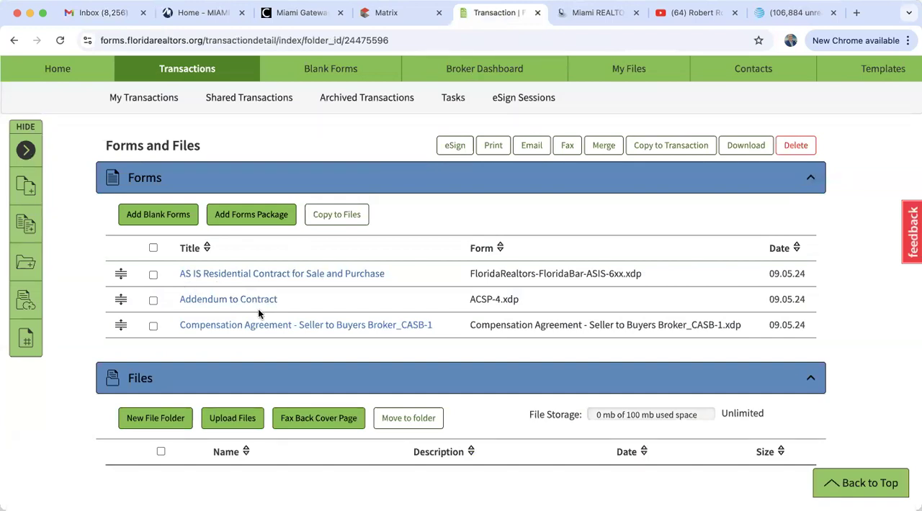
pyautogui.click(221, 304)
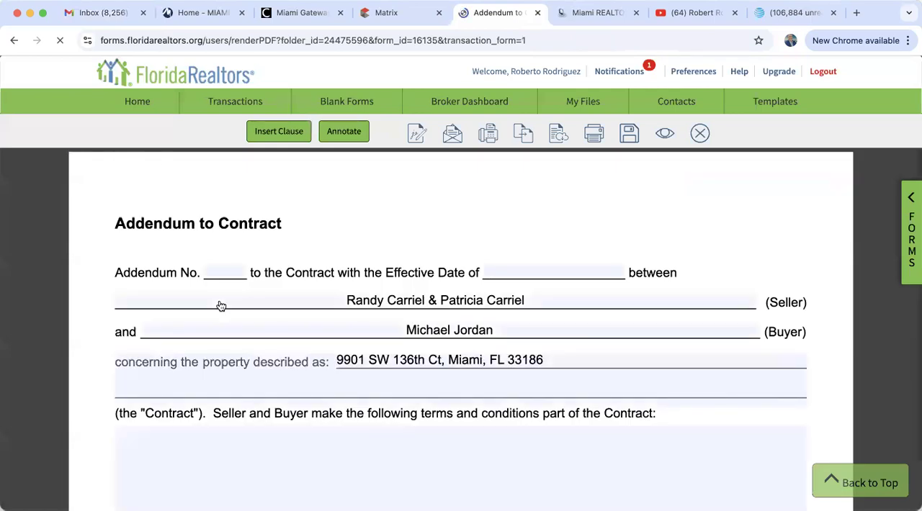
# Fill in the addendum number as 1 and the contract's effective date as September 5, 2024
pyautogui.click(229, 271)
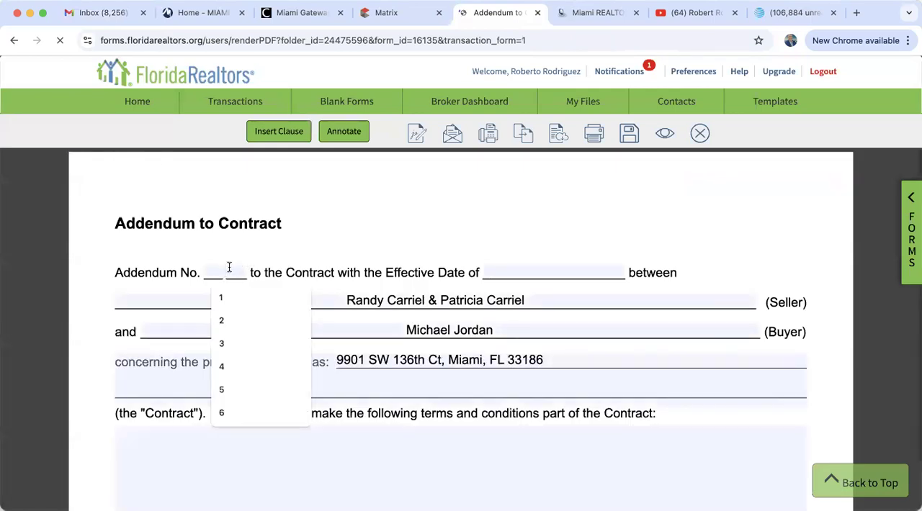
pyautogui.write('1')
pyautogui.click(576, 274)
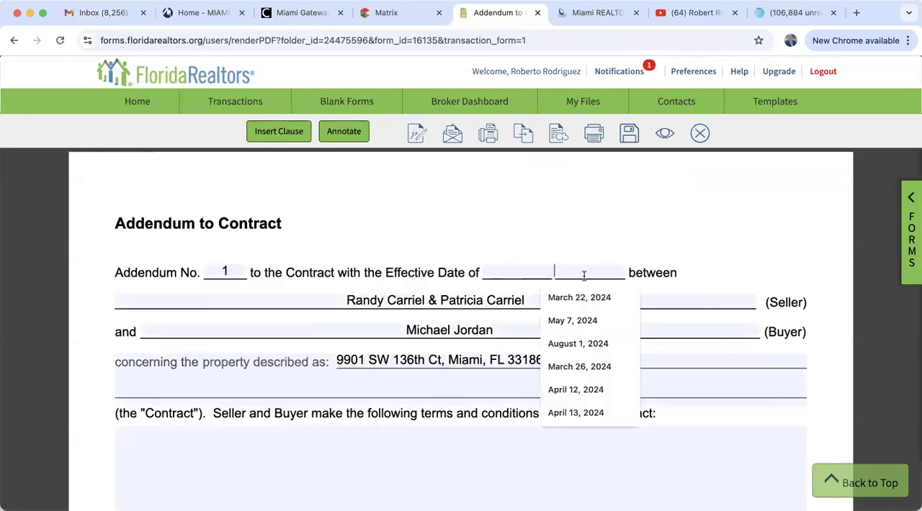
pyautogui.click(660, 288)
pyautogui.click(614, 265)
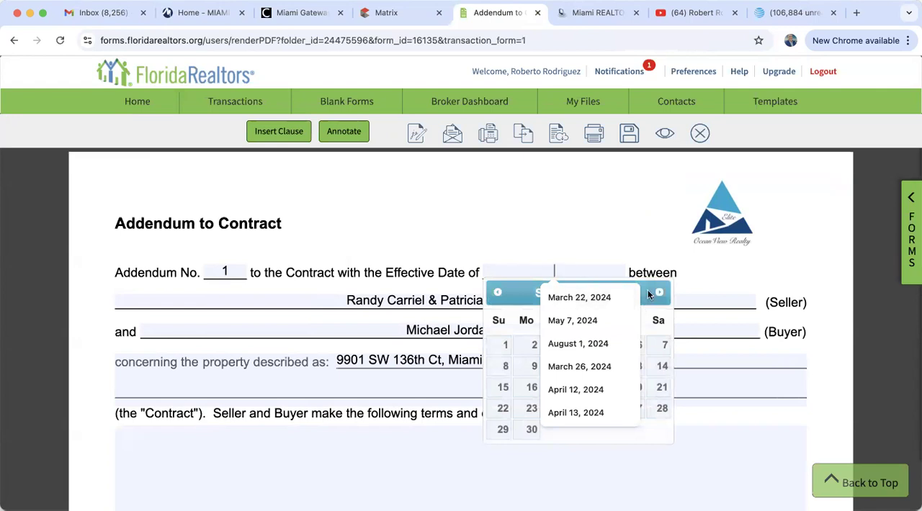
pyautogui.click(613, 344)
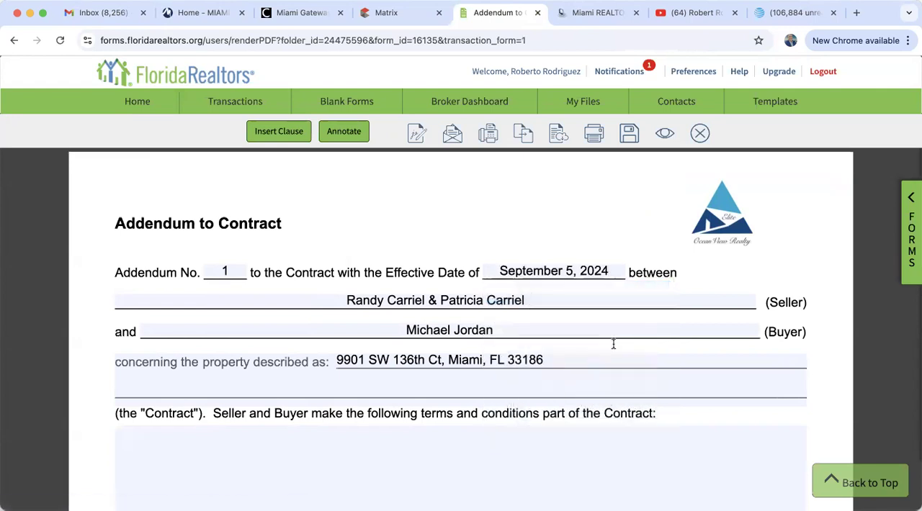
# Enter "Seller and buyer agree to extend the closing until October 20th, 2024." in the addendum's terms and conditions area
pyautogui.scroll(-3, 389, 459)
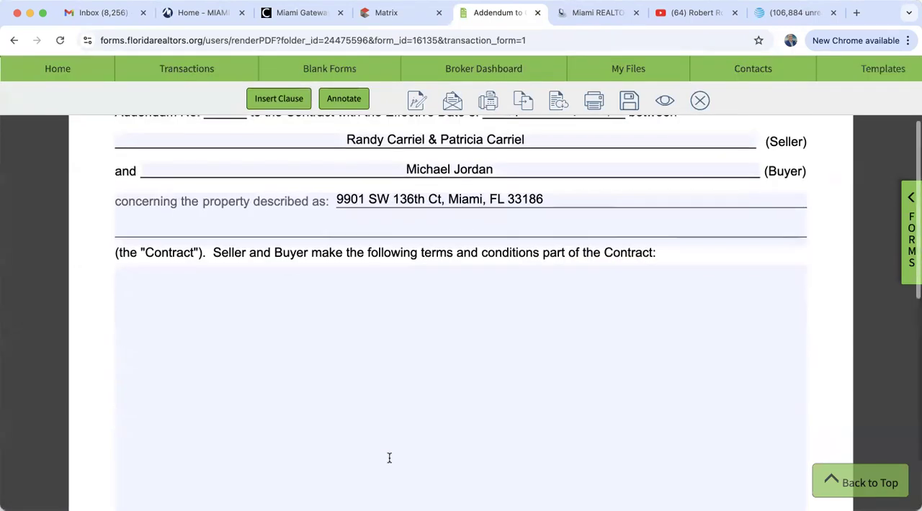
pyautogui.click(234, 288)
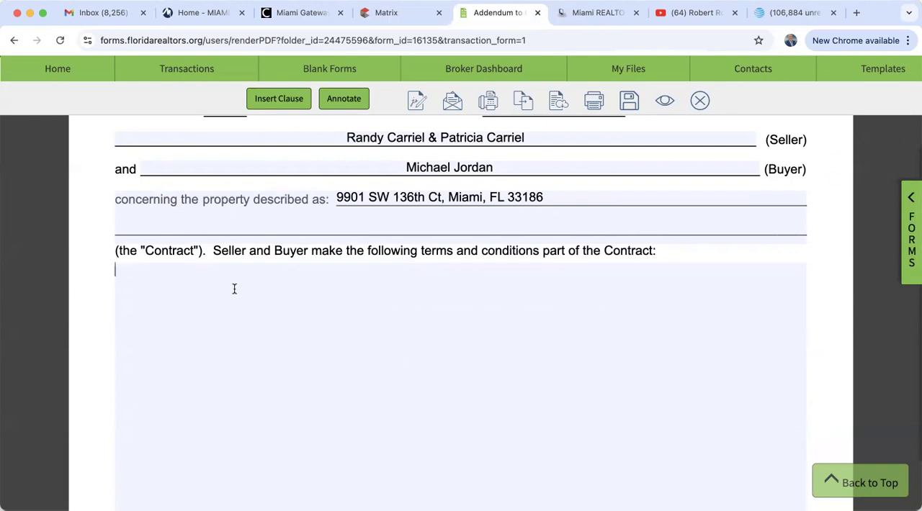
pyautogui.write('Seller and buyer')
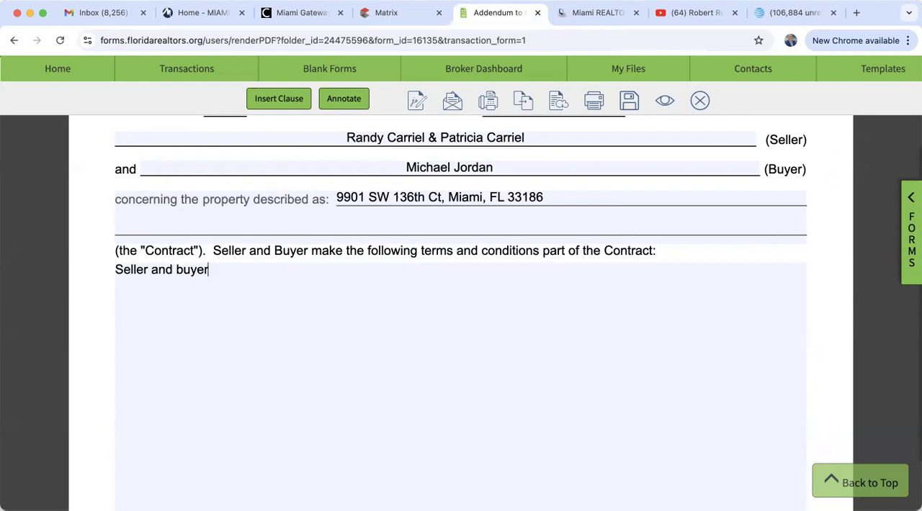
pyautogui.write(' agree to extend the ')
pyautogui.write('closing untoi')
pyautogui.write('l ')
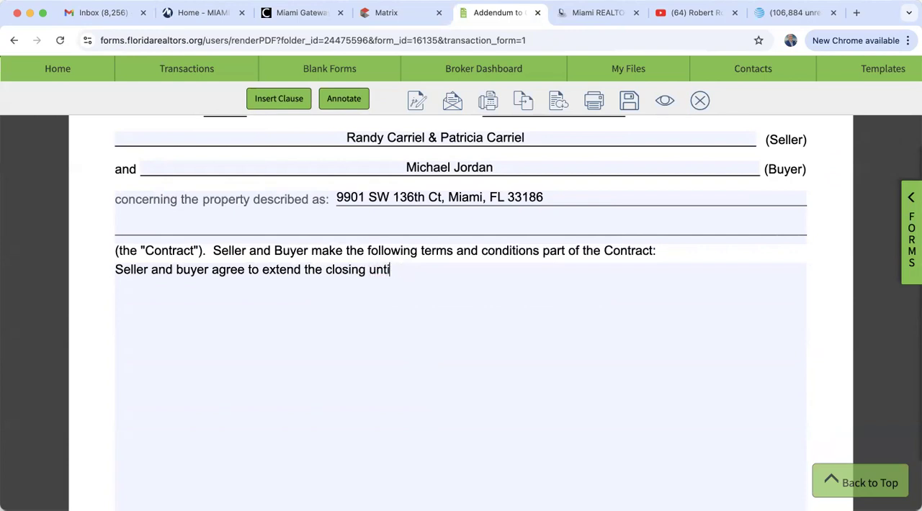
pyautogui.write('October 20th')
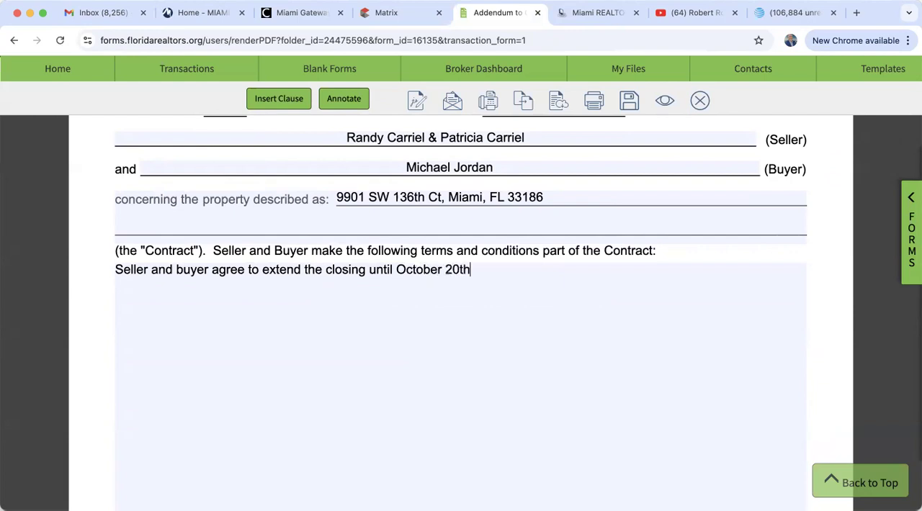
pyautogui.write(', 2024.')
# Add a second line to the addendum terms reading "All other terms and conditions of this contract remain the same."
pyautogui.press('Return')
pyautogui.write('All other')
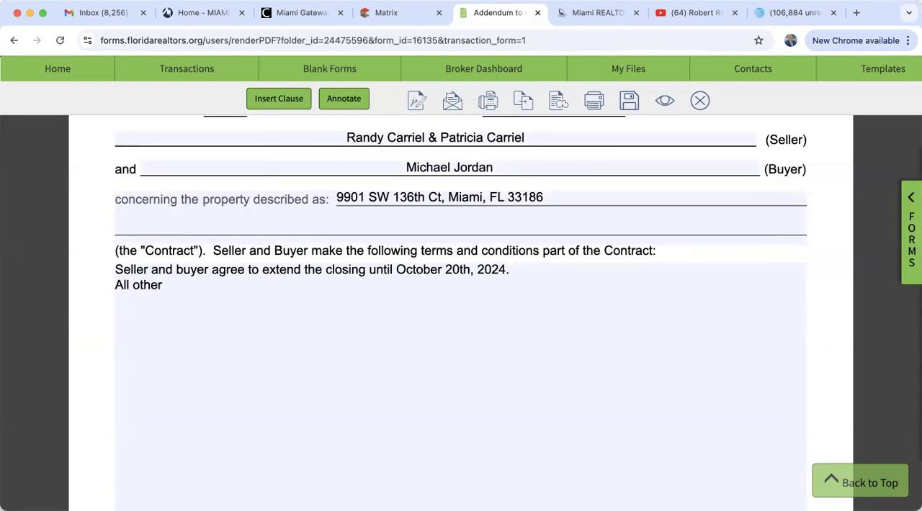
pyautogui.write(' terms ')
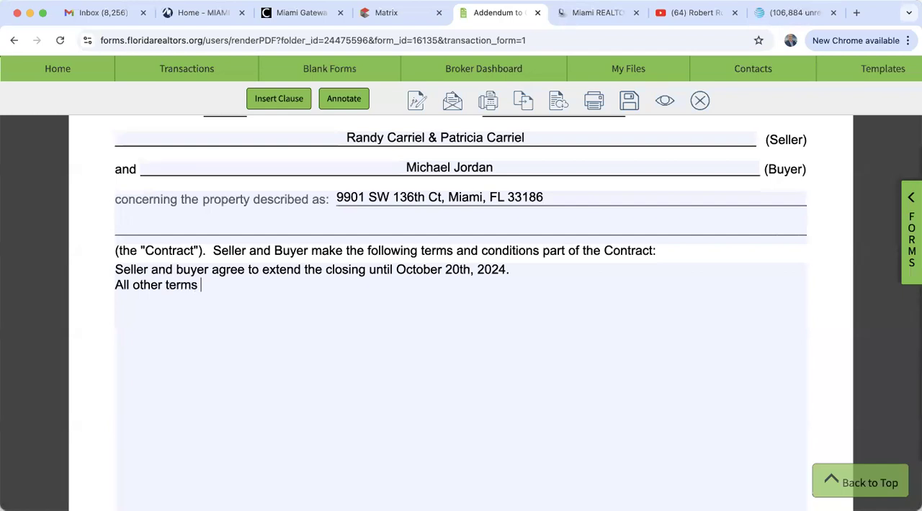
pyautogui.write('and conditions of thi')
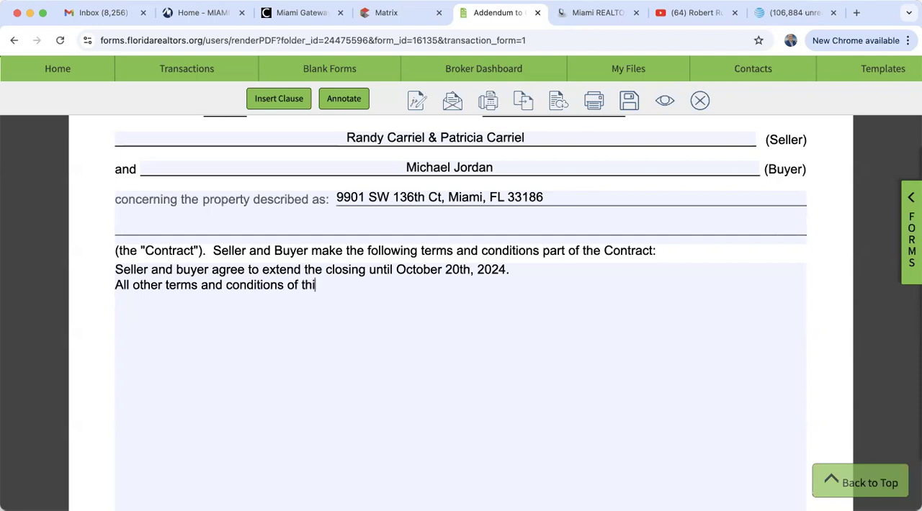
pyautogui.write('s contract rema')
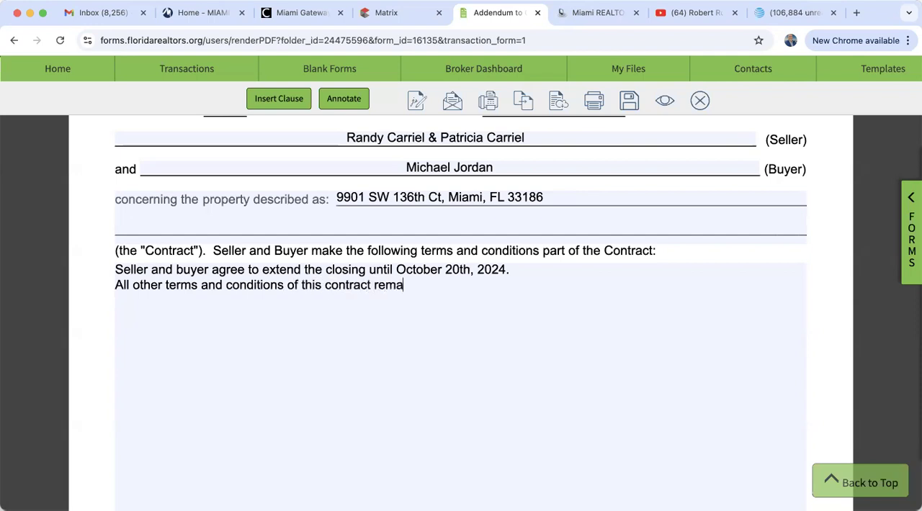
pyautogui.write('in the same.')
# Review the Addendum to Contract down to its signature lines, save it and close the form
pyautogui.scroll(5, 426, 387)
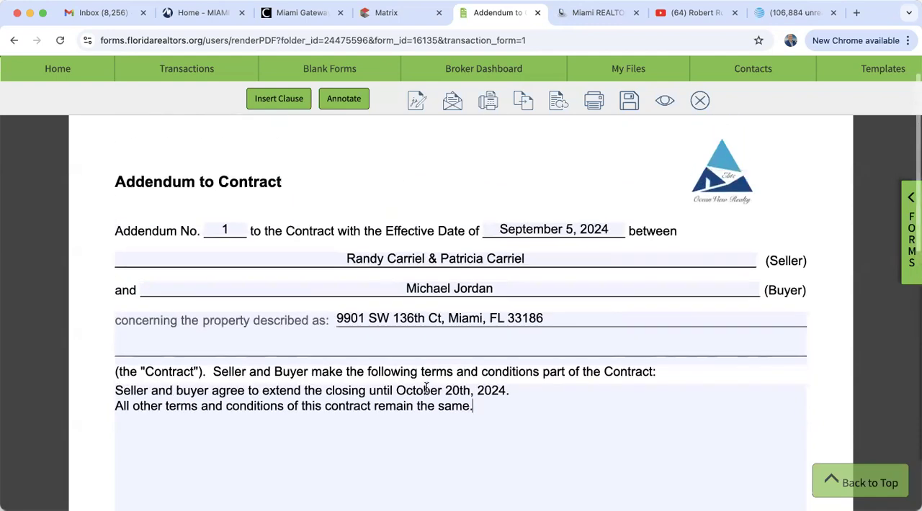
pyautogui.scroll(-10, 427, 388)
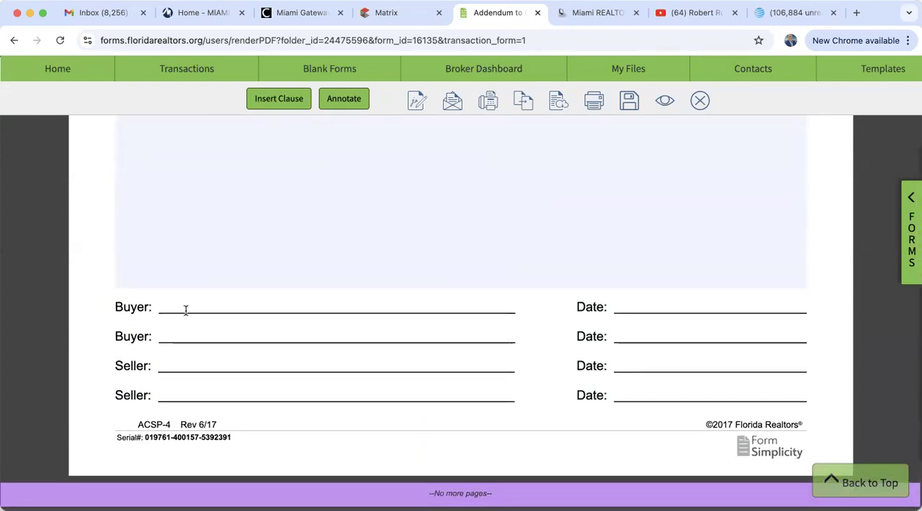
pyautogui.click(627, 103)
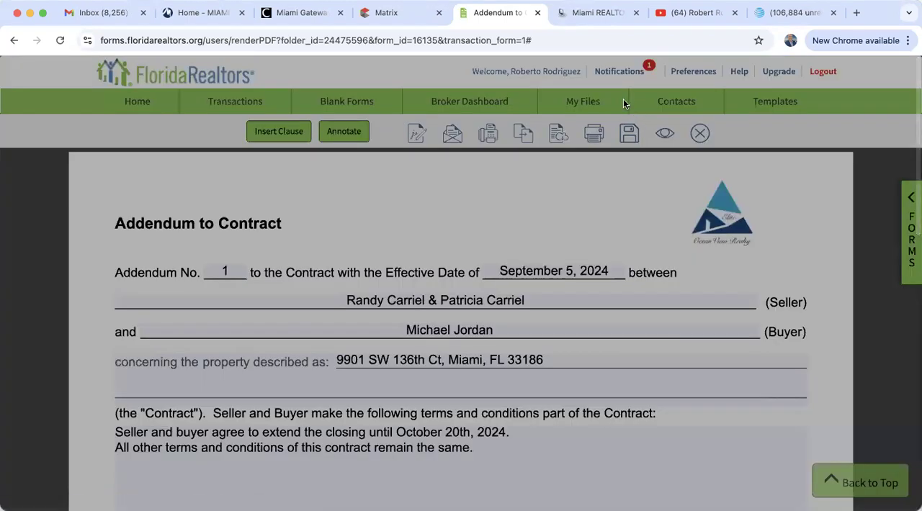
pyautogui.click(536, 92)
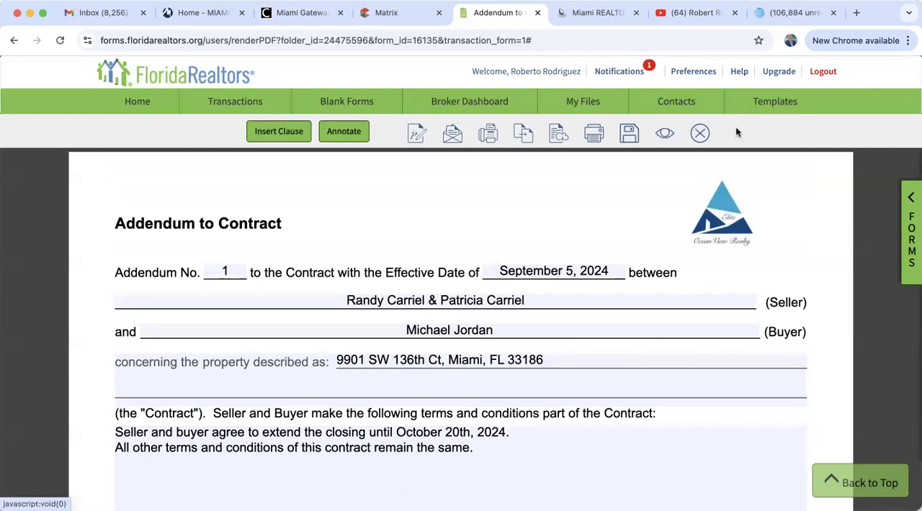
pyautogui.click(696, 136)
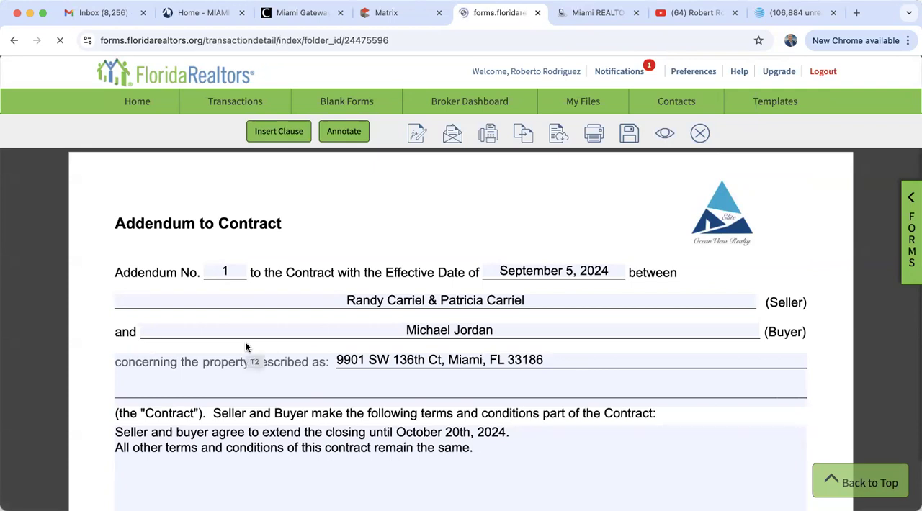
# Look through the Forms and Files sections of the training transaction
pyautogui.scroll(-5, 246, 348)
pyautogui.scroll(-3, 245, 342)
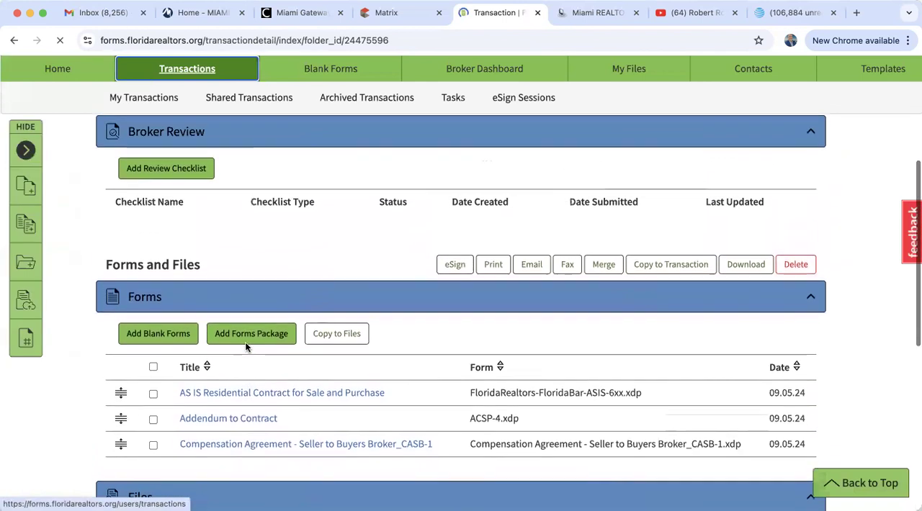
pyautogui.scroll(-5, 246, 346)
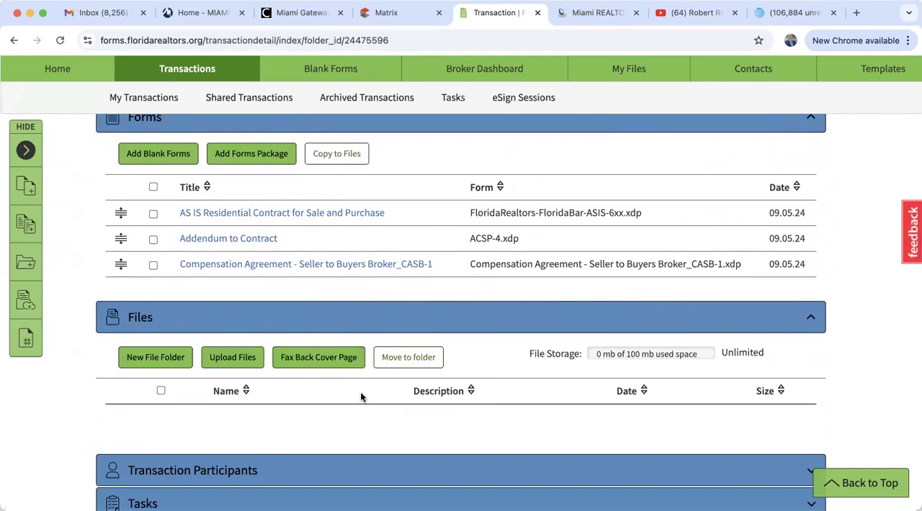
# Show the overall list of eSign sessions and reopen the training transaction linked to the Purchase Contract session
pyautogui.scroll(3, 361, 397)
pyautogui.scroll(4, 361, 397)
pyautogui.scroll(2, 360, 396)
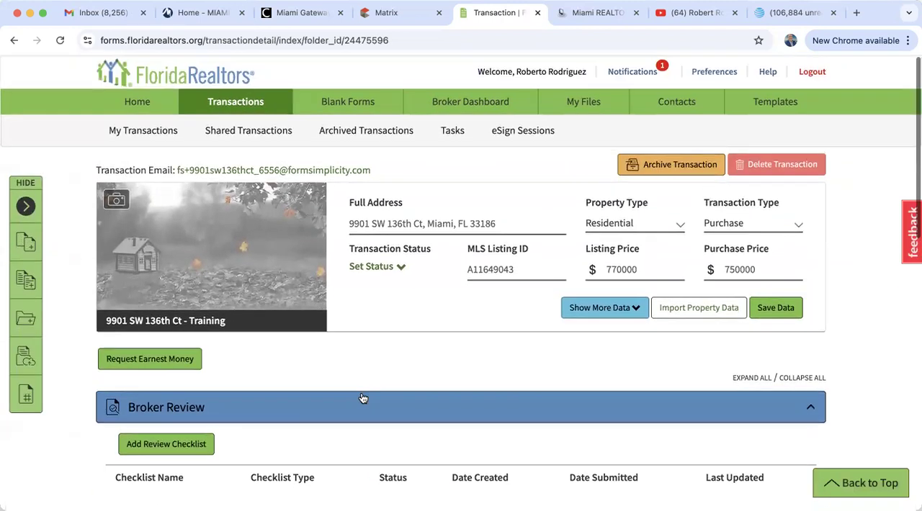
pyautogui.click(517, 139)
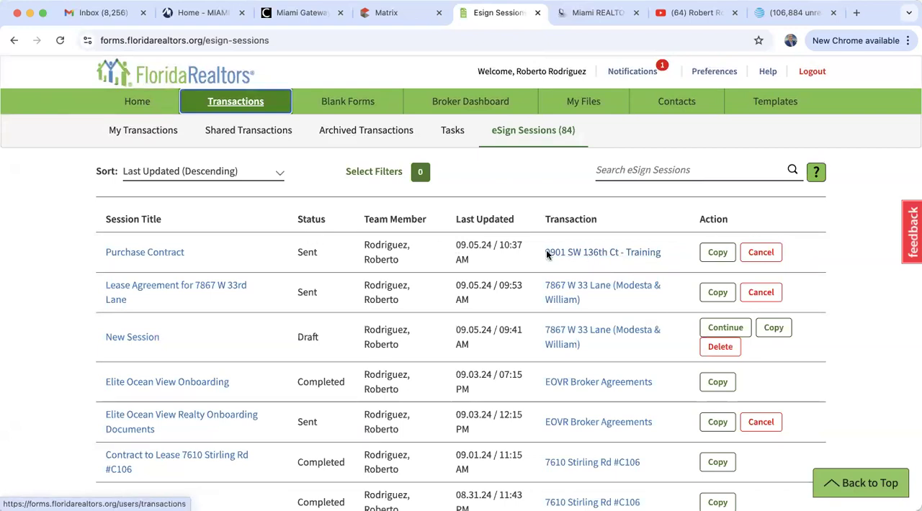
pyautogui.click(584, 256)
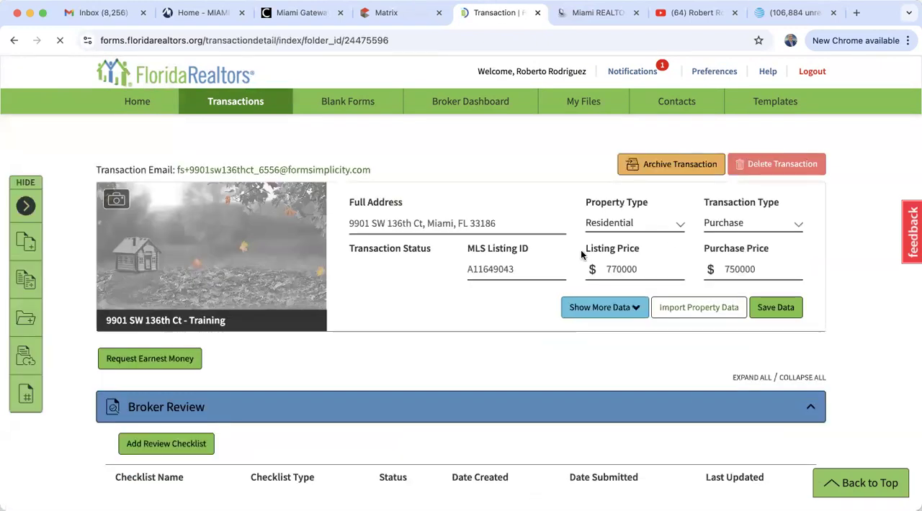
# Expand the training transaction's eSign Sessions section and open the status details of the Purchase Contract session
pyautogui.scroll(-5, 430, 373)
pyautogui.scroll(2, 429, 374)
pyautogui.scroll(-6, 429, 374)
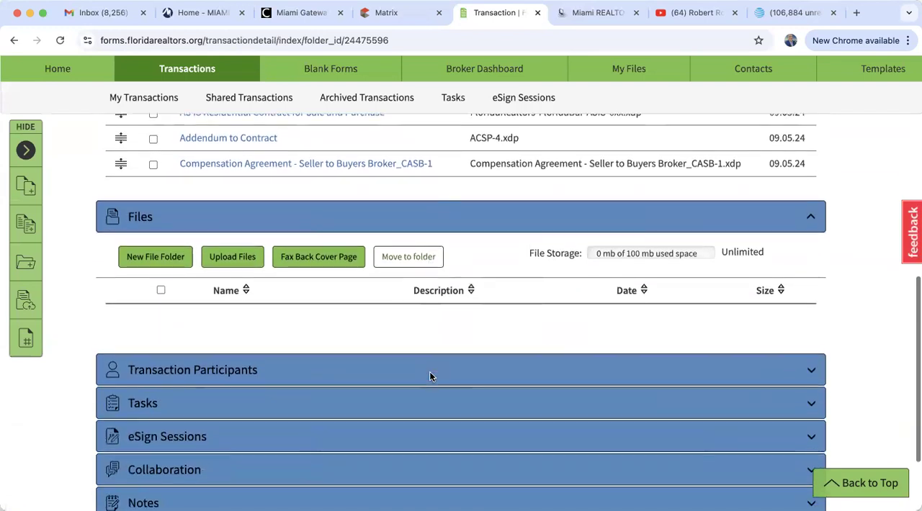
pyautogui.scroll(1, 430, 376)
pyautogui.scroll(-2, 432, 379)
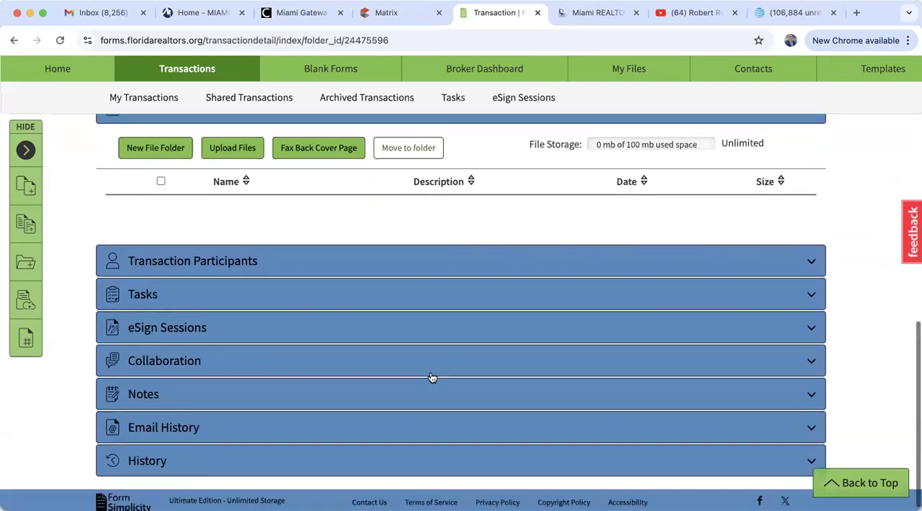
pyautogui.click(182, 333)
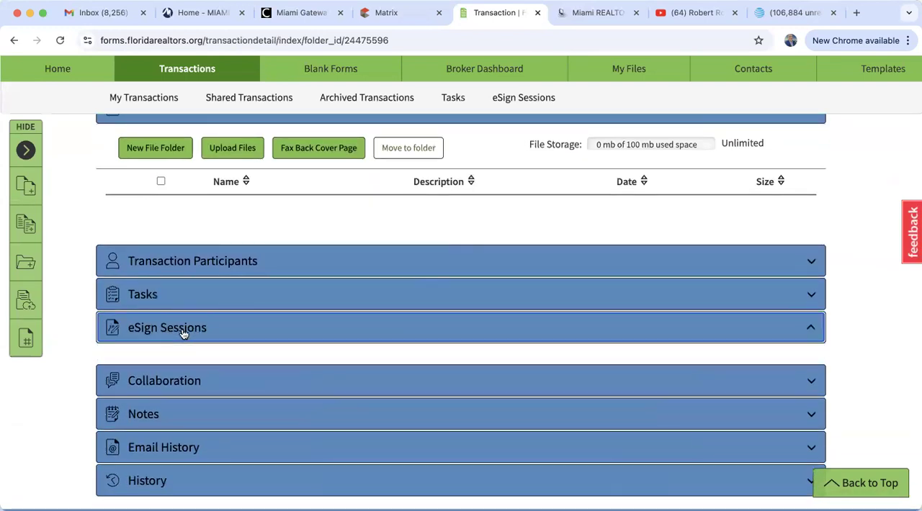
pyautogui.scroll(-1, 386, 386)
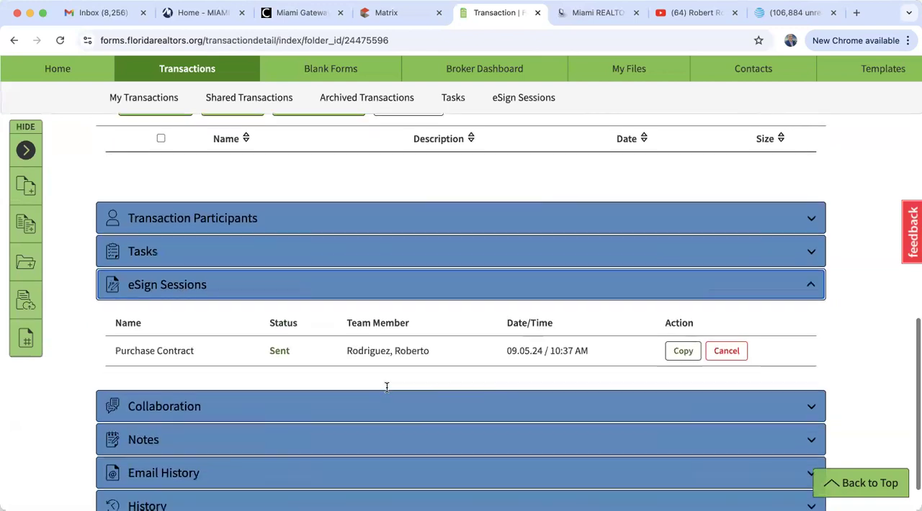
pyautogui.scroll(-1, 386, 388)
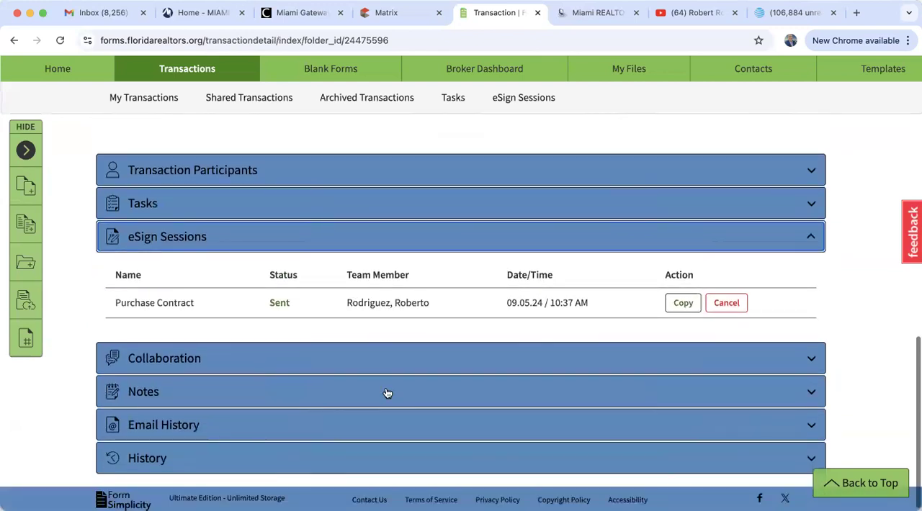
pyautogui.click(280, 304)
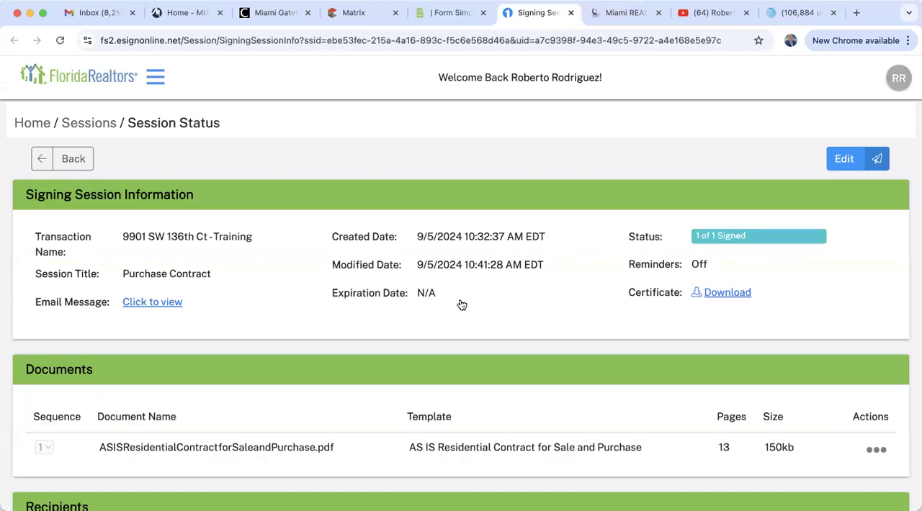
# Examine the Purchase Contract session's documents, recipients and signing history
pyautogui.scroll(-3, 460, 302)
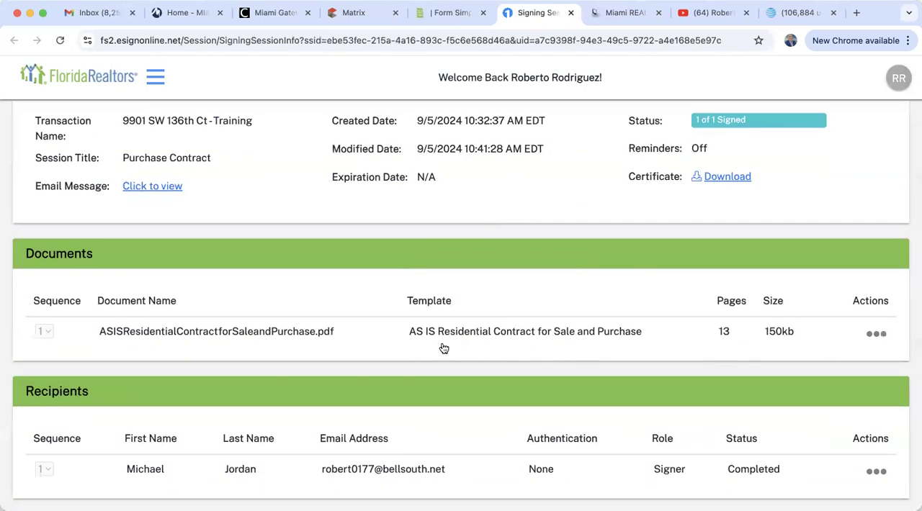
pyautogui.scroll(-3, 521, 349)
pyautogui.scroll(-4, 521, 349)
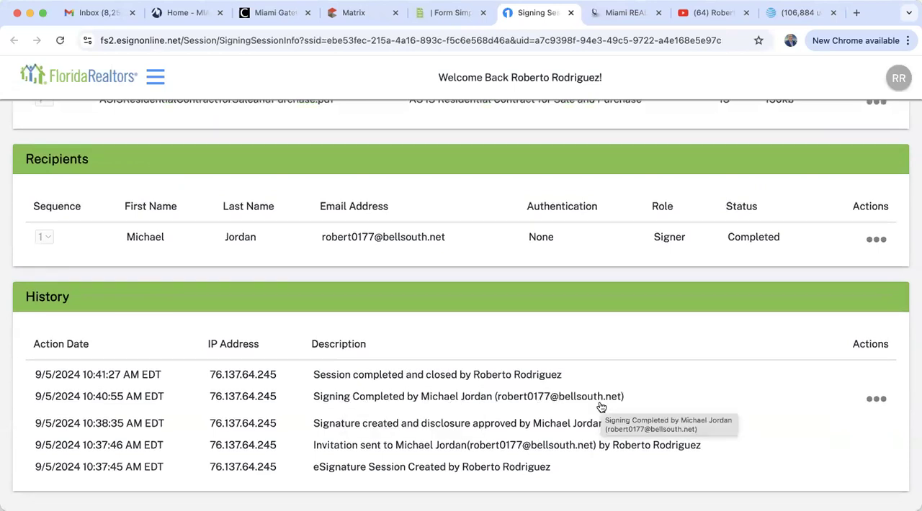
pyautogui.scroll(2, 600, 408)
pyautogui.scroll(8, 602, 408)
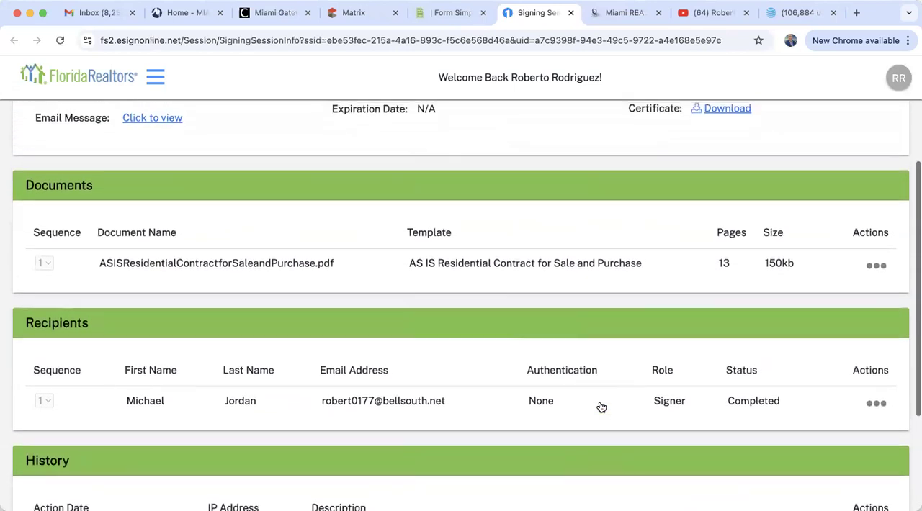
pyautogui.scroll(1, 602, 407)
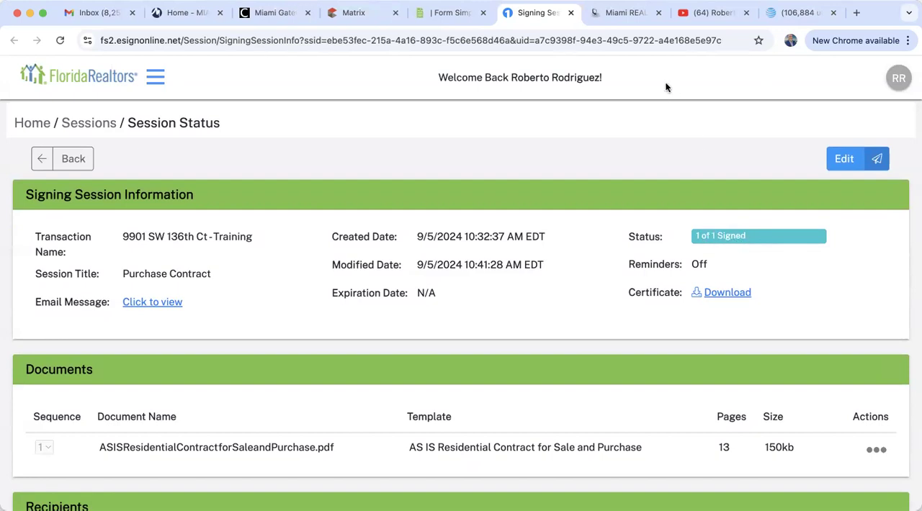
# Close the signing session status page and return to the Form Simplicity home page
pyautogui.click(571, 13)
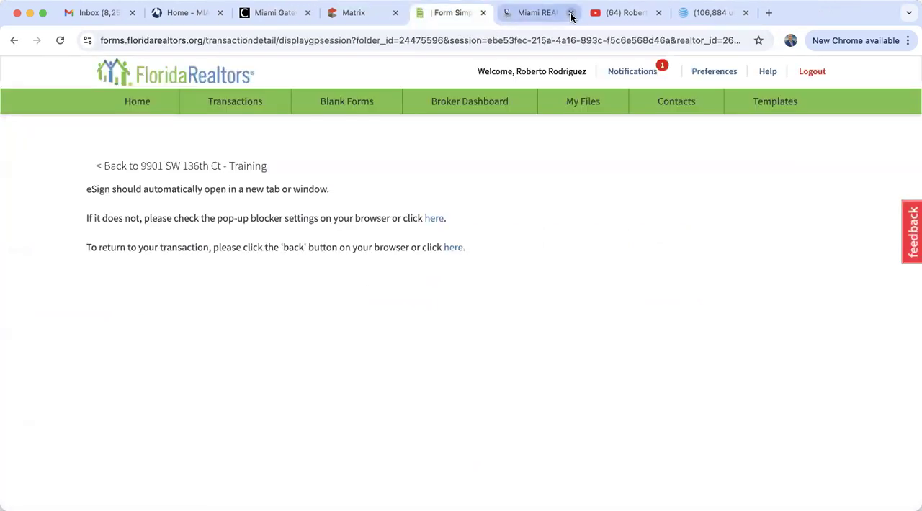
pyautogui.click(135, 104)
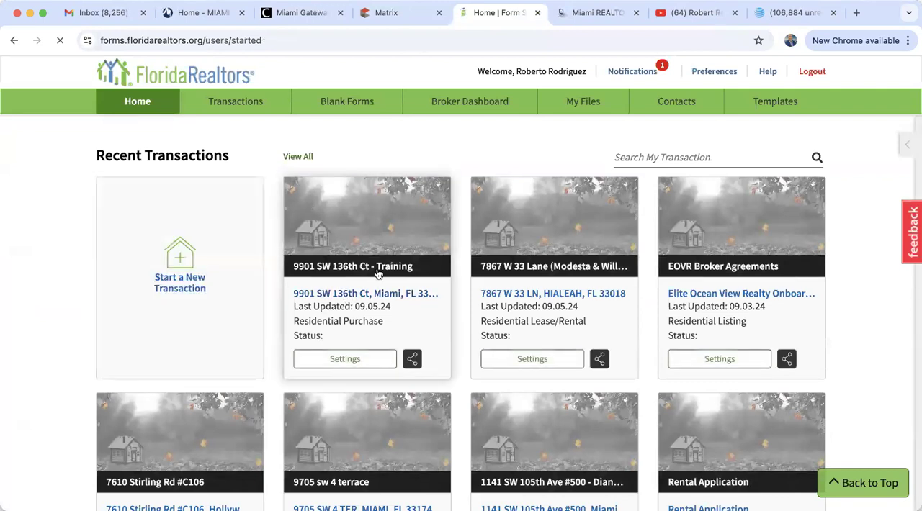
# Open the training transaction from the recent transactions and select all of its forms
pyautogui.click(347, 296)
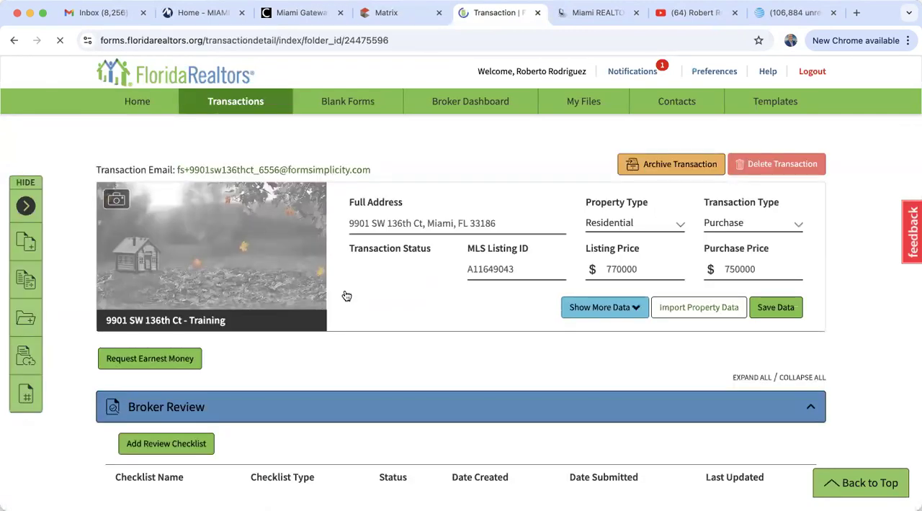
pyautogui.scroll(-10, 347, 296)
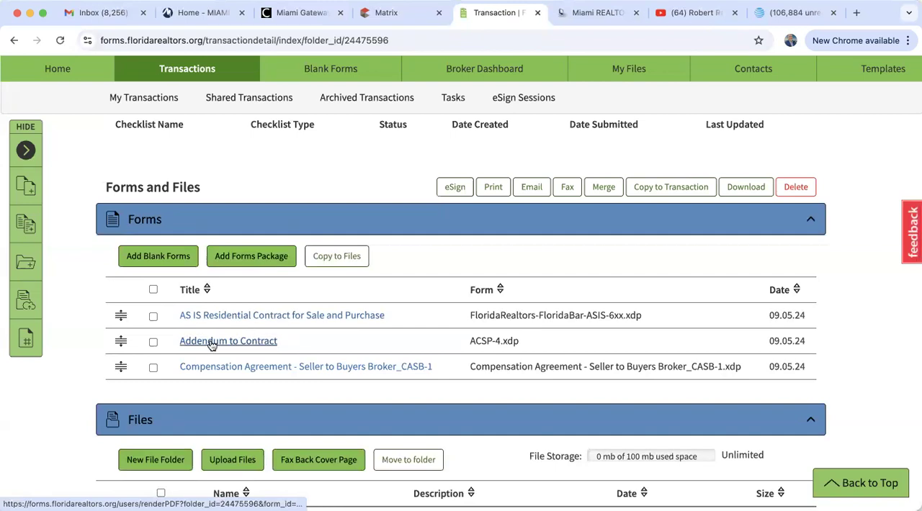
pyautogui.click(153, 289)
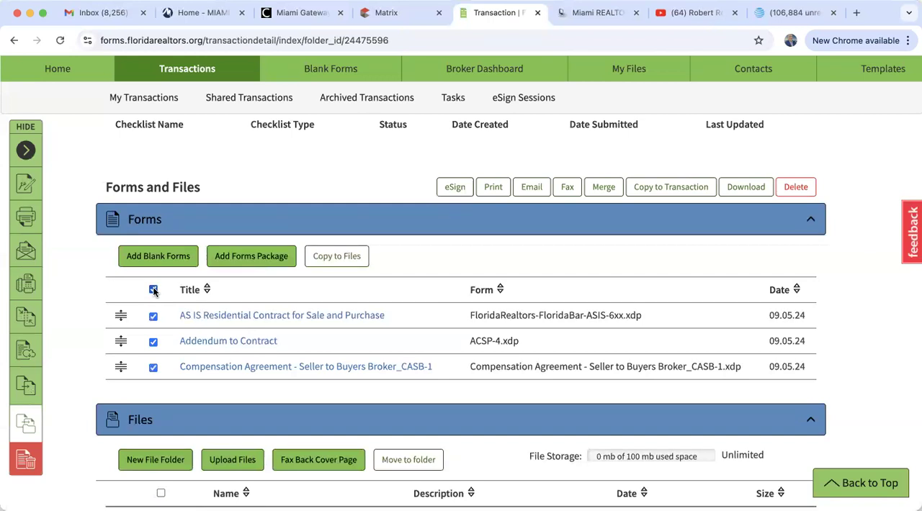
# Start a new invitation in the transaction's Collaboration section and enter the collaborator's email address
pyautogui.scroll(-2, 154, 290)
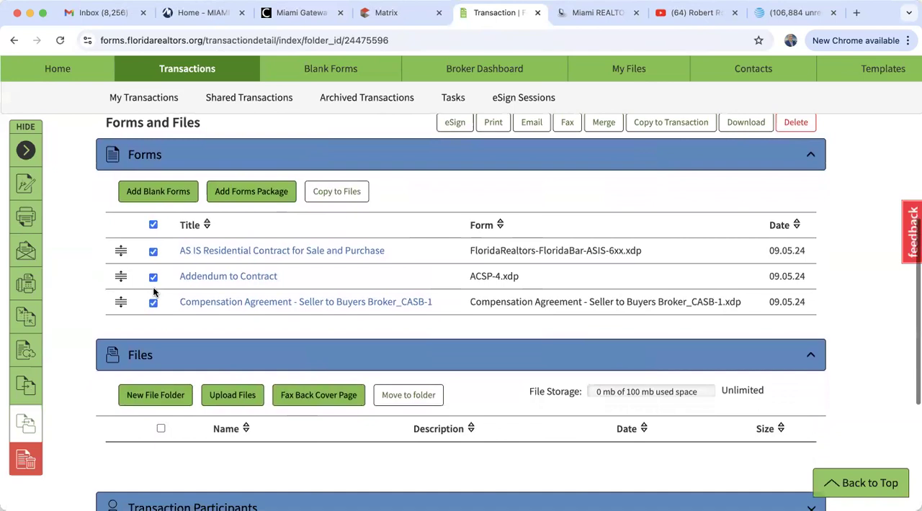
pyautogui.scroll(-4, 162, 357)
pyautogui.scroll(-3, 161, 351)
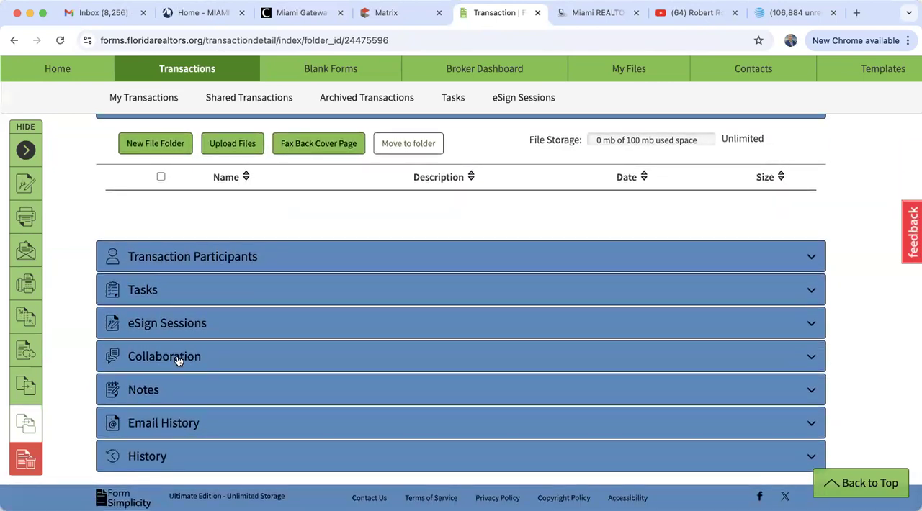
pyautogui.click(178, 358)
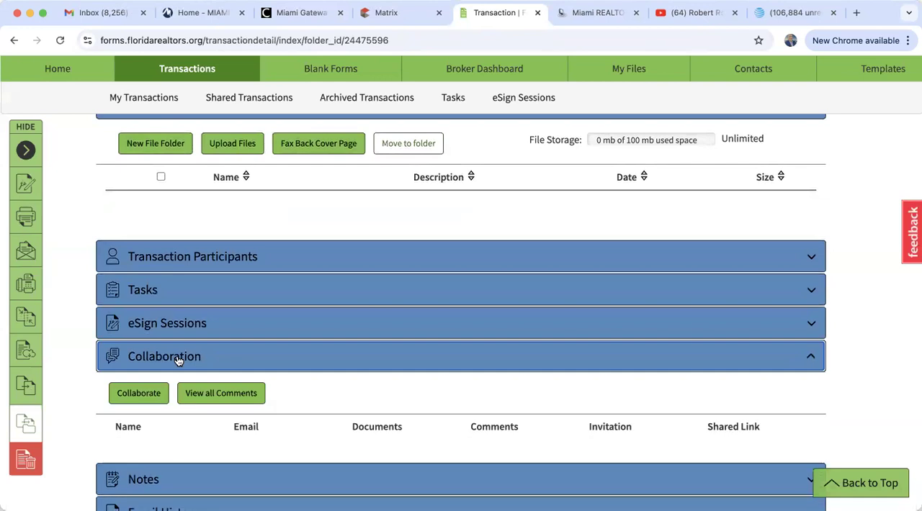
pyautogui.click(143, 396)
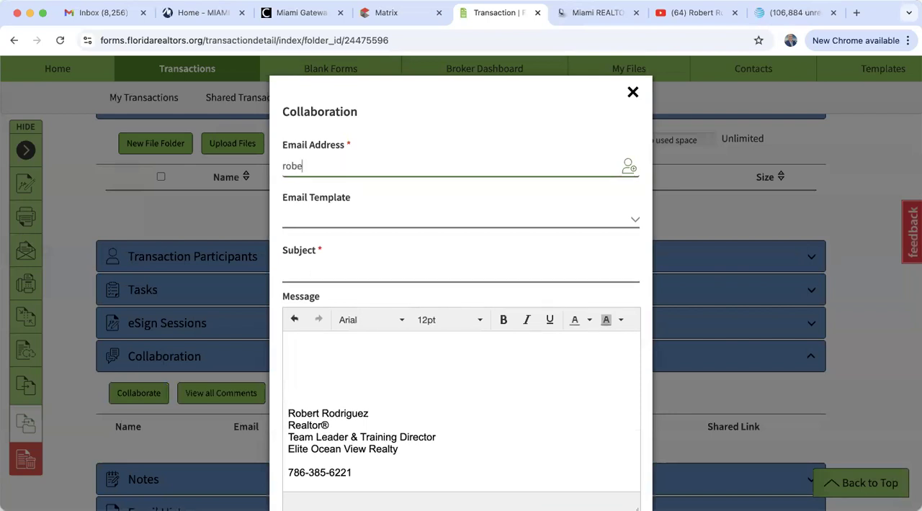
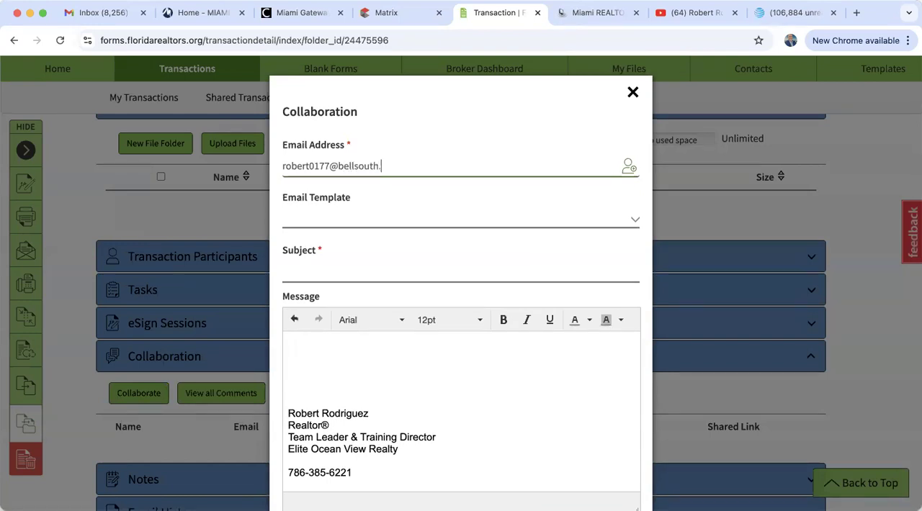
# Set the invitation subject to "Please review", send the collaboration link, and dismiss the offer to add the recipient to Contacts
pyautogui.click(315, 271)
pyautogui.write('Please revie')
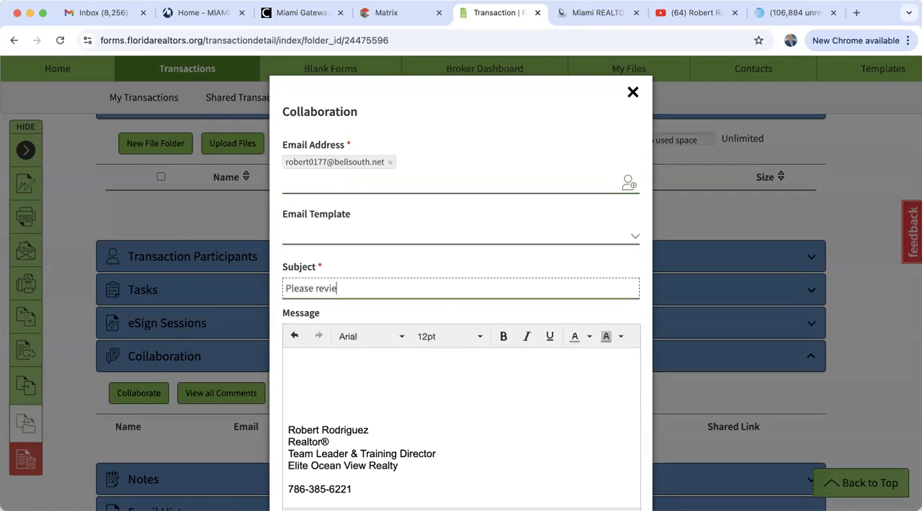
pyautogui.scroll(-2, 451, 356)
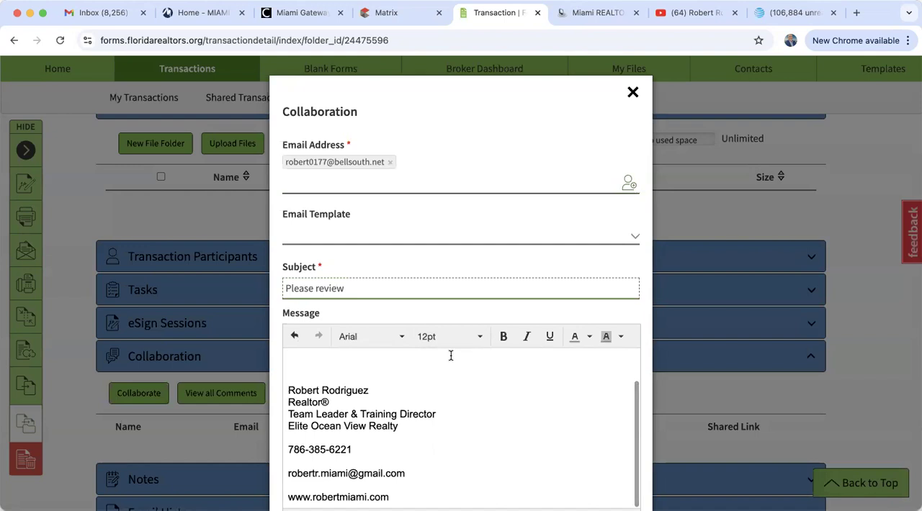
pyautogui.scroll(-2, 451, 356)
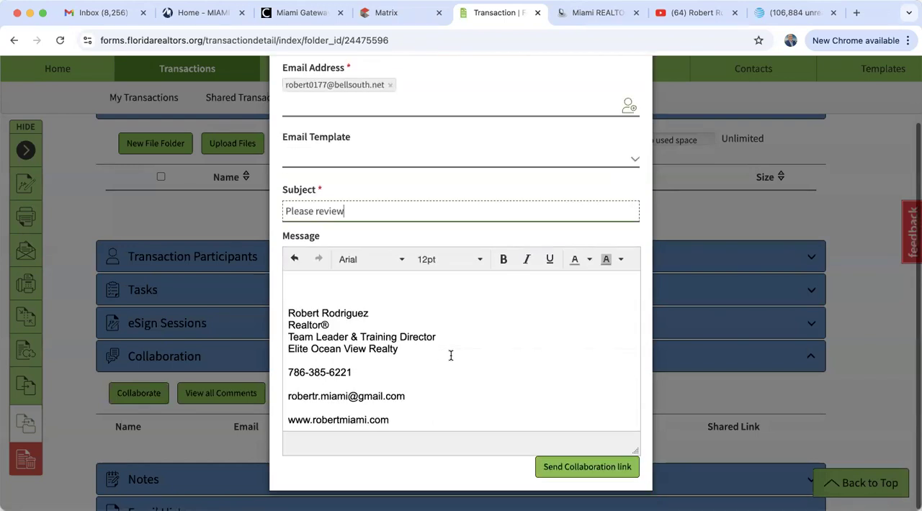
pyautogui.click(576, 470)
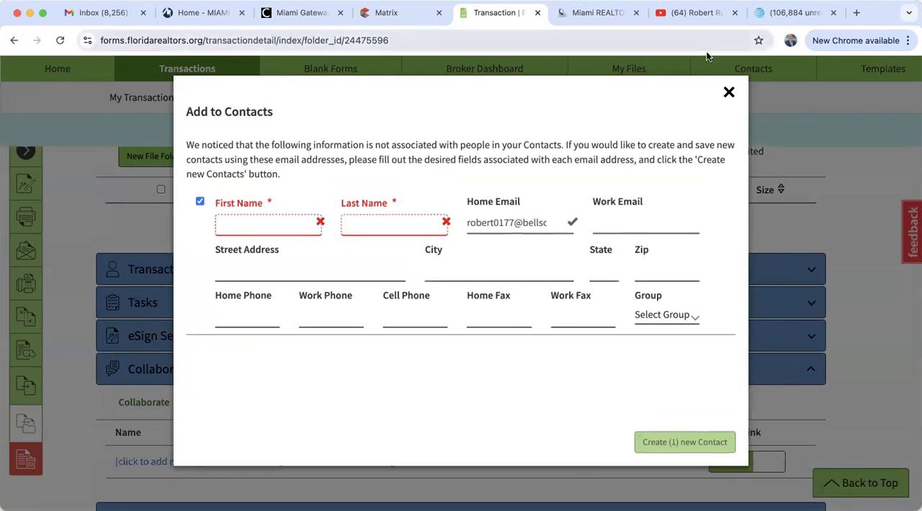
pyautogui.click(729, 93)
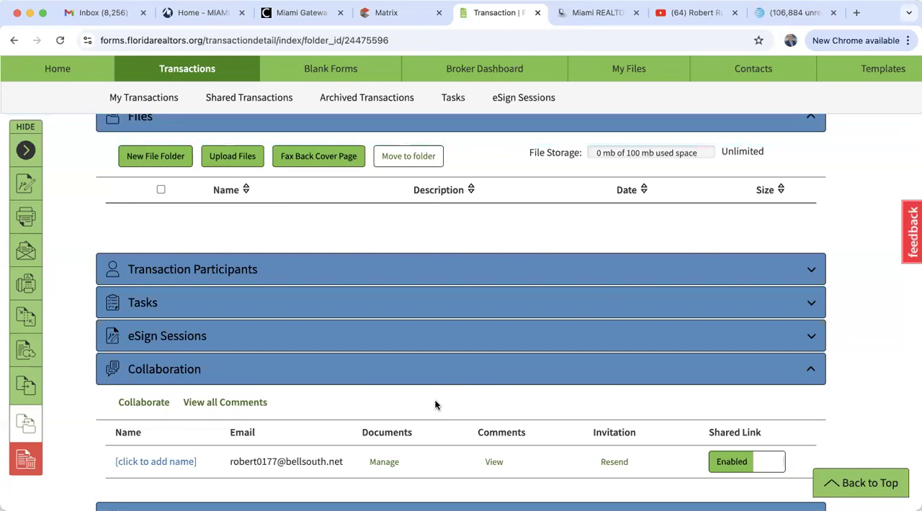
# Share all of the transaction's forms with the collaborator through the Collaboration Documents settings
pyautogui.scroll(-3, 435, 405)
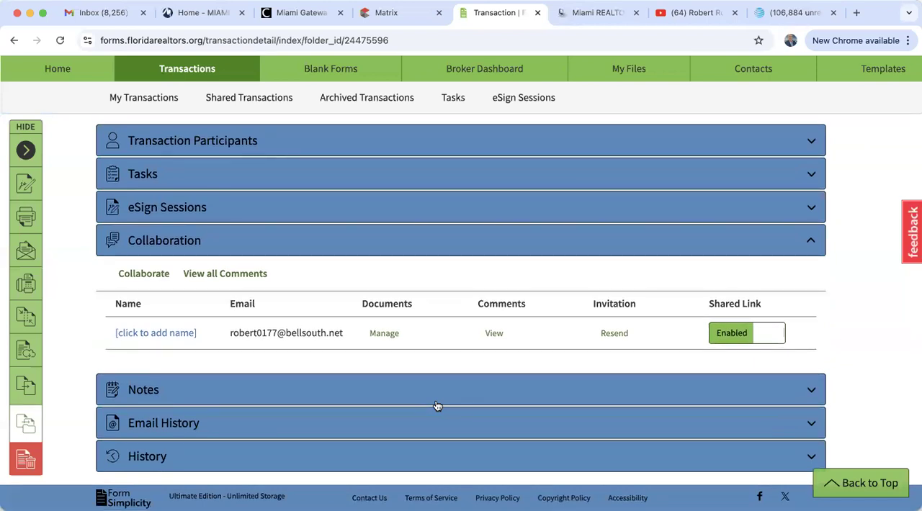
pyautogui.click(385, 334)
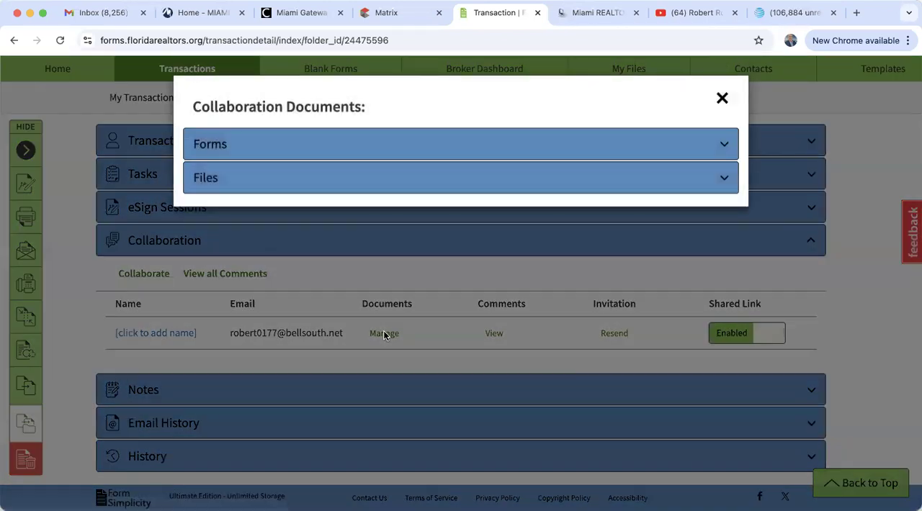
pyautogui.click(216, 145)
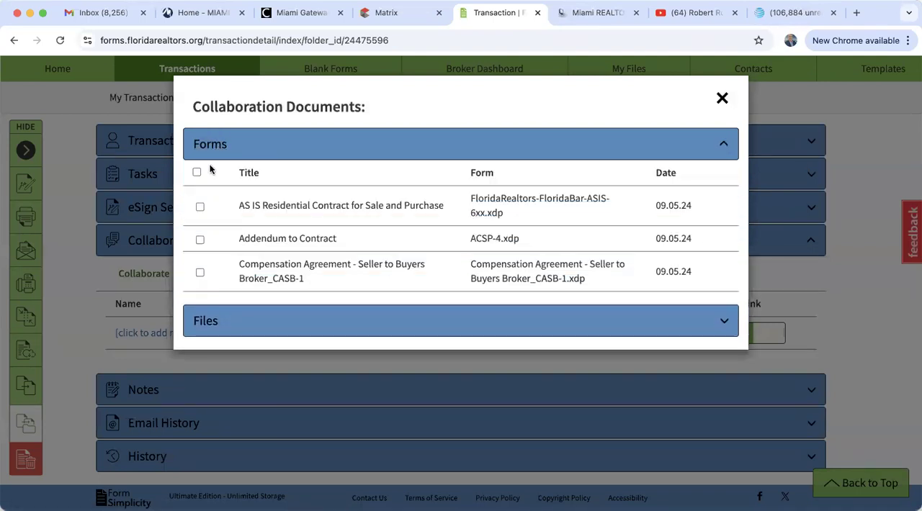
pyautogui.click(198, 173)
pyautogui.click(721, 98)
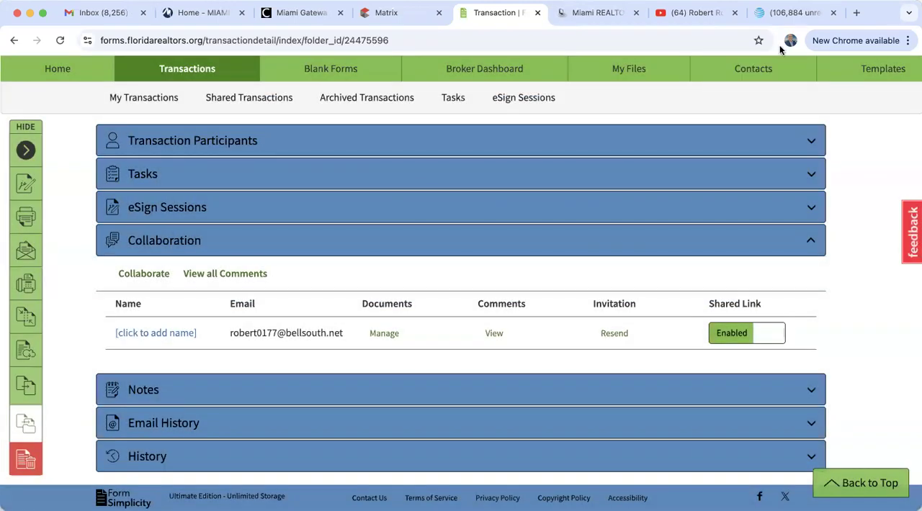
# Switch to the Yahoo Mail inbox and open the "Please review" email to view the collaboration link
pyautogui.click(795, 13)
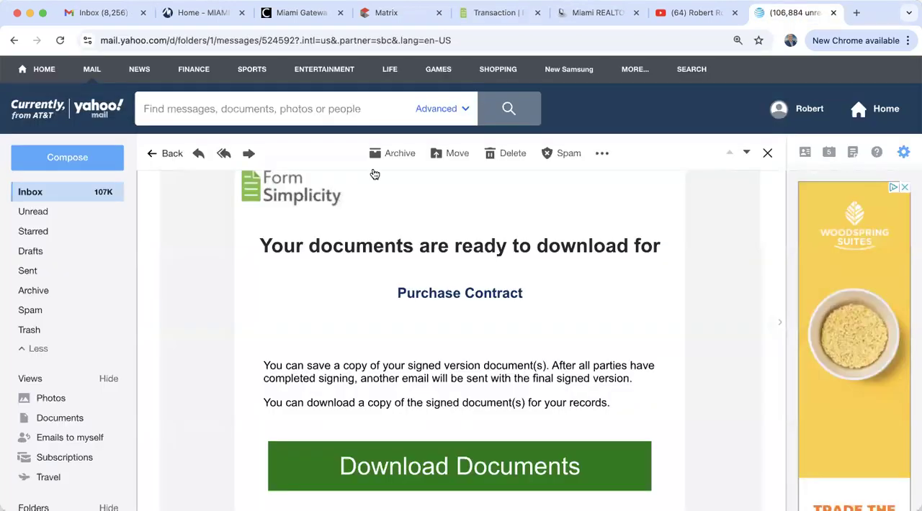
pyautogui.click(31, 192)
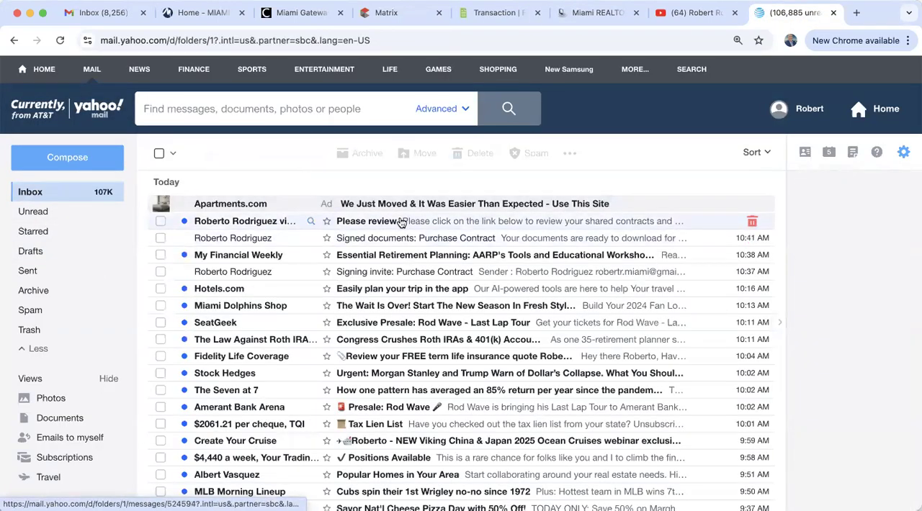
pyautogui.click(389, 219)
pyautogui.scroll(-3, 319, 389)
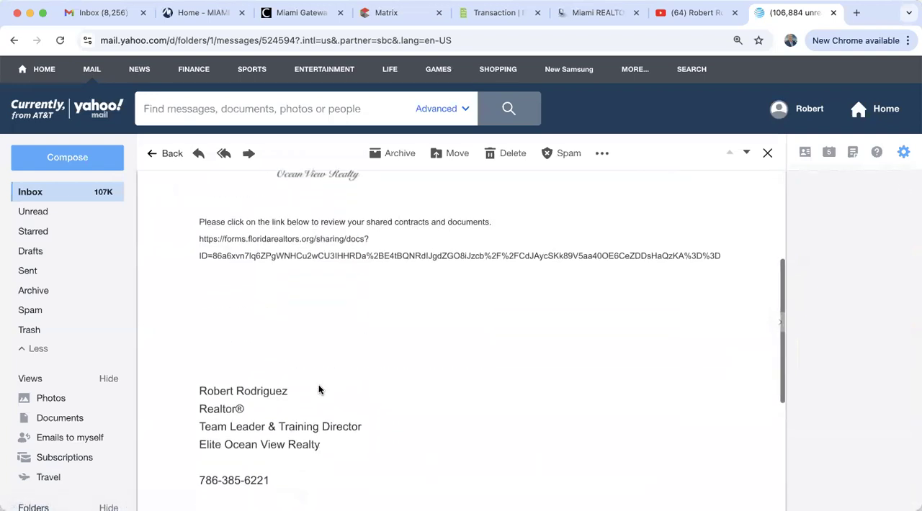
pyautogui.scroll(-3, 319, 389)
pyautogui.scroll(4, 319, 384)
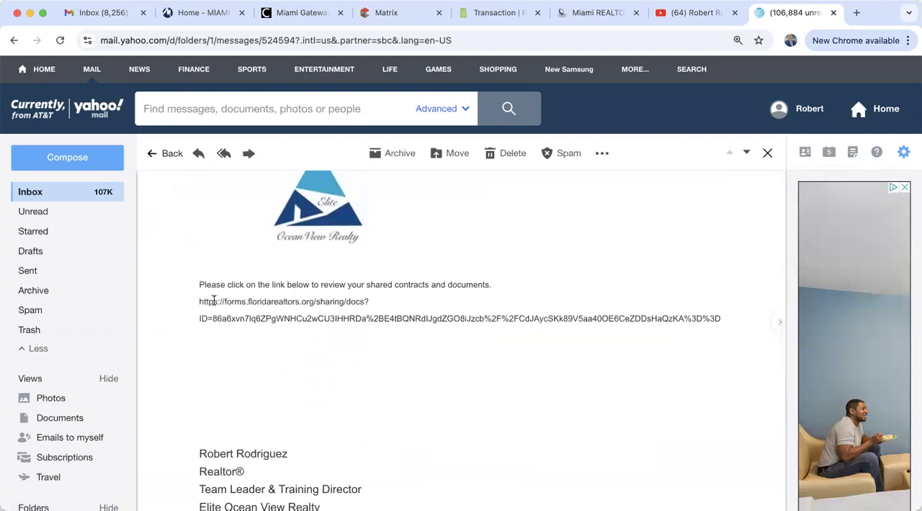
# Copy the sharing link from the email, open it in a new browser tab, and view the shared forms
pyautogui.moveTo(200, 302); pyautogui.dragTo(718, 318)
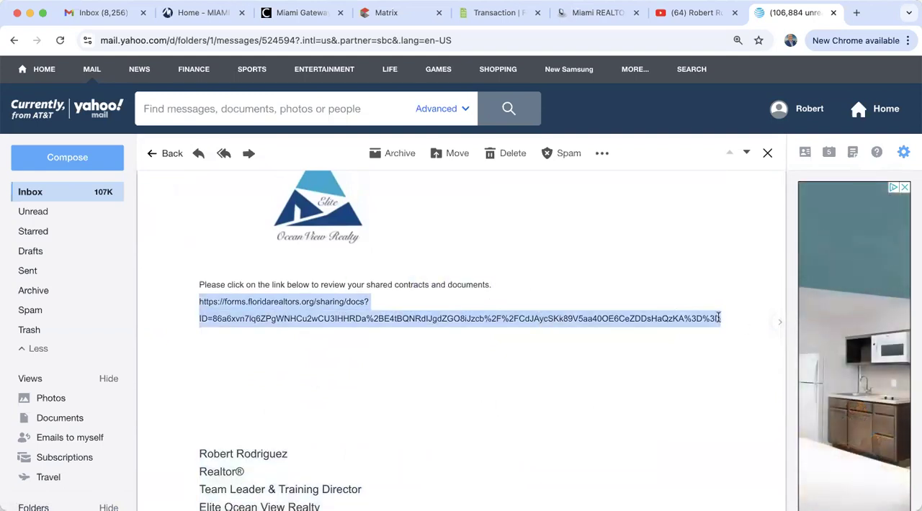
pyautogui.rightClick(628, 317)
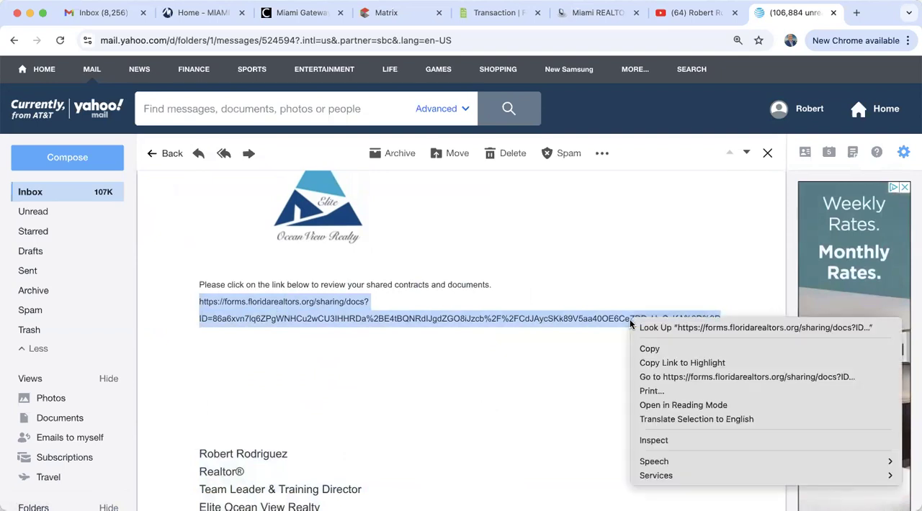
pyautogui.click(646, 346)
pyautogui.click(855, 13)
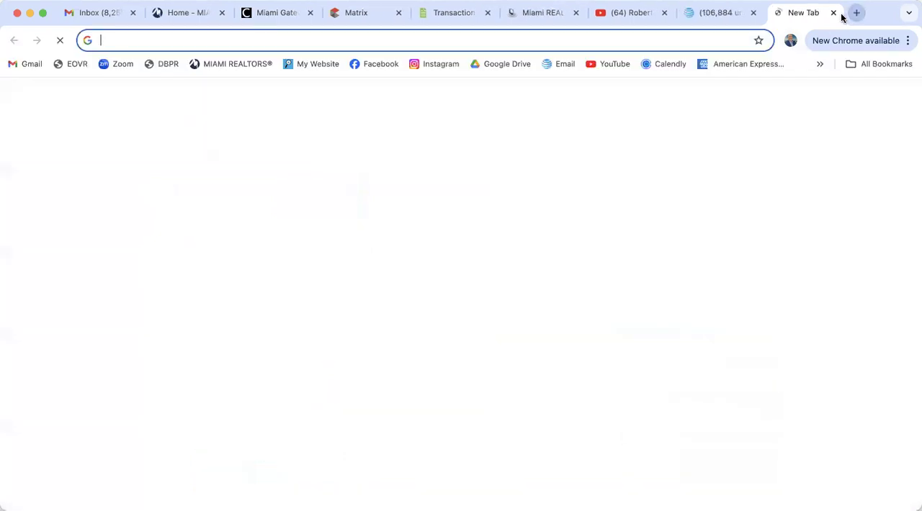
pyautogui.press('super+v')
pyautogui.press('Return')
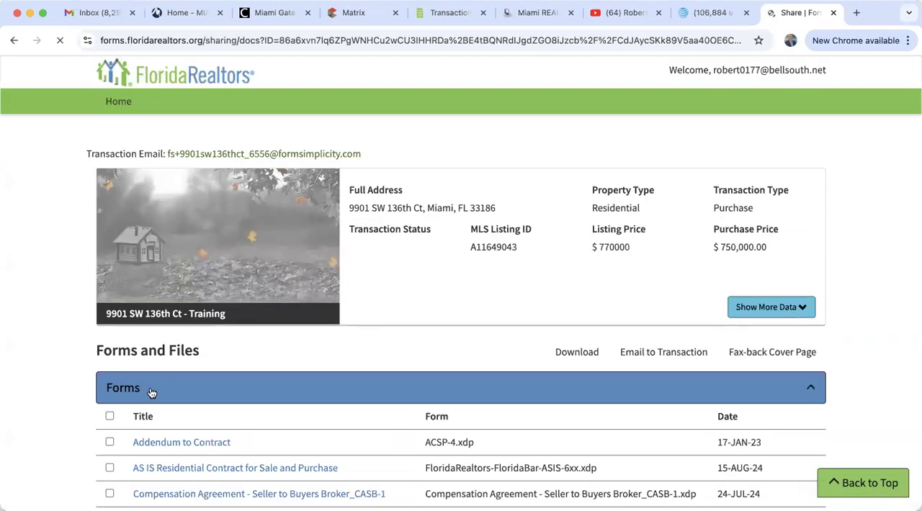
pyautogui.scroll(-5, 151, 389)
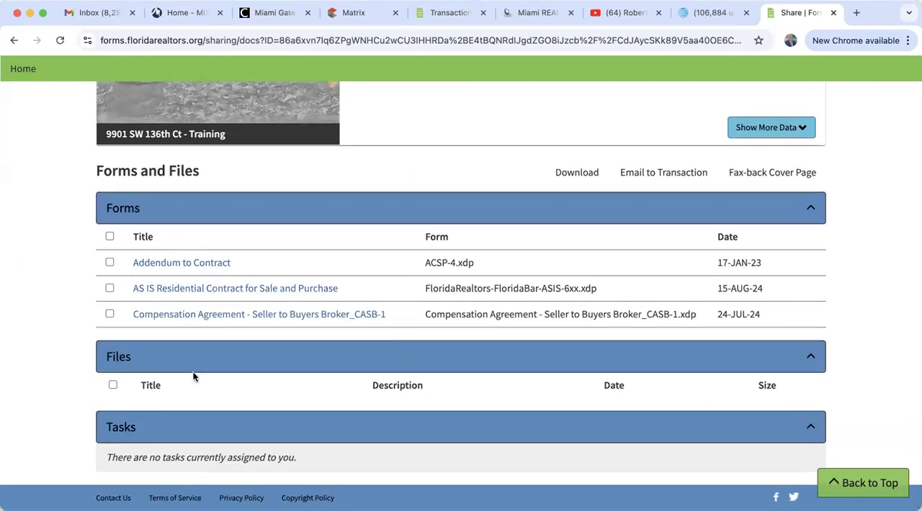
# Limit the collaborator's shared forms to the AS IS Residential Contract for Sale and Purchase, and reload the shared documents page
pyautogui.click(442, 13)
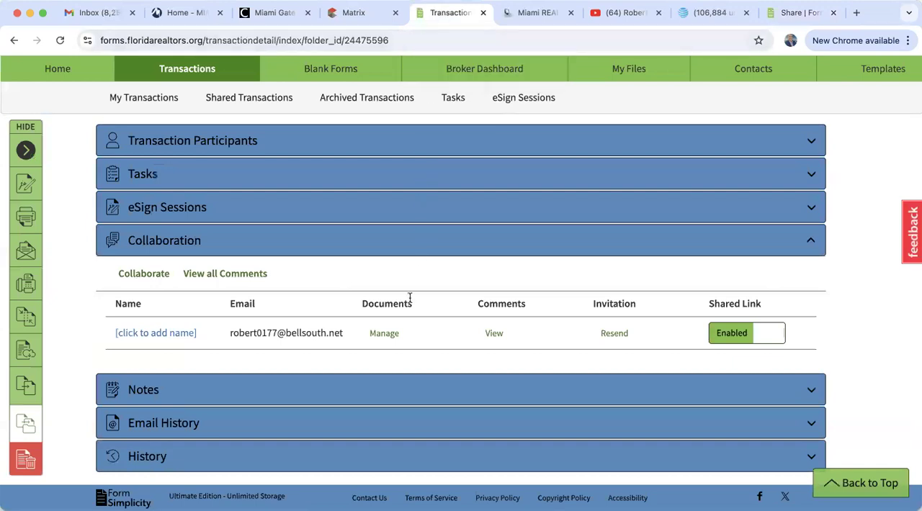
pyautogui.click(384, 334)
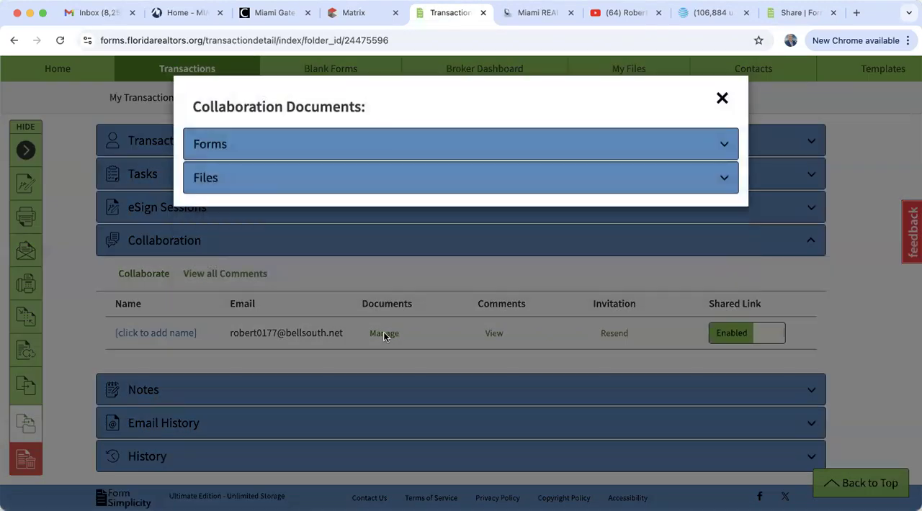
pyautogui.doubleClick(209, 144)
pyautogui.click(210, 144)
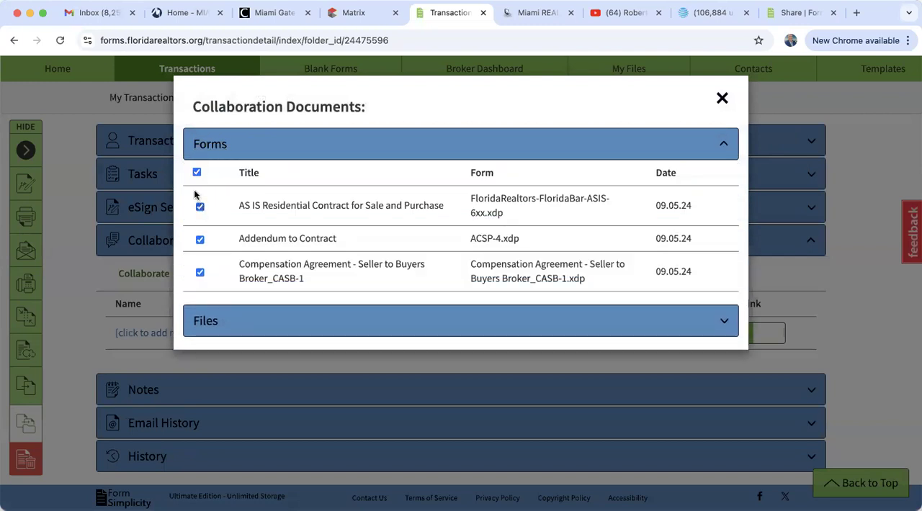
pyautogui.click(197, 172)
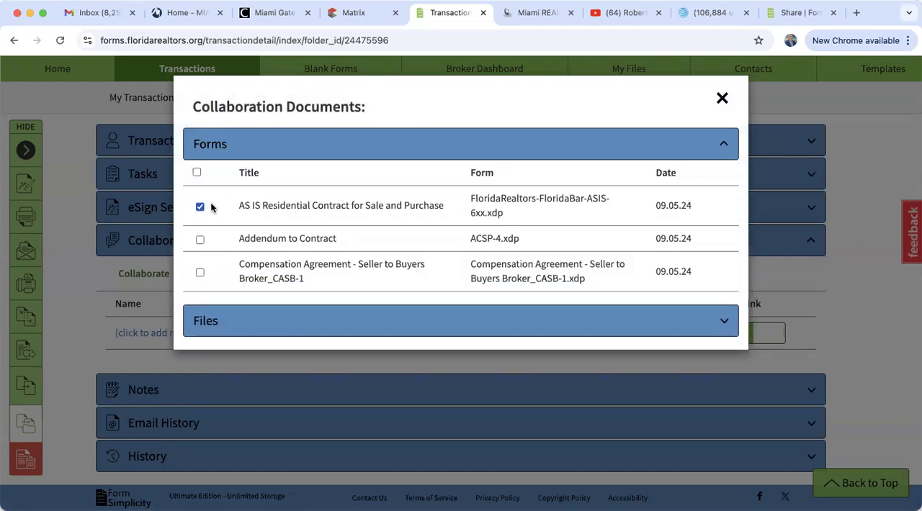
pyautogui.click(722, 100)
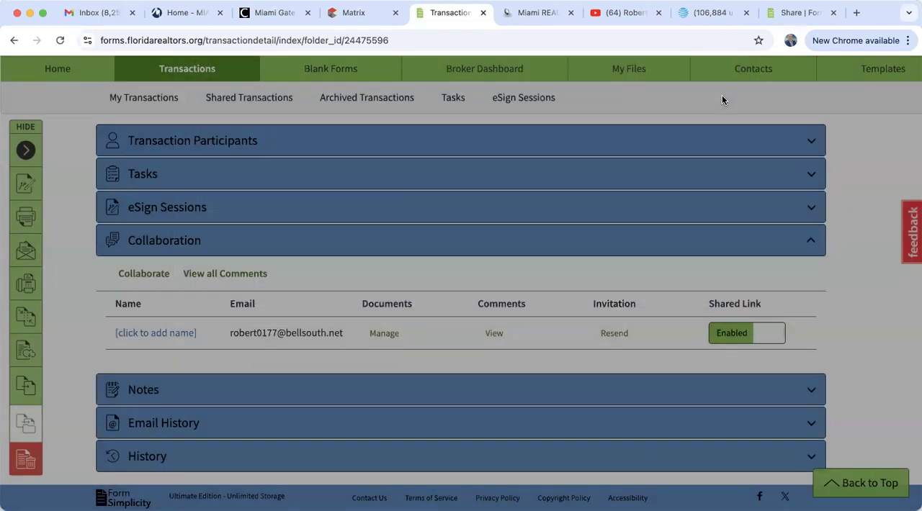
pyautogui.click(798, 13)
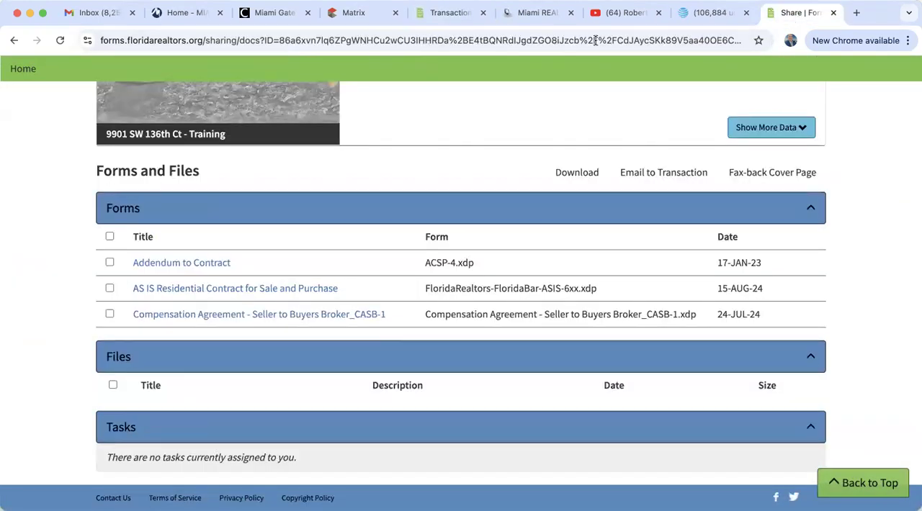
pyautogui.click(62, 40)
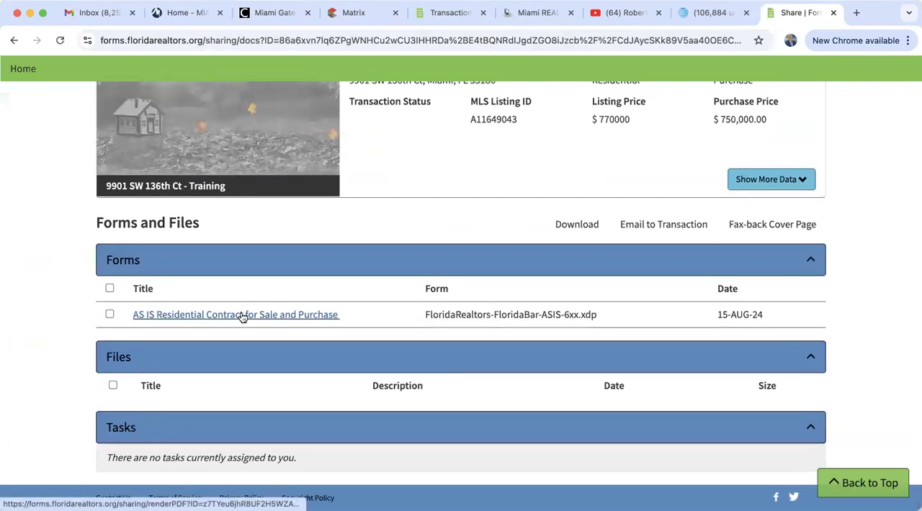
# Return to the training transaction and disable the collaborator's shared link
pyautogui.click(447, 13)
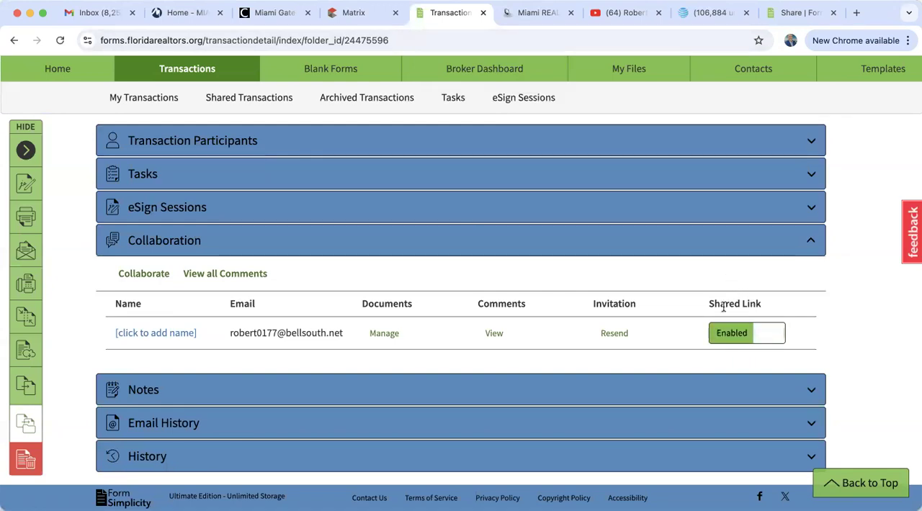
pyautogui.click(758, 338)
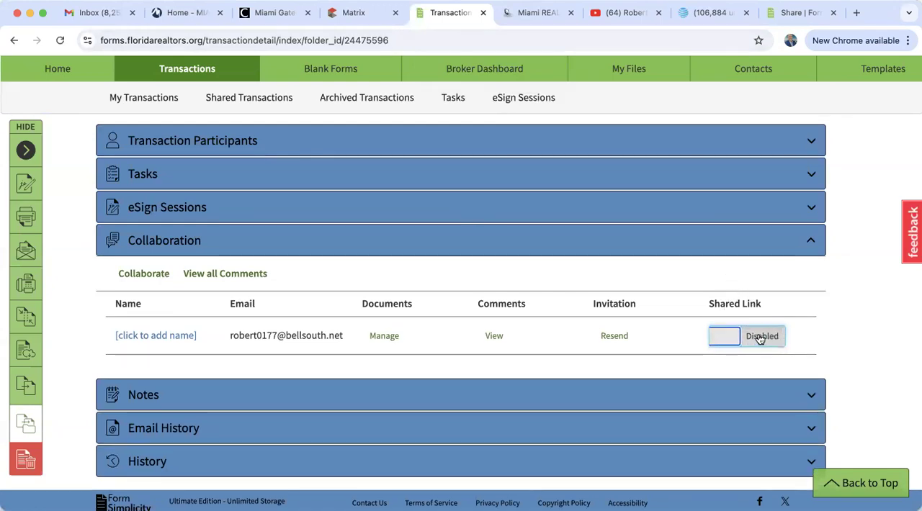
# Reload the collaborator's shared documents page to check the disabled link, close that page, and return to the transaction
pyautogui.click(793, 12)
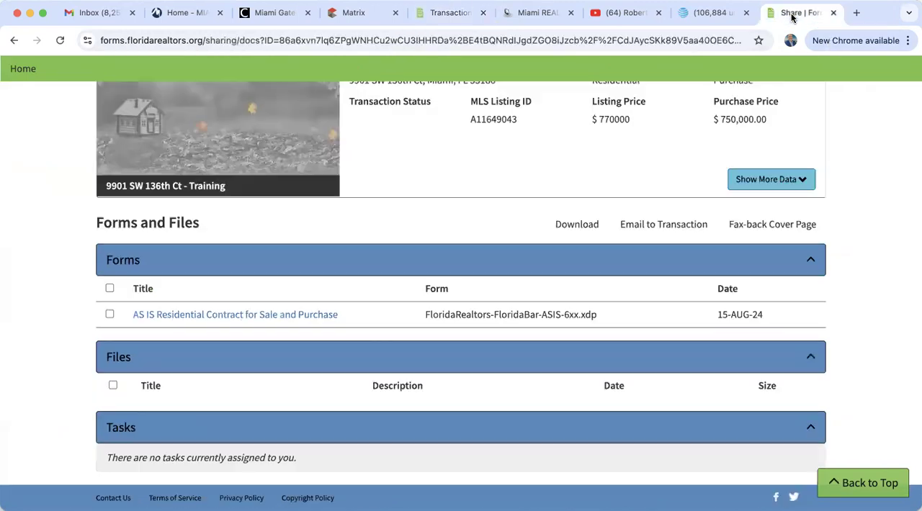
pyautogui.click(59, 39)
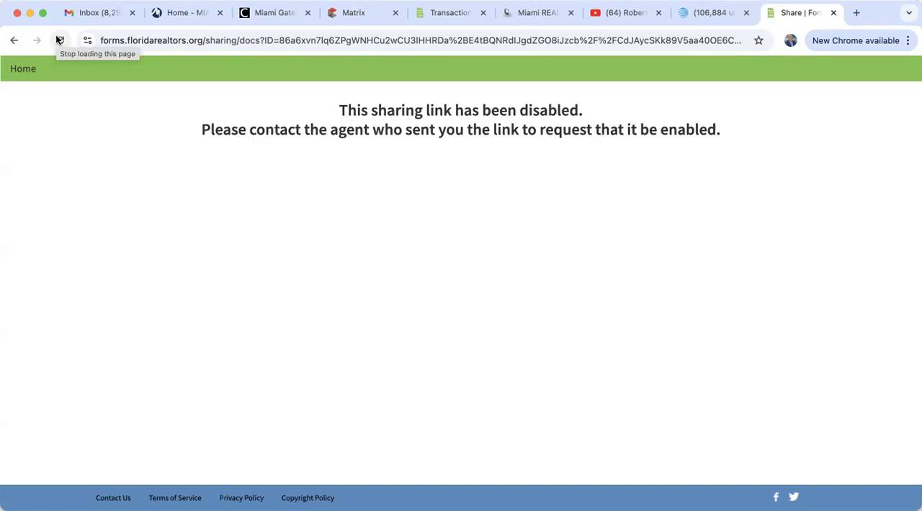
pyautogui.click(60, 40)
pyautogui.click(834, 13)
pyautogui.click(501, 13)
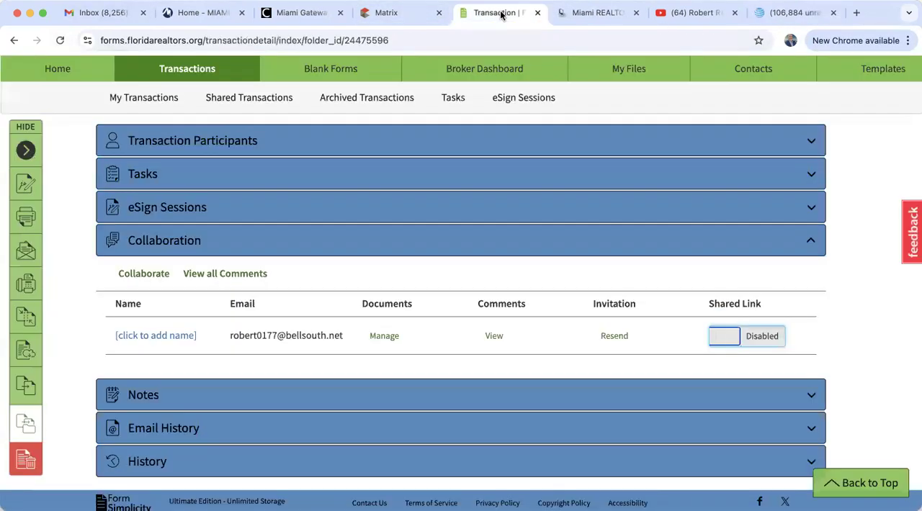
# Go to the home page and bring the recent transactions into view
pyautogui.scroll(2, 488, 159)
pyautogui.scroll(10, 488, 158)
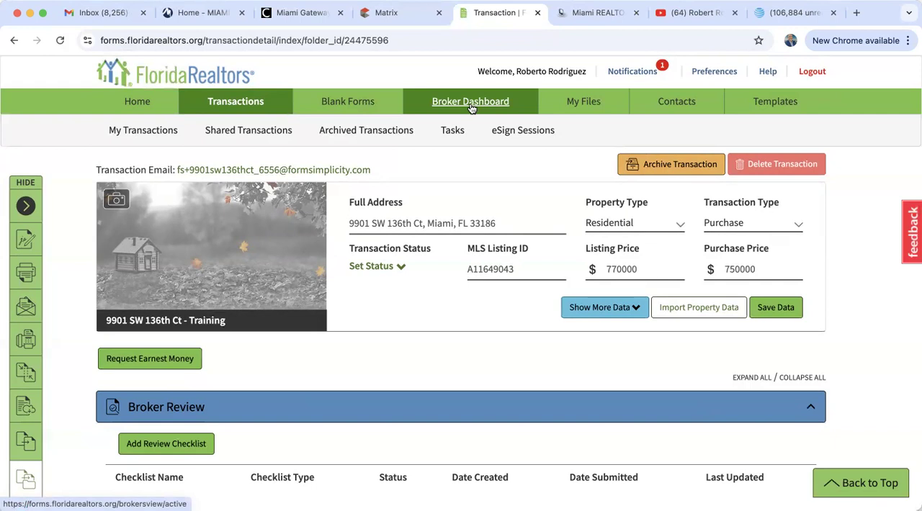
pyautogui.click(137, 105)
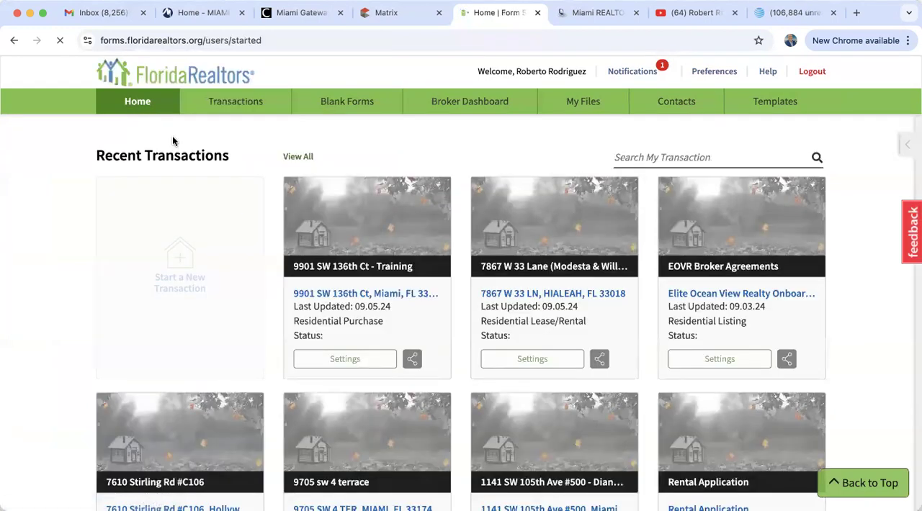
pyautogui.scroll(-3, 430, 365)
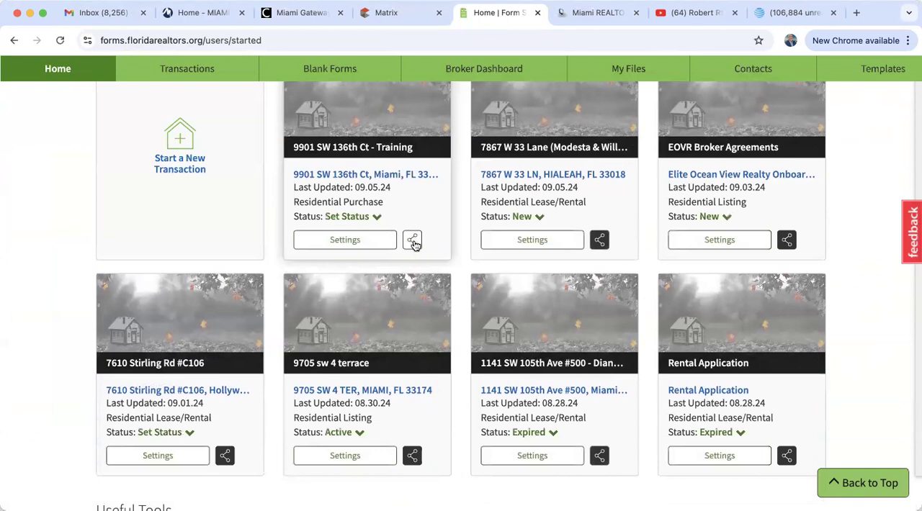
pyautogui.click(412, 242)
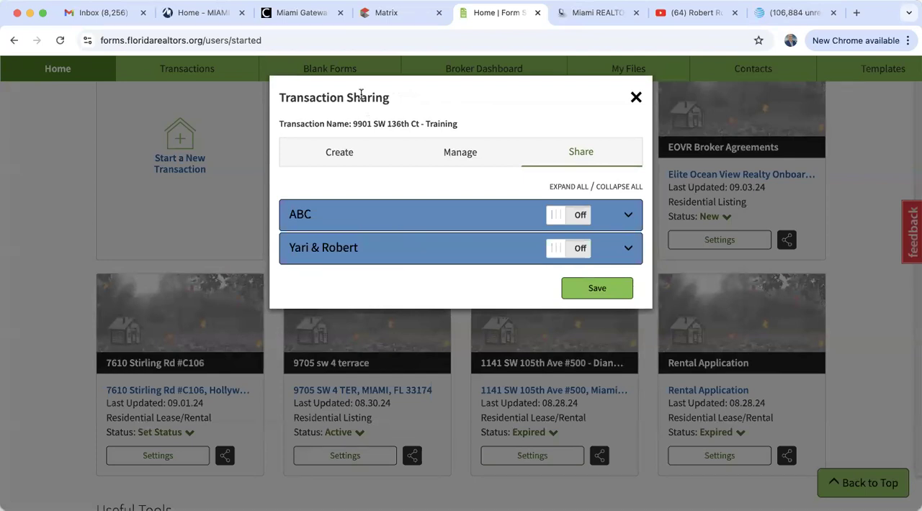
pyautogui.click(341, 157)
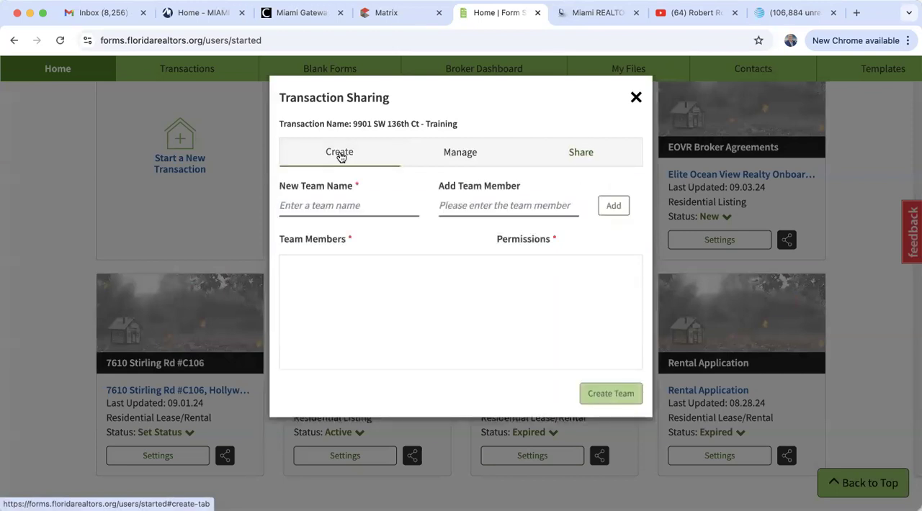
pyautogui.click(329, 208)
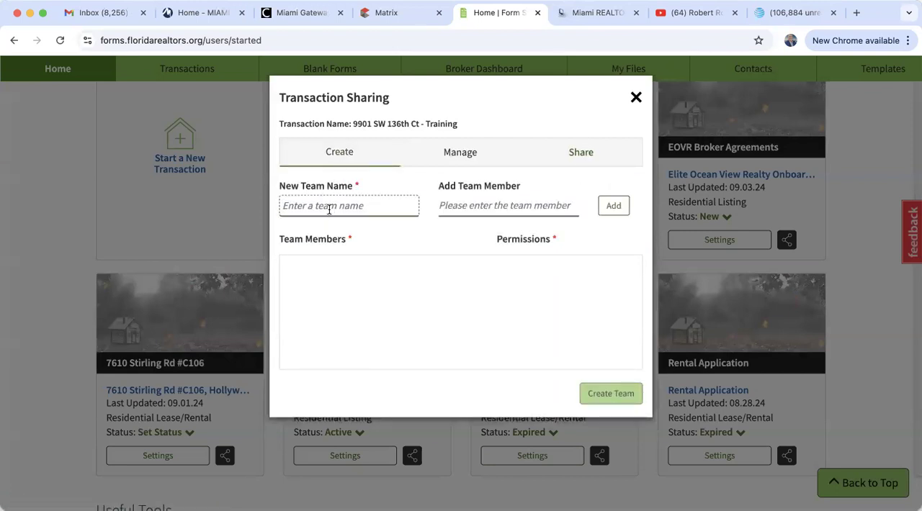
pyautogui.write('Team Training')
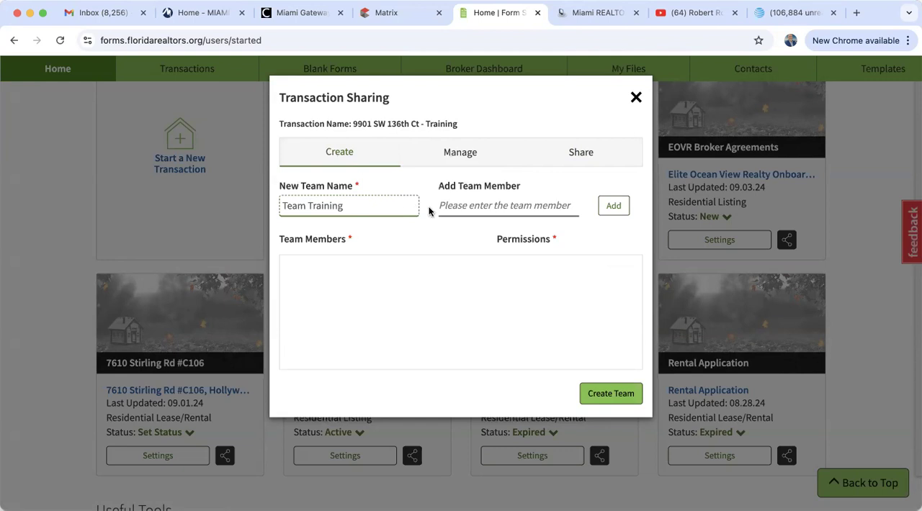
# Search for several office agents by first name as possible members of the new team
pyautogui.click(479, 206)
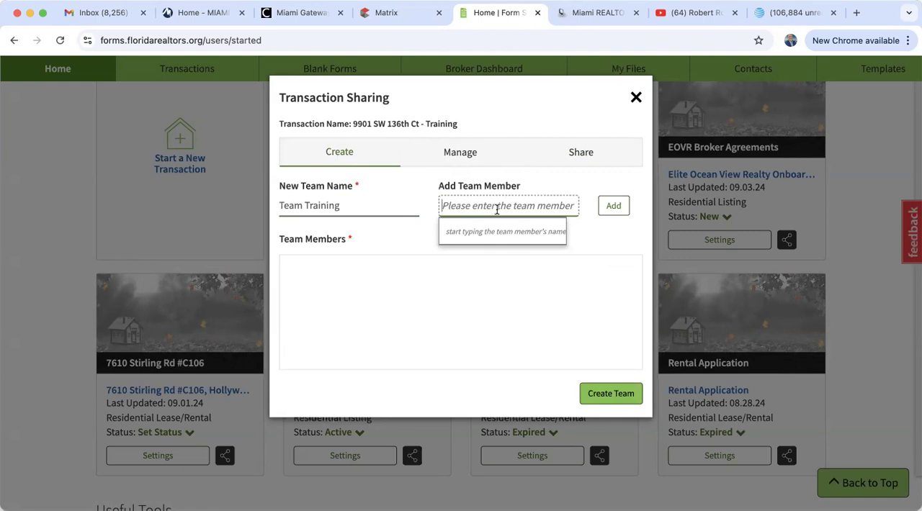
pyautogui.write('teo')
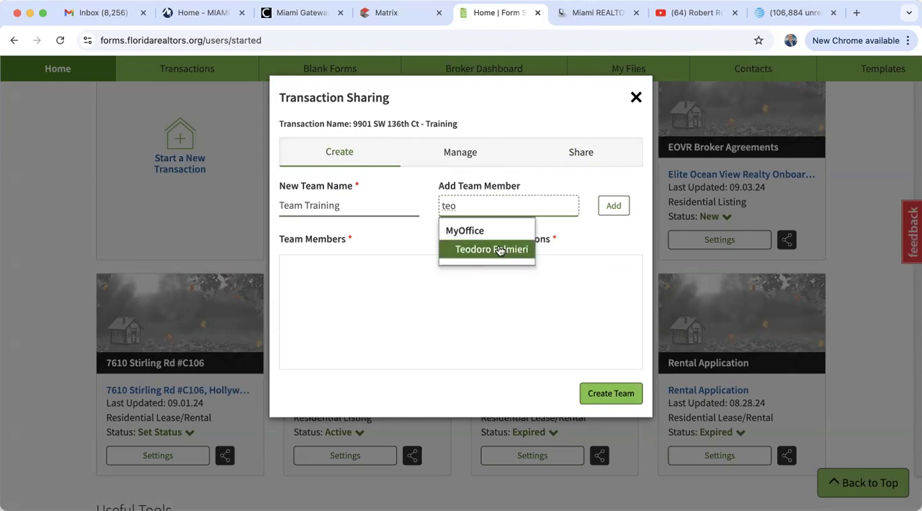
pyautogui.press('BackSpace')
pyautogui.press('BackSpace')
pyautogui.press('BackSpace')
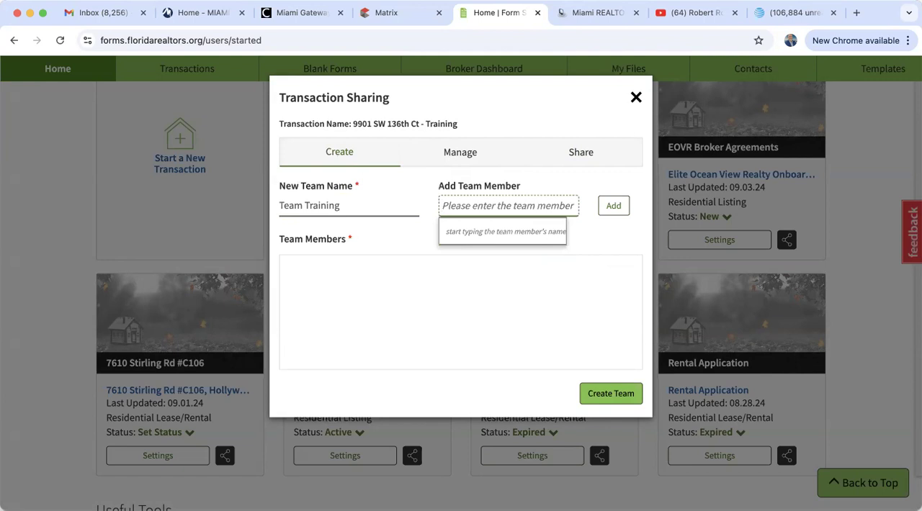
pyautogui.write('paola')
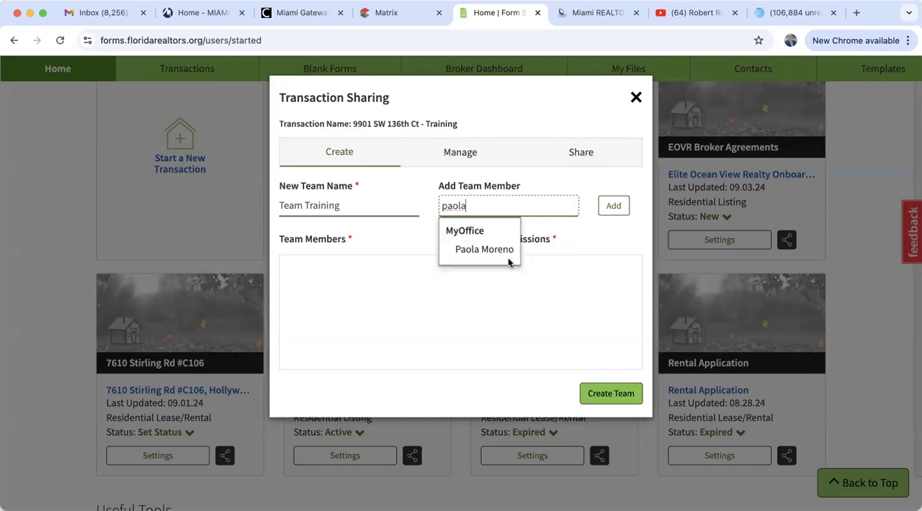
pyautogui.press('BackSpace')
pyautogui.press('BackSpace')
pyautogui.press('BackSpace')
pyautogui.press('BackSpace')
pyautogui.press('BackSpace')
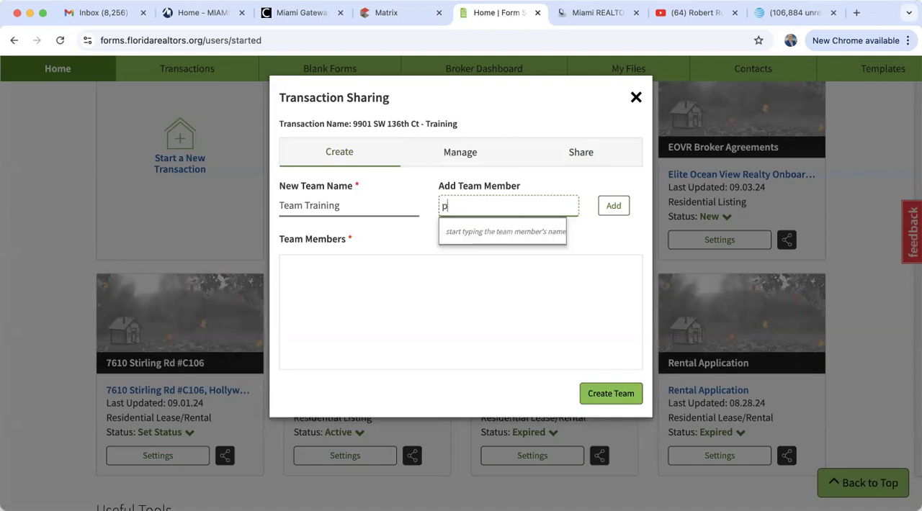
pyautogui.write('denise')
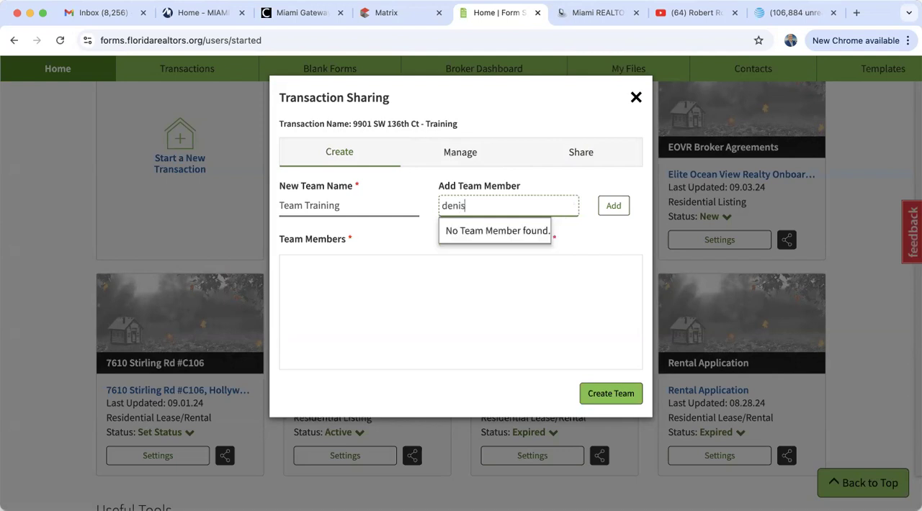
pyautogui.press('BackSpace')
pyautogui.press('BackSpace')
pyautogui.press('BackSpace')
pyautogui.press('BackSpace')
pyautogui.press('BackSpace')
pyautogui.press('BackSpace')
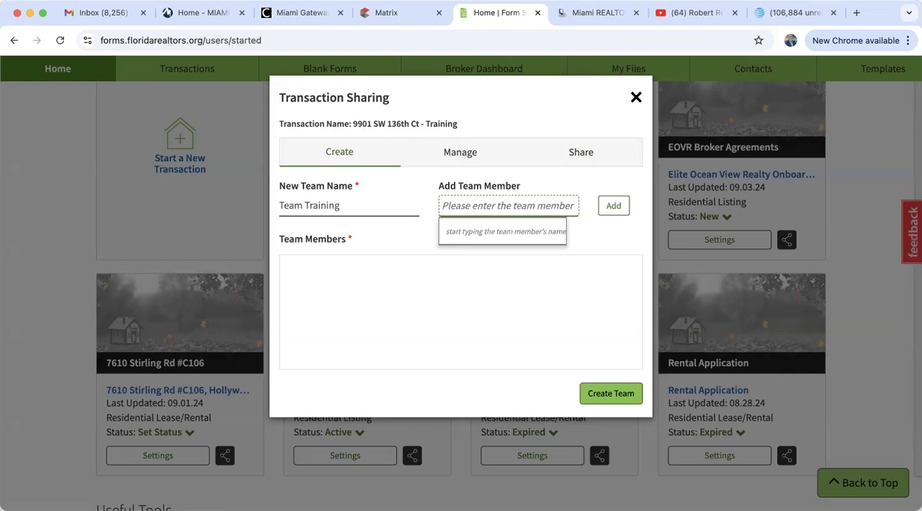
pyautogui.write('jonathan')
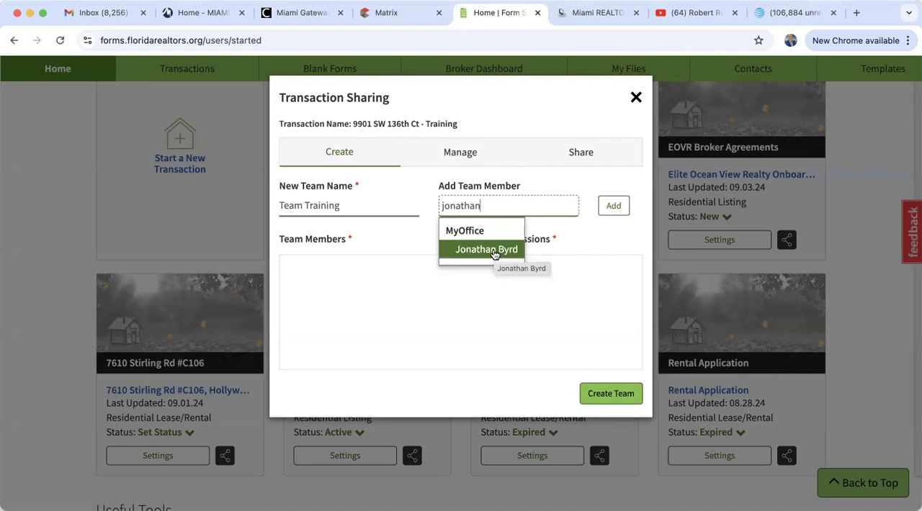
# Add an office agent to the new team with Full permission, and close the sharing settings without creating the team
pyautogui.doubleClick(490, 206)
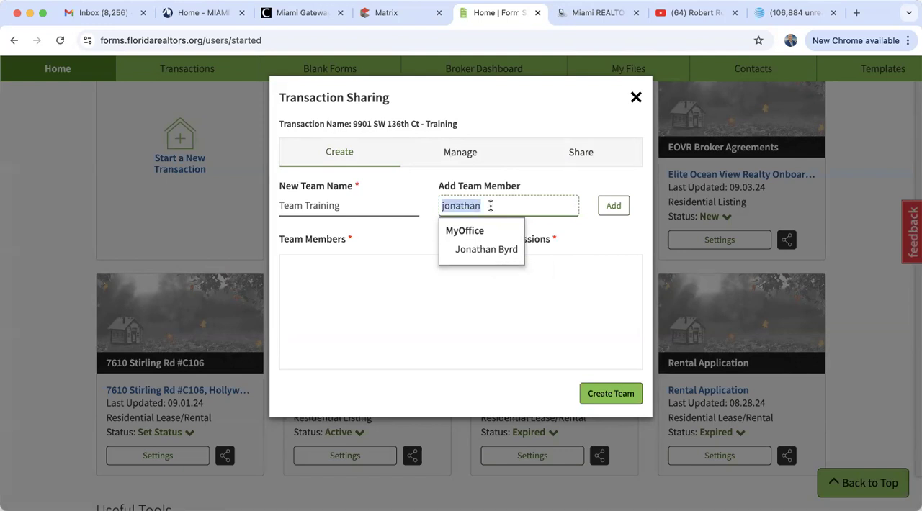
pyautogui.write('eli')
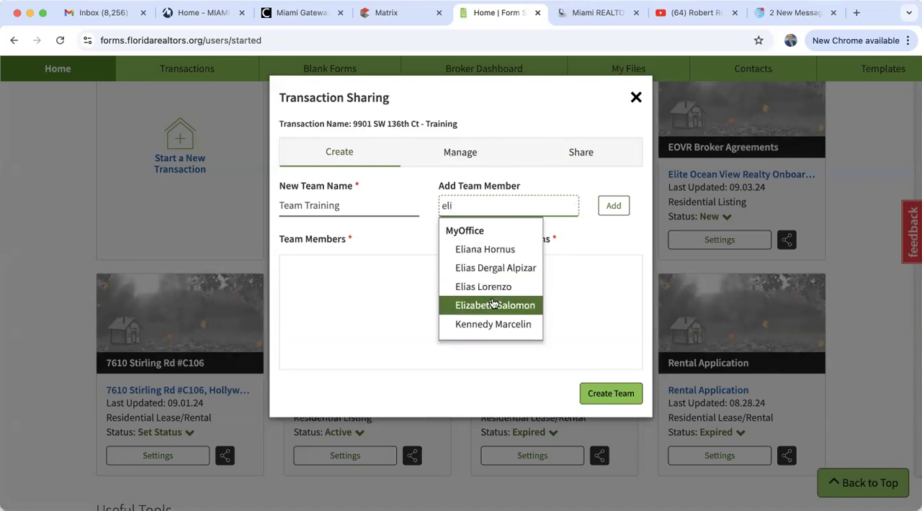
pyautogui.click(493, 306)
pyautogui.click(611, 206)
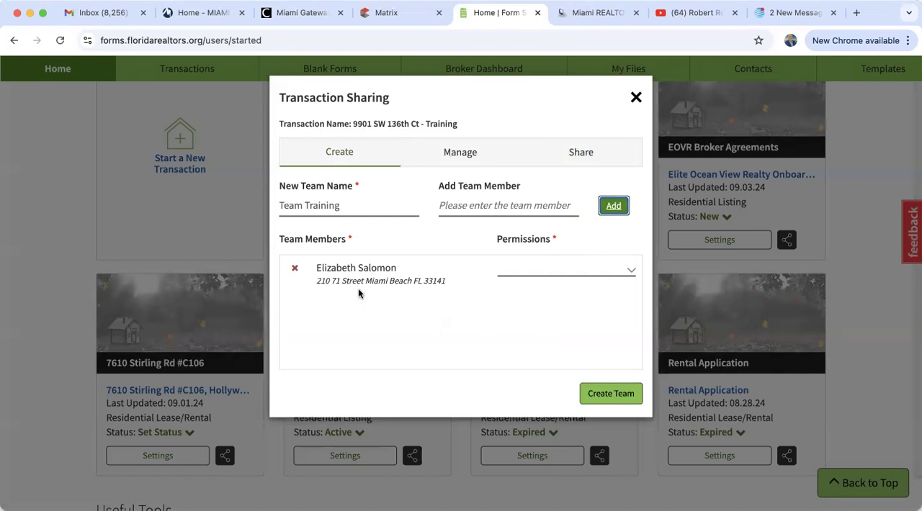
pyautogui.click(632, 273)
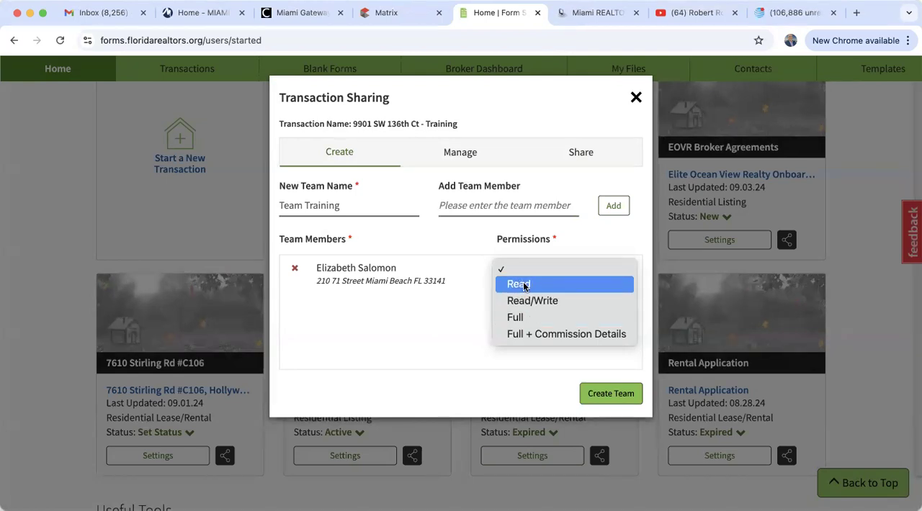
pyautogui.click(515, 317)
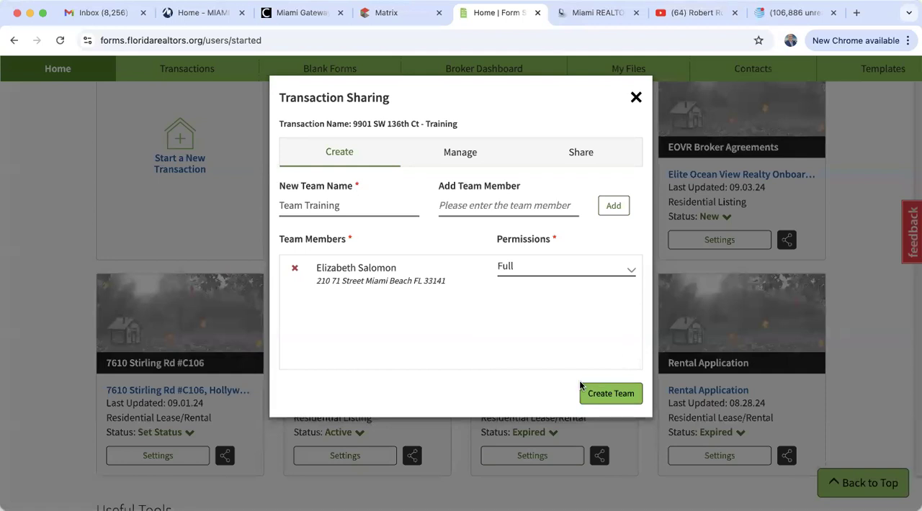
pyautogui.click(636, 97)
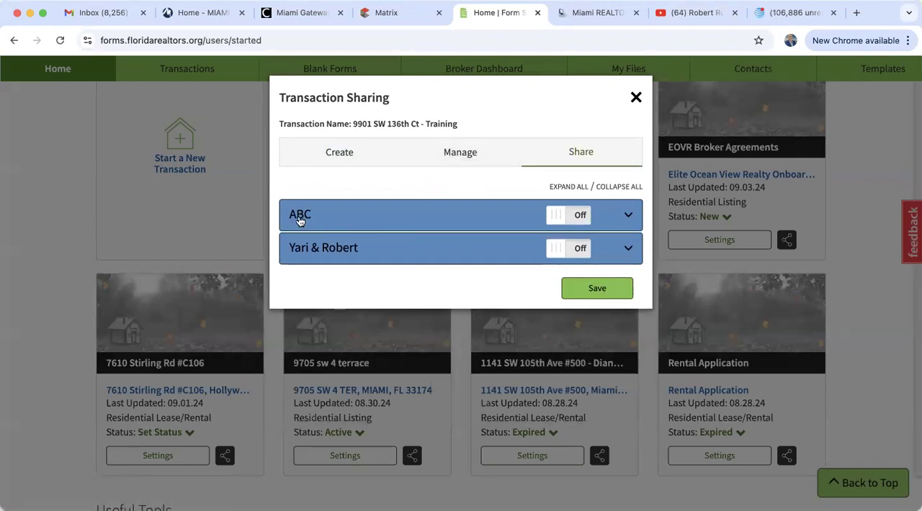
# Review the members and permissions of the two existing teams and the team management options, and close the sharing settings
pyautogui.click(626, 216)
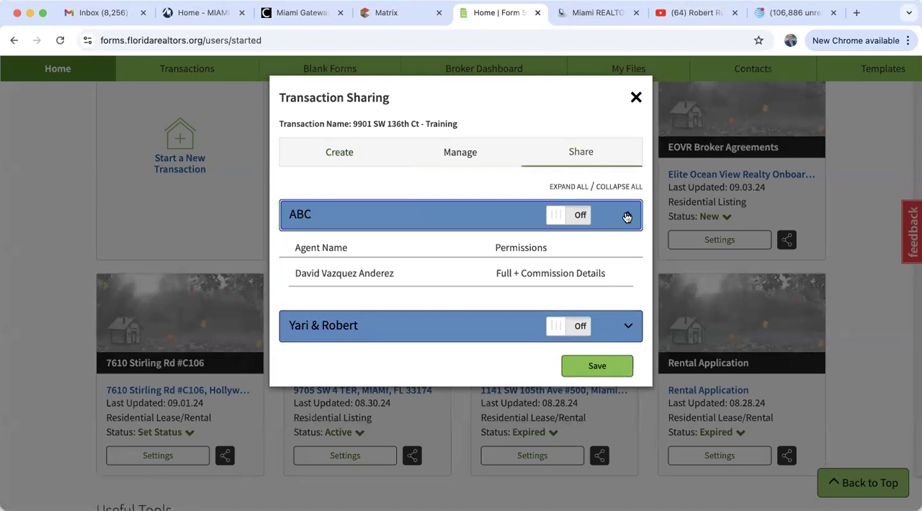
pyautogui.click(627, 216)
pyautogui.click(628, 247)
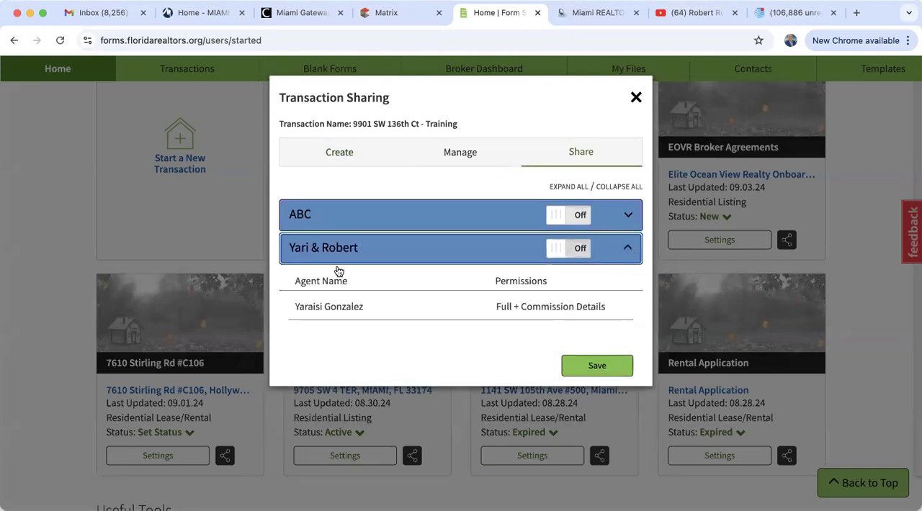
pyautogui.click(624, 249)
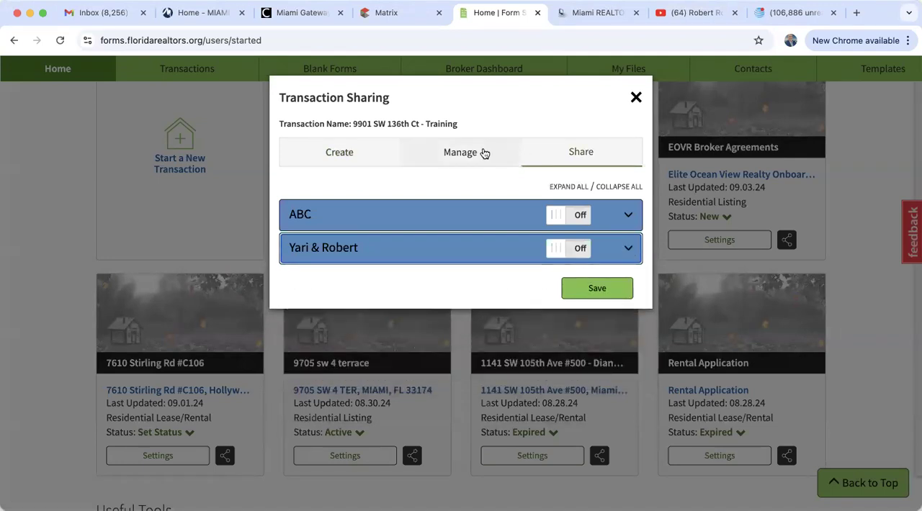
pyautogui.click(455, 160)
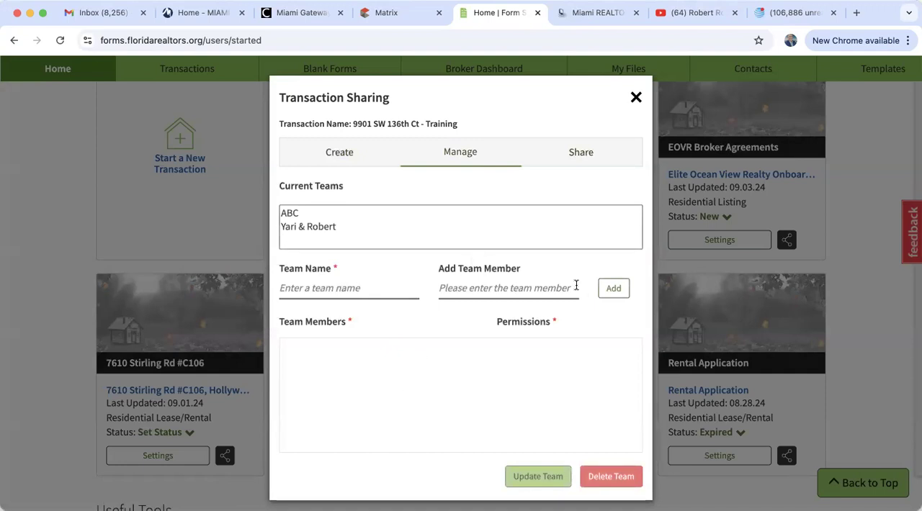
pyautogui.click(574, 158)
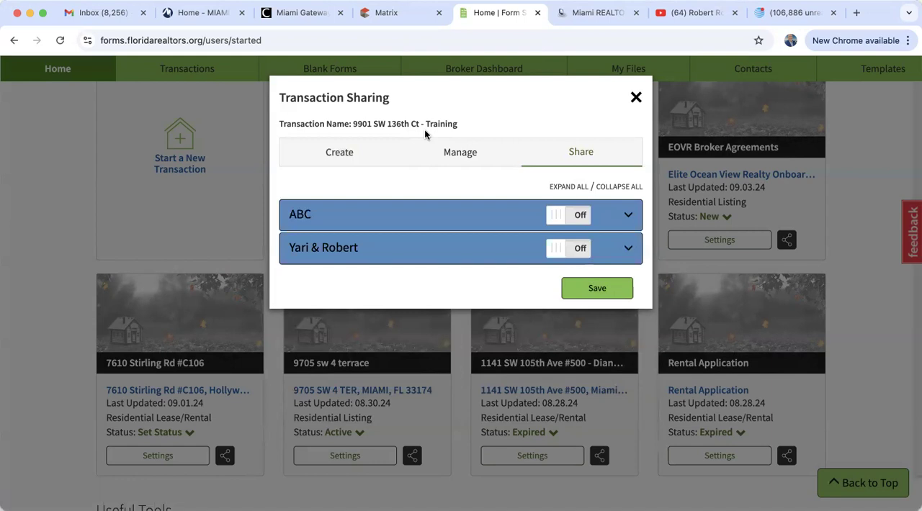
pyautogui.click(636, 100)
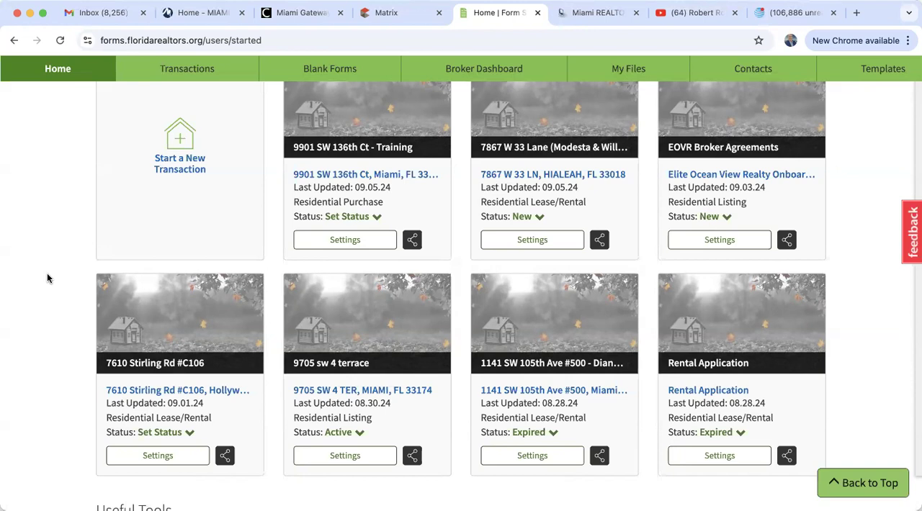
# Reopen the training transaction's sharing settings and view the permission levels available for a new team's member
pyautogui.click(412, 240)
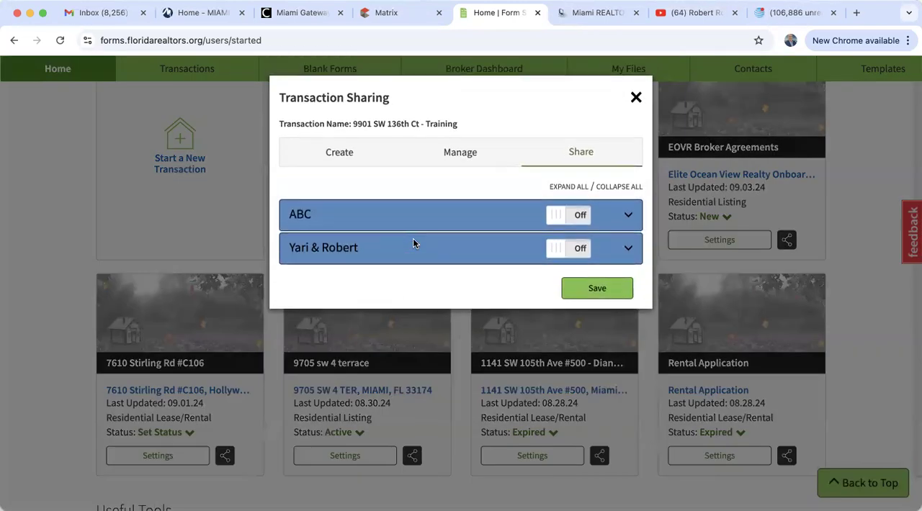
pyautogui.click(352, 153)
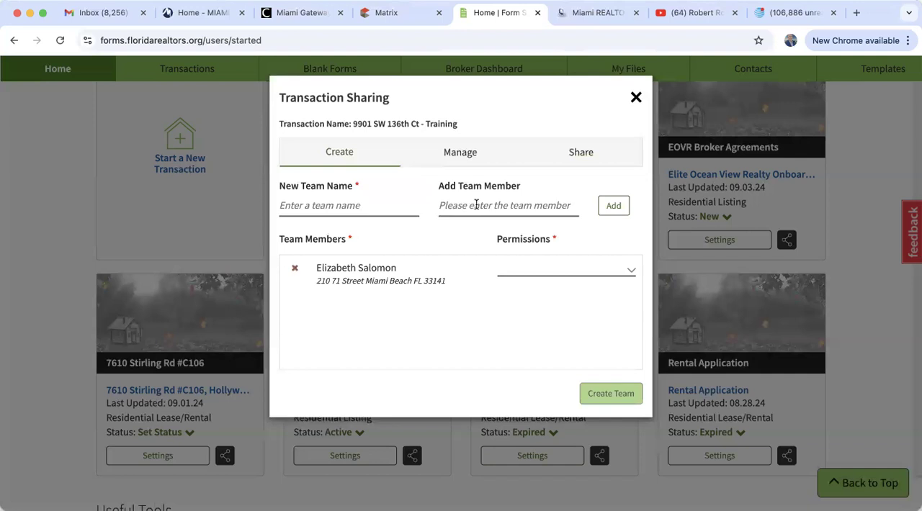
pyautogui.click(525, 270)
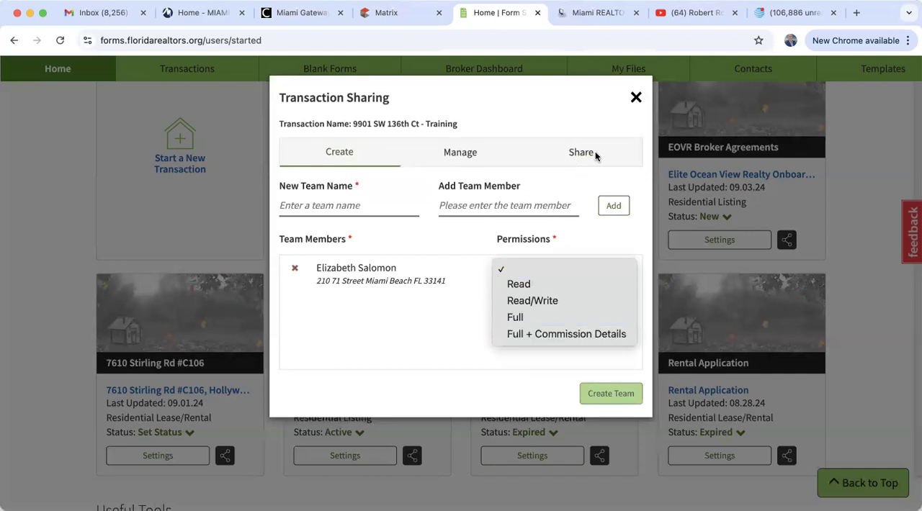
pyautogui.click(637, 99)
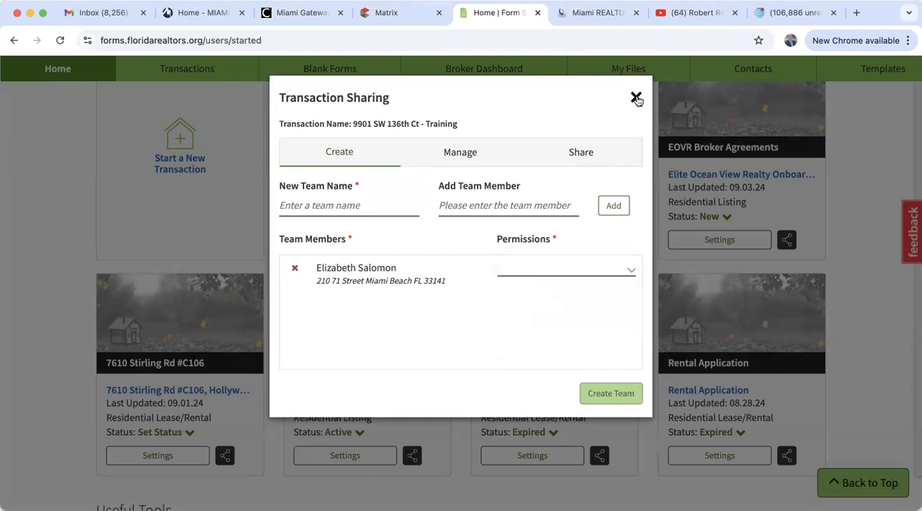
# Close the transaction's sharing settings without creating a team, and switch to Gmail with a refreshed inbox
pyautogui.click(637, 98)
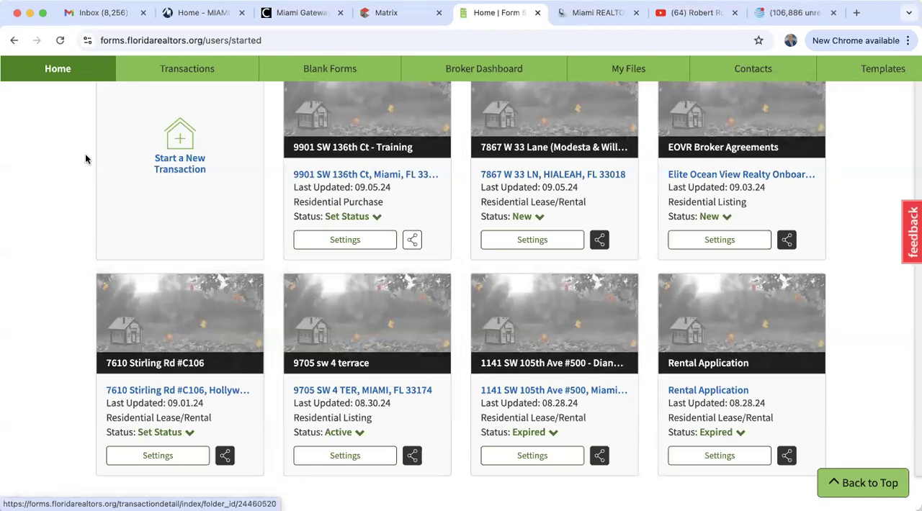
pyautogui.click(104, 13)
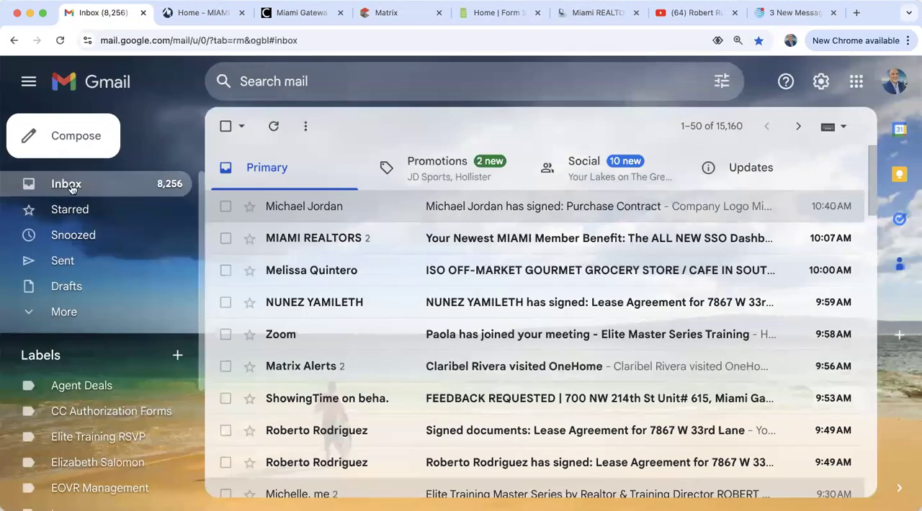
pyautogui.click(60, 40)
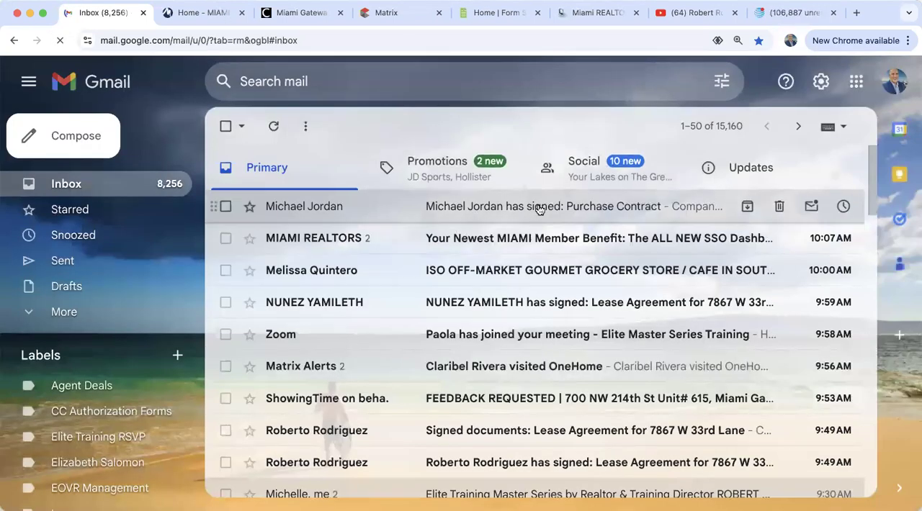
# Read the Form Simplicity email notifying that the Purchase Contract session was signed, and return to the inbox
pyautogui.click(527, 211)
pyautogui.scroll(-5, 438, 357)
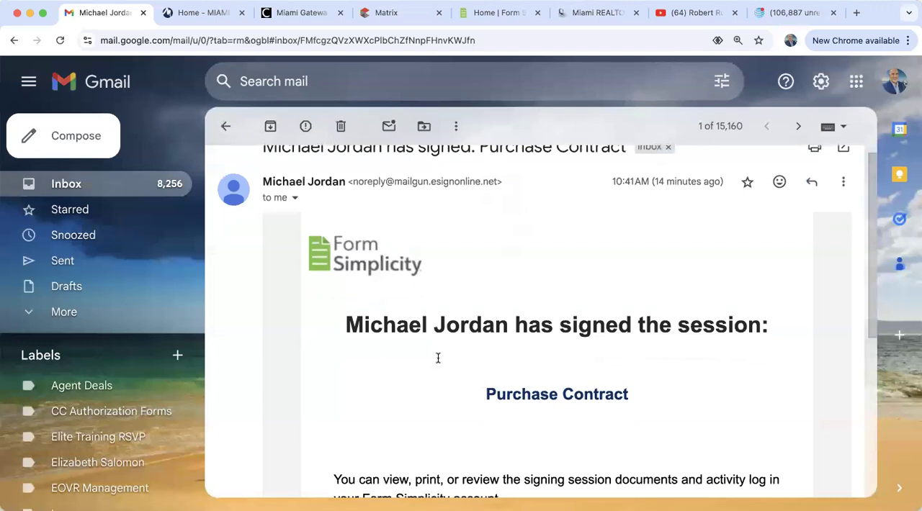
pyautogui.scroll(-3, 437, 358)
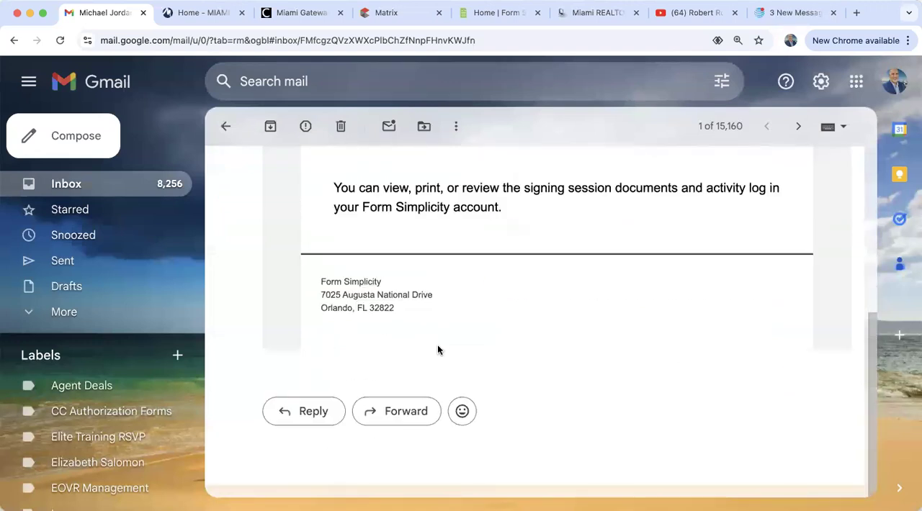
pyautogui.scroll(10, 437, 350)
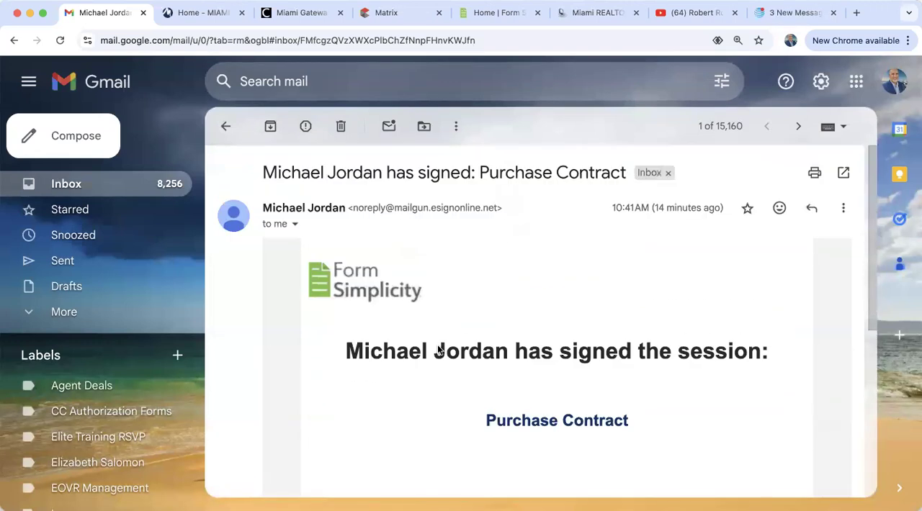
pyautogui.click(66, 186)
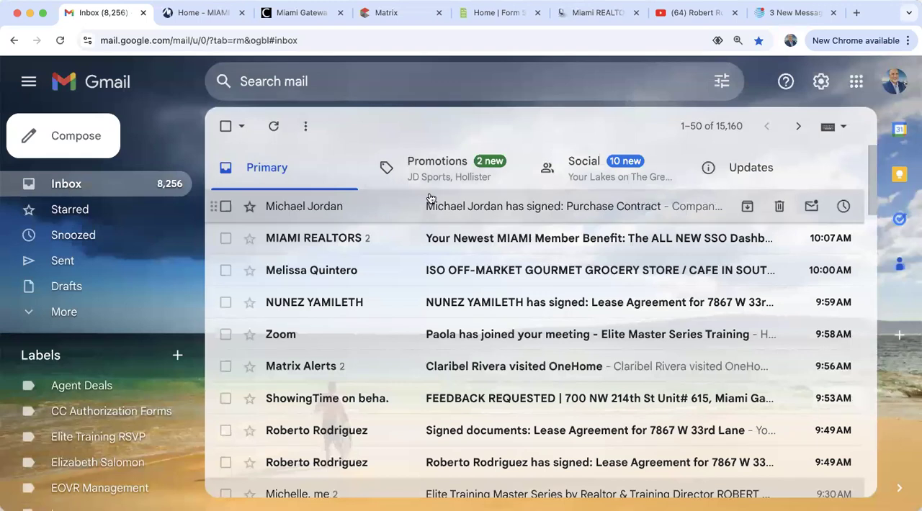
# Switch to Yahoo Mail, to the open message containing the shared contracts and documents link
pyautogui.click(770, 15)
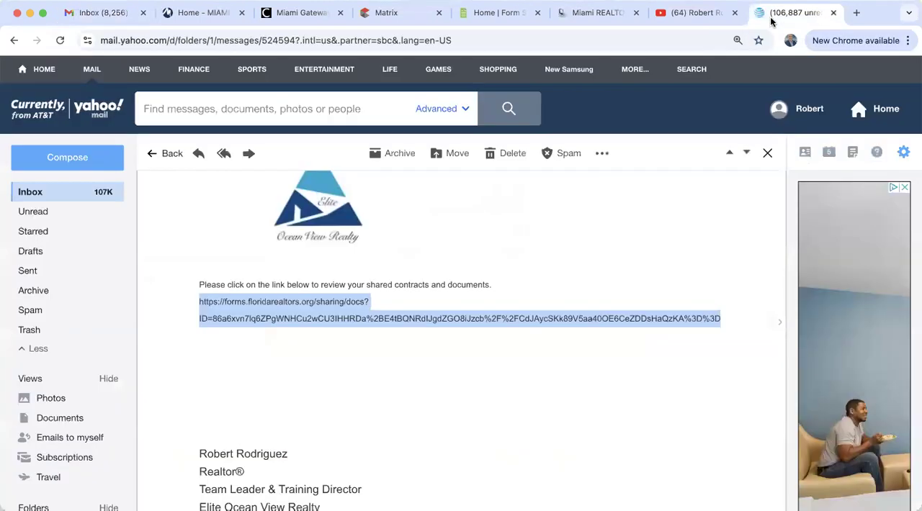
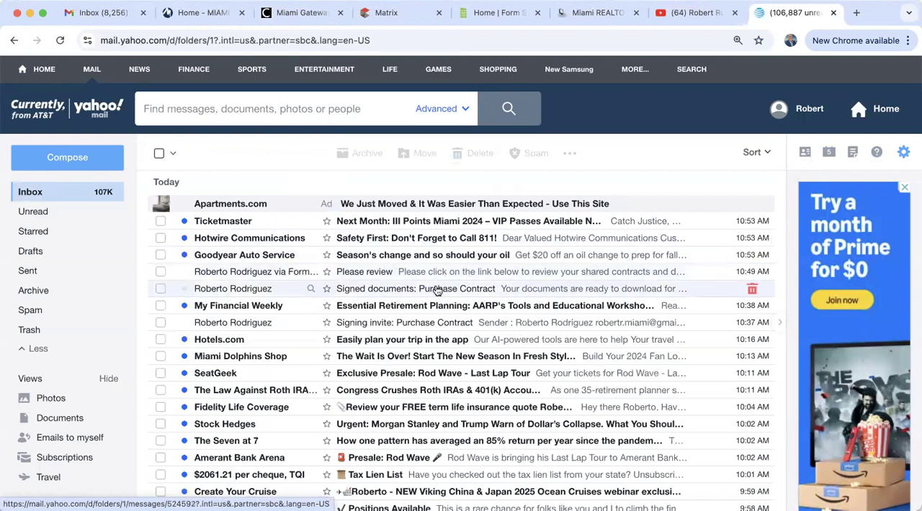
# Open the "Signed documents: Purchase Contract" email and download ASISResidentialContractforSaleandPurchase.pdf from its document download page
pyautogui.click(435, 289)
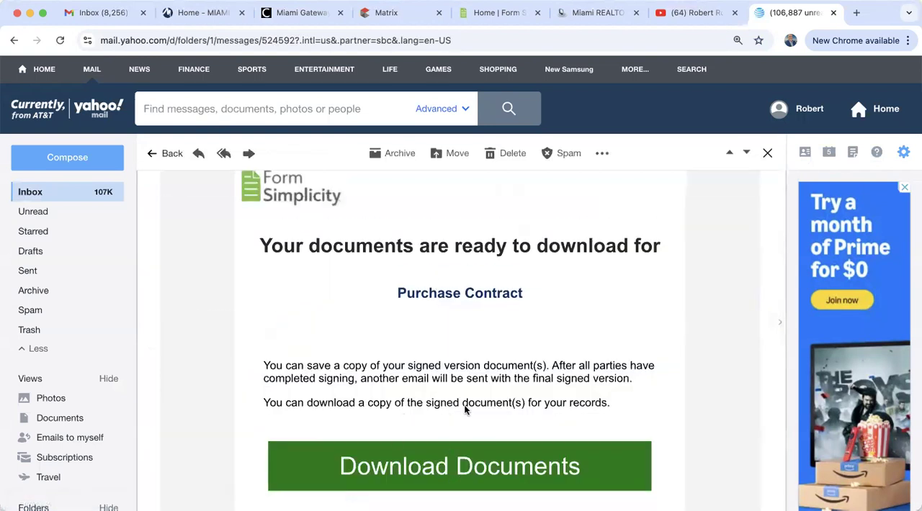
pyautogui.scroll(-3, 466, 406)
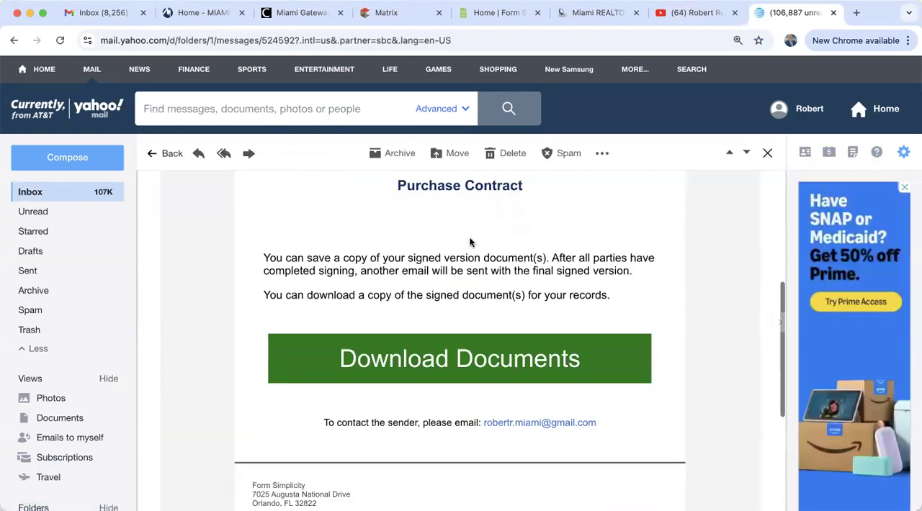
pyautogui.click(452, 361)
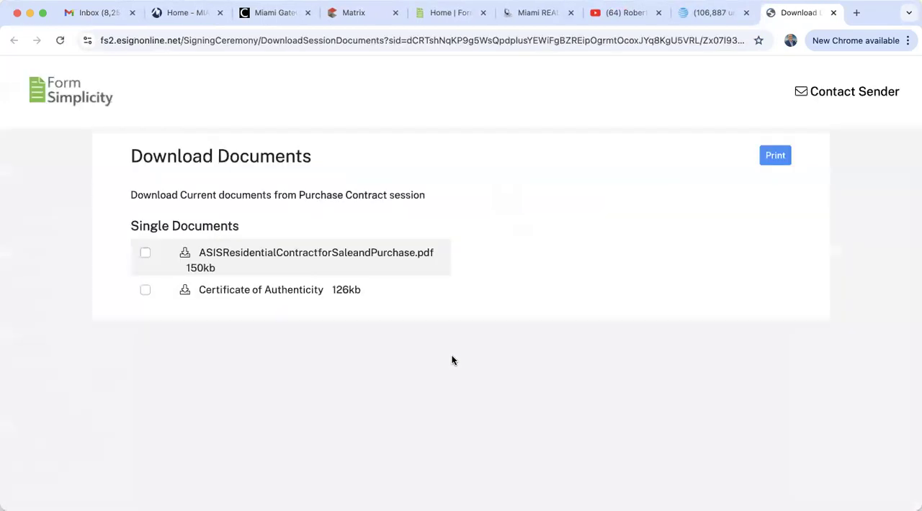
pyautogui.click(299, 254)
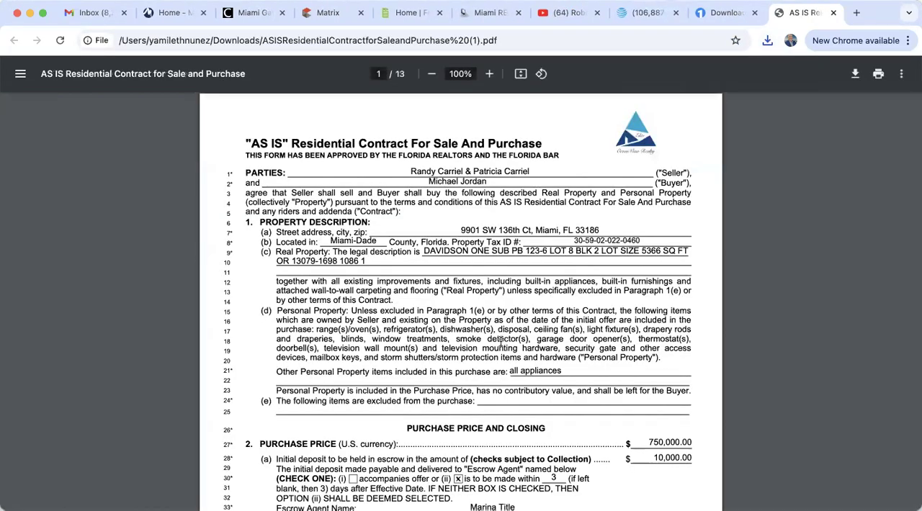
# Review the downloaded AS IS contract through to its last page, checking the buyer's initials, signature and signing date
pyautogui.scroll(-8, 500, 340)
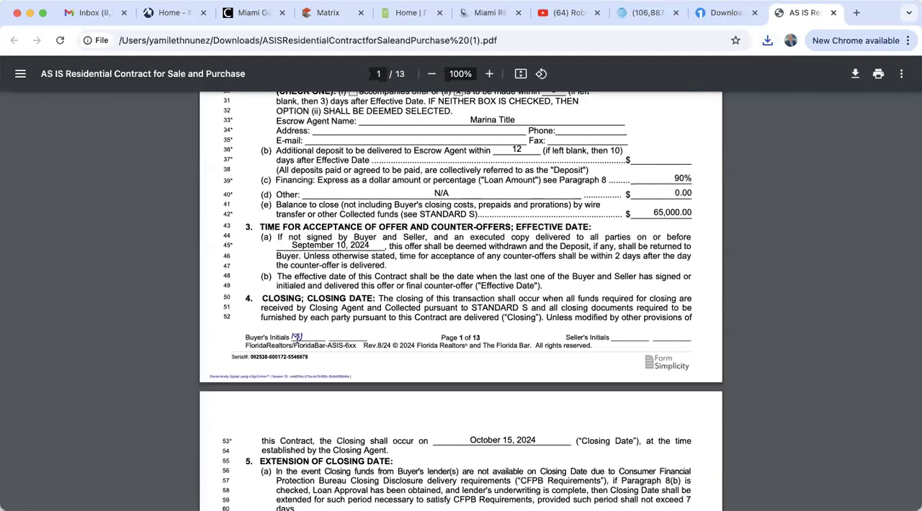
pyautogui.scroll(-10, 357, 453)
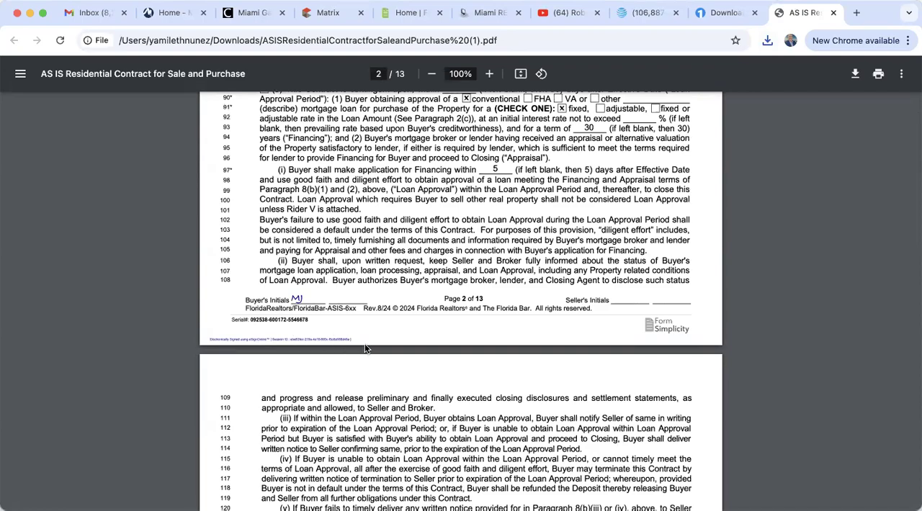
pyautogui.scroll(-12, 364, 344)
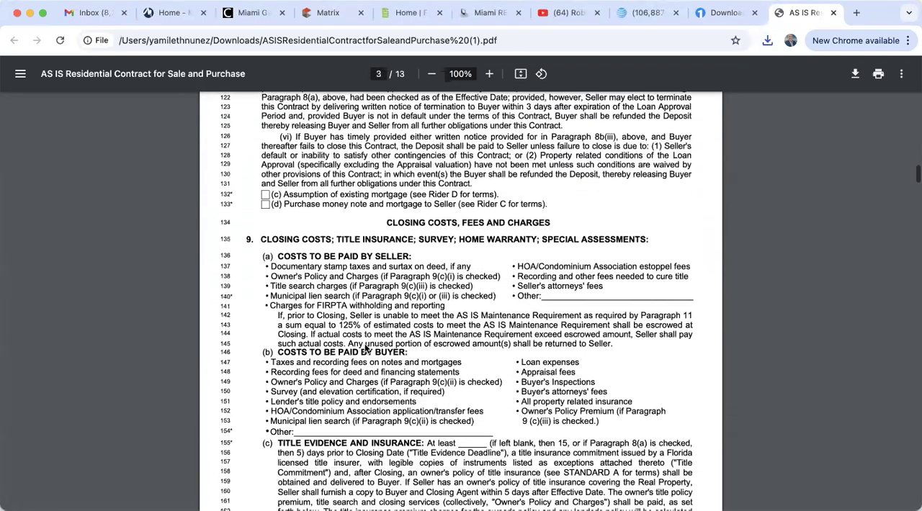
pyautogui.scroll(-15, 365, 348)
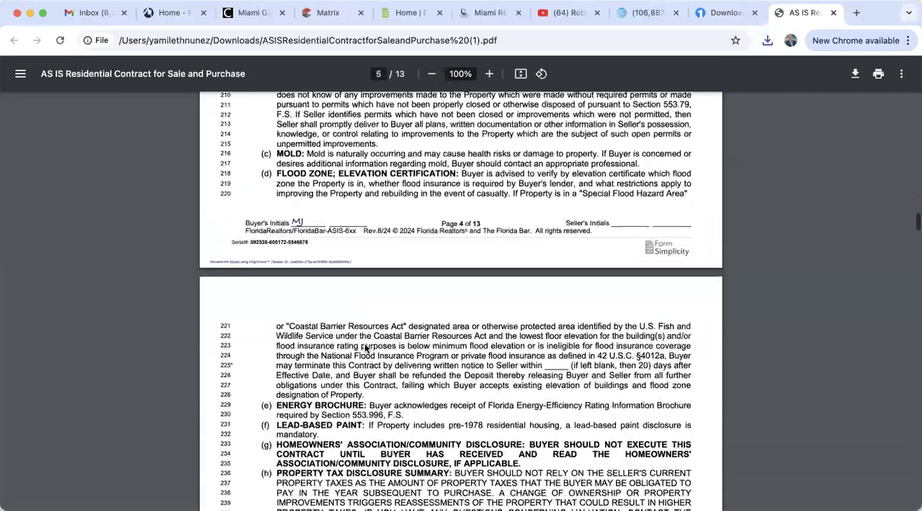
pyautogui.scroll(-5, 365, 348)
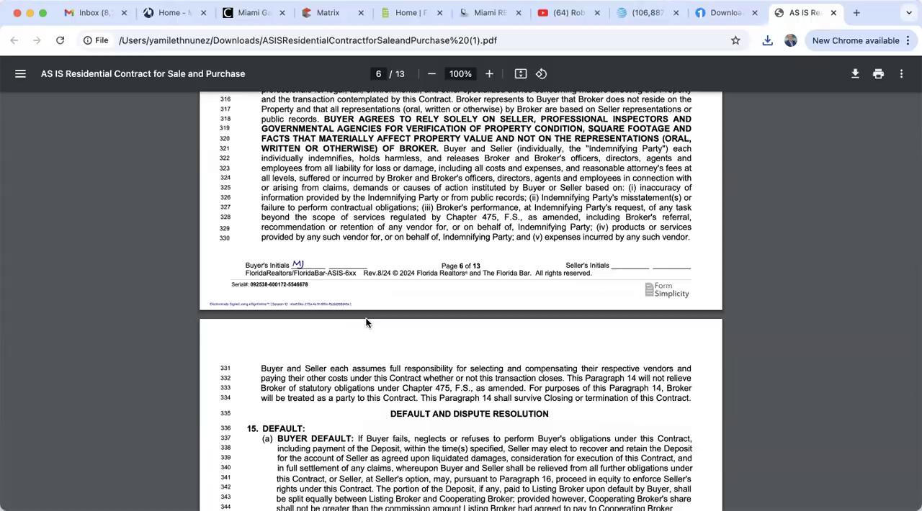
pyautogui.scroll(-15, 366, 323)
pyautogui.scroll(-15, 366, 322)
pyautogui.scroll(-20, 366, 323)
pyautogui.scroll(-6, 366, 323)
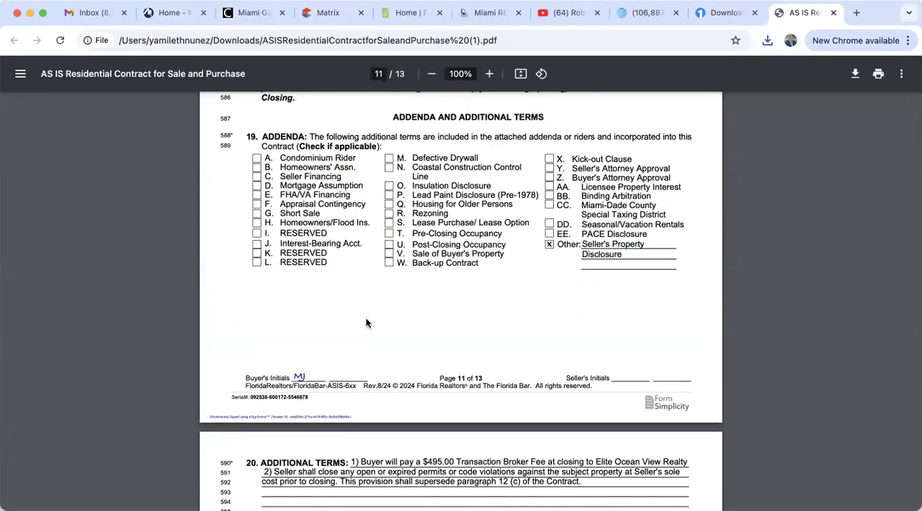
pyautogui.scroll(-20, 366, 323)
pyautogui.scroll(-5, 366, 323)
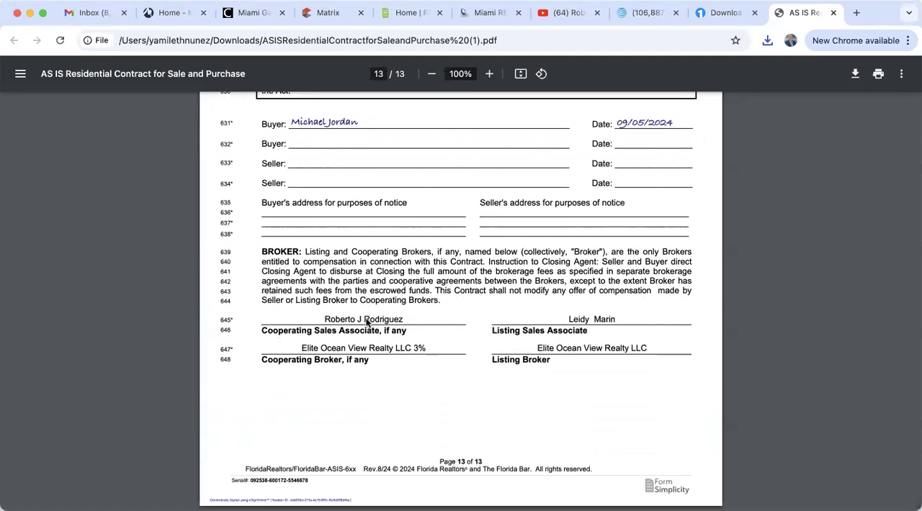
pyautogui.scroll(3, 366, 322)
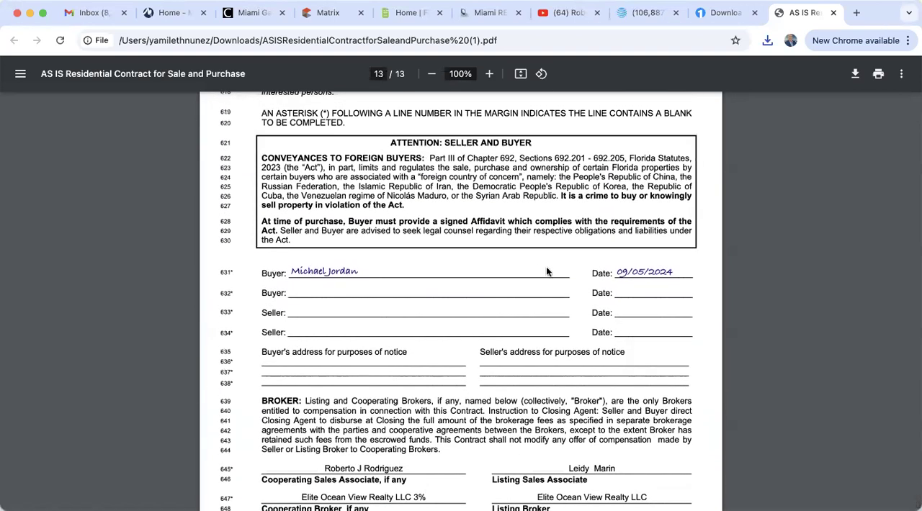
pyautogui.scroll(-3, 435, 381)
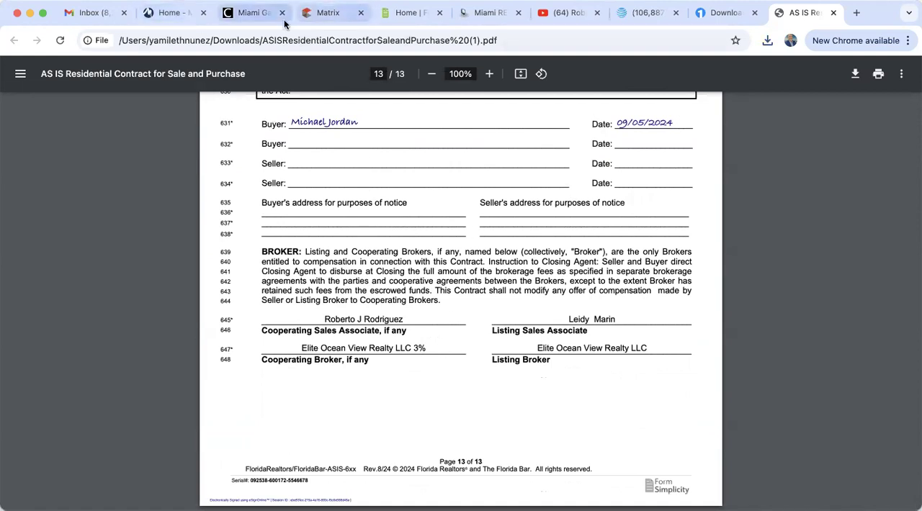
# Check the Gmail inbox, close the Download Documents page, and switch back to the Form Simplicity home page
pyautogui.click(98, 15)
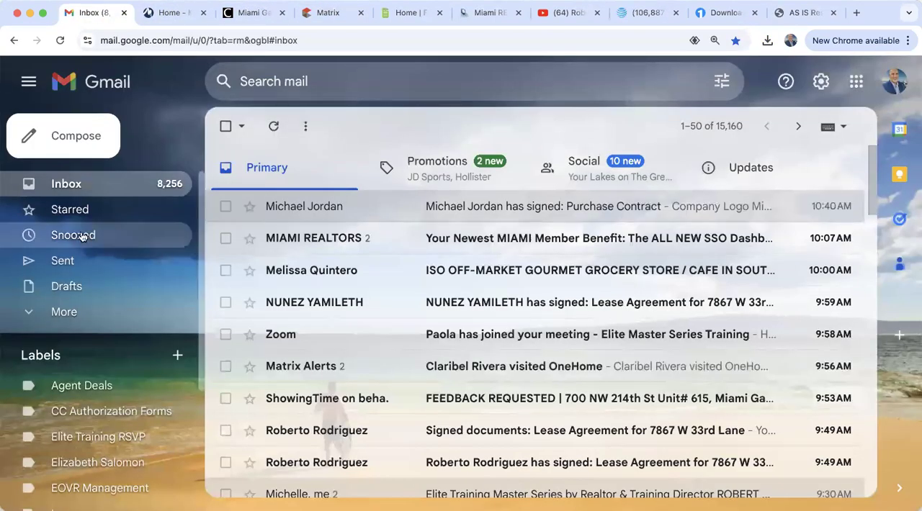
pyautogui.click(666, 21)
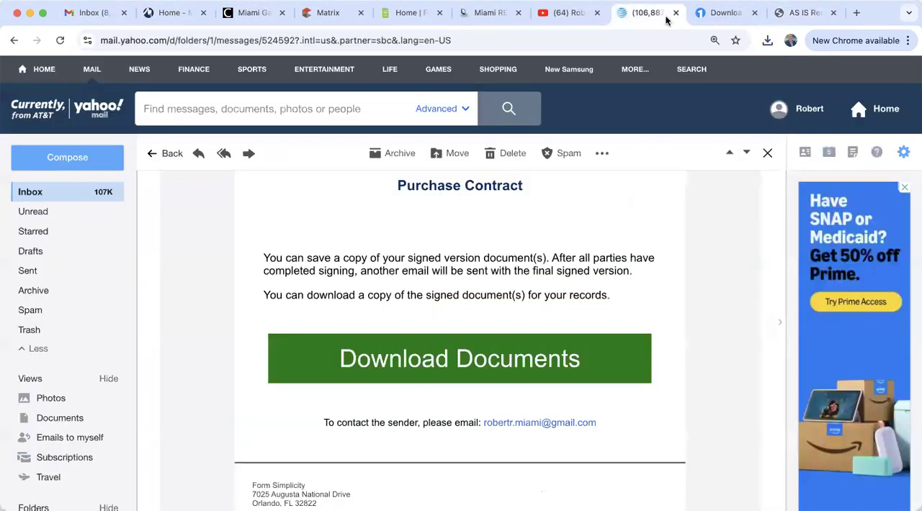
pyautogui.click(754, 13)
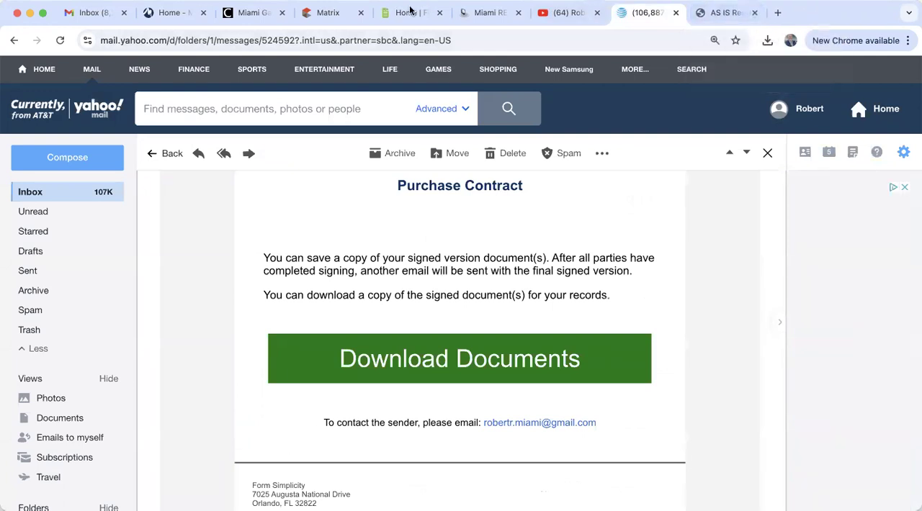
pyautogui.click(407, 12)
pyautogui.scroll(3, 305, 289)
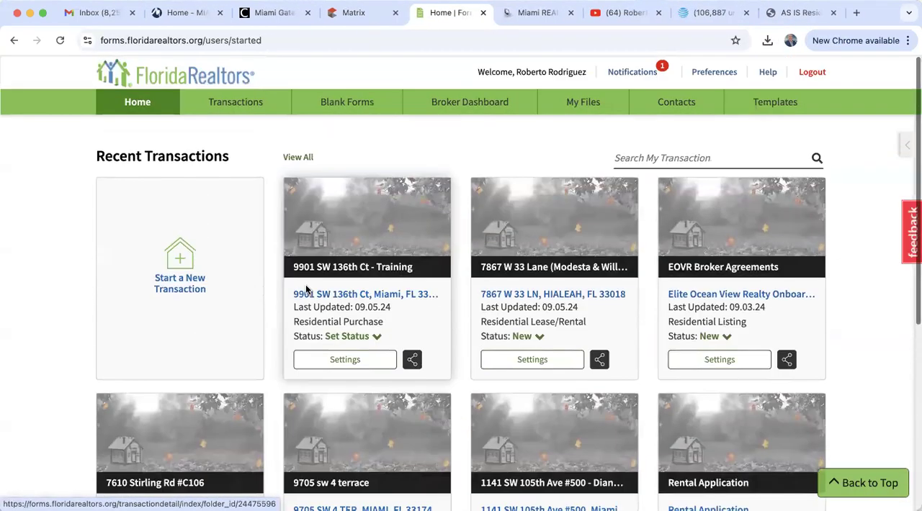
# Open the training transaction and archive it
pyautogui.click(320, 296)
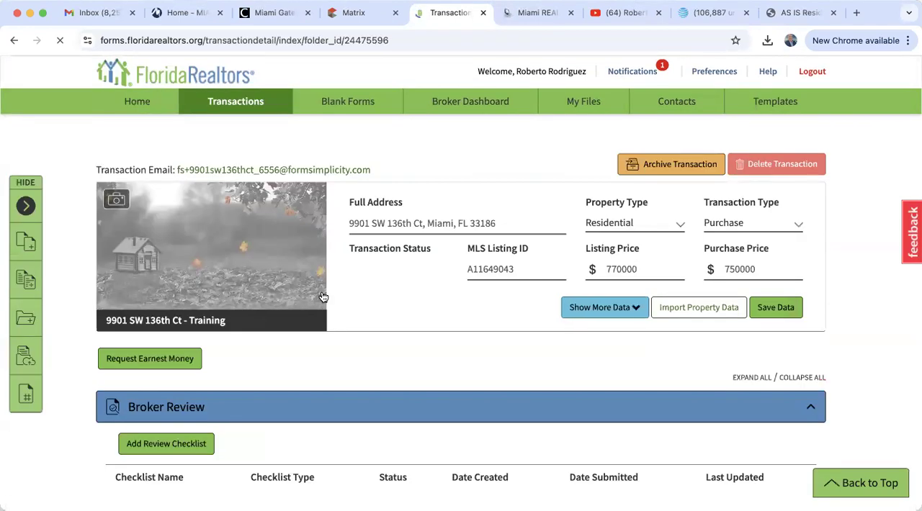
pyautogui.click(785, 165)
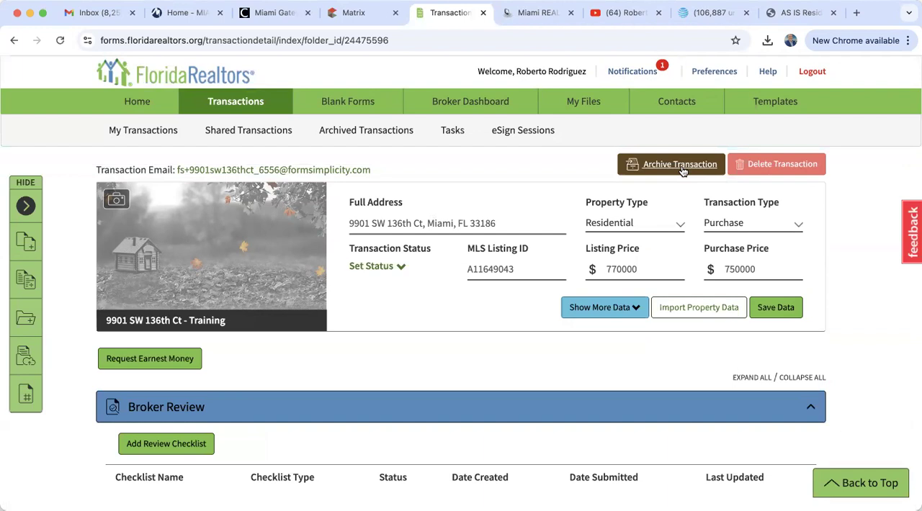
pyautogui.click(682, 171)
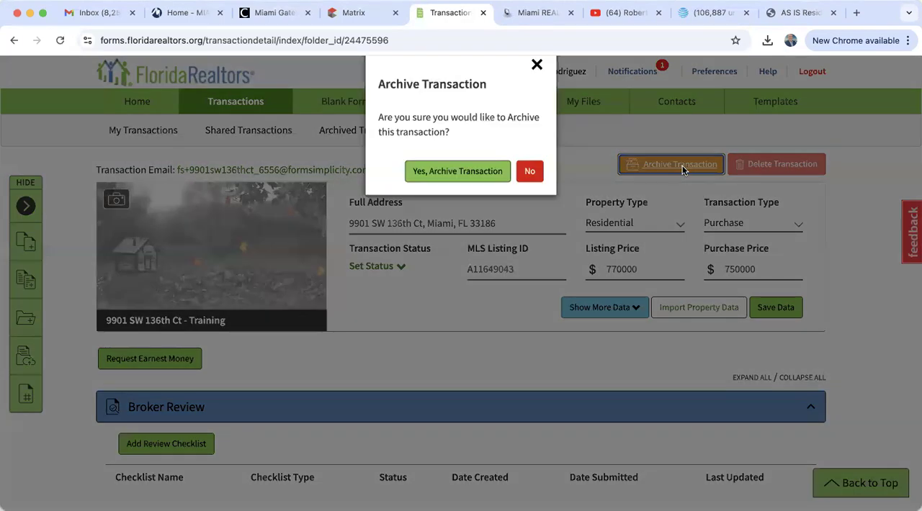
pyautogui.click(447, 206)
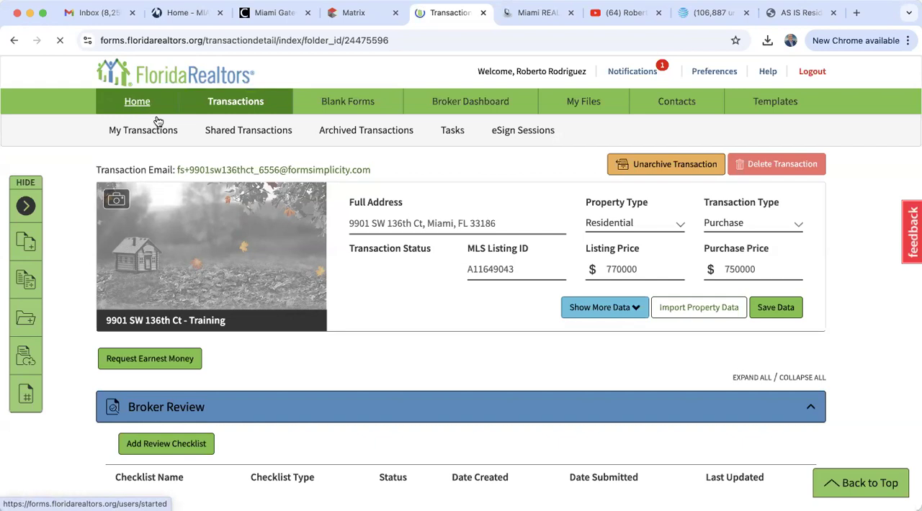
# Check the recent transactions, find the training transaction among the archived transactions, and open it
pyautogui.click(139, 104)
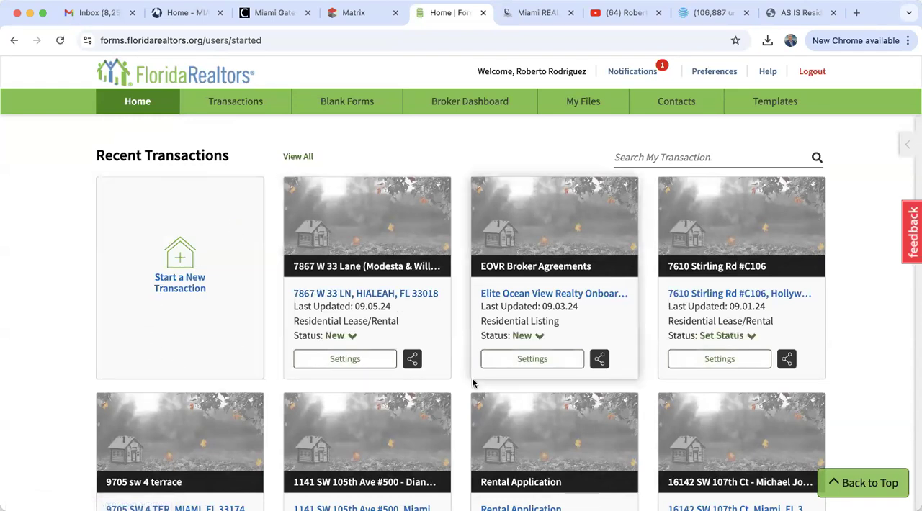
pyautogui.click(243, 101)
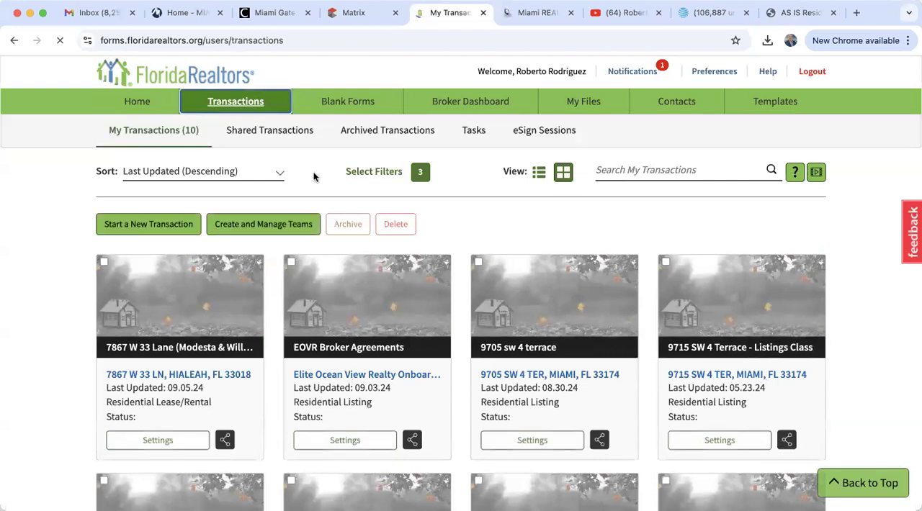
pyautogui.click(366, 136)
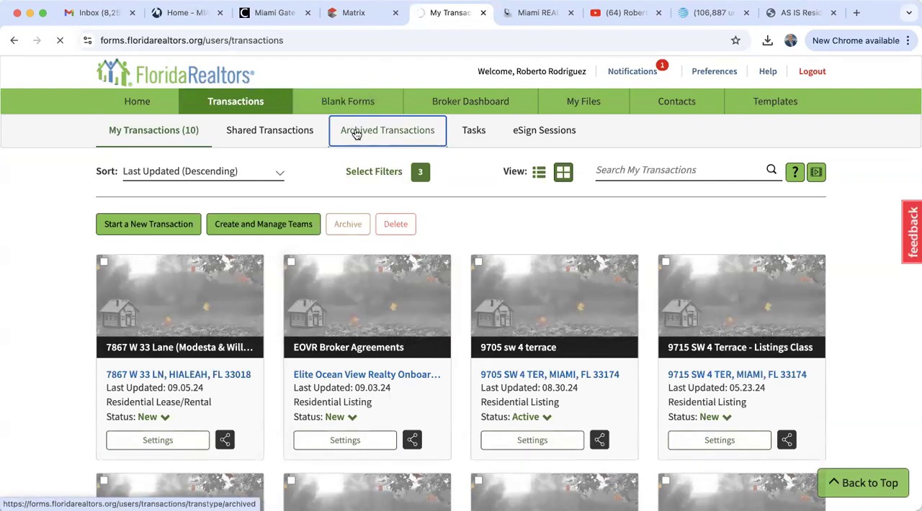
pyautogui.scroll(-2, 144, 425)
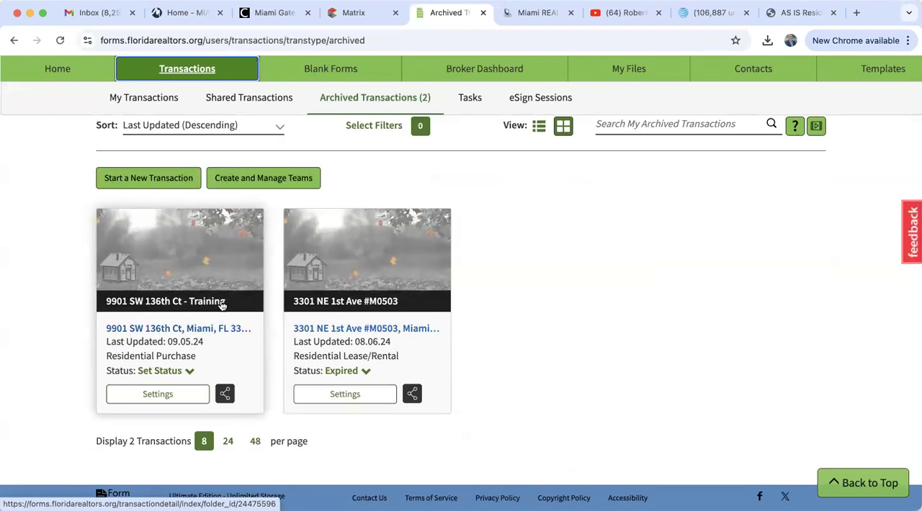
pyautogui.click(222, 305)
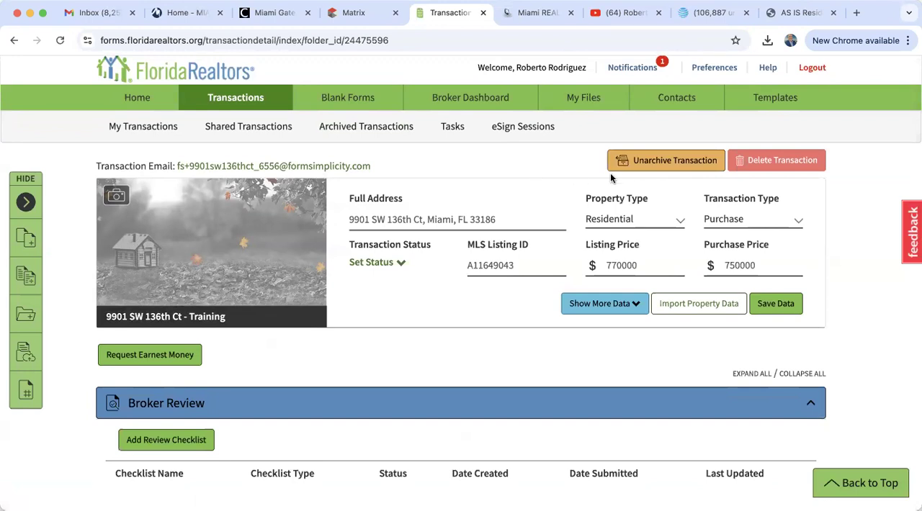
# Return to the Form Simplicity home page and glance at the property's listing in Matrix
pyautogui.click(145, 105)
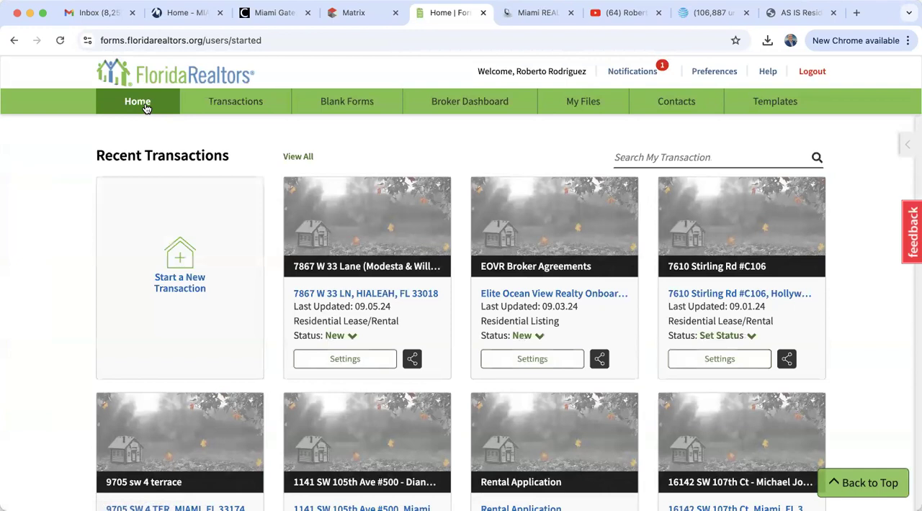
pyautogui.click(356, 14)
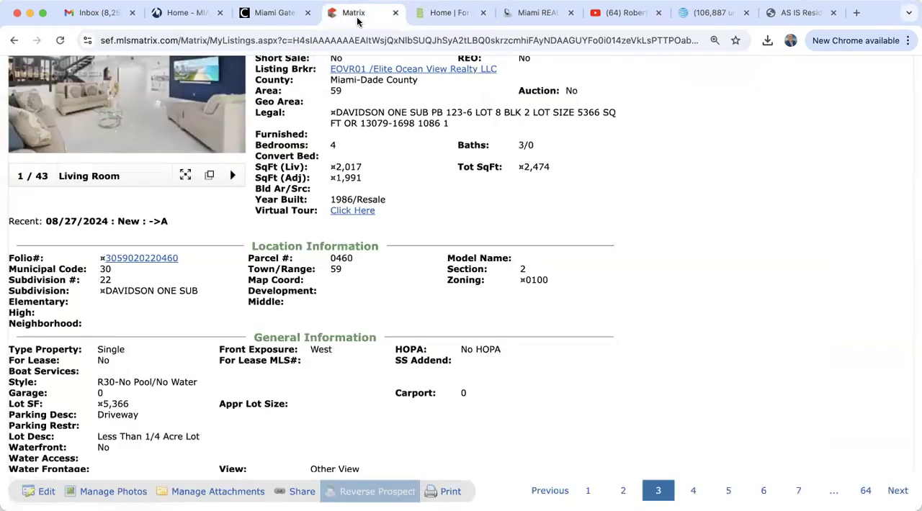
pyautogui.click(440, 18)
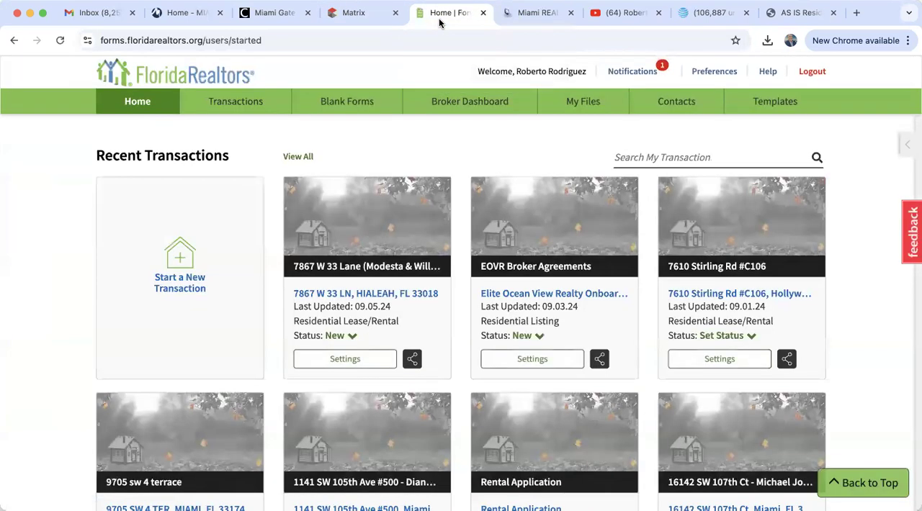
# Start a new transaction with the property's street address followed by "training", and use the same text as the transaction name
pyautogui.click(182, 281)
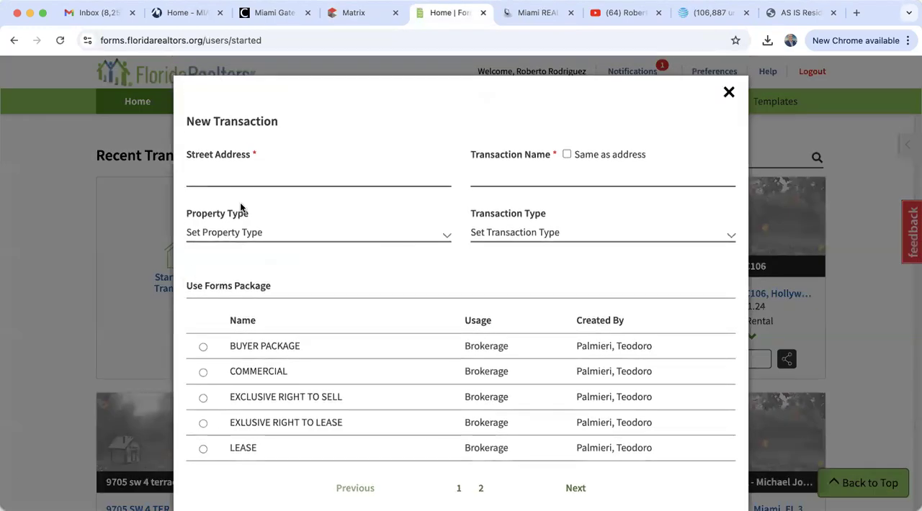
pyautogui.click(233, 175)
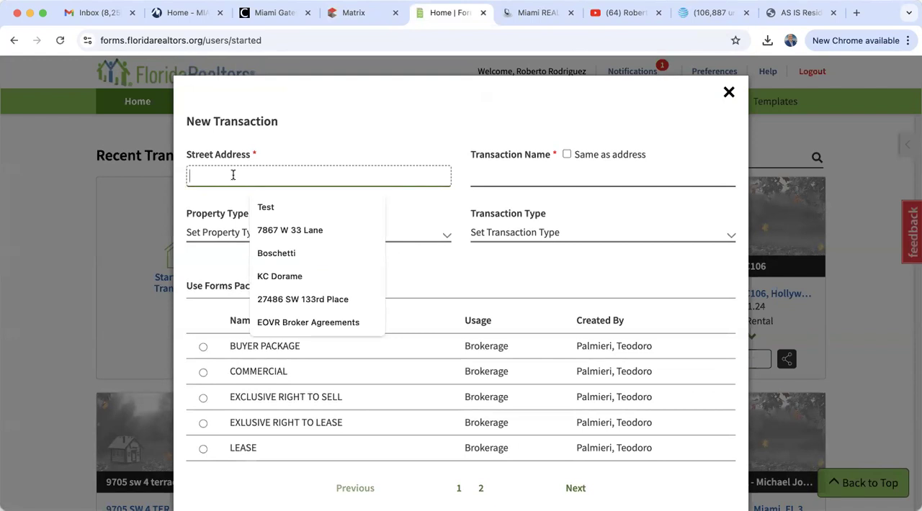
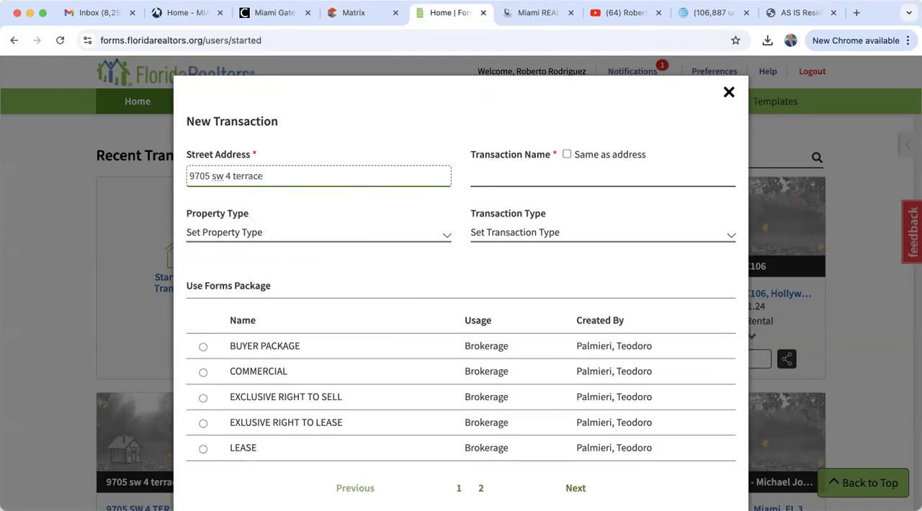
pyautogui.write(' train ing')
pyautogui.press('BackSpace')
pyautogui.press('BackSpace')
pyautogui.press('BackSpace')
pyautogui.press('BackSpace')
pyautogui.write('ing')
pyautogui.click(567, 153)
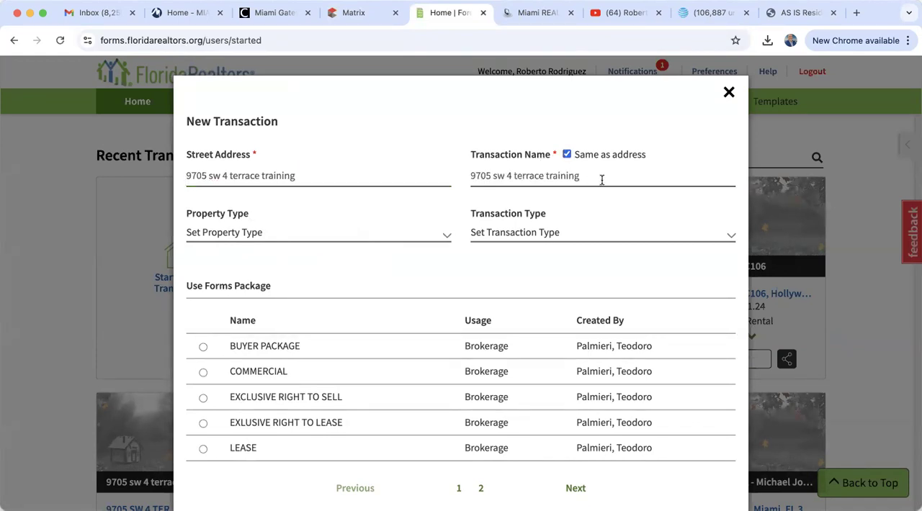
# Set the property type to Residential and the transaction type to Listing, and create the transaction without a forms package
pyautogui.click(211, 229)
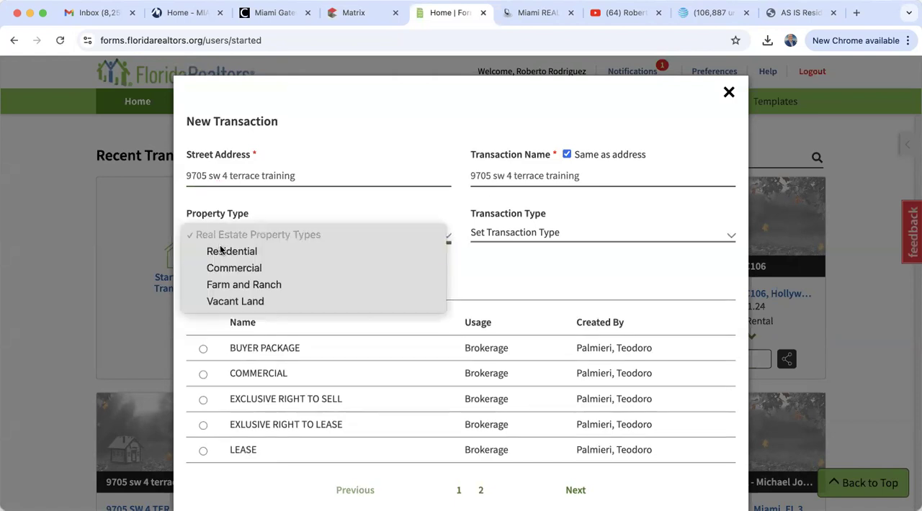
pyautogui.click(216, 250)
pyautogui.click(525, 234)
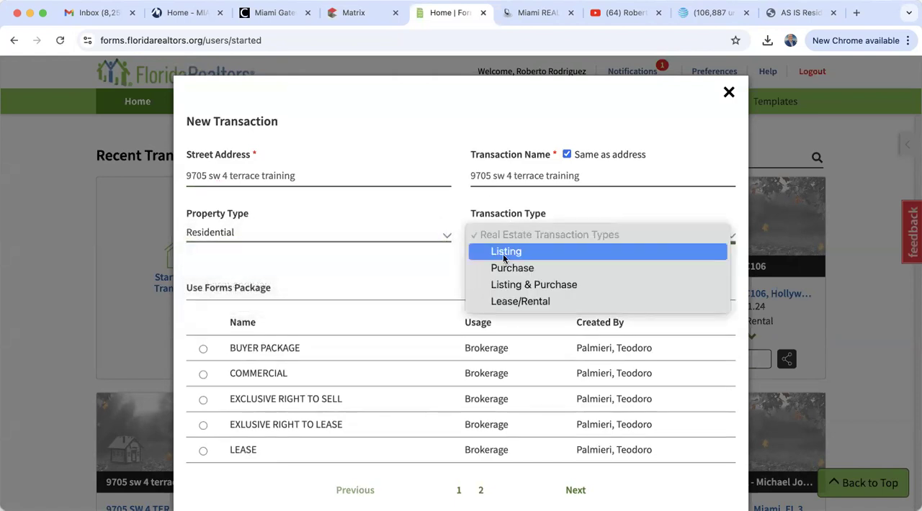
pyautogui.click(511, 252)
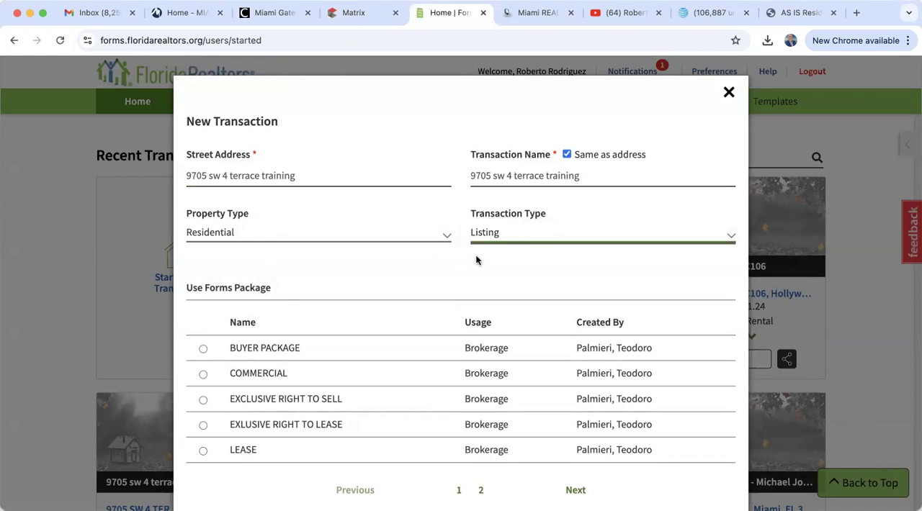
pyautogui.scroll(-2, 475, 260)
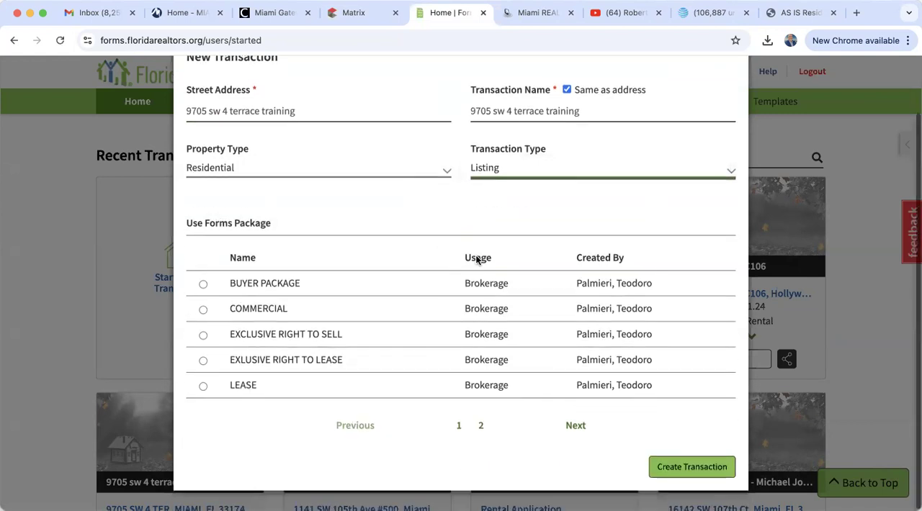
pyautogui.click(677, 467)
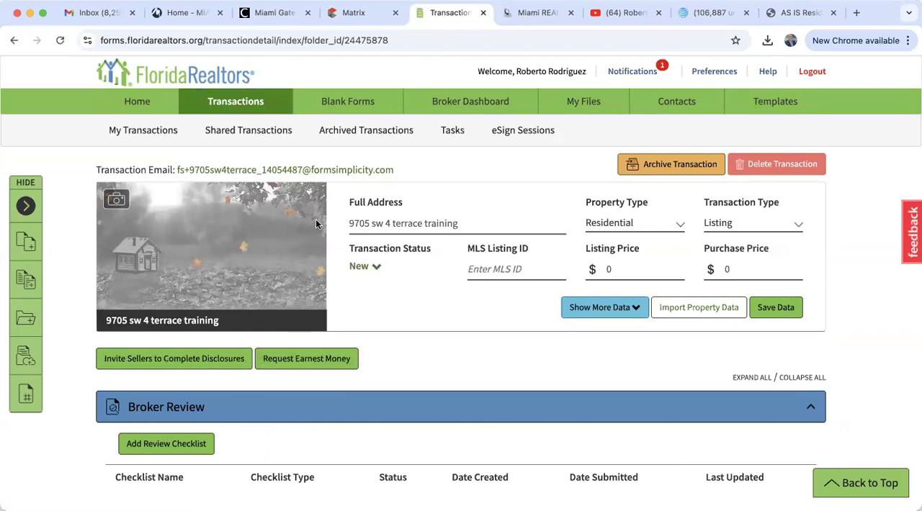
# Check the listing details in Matrix and return to the new Form Simplicity transaction
pyautogui.click(371, 14)
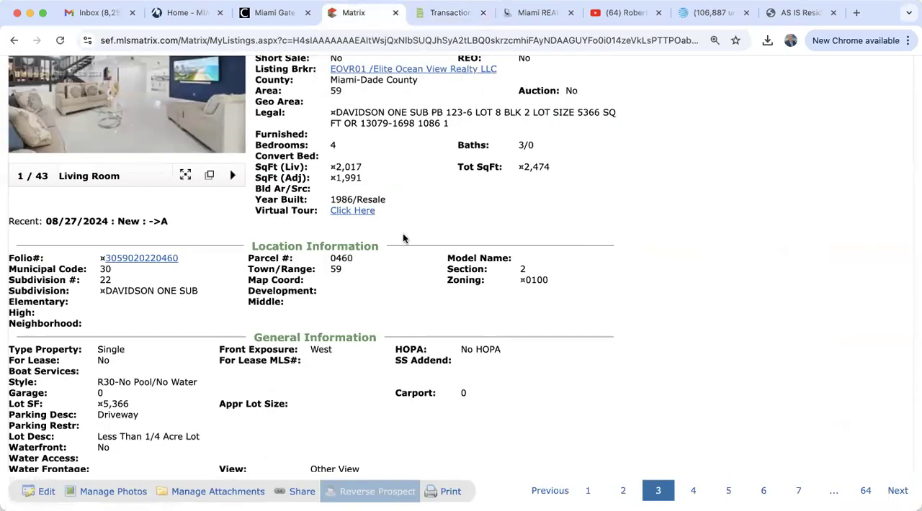
pyautogui.scroll(3, 403, 233)
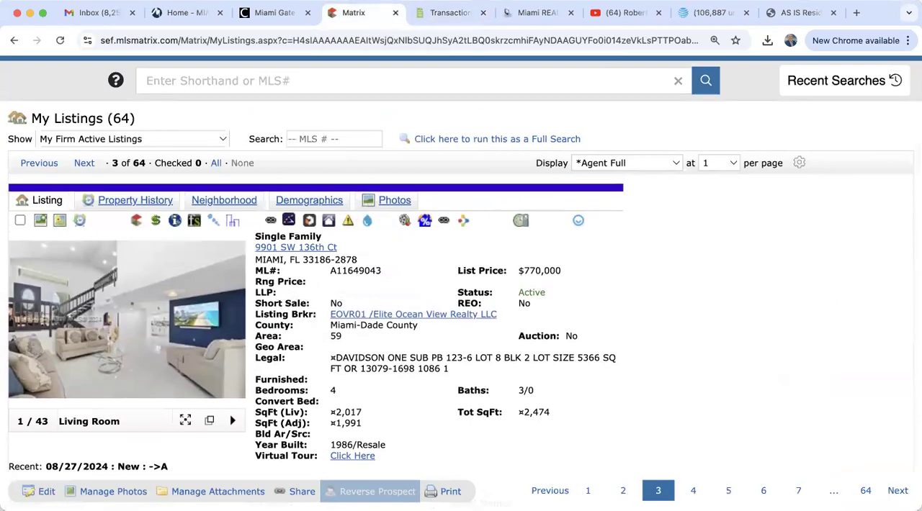
pyautogui.click(438, 14)
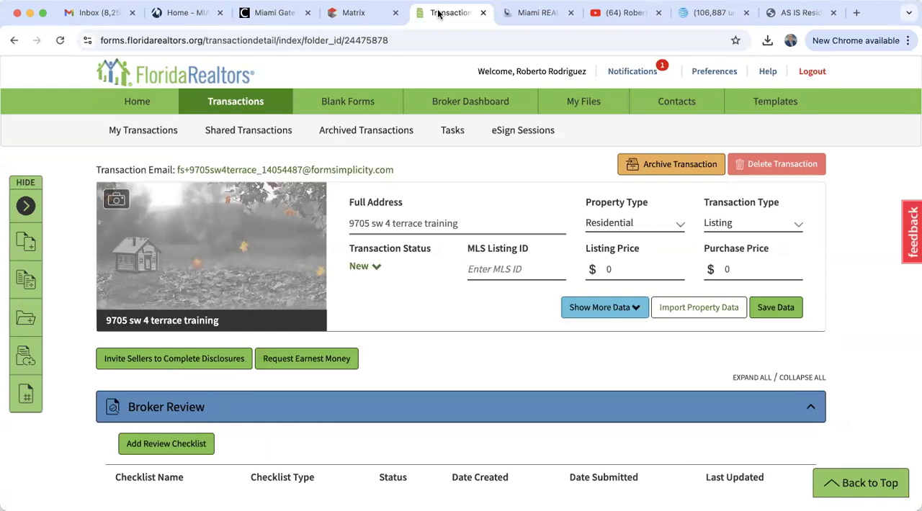
# Begin importing property data by Tax Search and enter the property's house number and street name
pyautogui.click(700, 306)
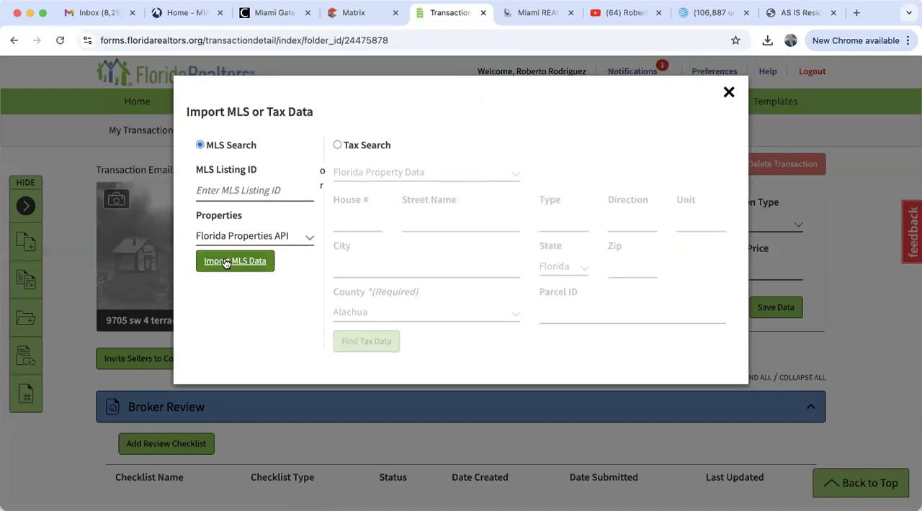
pyautogui.click(337, 144)
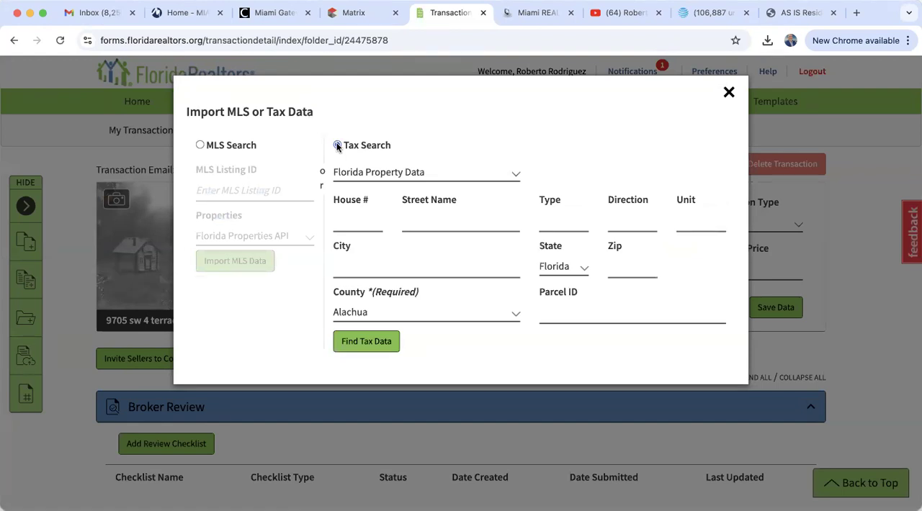
pyautogui.click(354, 221)
pyautogui.click(424, 221)
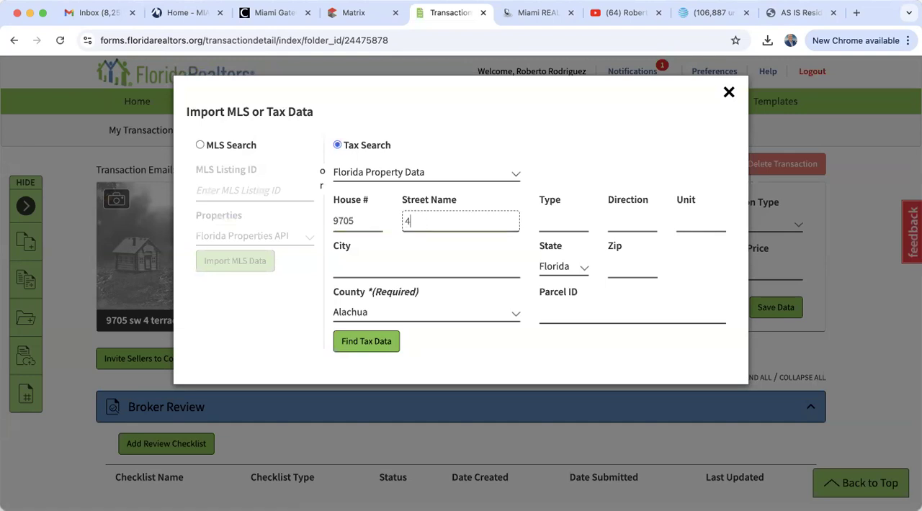
# Add the property's zip code, set the county to Miami-Dade, and find the tax data
pyautogui.click(629, 268)
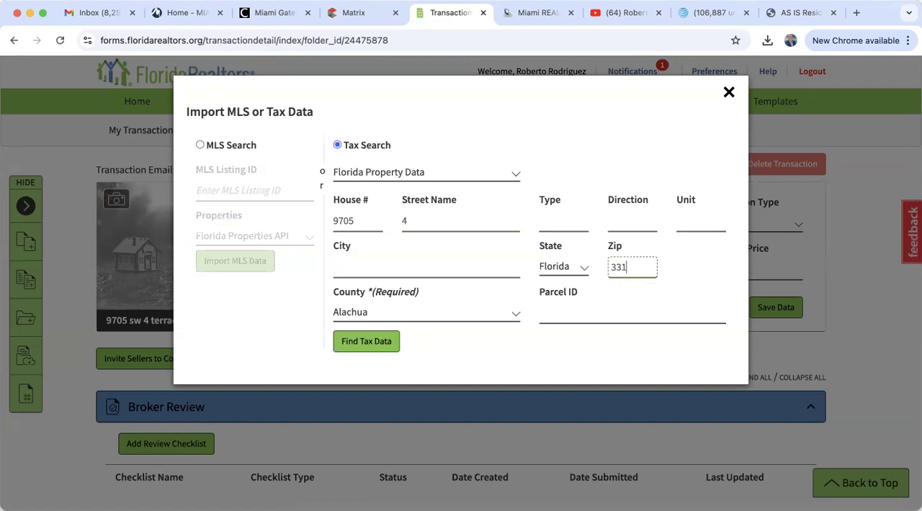
pyautogui.click(354, 315)
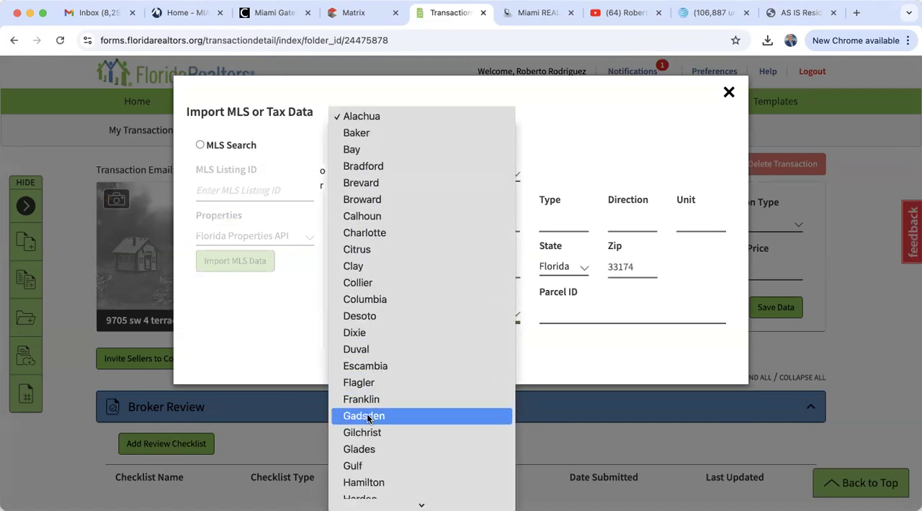
pyautogui.scroll(-10, 368, 416)
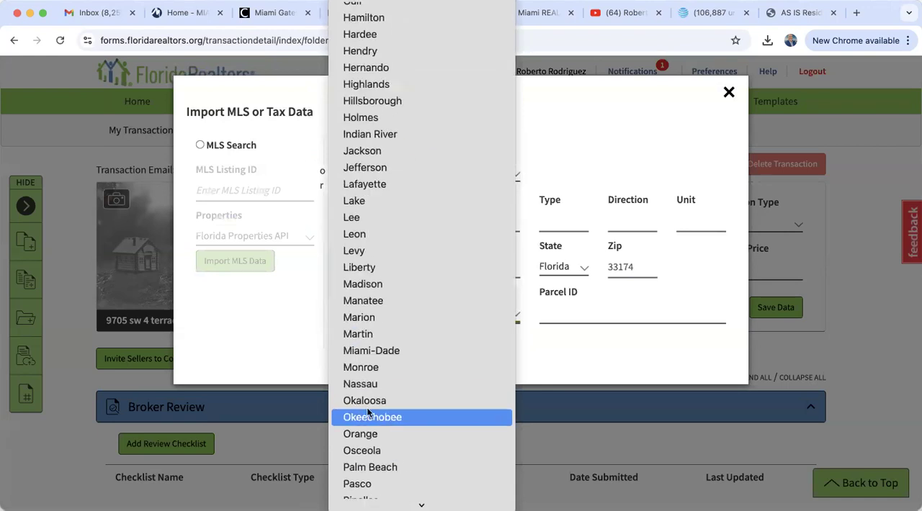
pyautogui.click(365, 347)
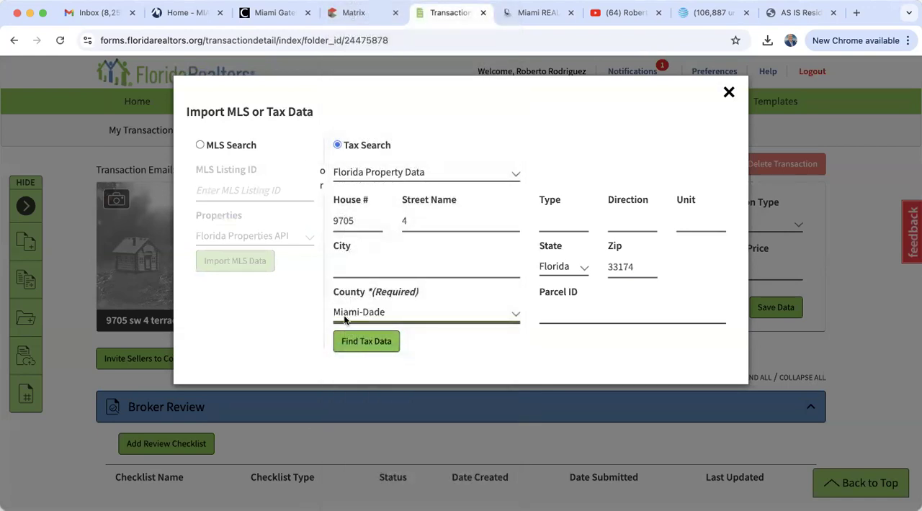
pyautogui.click(365, 343)
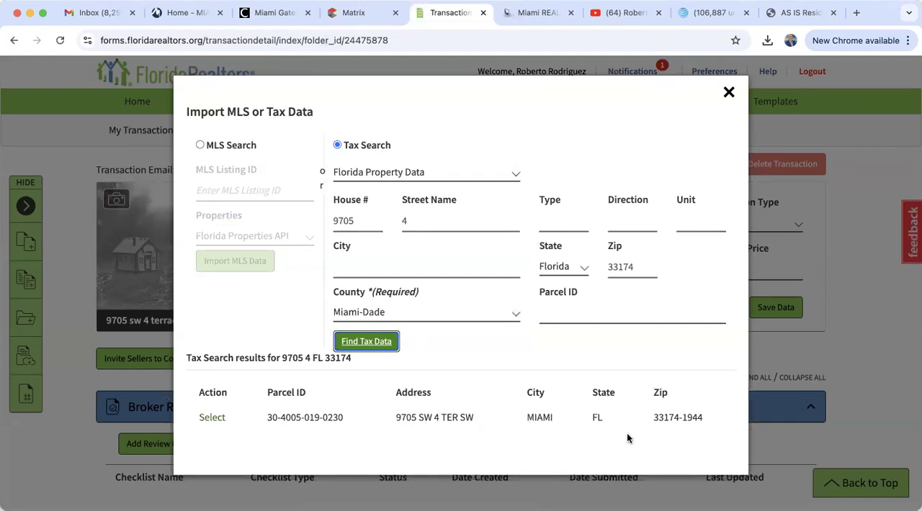
# Select the matching tax record, review its property and seller information, and save it to the transaction
pyautogui.click(212, 418)
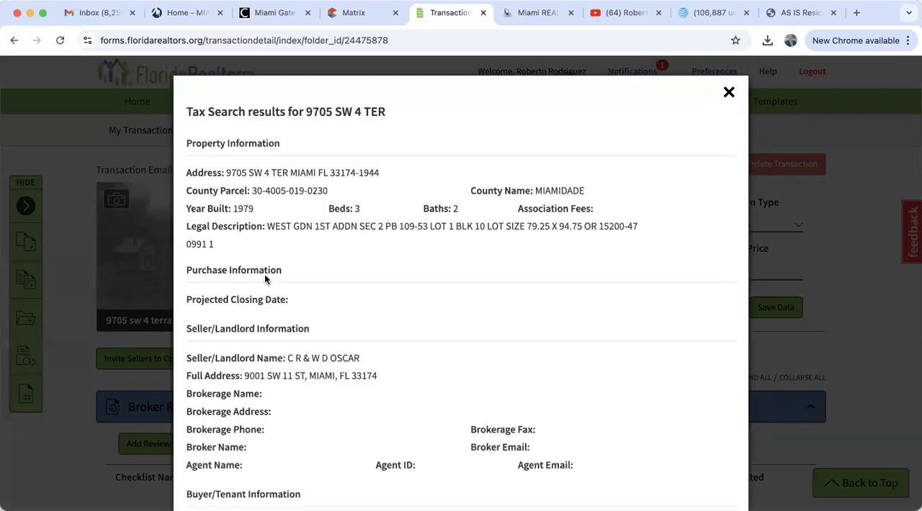
pyautogui.scroll(-3, 320, 385)
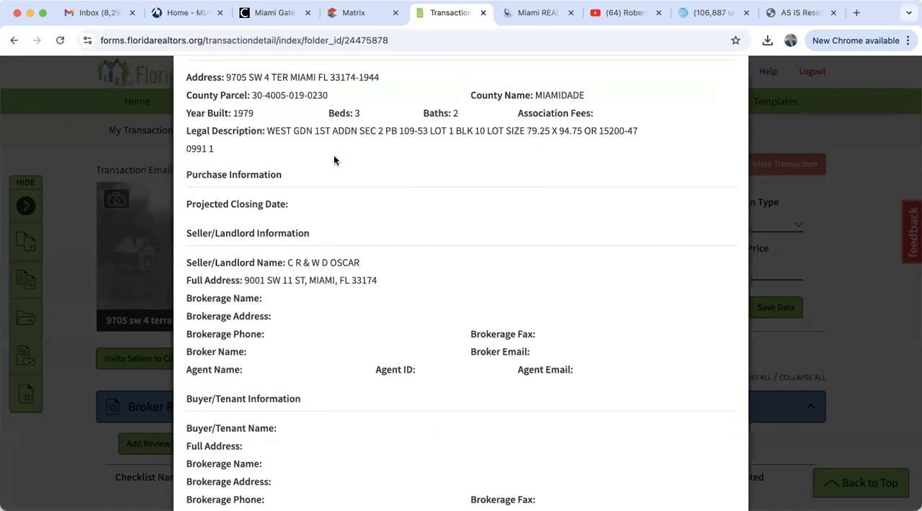
pyautogui.scroll(-3, 411, 155)
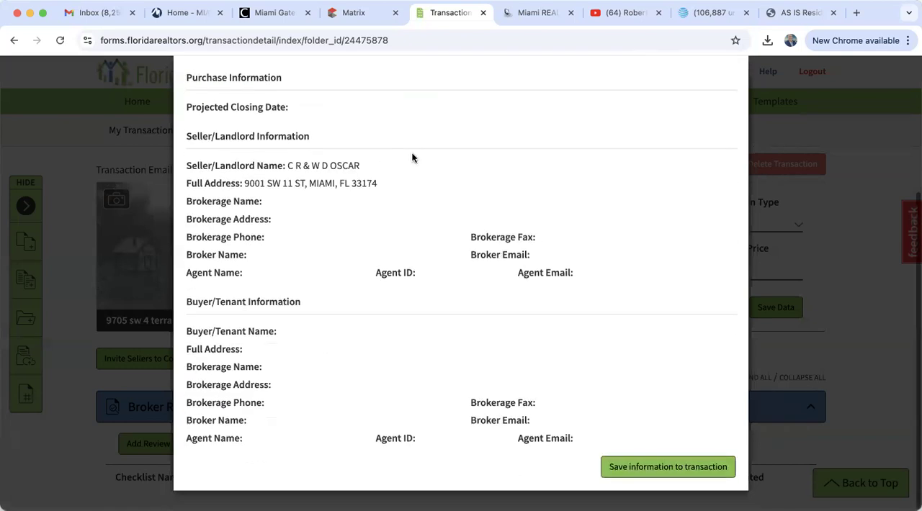
pyautogui.click(639, 469)
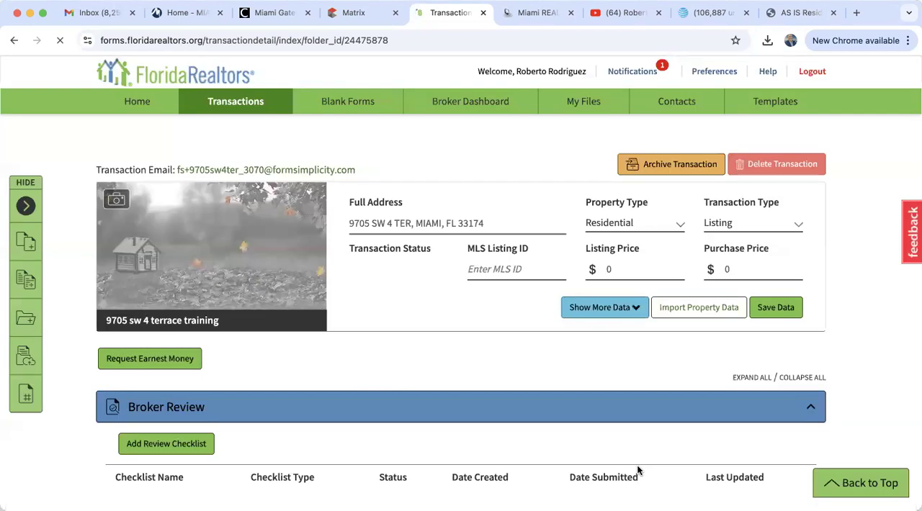
# Look over the transaction's Broker Review, Forms and Files sections, glancing at the Matrix listing in between
pyautogui.scroll(-5, 638, 471)
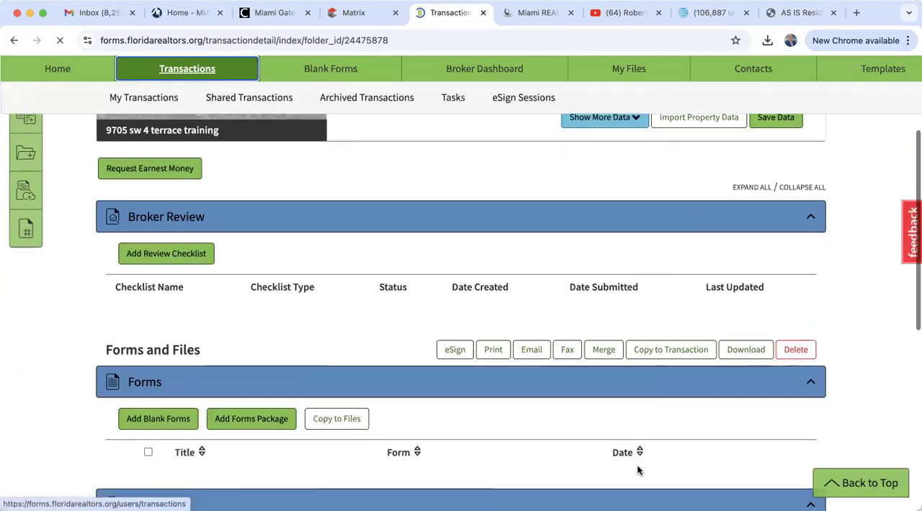
pyautogui.scroll(-3, 638, 470)
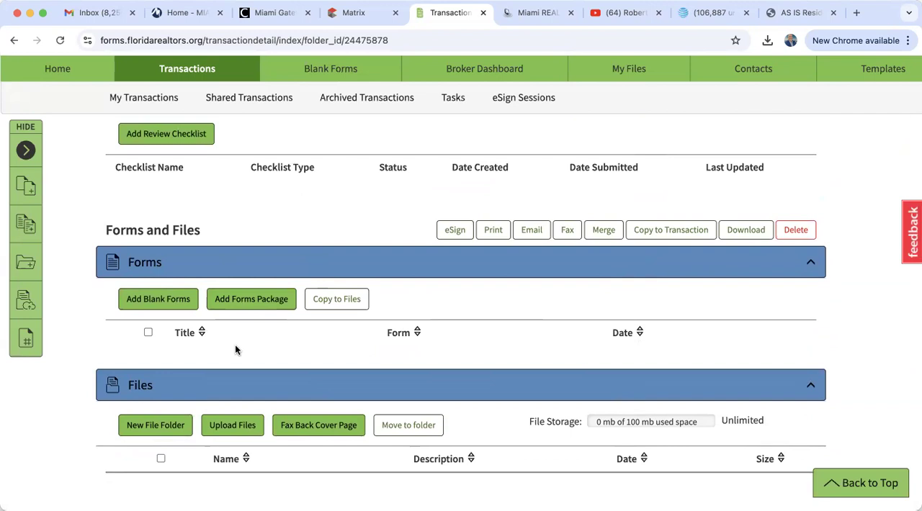
pyautogui.click(346, 13)
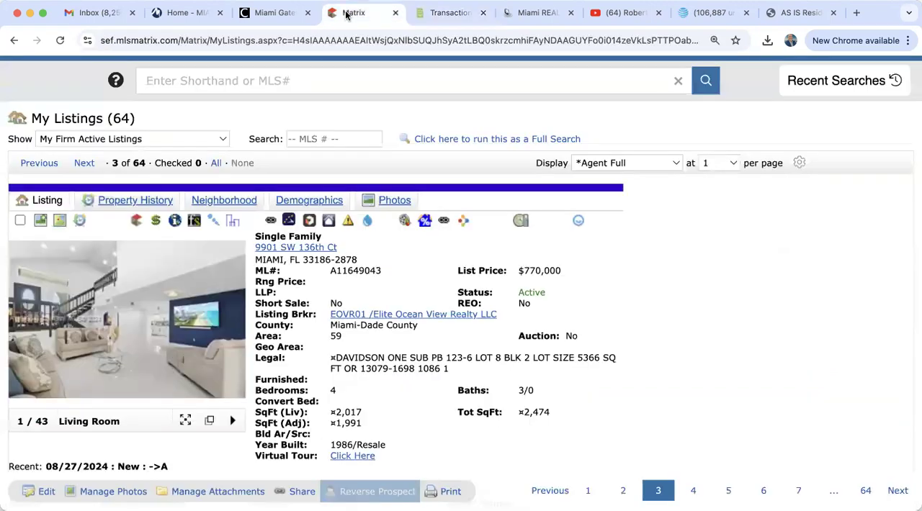
pyautogui.click(448, 12)
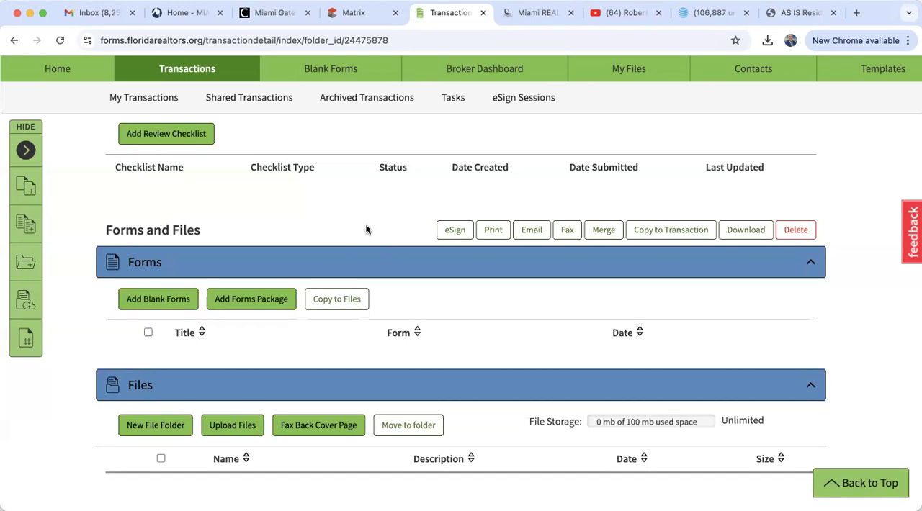
pyautogui.scroll(5, 365, 229)
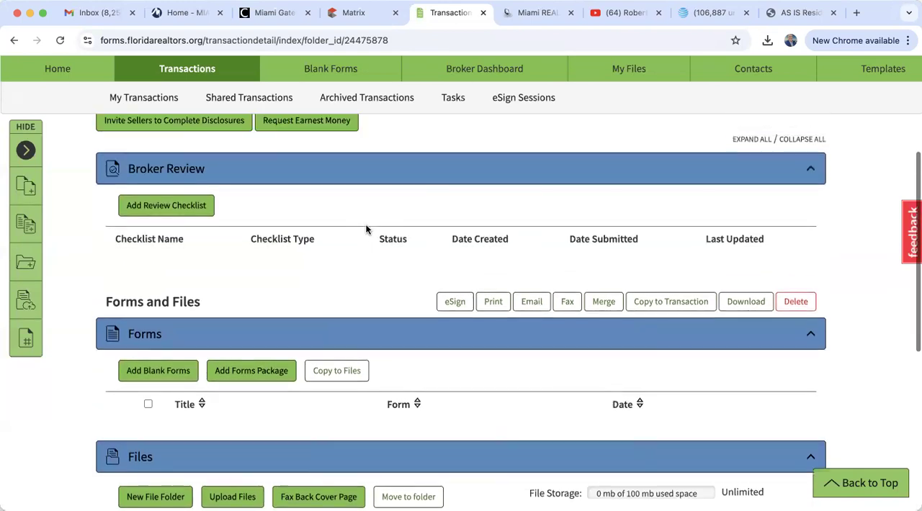
pyautogui.scroll(3, 368, 239)
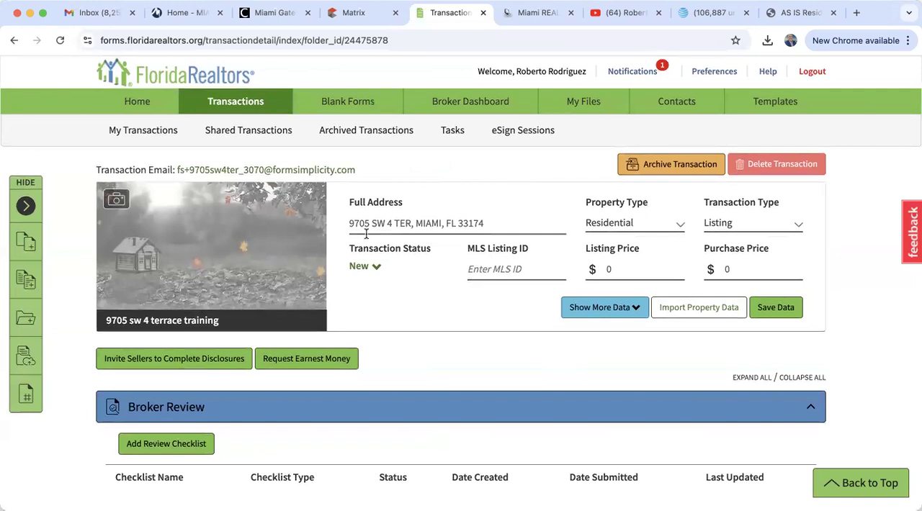
pyautogui.scroll(-5, 366, 236)
pyautogui.scroll(3, 366, 238)
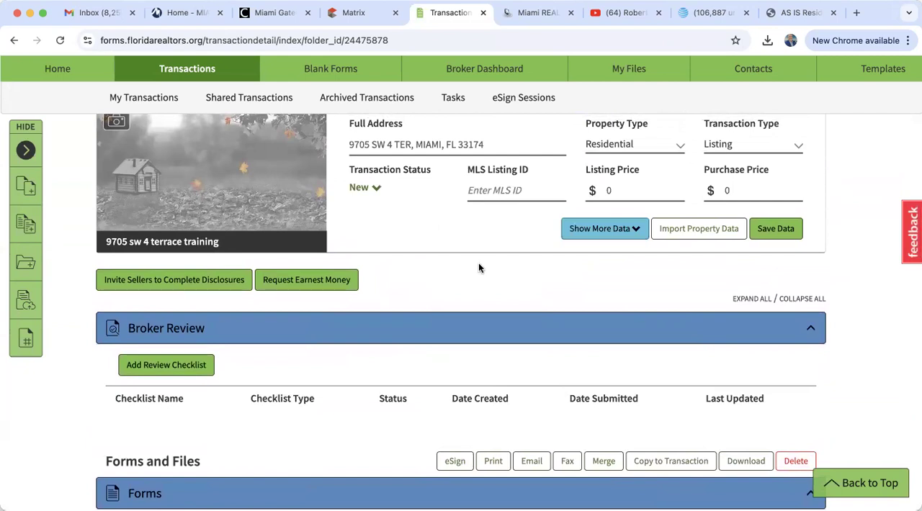
# Expand the transaction's additional data and examine the imported address, parcel, legal description and date fields
pyautogui.scroll(2, 479, 268)
pyautogui.click(594, 310)
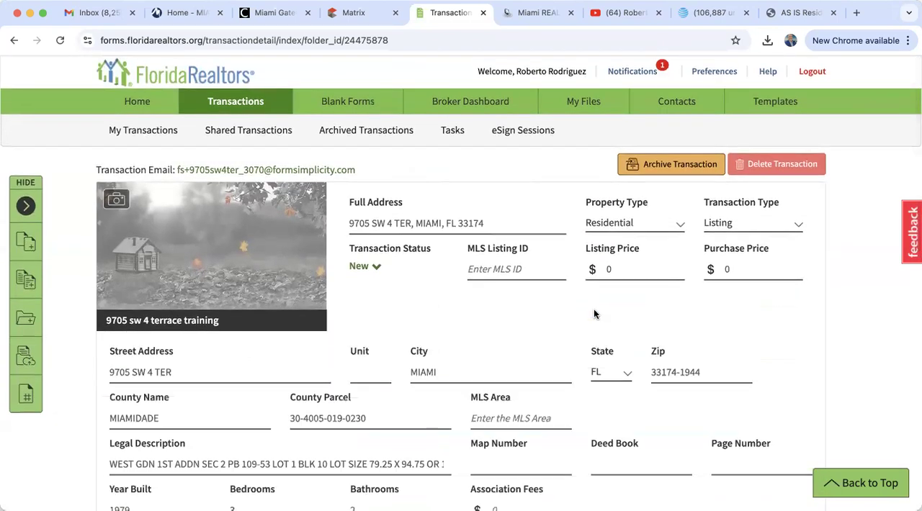
pyautogui.scroll(-5, 443, 420)
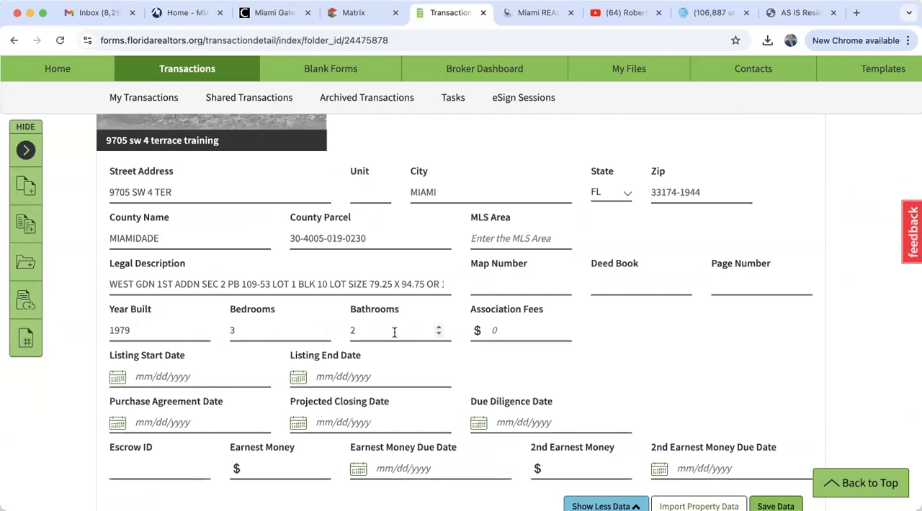
pyautogui.scroll(-3, 394, 332)
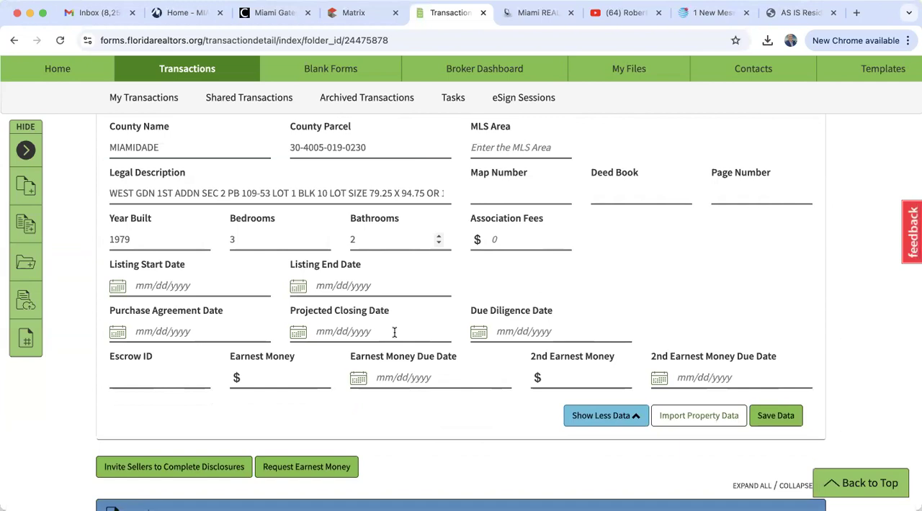
# Review the training transaction's page from its earnest money fields through Broker Review, Forms and Files, and return to the page's beginning
pyautogui.scroll(-2, 394, 332)
pyautogui.scroll(-3, 394, 332)
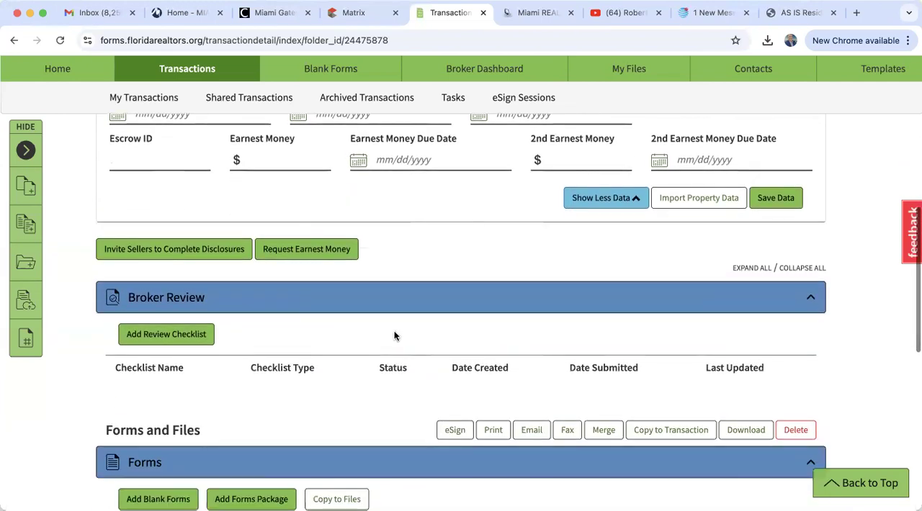
pyautogui.scroll(-3, 394, 332)
pyautogui.scroll(-3, 394, 335)
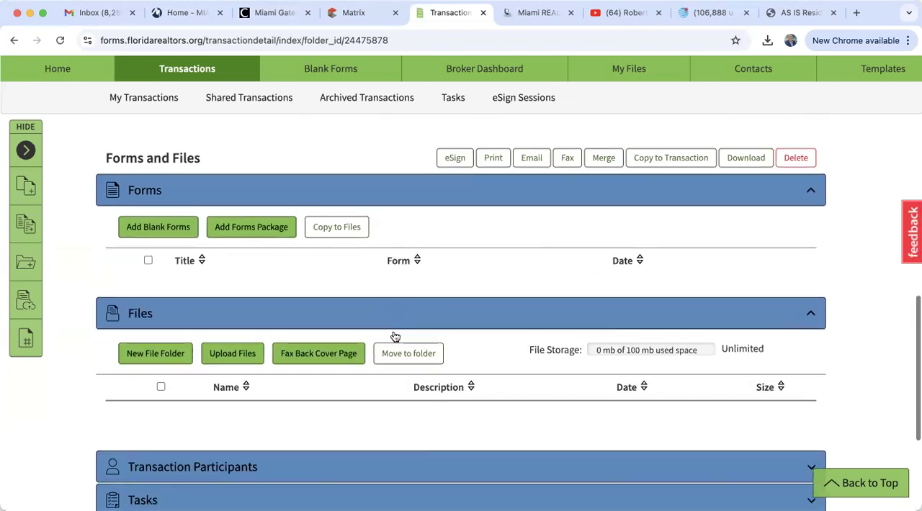
pyautogui.scroll(3, 394, 336)
pyautogui.scroll(10, 395, 336)
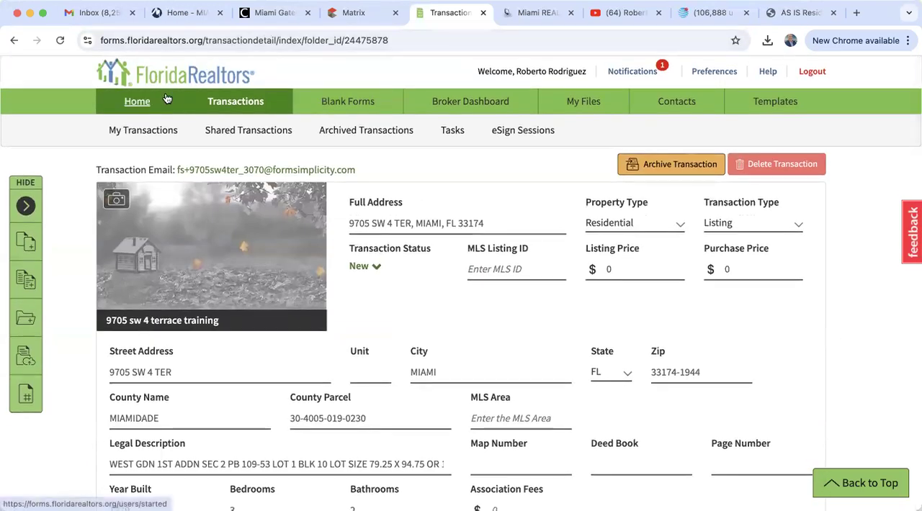
# Leave the transaction for the home page, look at the personal file storage in My Files, and return home
pyautogui.click(137, 103)
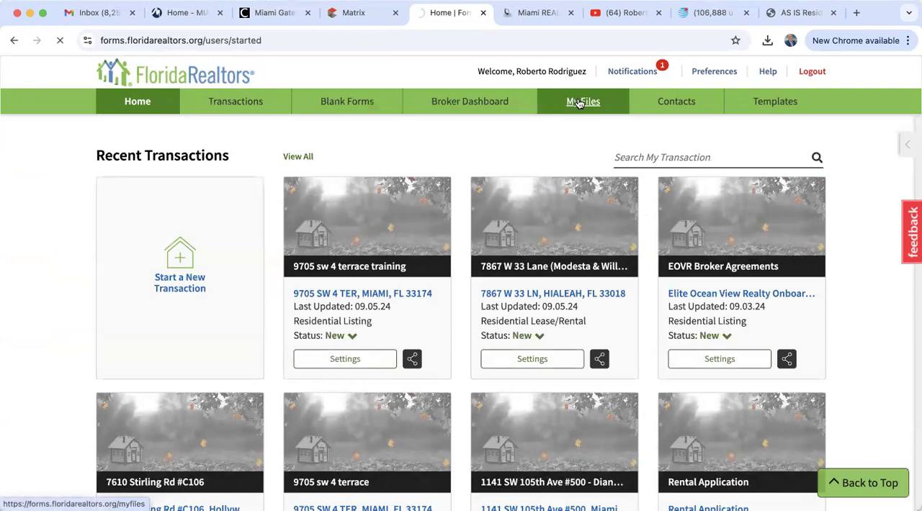
pyautogui.click(578, 103)
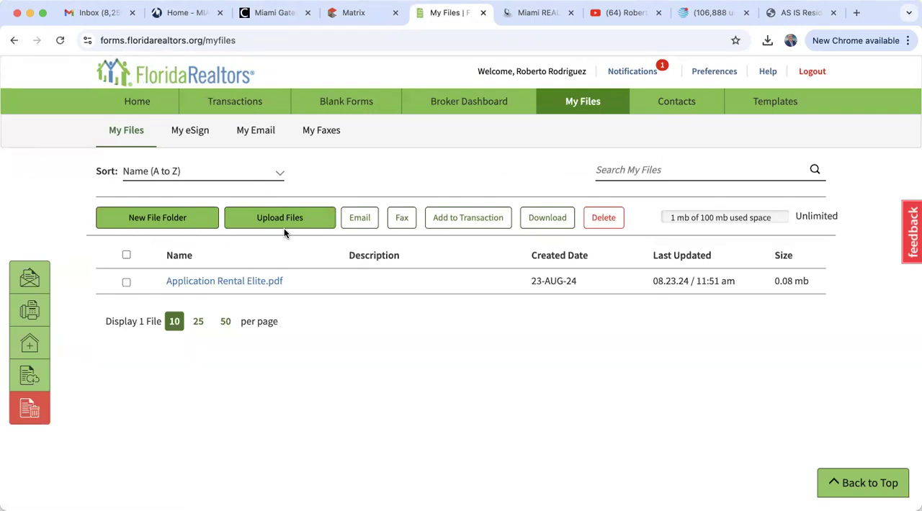
pyautogui.click(149, 106)
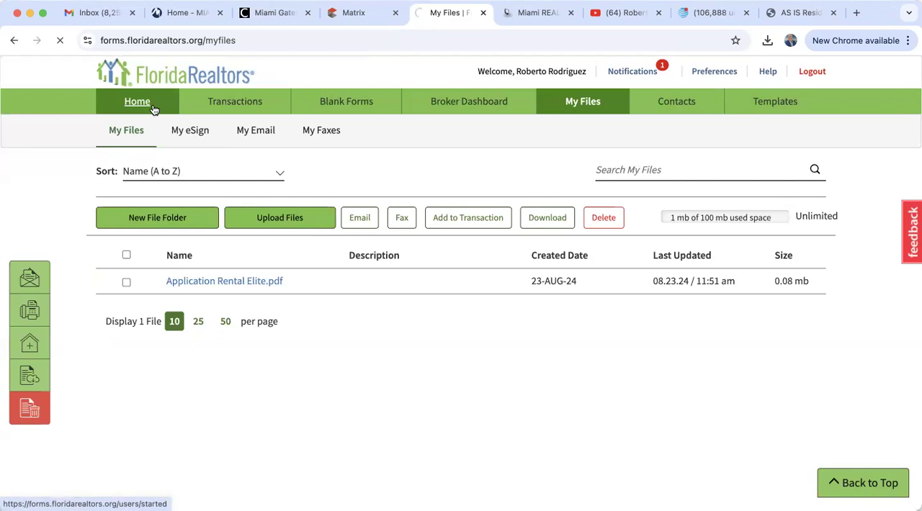